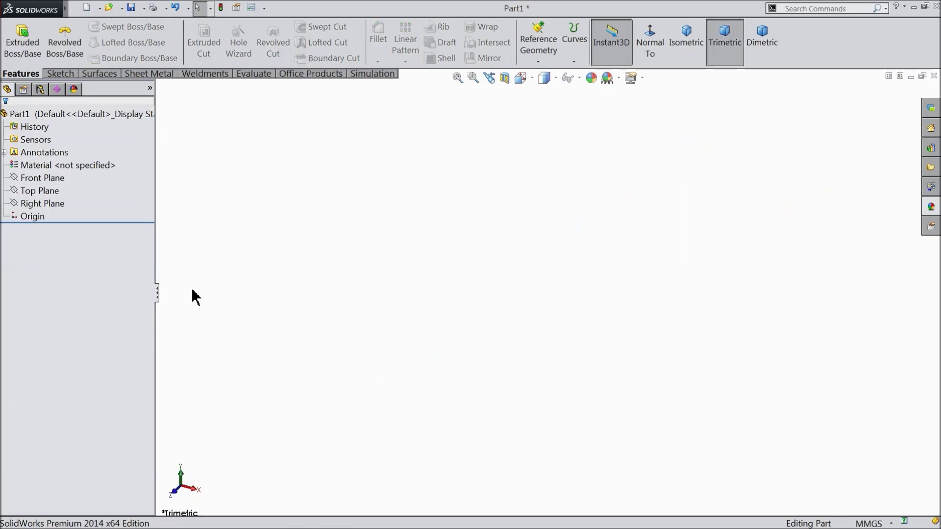
# Step: Start a new sketch on the Top Plane
pyautogui.click(28, 181)
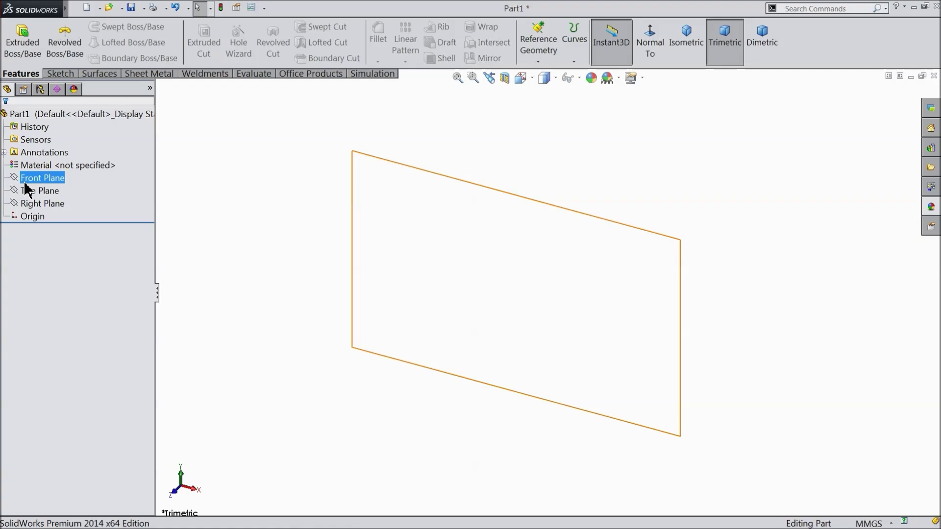
pyautogui.click(15, 192)
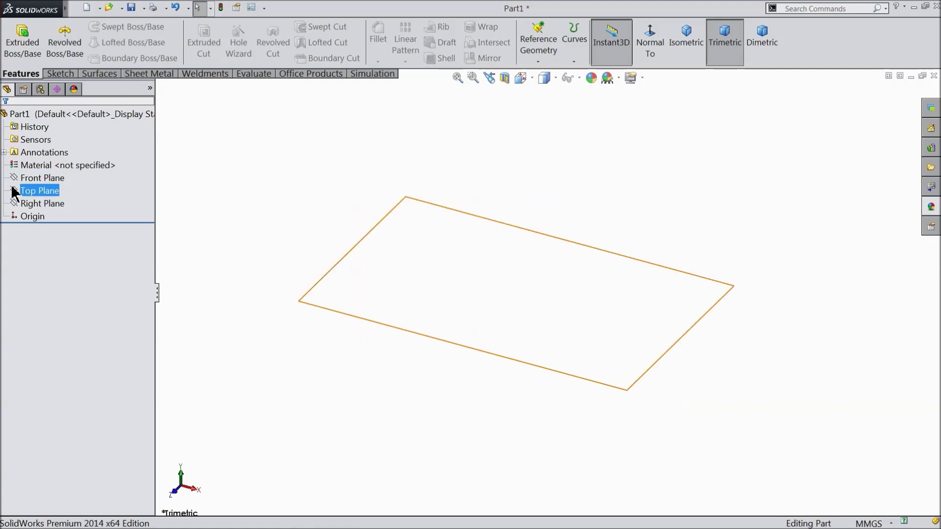
pyautogui.click(20, 177)
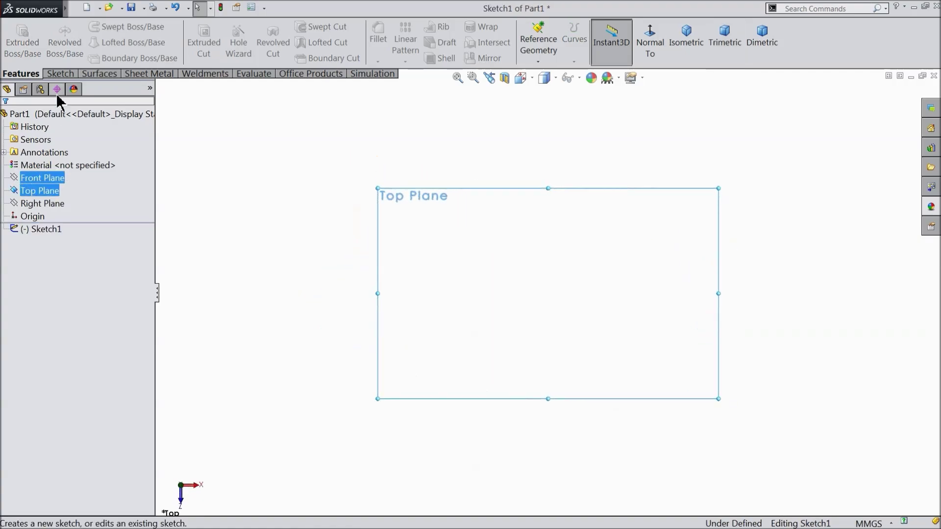
# Step: Draw a horizontal baseline about 148 mm long, ending at the origin from the positive X side
pyautogui.click(60, 74)
pyautogui.click(95, 27)
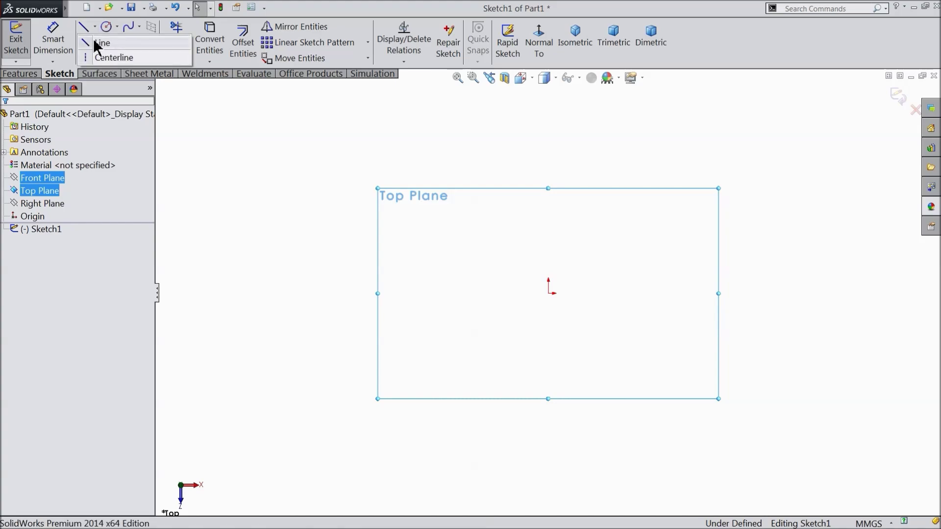
pyautogui.click(100, 43)
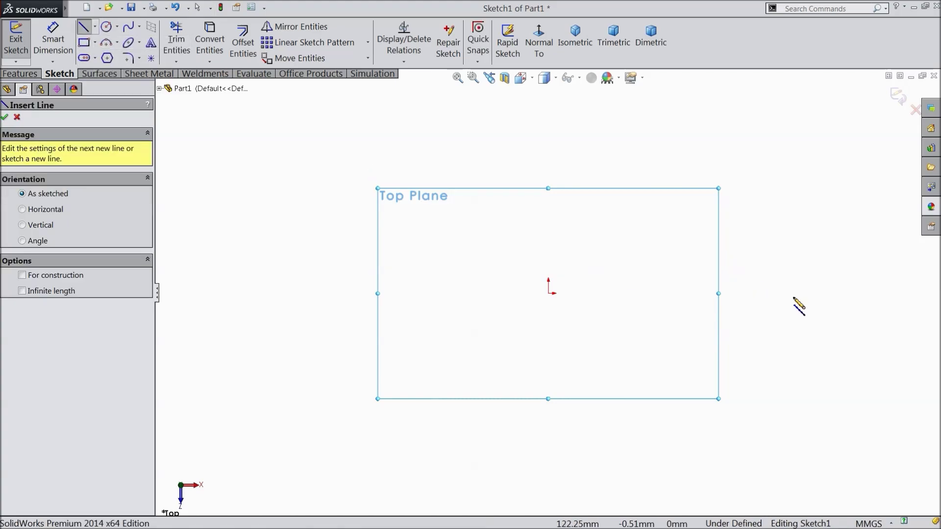
pyautogui.click(831, 293)
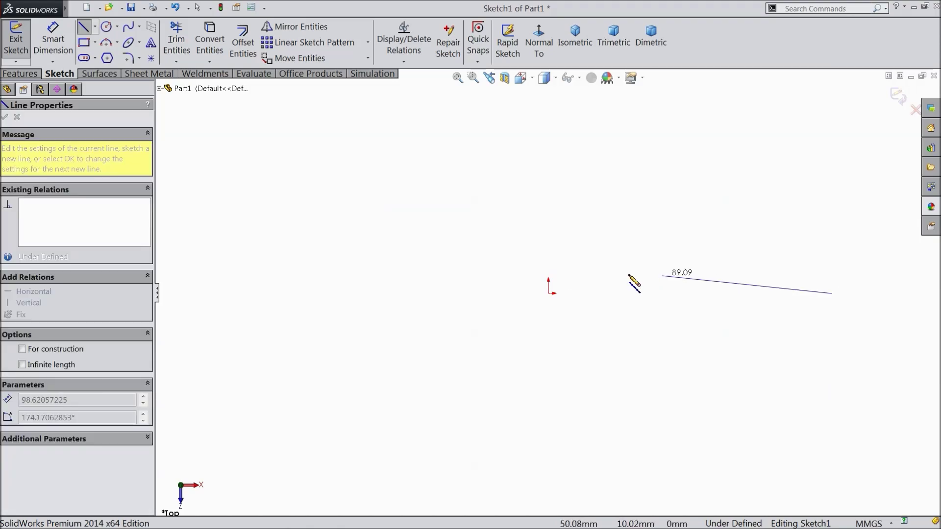
pyautogui.click(549, 293)
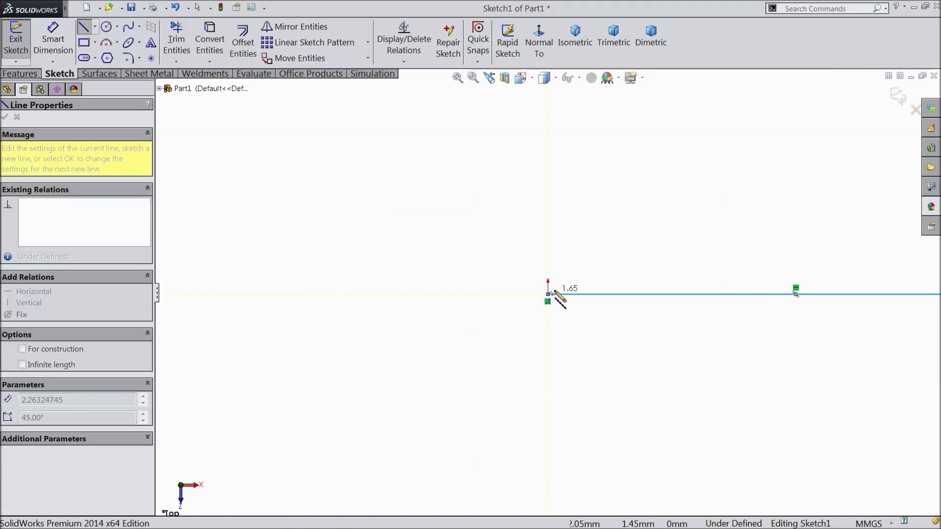
# Step: Chain profile lines from the origin: a 45° rise about 13.9 mm long, a horizontal, a short descent, a lower horizontal and a rise
pyautogui.click(581, 262)
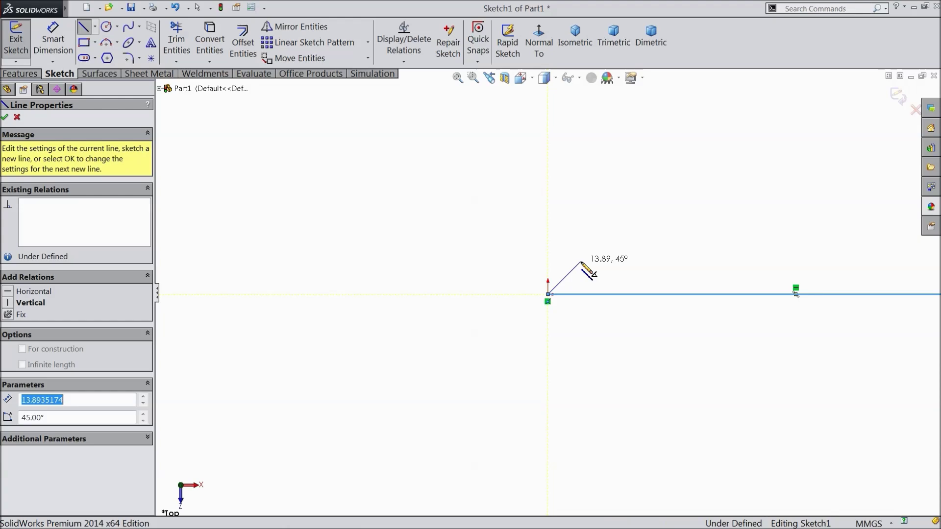
pyautogui.click(718, 263)
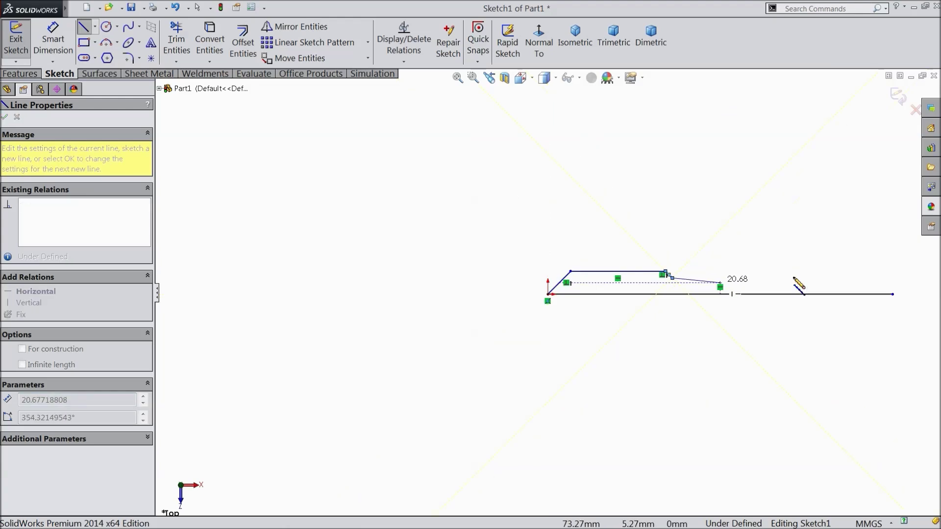
pyautogui.click(770, 278)
pyautogui.scroll(-3, 770, 282)
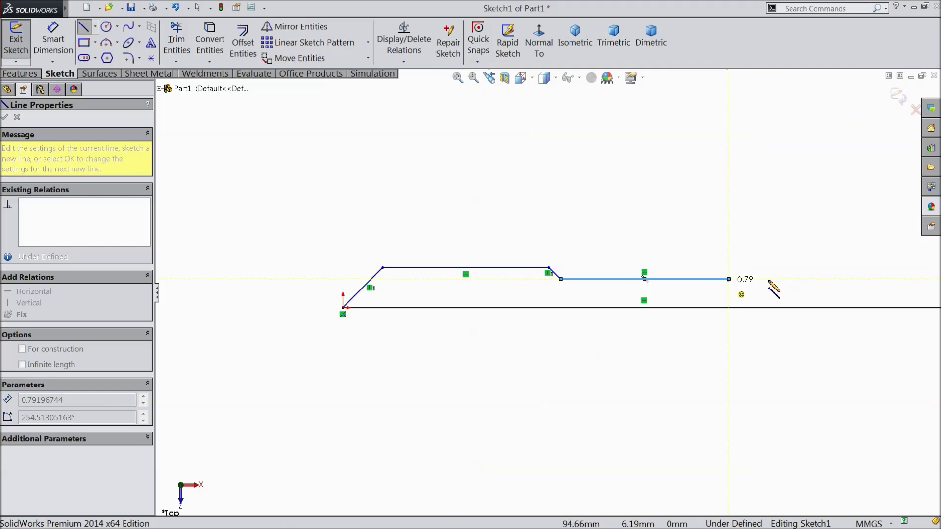
pyautogui.click(764, 259)
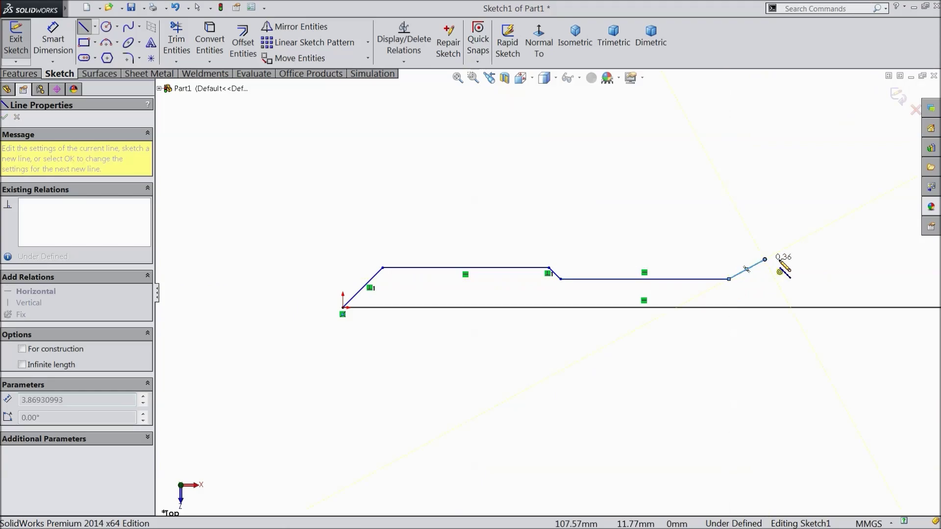
# Step: Close the profile with an upper horizontal line, a short downward slope and a vertical line to the baseline's far end
pyautogui.press('z')
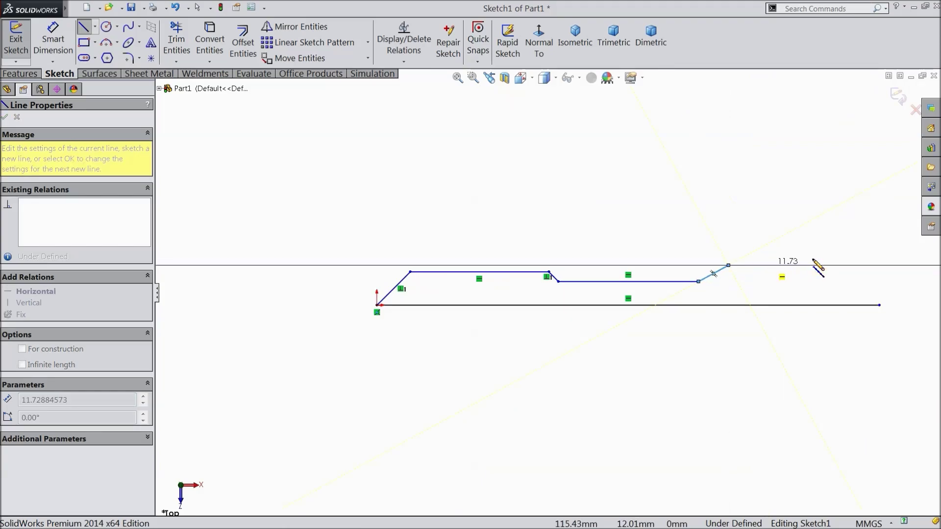
pyautogui.click(857, 266)
pyautogui.click(880, 274)
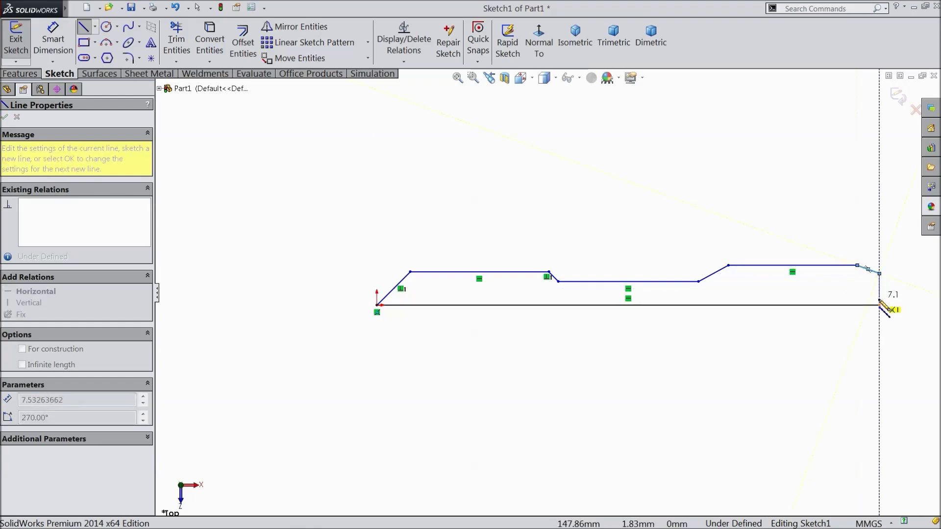
pyautogui.click(880, 305)
pyautogui.rightClick(682, 219)
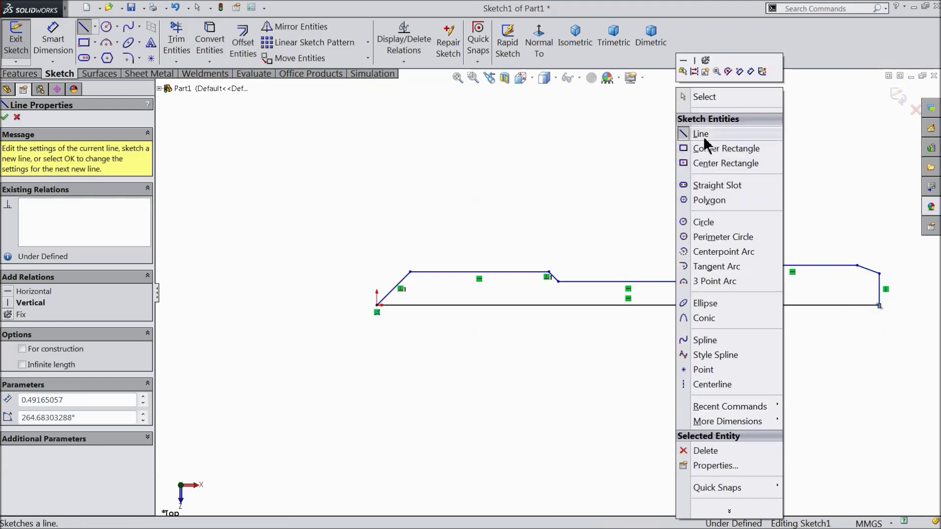
pyautogui.click(697, 96)
# Step: Delete the stray short line below the corner where the vertical end line meets the baseline
pyautogui.scroll(-5, 828, 294)
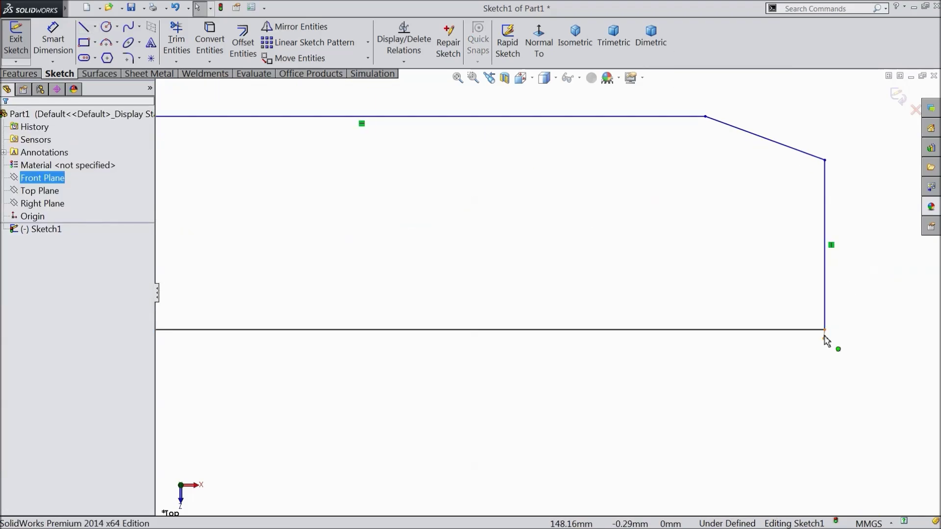
pyautogui.click(825, 335)
pyautogui.click(798, 339)
pyautogui.scroll(10, 667, 309)
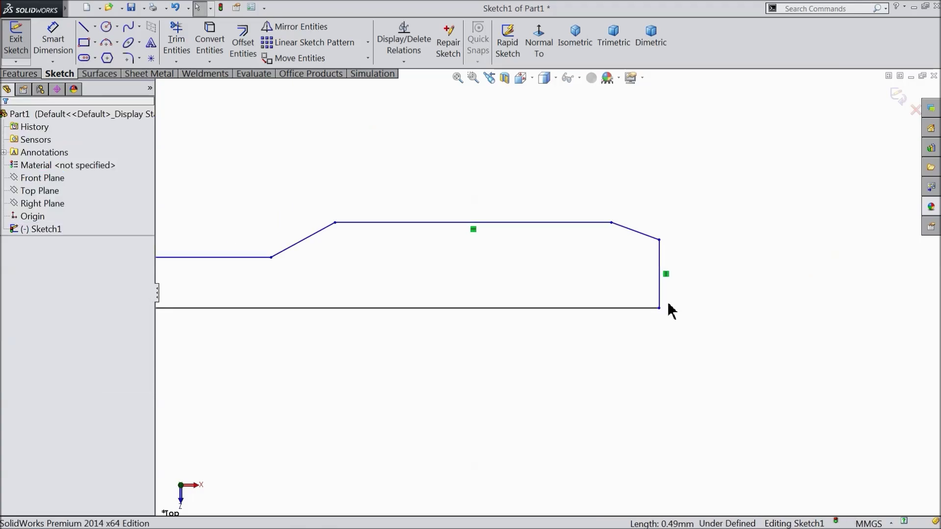
pyautogui.scroll(-5, 323, 282)
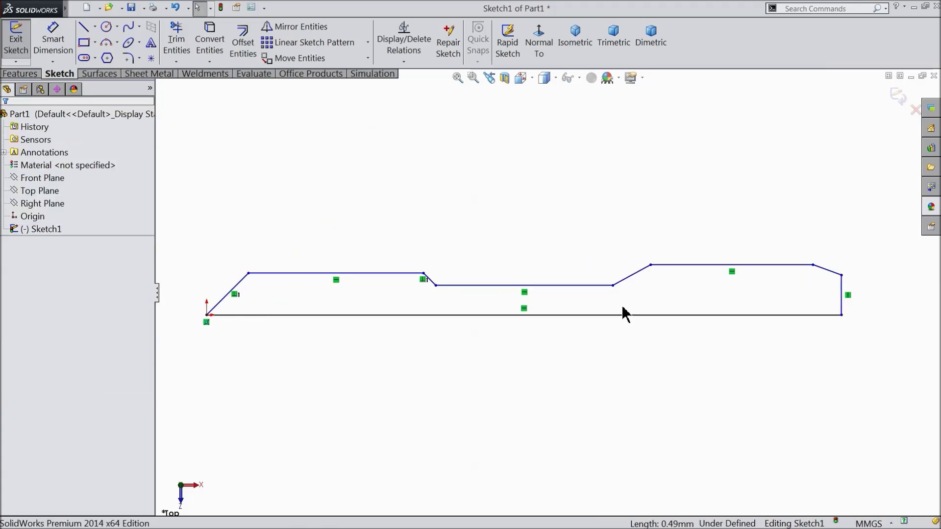
# Step: Dimension the baseline's length as 90 mm
pyautogui.click(53, 39)
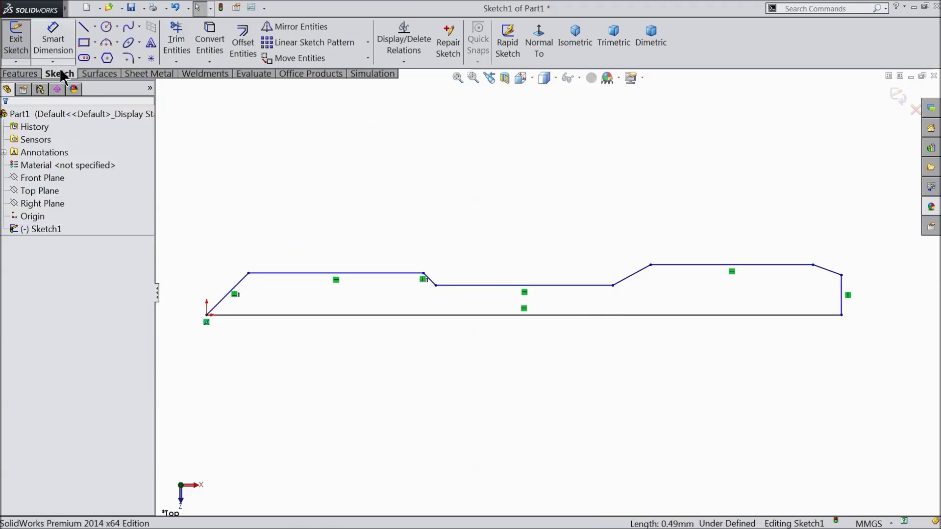
pyautogui.click(499, 316)
pyautogui.click(505, 351)
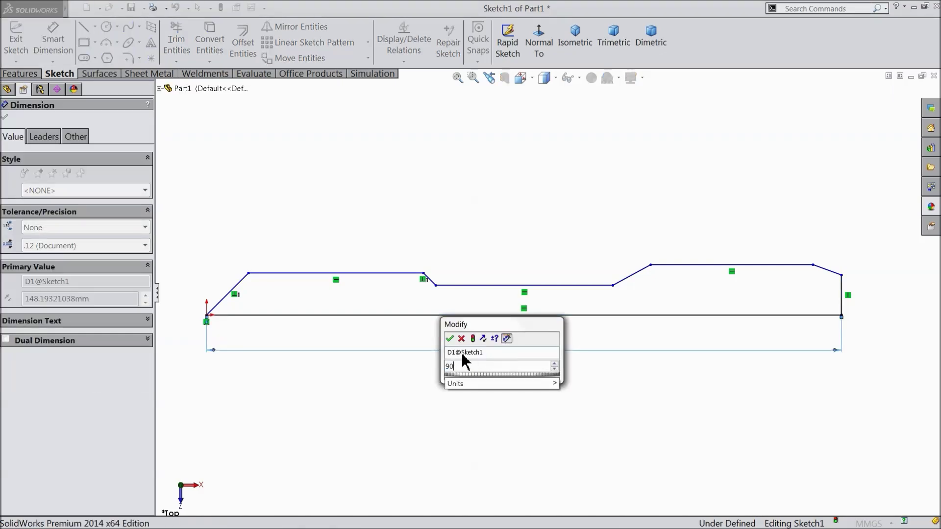
pyautogui.write('90')
pyautogui.click(449, 339)
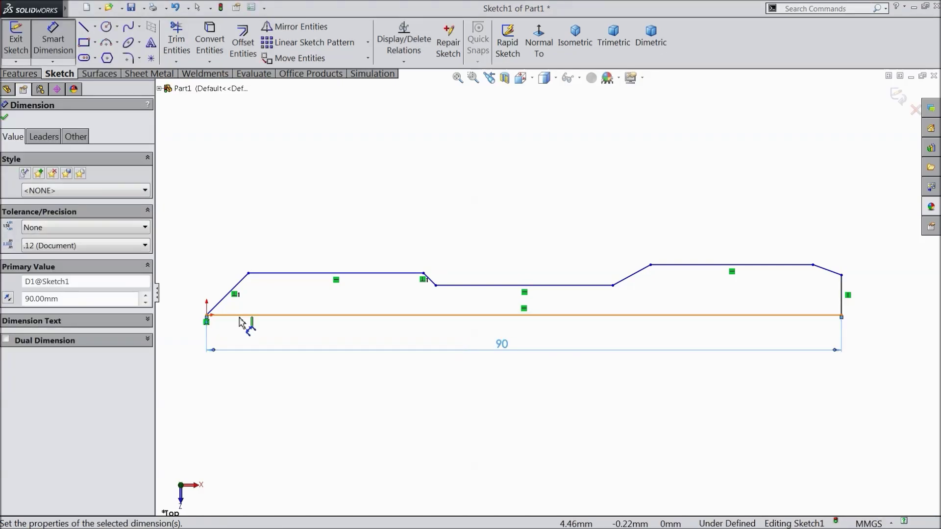
# Step: Dimension the horizontal distance from the origin to the far end of the first upper line as 28 mm
pyautogui.click(207, 317)
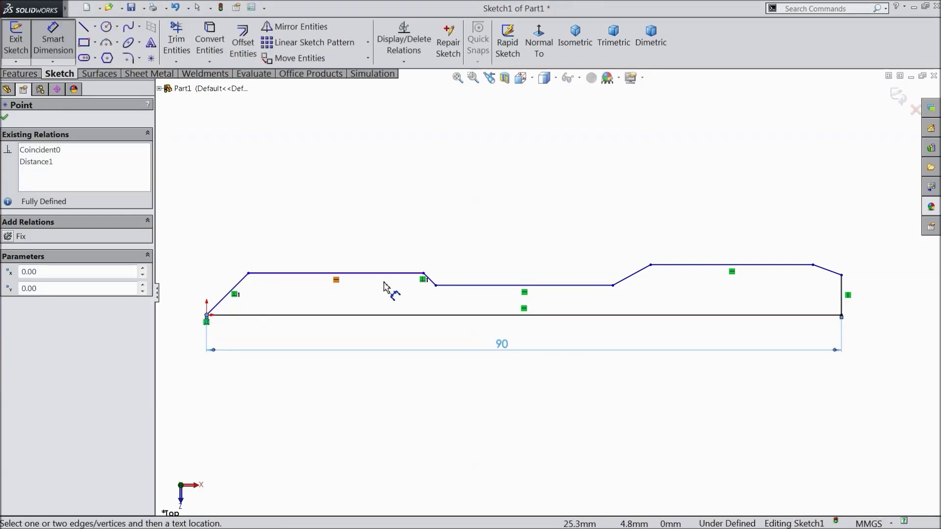
pyautogui.click(423, 273)
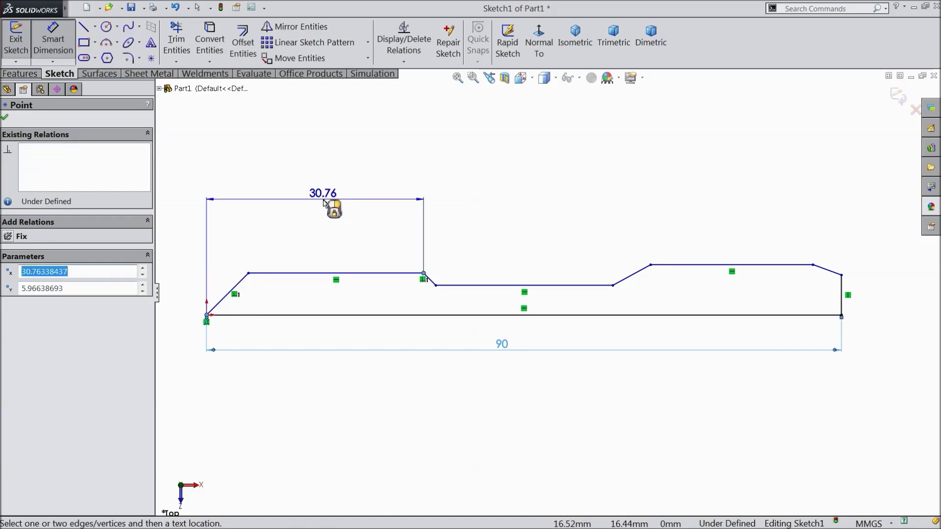
pyautogui.click(323, 203)
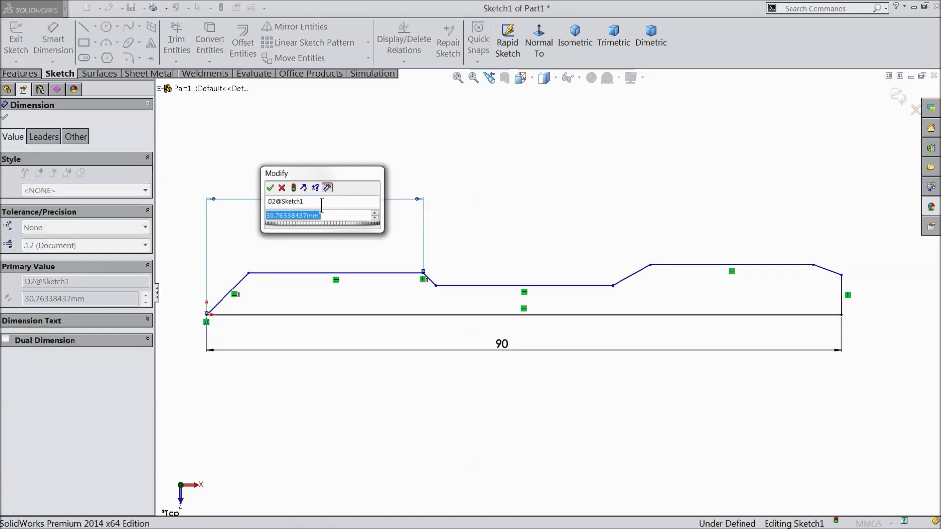
pyautogui.write('25')
pyautogui.click(270, 189)
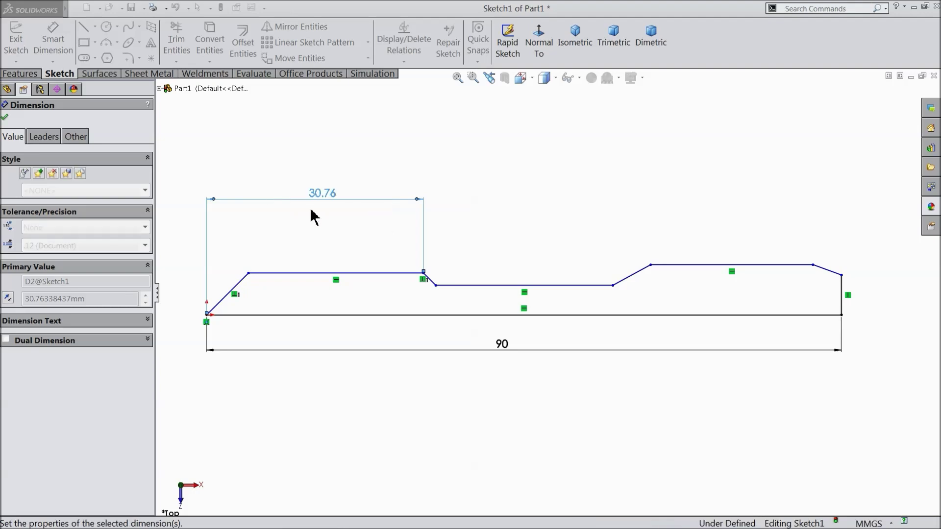
# Step: Dimension the horizontal distance from the start of the second upper line to the vertical end line's upper corner as 40 mm
pyautogui.click(841, 275)
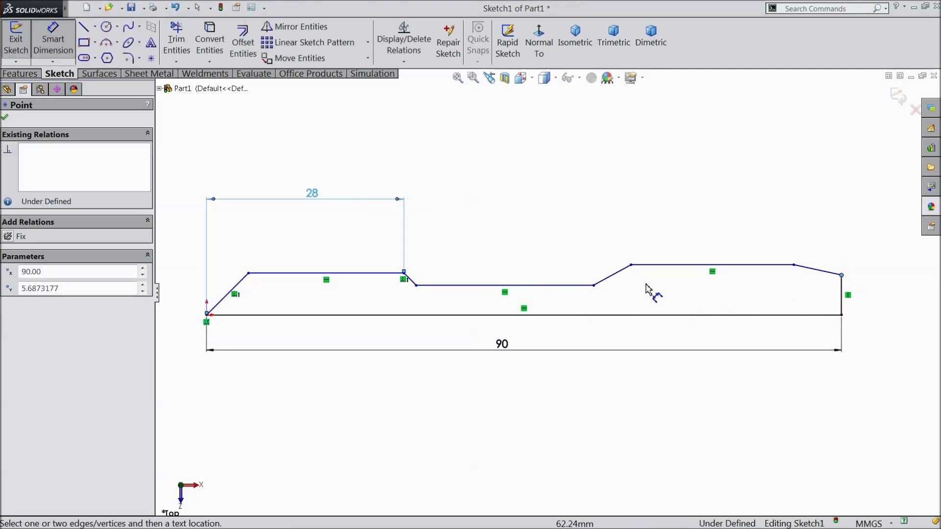
pyautogui.click(631, 266)
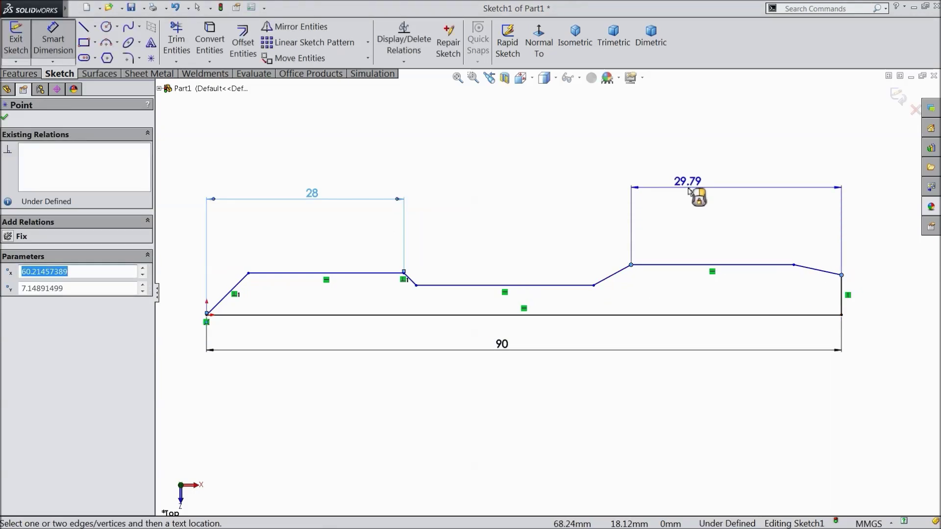
pyautogui.click(692, 195)
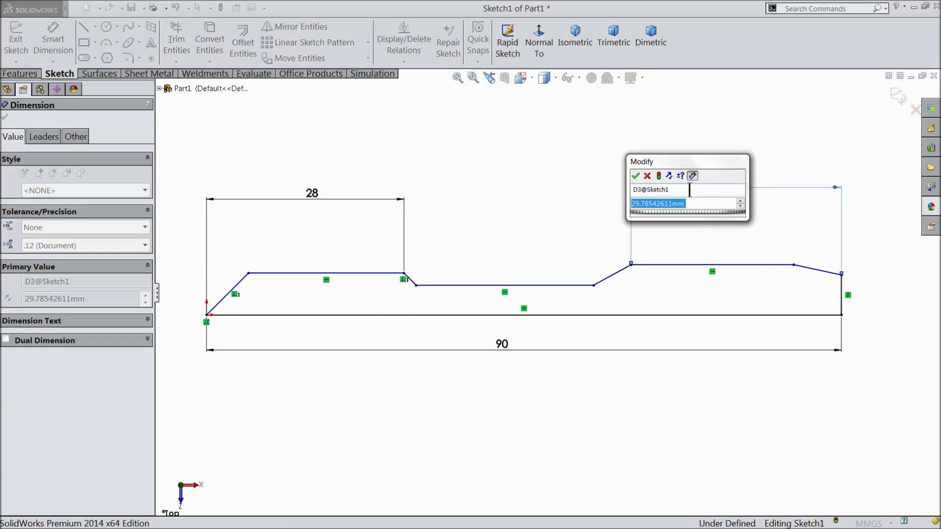
pyautogui.write('40')
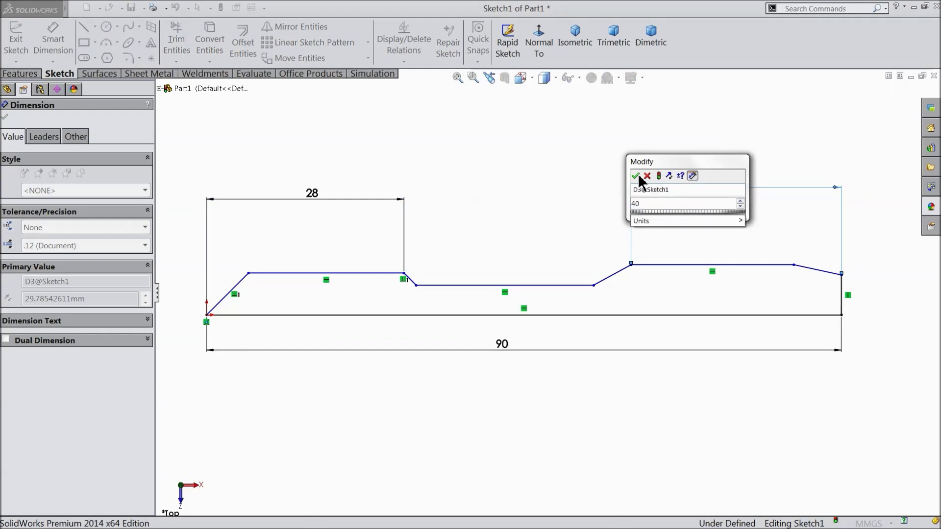
pyautogui.click(635, 176)
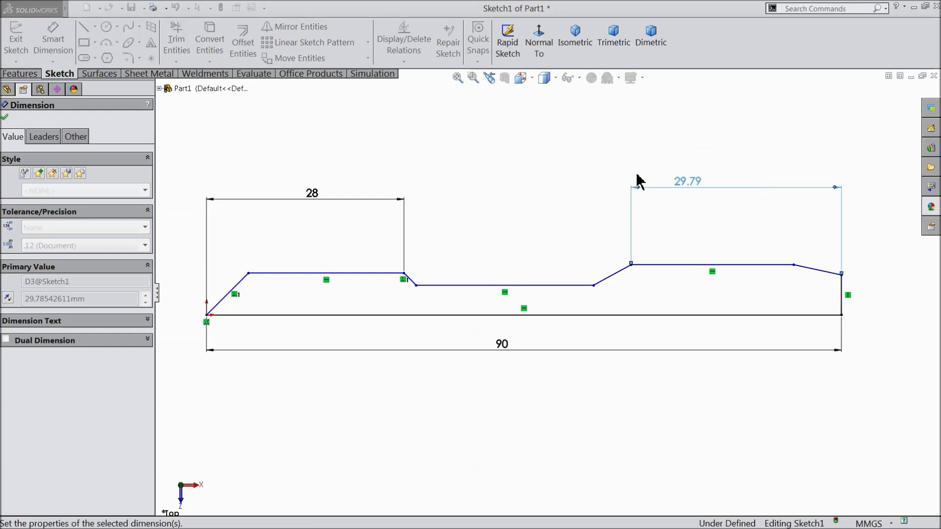
pyautogui.click(5, 117)
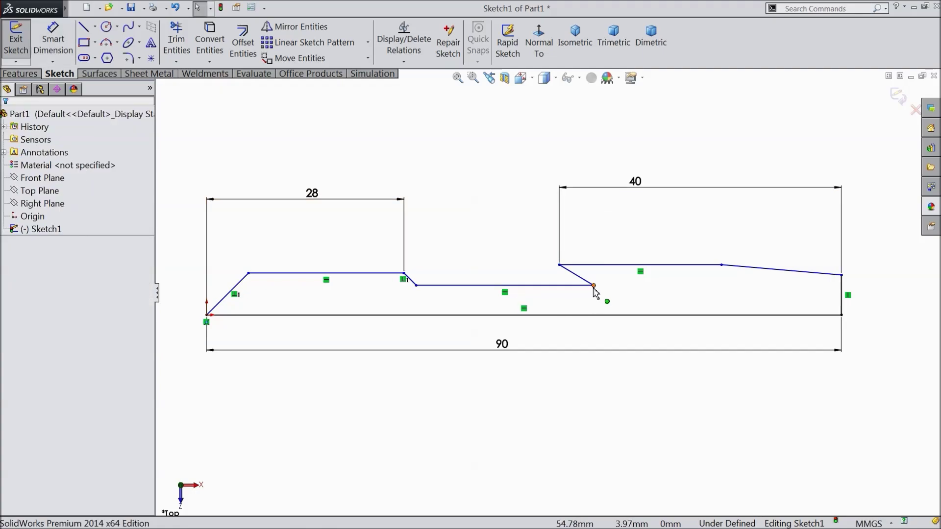
# Step: Move the second upper line's far endpoint to about X 87 mm and the recess line's far endpoint to about X 45.5 mm
pyautogui.moveTo(721, 266); pyautogui.dragTo(820, 265)
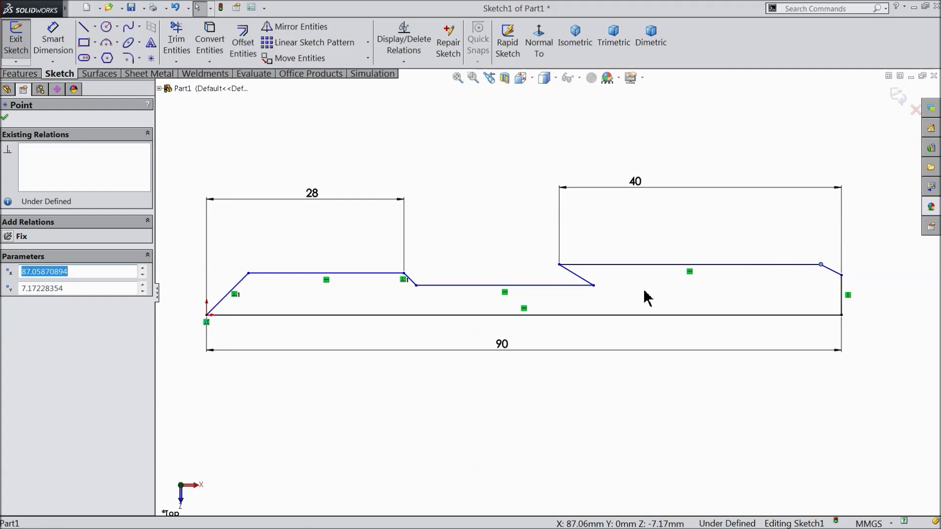
pyautogui.moveTo(594, 286); pyautogui.dragTo(529, 284)
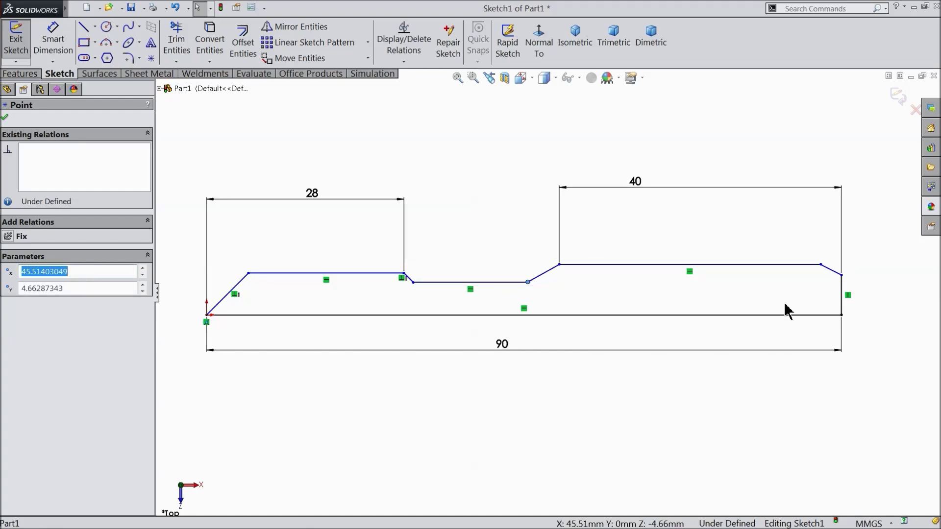
# Step: Delete the perpendicular relation between the first sloped line and the short slope leading into the recess
pyautogui.scroll(-2, 420, 294)
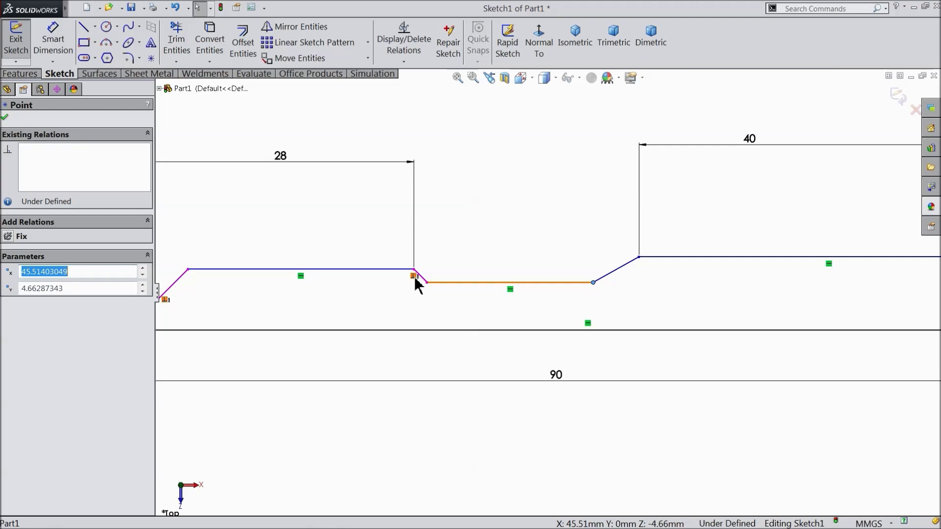
pyautogui.click(415, 278)
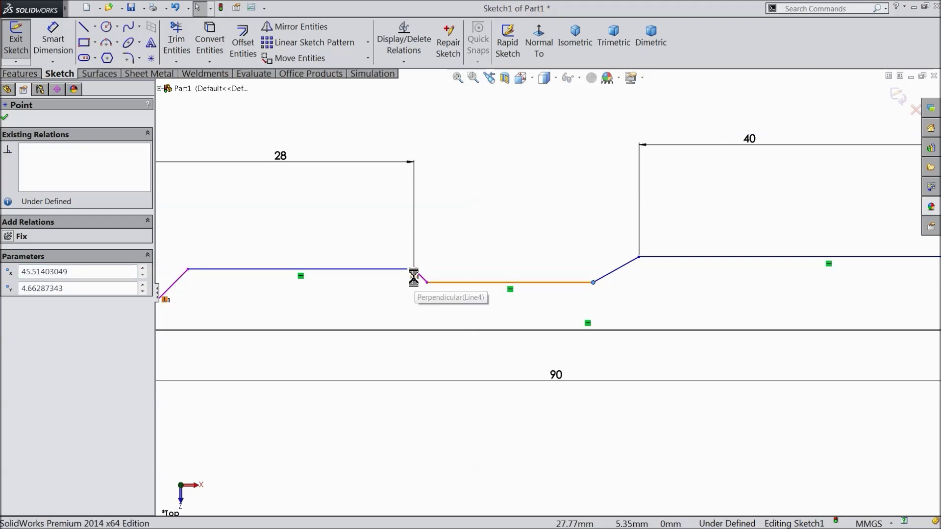
pyautogui.press('Delete')
pyautogui.scroll(2, 580, 316)
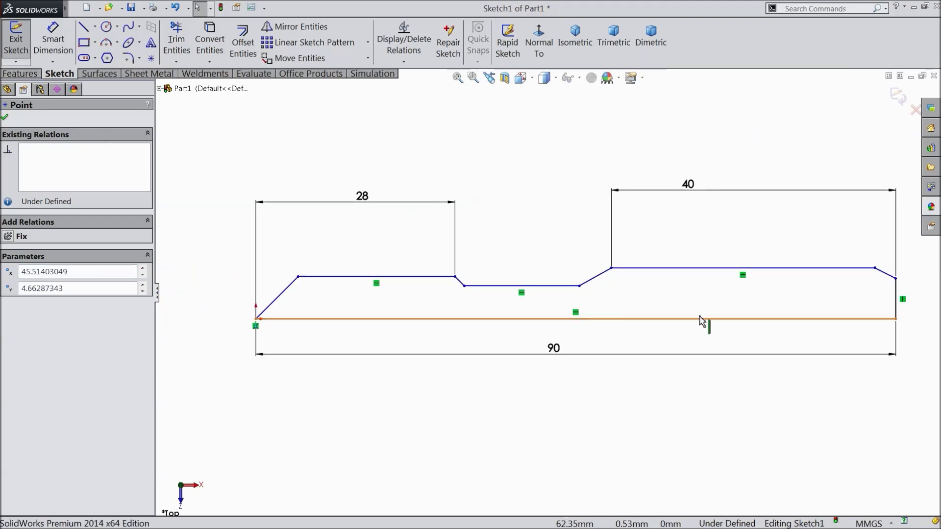
# Step: Dimension the height of the vertical end line at the profile's far end as 3 mm
pyautogui.scroll(-1, 897, 279)
pyautogui.click(52, 42)
pyautogui.scroll(1, 420, 266)
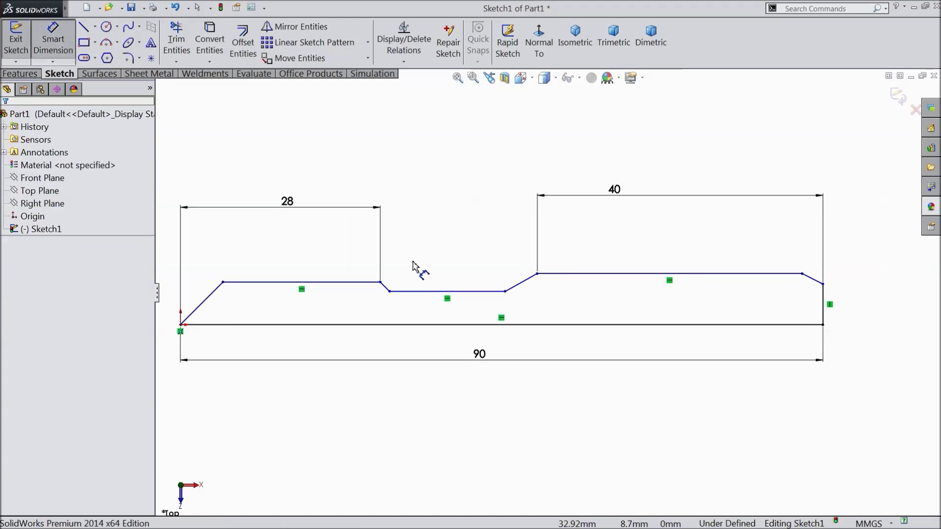
pyautogui.click(823, 310)
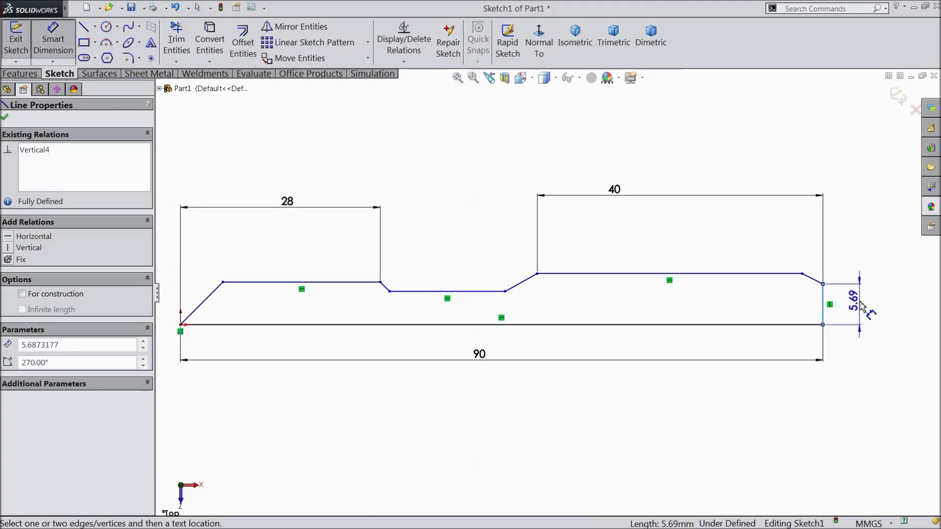
pyautogui.click(861, 306)
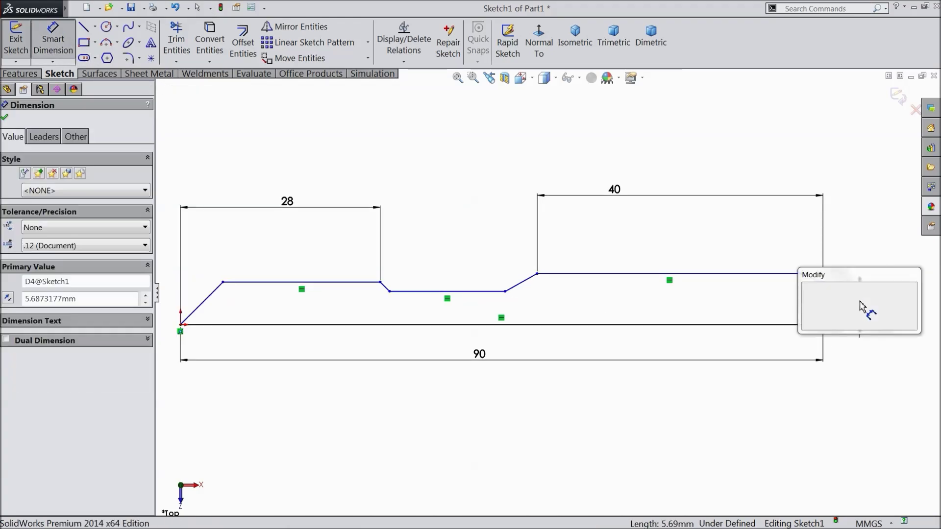
pyautogui.write('3')
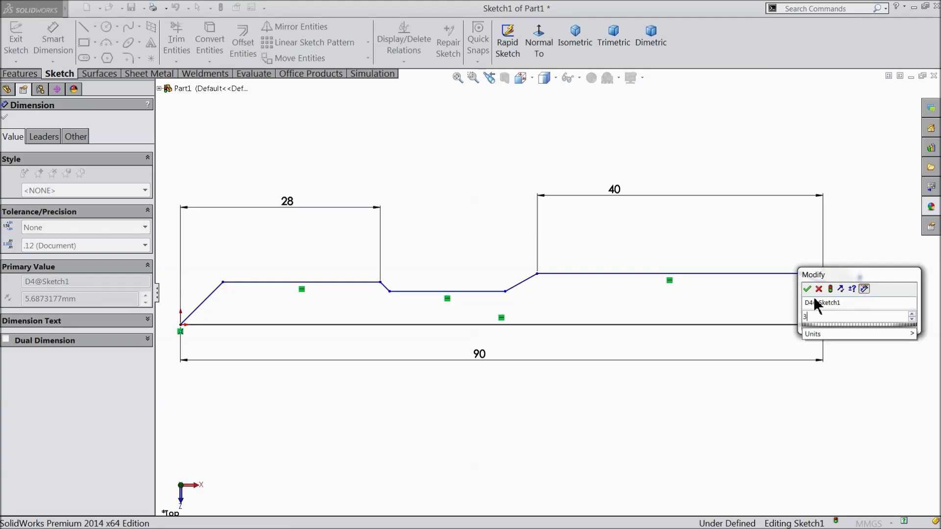
pyautogui.click(807, 288)
# Step: Dimension the vertical distance between the second upper line and the base line as 5.5 mm
pyautogui.click(646, 274)
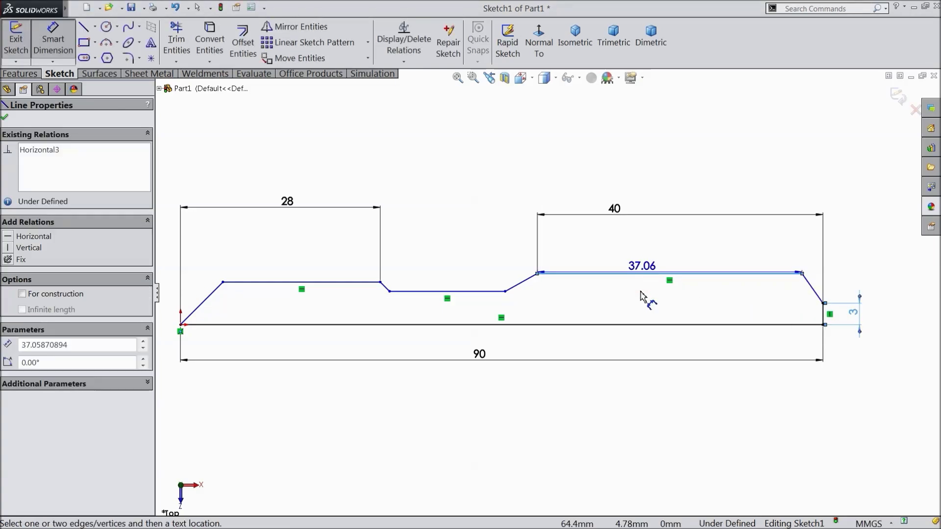
pyautogui.click(645, 325)
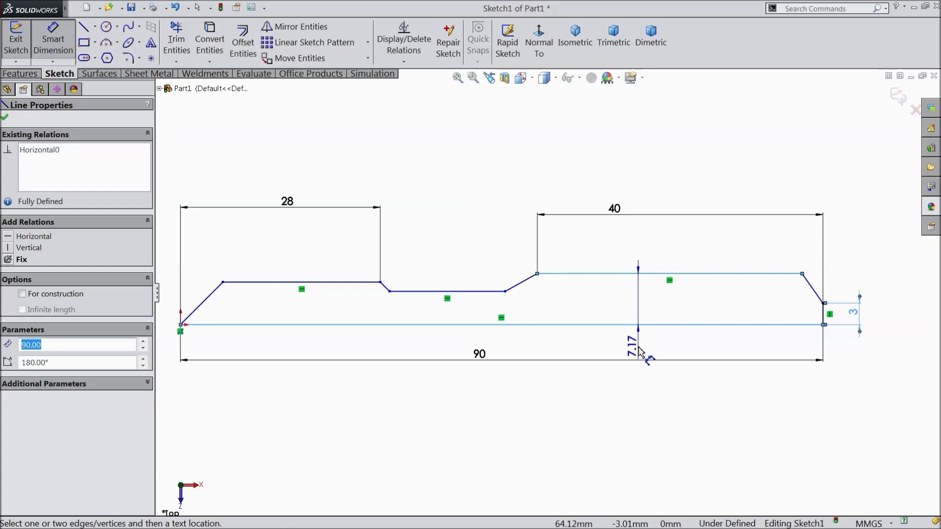
pyautogui.click(640, 351)
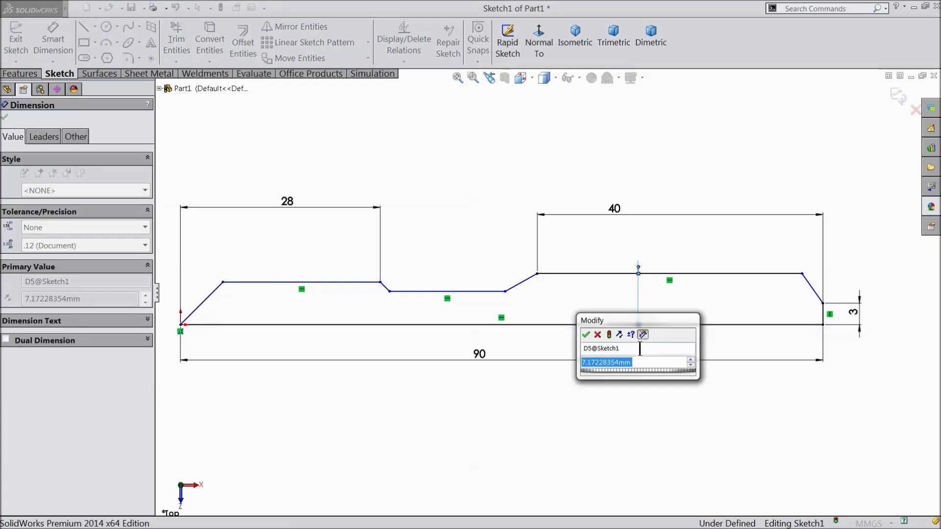
pyautogui.write('5.5')
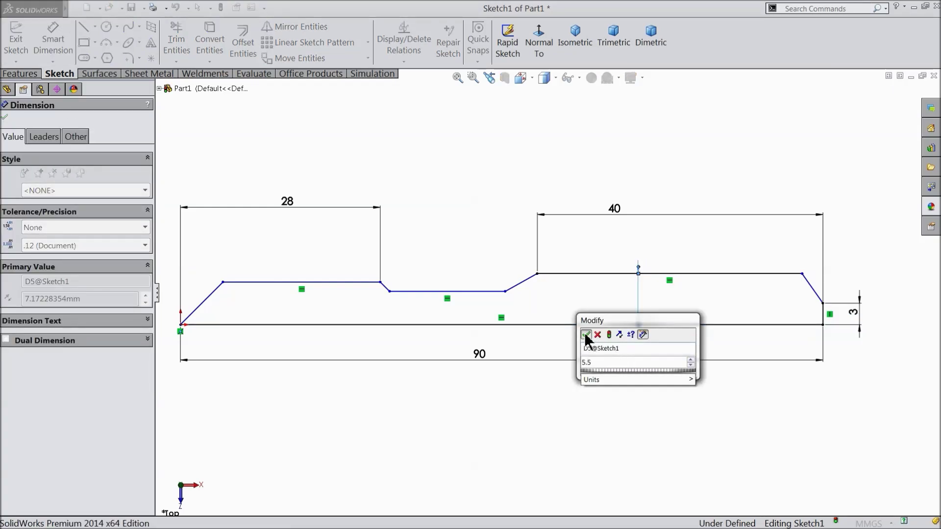
pyautogui.click(586, 335)
# Step: Dimension the vertical distance between the first upper line and the base line as 5 mm
pyautogui.scroll(2, 328, 297)
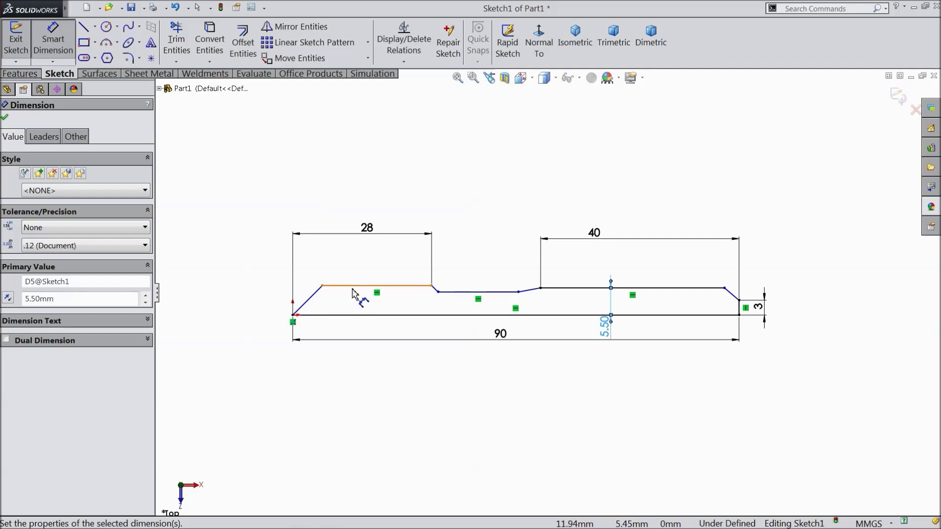
pyautogui.click(357, 315)
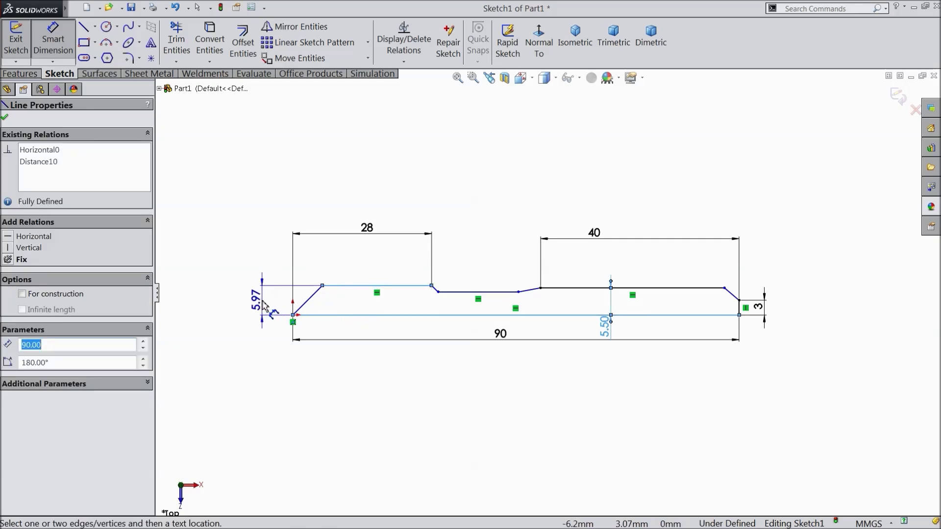
pyautogui.click(265, 305)
pyautogui.write('5.00mm')
pyautogui.click(210, 280)
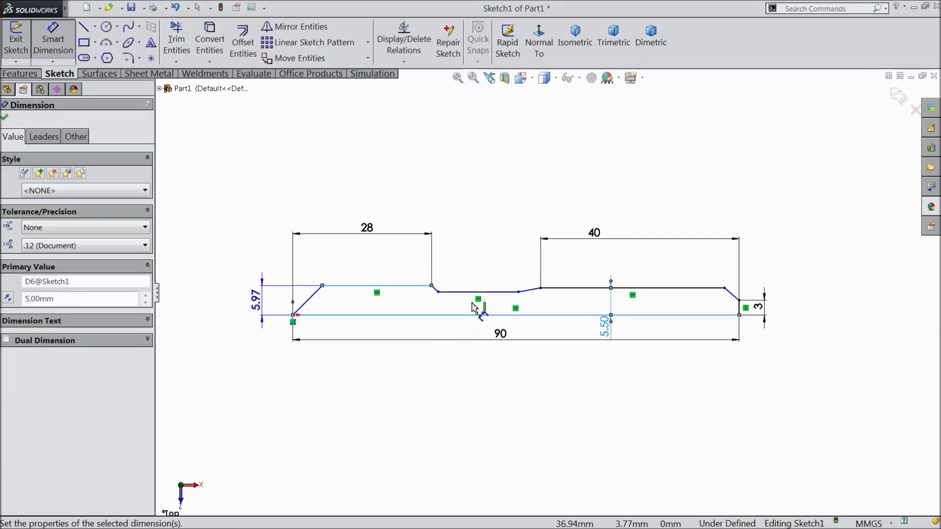
# Step: Dimension the vertical distance between the recess line and the base line as 3.75 mm
pyautogui.scroll(3, 476, 304)
pyautogui.click(472, 304)
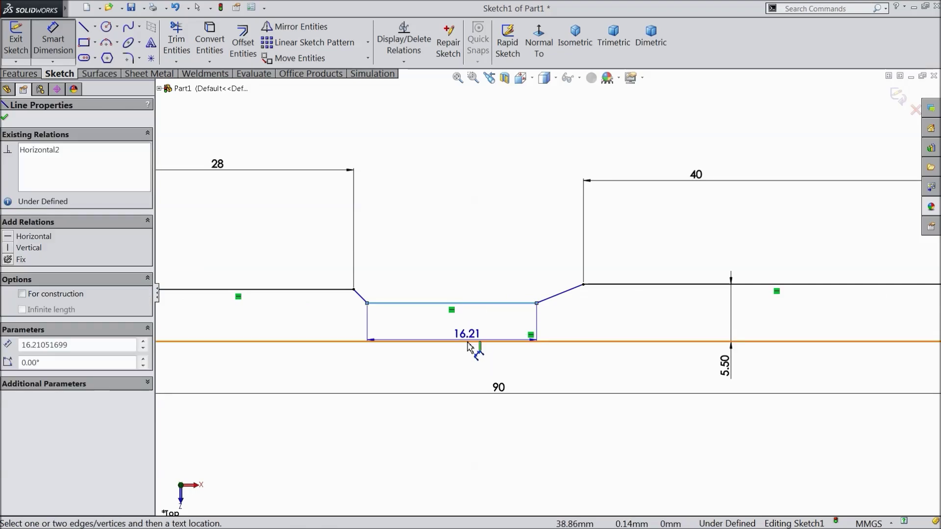
pyautogui.click(465, 341)
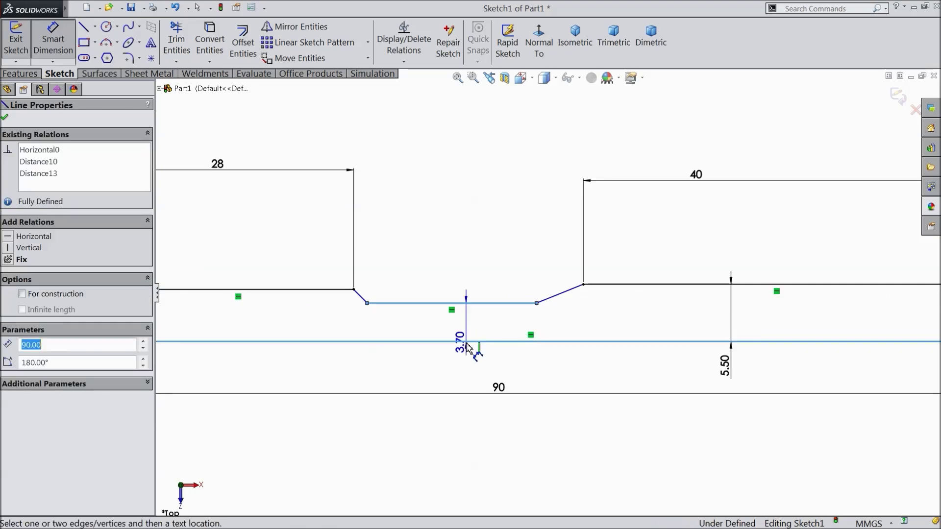
pyautogui.click(451, 367)
pyautogui.write('3.7')
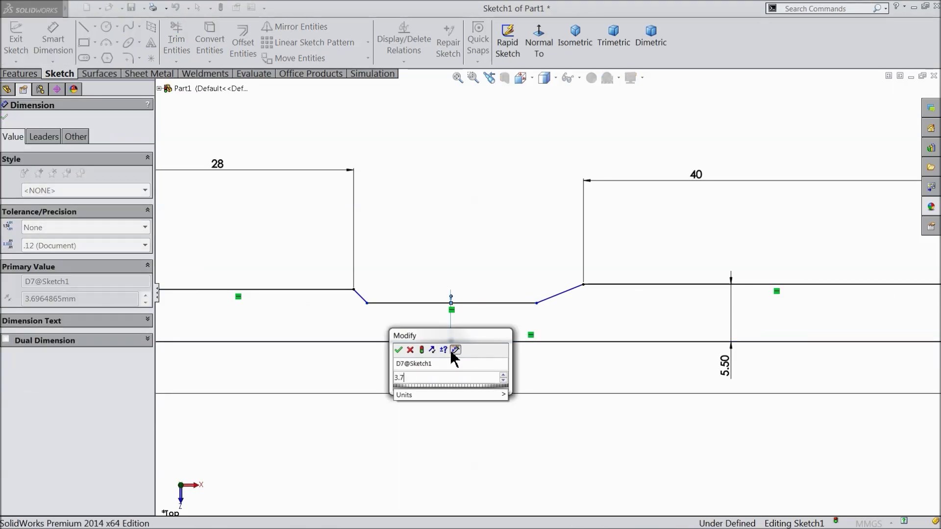
pyautogui.write('5')
pyautogui.click(398, 349)
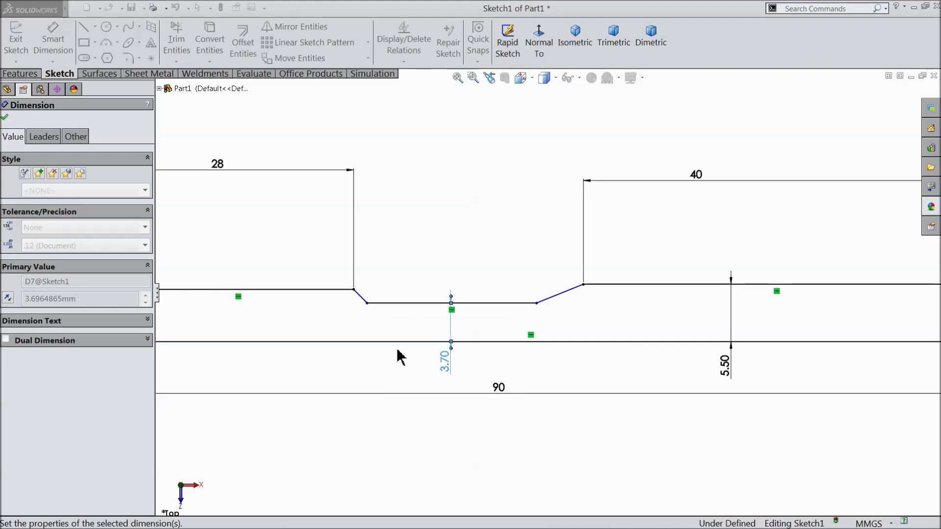
# Step: Dimension the acute angle between the slope rising out of the recess and the horizontal recess line as 30°
pyautogui.click(562, 295)
pyautogui.click(520, 303)
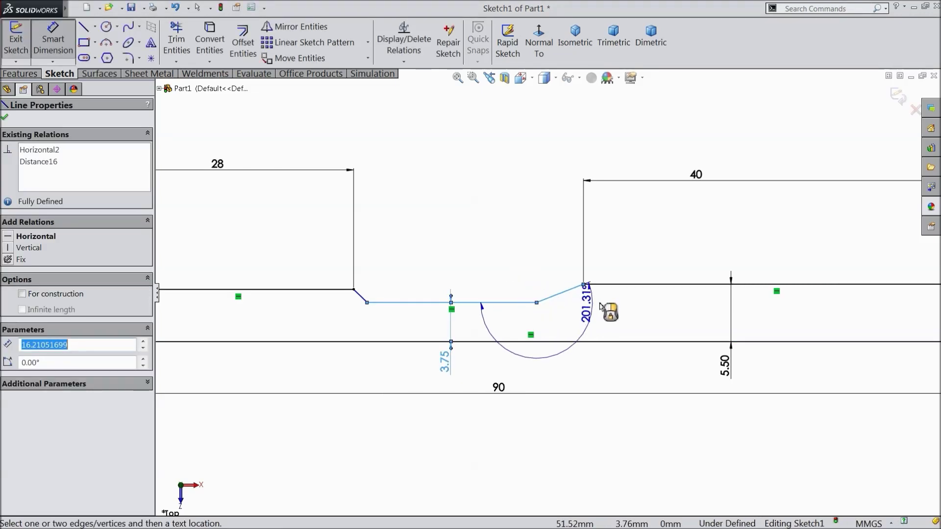
pyautogui.click(636, 267)
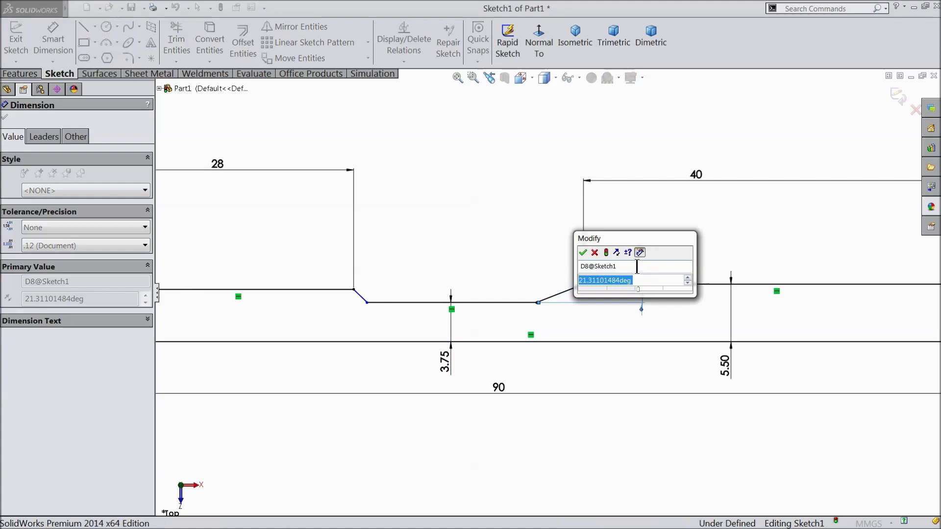
pyautogui.write('30')
pyautogui.click(584, 253)
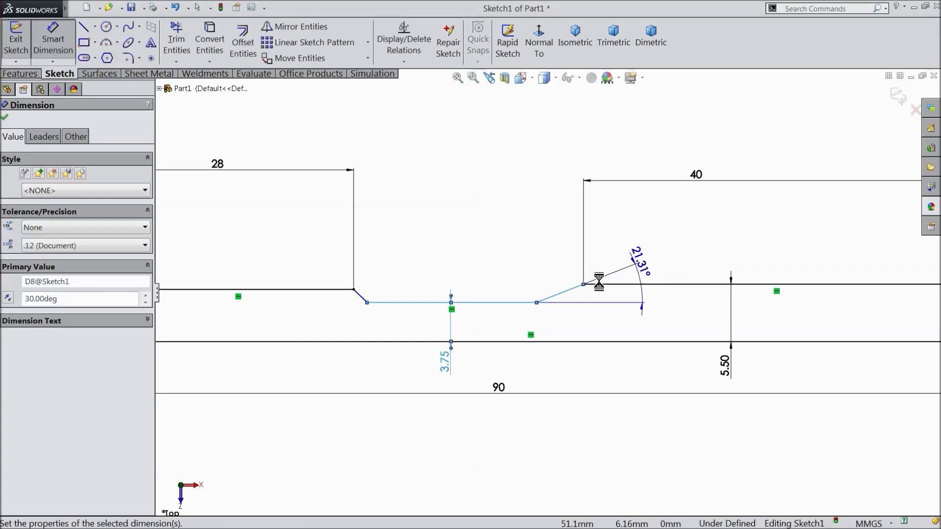
# Step: Dimension the angle between the first sloped line at the origin and the base line as 45°
pyautogui.press('f')
pyautogui.click(233, 308)
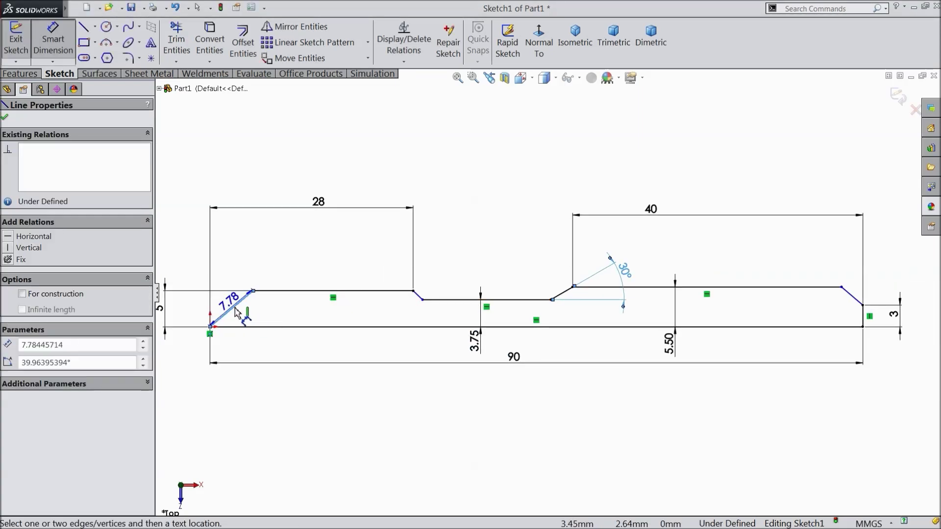
pyautogui.click(252, 327)
pyautogui.click(258, 313)
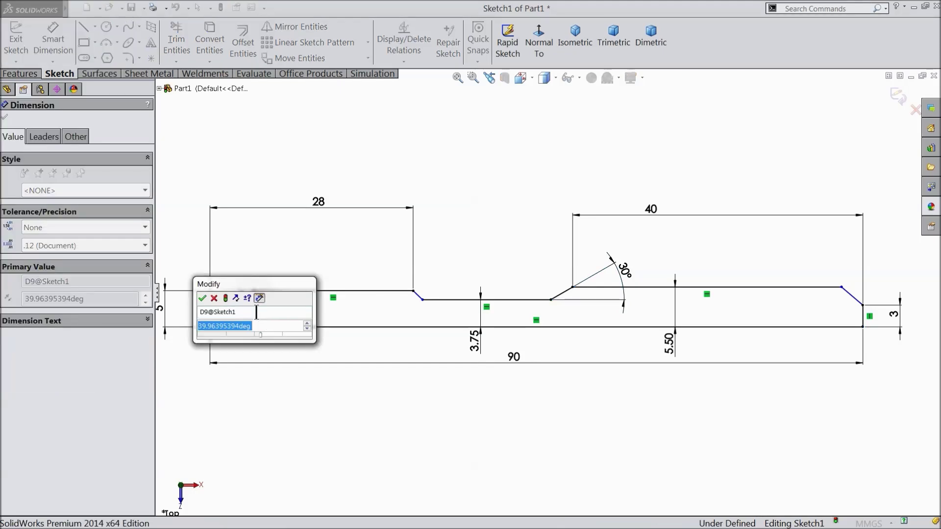
pyautogui.write('45')
pyautogui.click(203, 299)
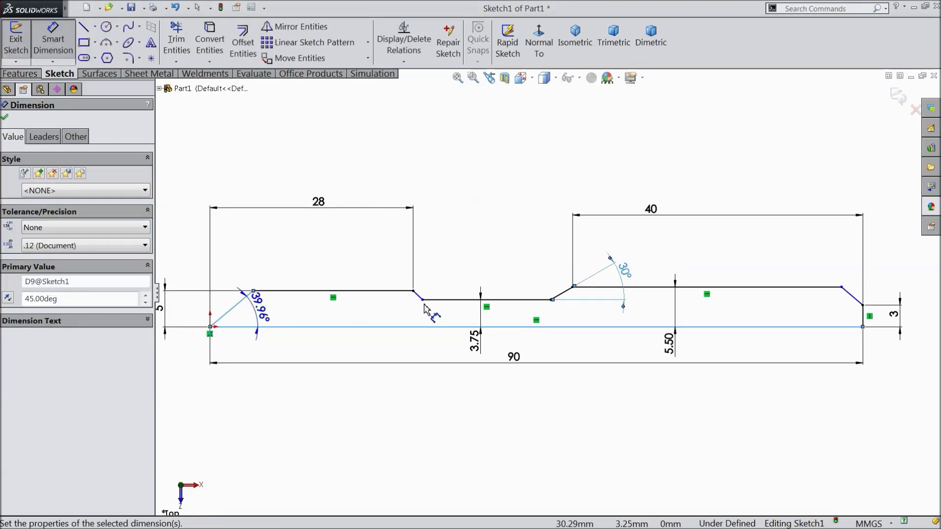
# Step: Add a perpendicular relation between the short slope leading into the recess and the slope rising out of it
pyautogui.scroll(-2, 882, 300)
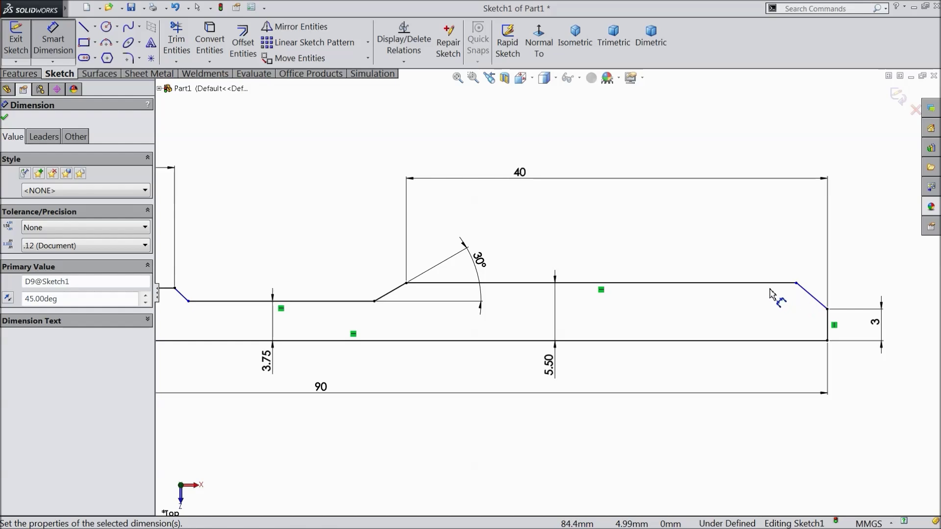
pyautogui.scroll(2, 548, 293)
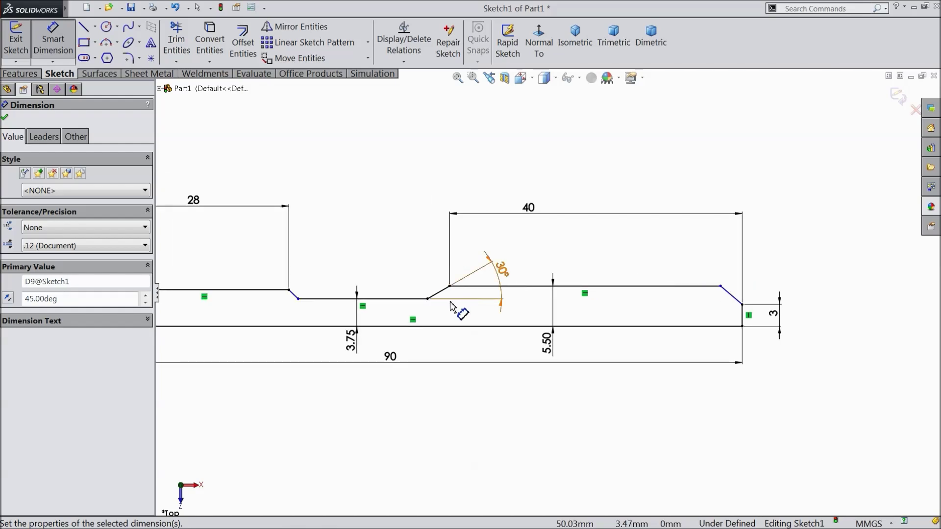
pyautogui.click(6, 117)
pyautogui.scroll(-3, 353, 312)
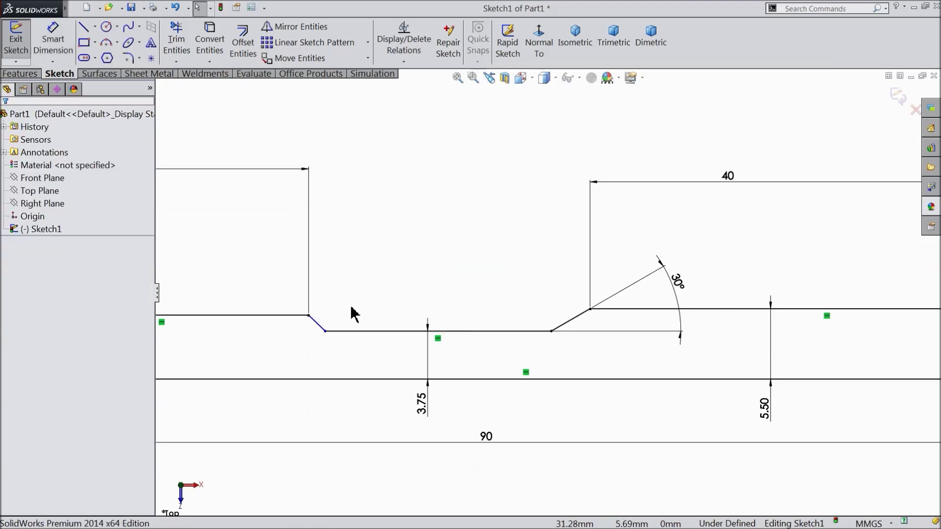
pyautogui.scroll(1, 361, 330)
pyautogui.scroll(-2, 606, 337)
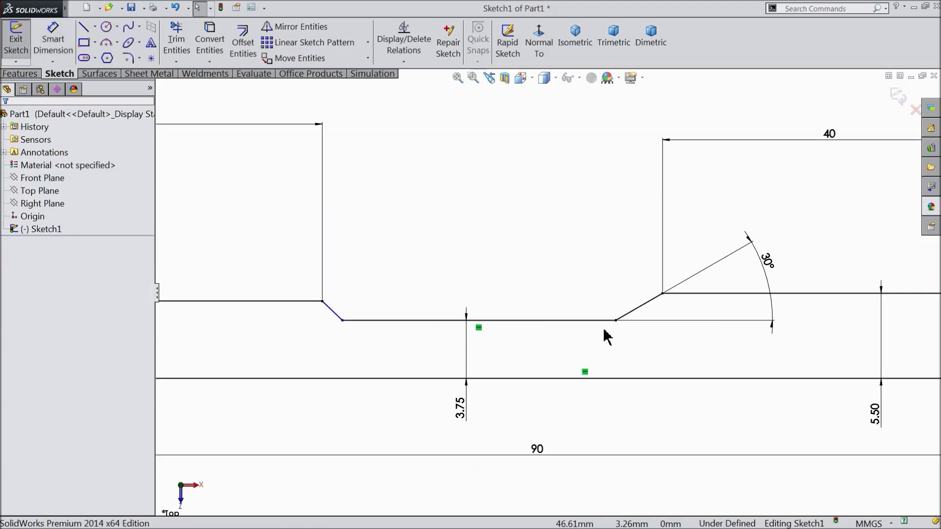
pyautogui.click(639, 311)
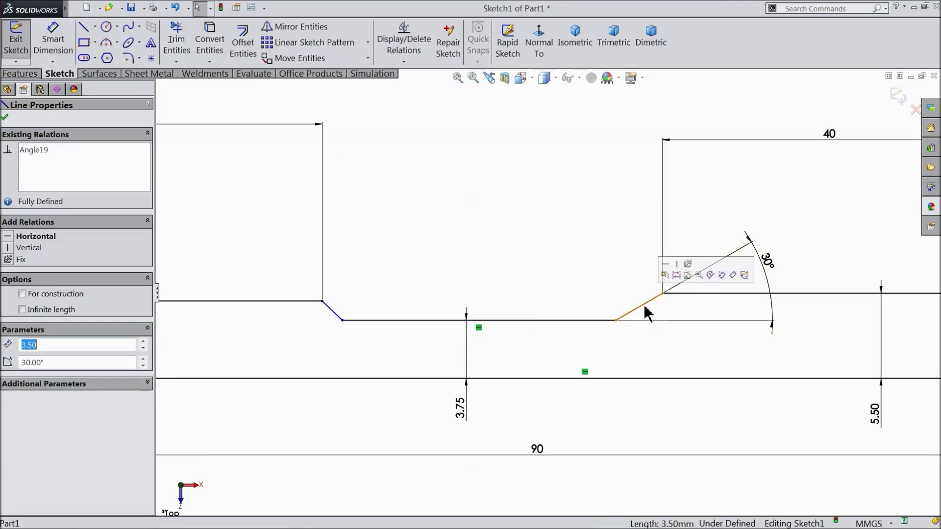
pyautogui.keyDown('ctrl'); pyautogui.click(332, 312); pyautogui.keyUp('ctrl')
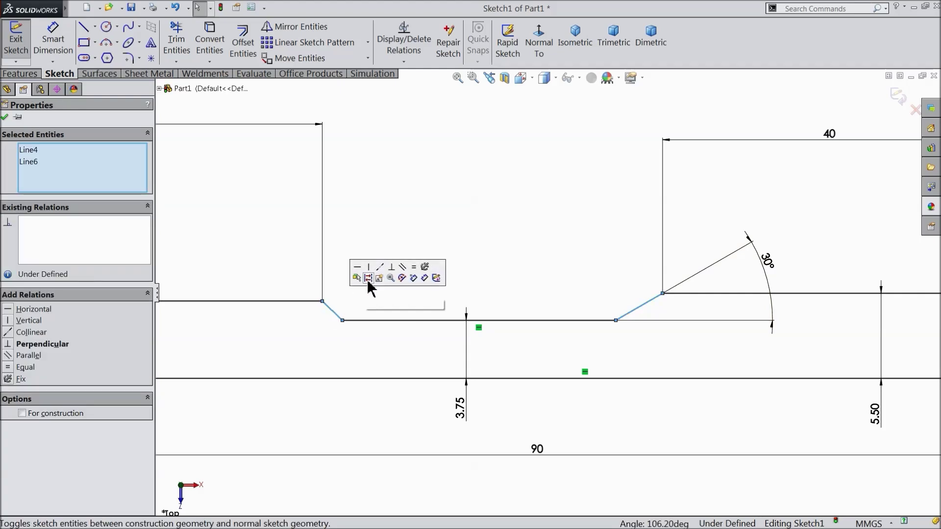
pyautogui.click(391, 268)
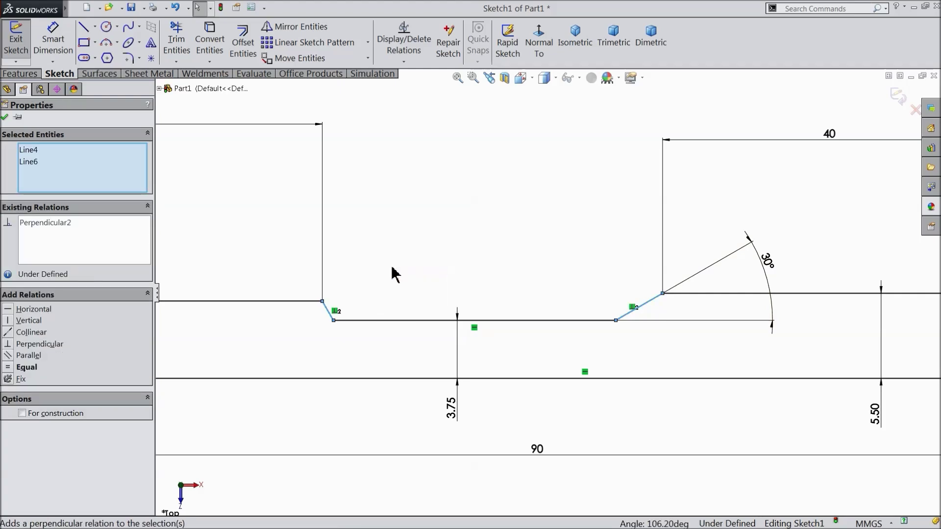
pyautogui.click(5, 116)
# Step: Dimension the horizontal distance between the endpoints of the last sloped line at the far end as 2.5 mm
pyautogui.press('f')
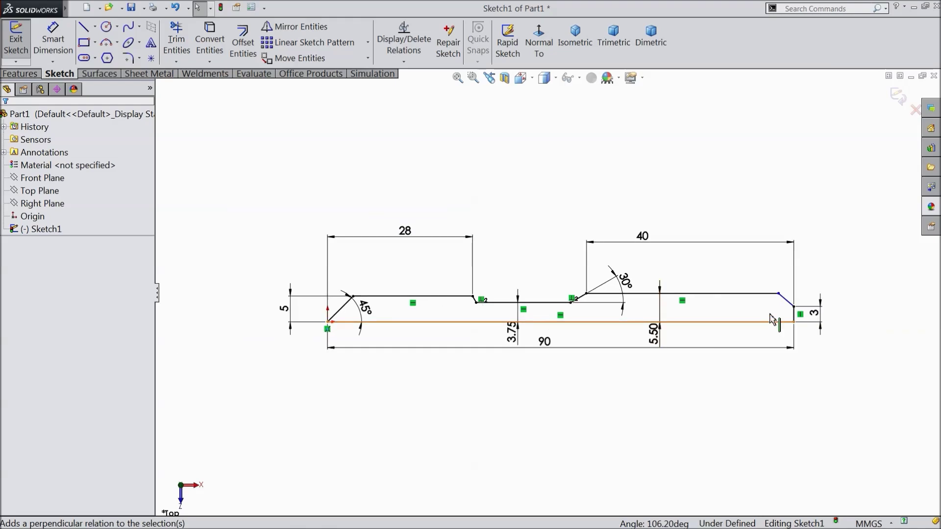
pyautogui.scroll(-2, 773, 320)
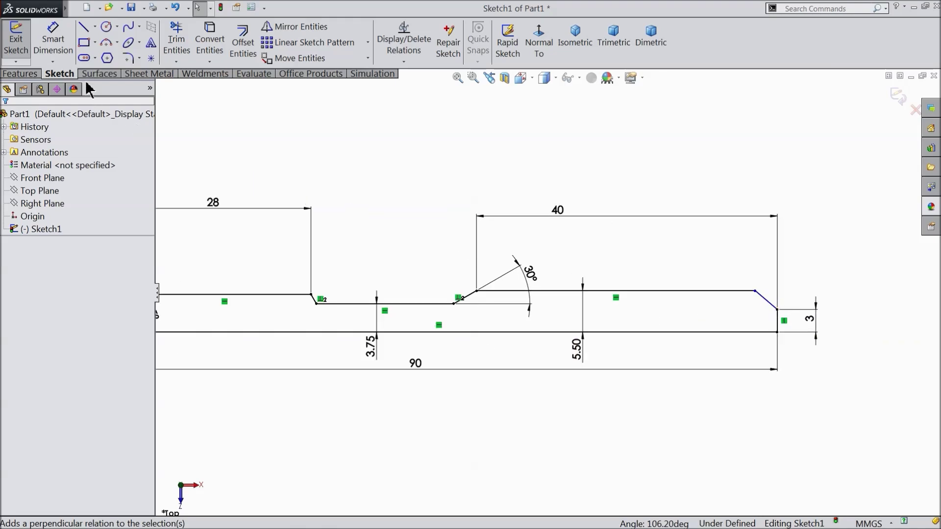
pyautogui.click(52, 37)
pyautogui.scroll(-2, 774, 327)
pyautogui.click(788, 307)
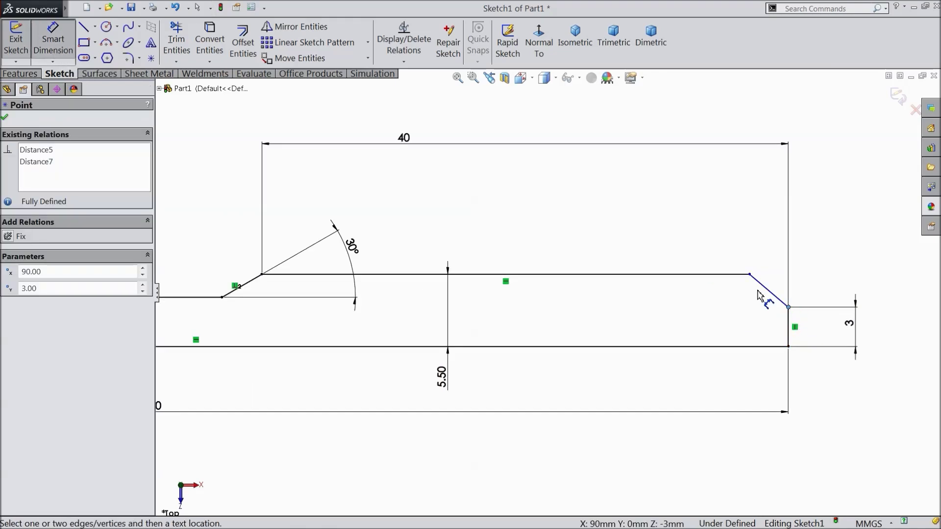
pyautogui.click(750, 274)
pyautogui.click(772, 257)
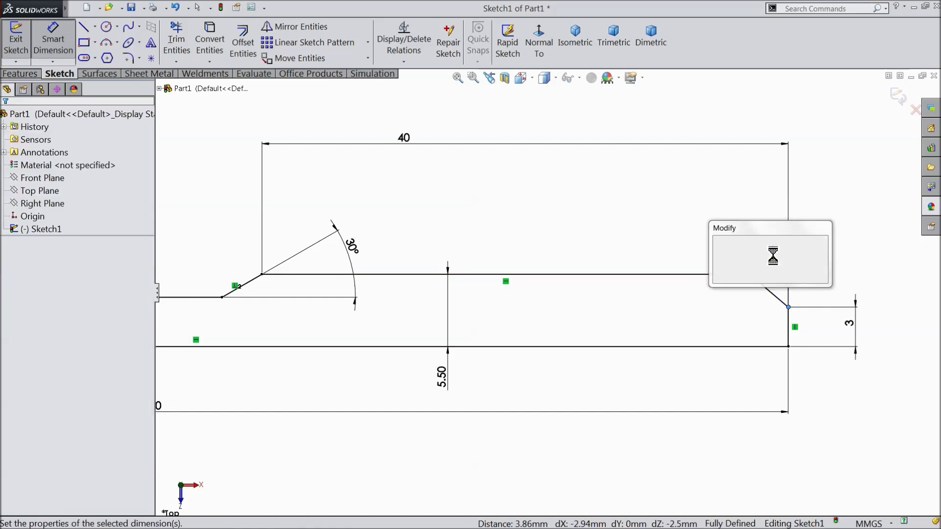
pyautogui.write('2.5')
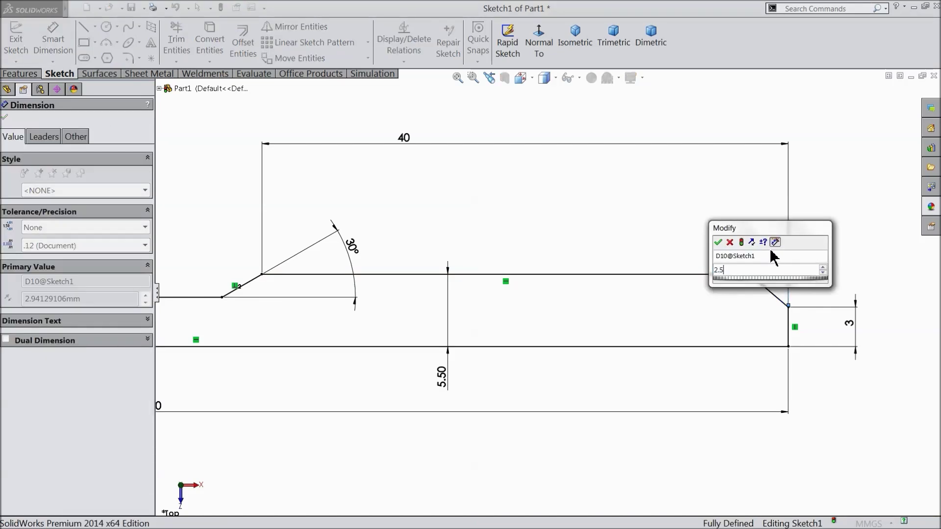
pyautogui.press('Return')
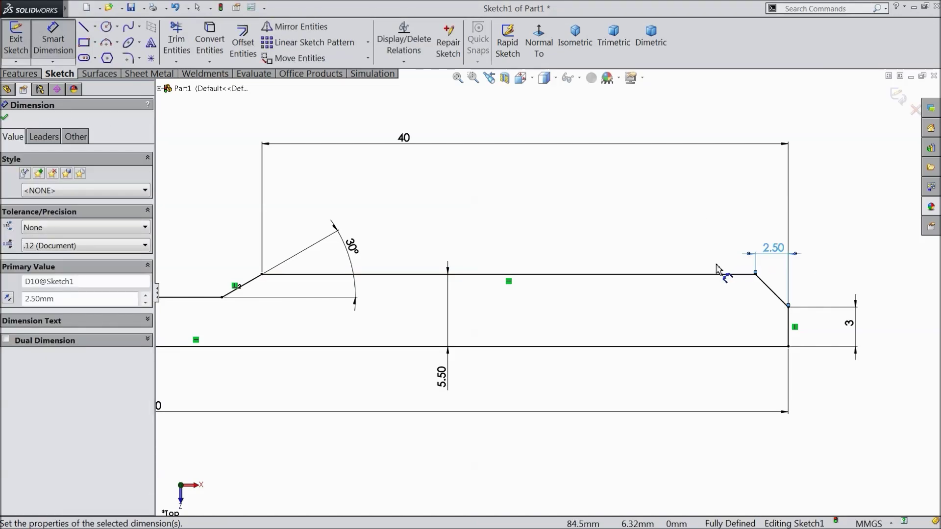
pyautogui.click(5, 117)
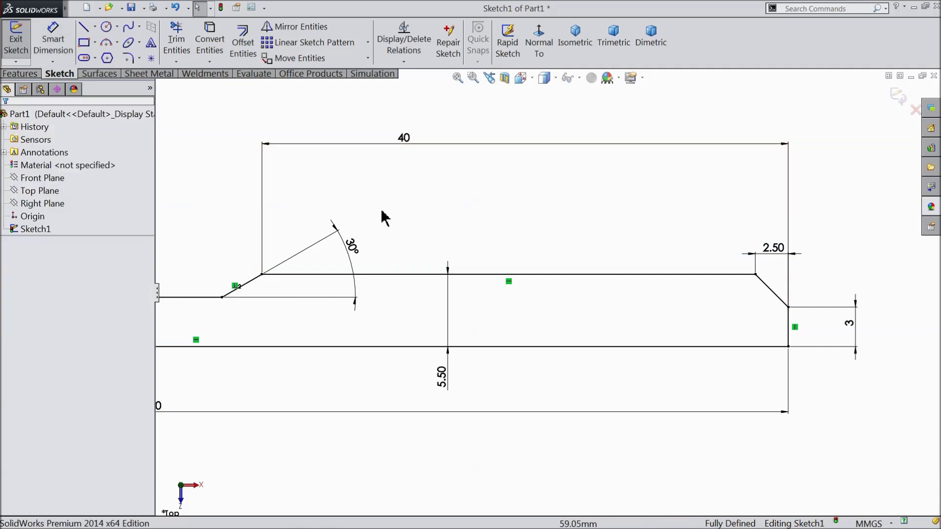
# Step: Revolve the stepped half profile 360° about its 90 mm base line
pyautogui.scroll(4, 380, 216)
pyautogui.scroll(-2, 407, 306)
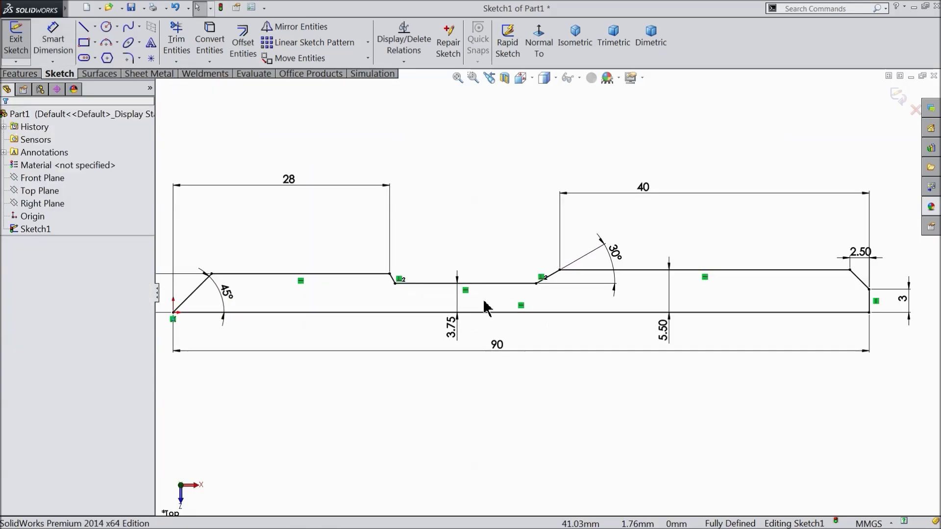
pyautogui.click(27, 76)
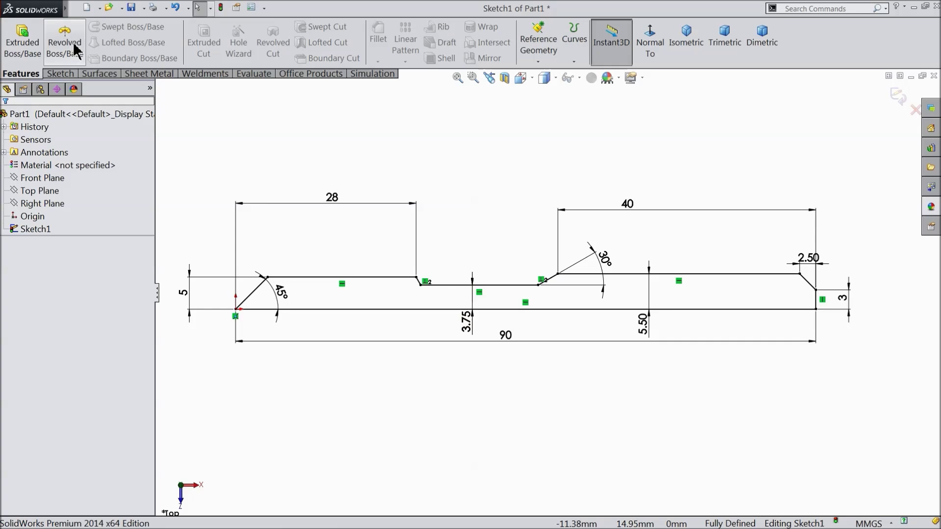
pyautogui.click(74, 47)
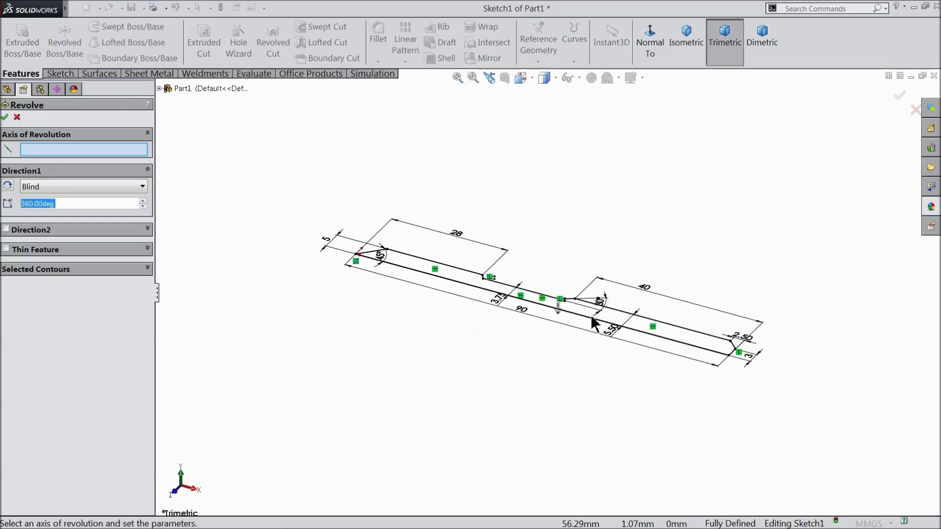
pyautogui.scroll(-2, 570, 320)
pyautogui.click(500, 293)
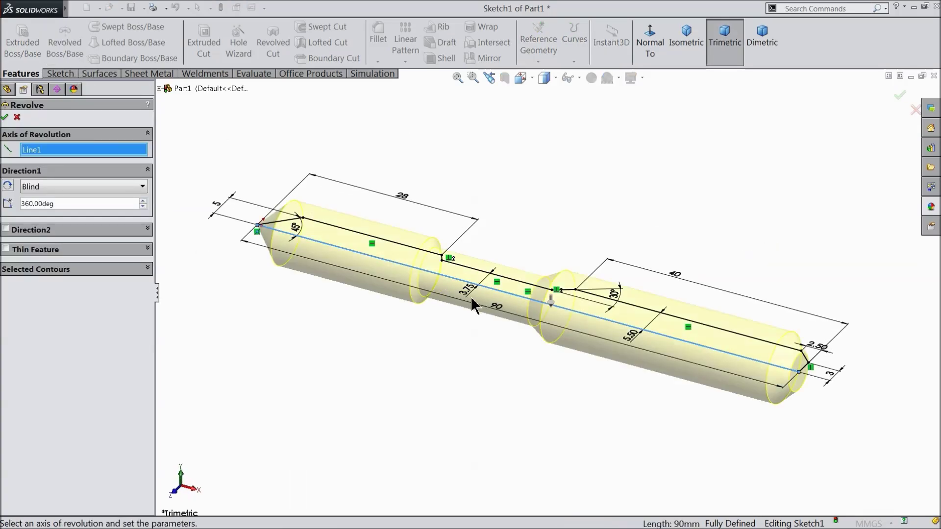
pyautogui.scroll(-2, 494, 294)
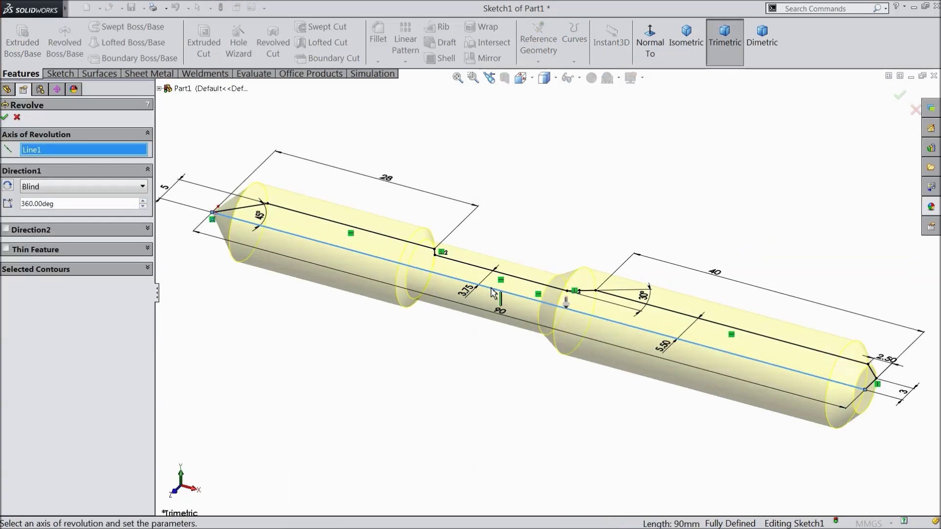
pyautogui.click(4, 118)
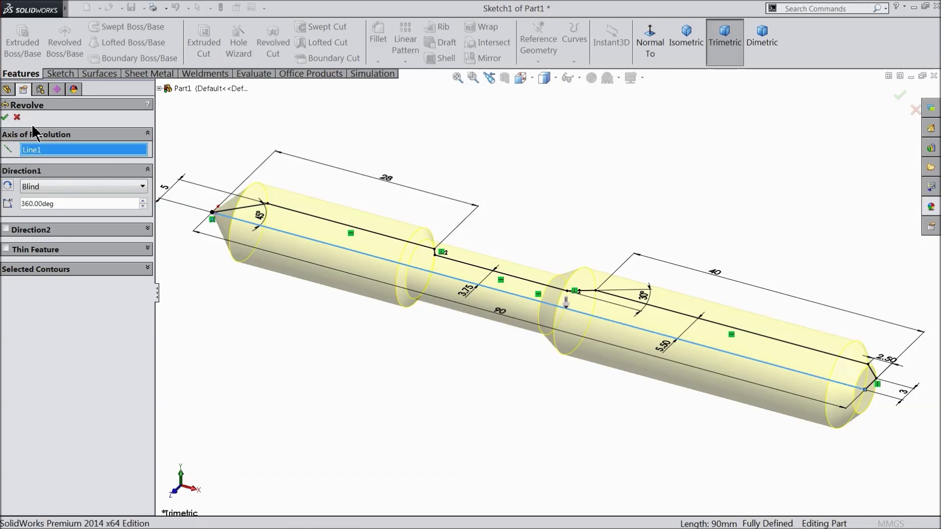
# Step: Apply the machined steel appearance to the whole part
pyautogui.click(65, 113)
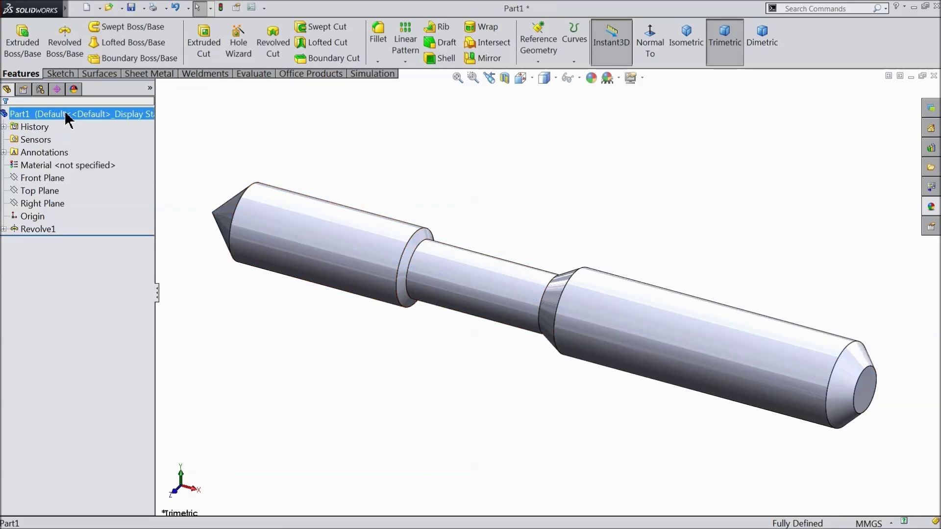
pyautogui.click(930, 207)
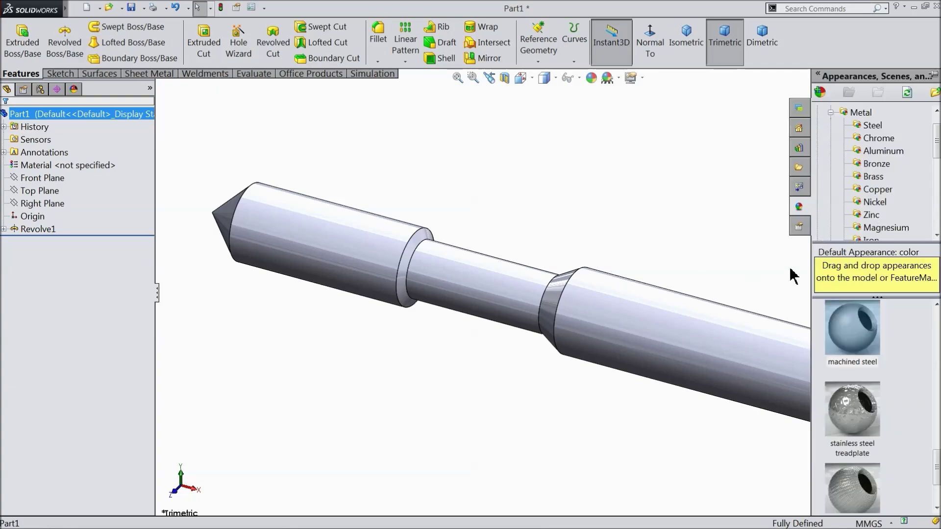
pyautogui.moveTo(854, 333); pyautogui.dragTo(627, 288)
pyautogui.moveTo(607, 244); pyautogui.dragTo(657, 340, button='middle')
# Step: Start a new sketch on the Top Plane and view it face-on
pyautogui.click(315, 293)
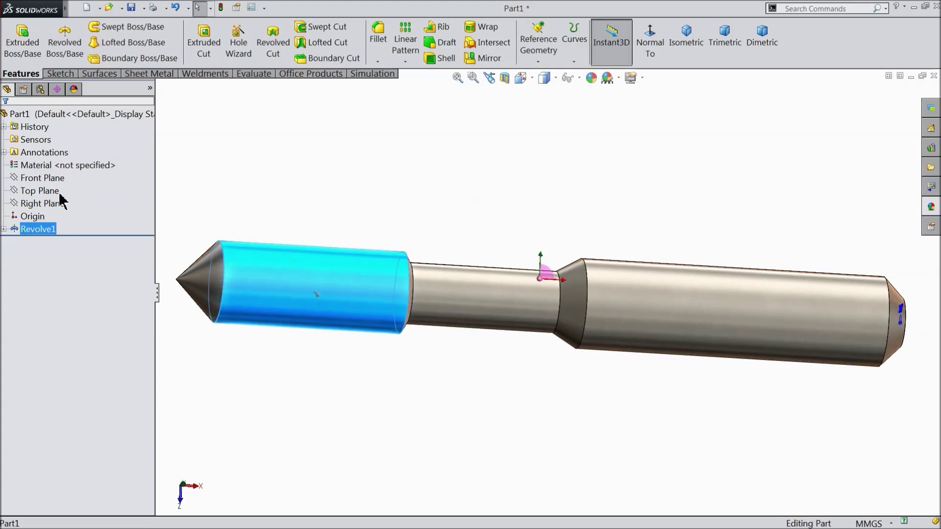
pyautogui.click(28, 195)
pyautogui.click(37, 180)
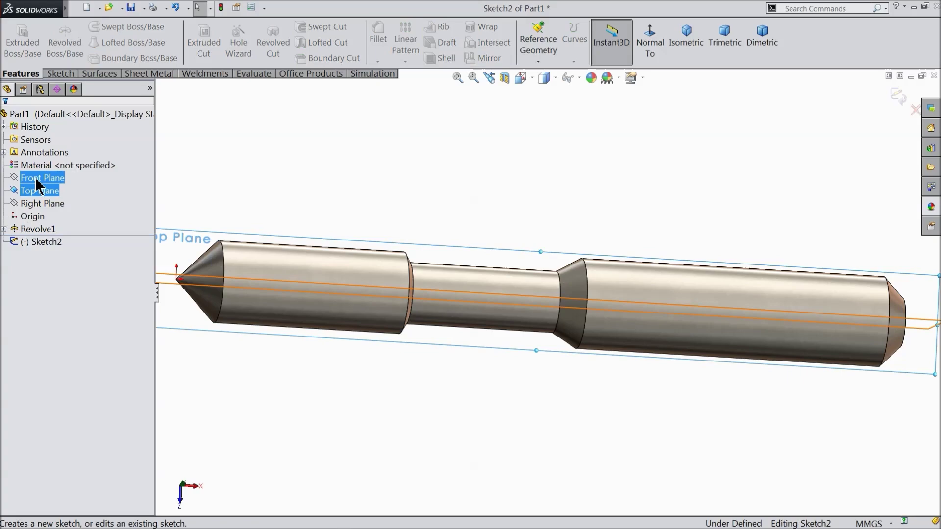
pyautogui.click(650, 45)
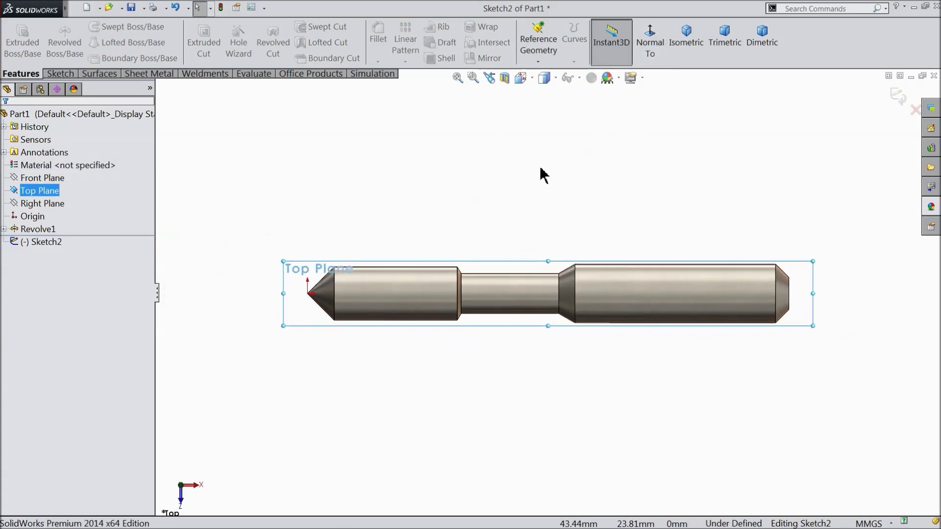
# Step: Draw a line about 30.87 mm long from the origin at the cone tip along the shaft axis and make it horizontal
pyautogui.click(60, 74)
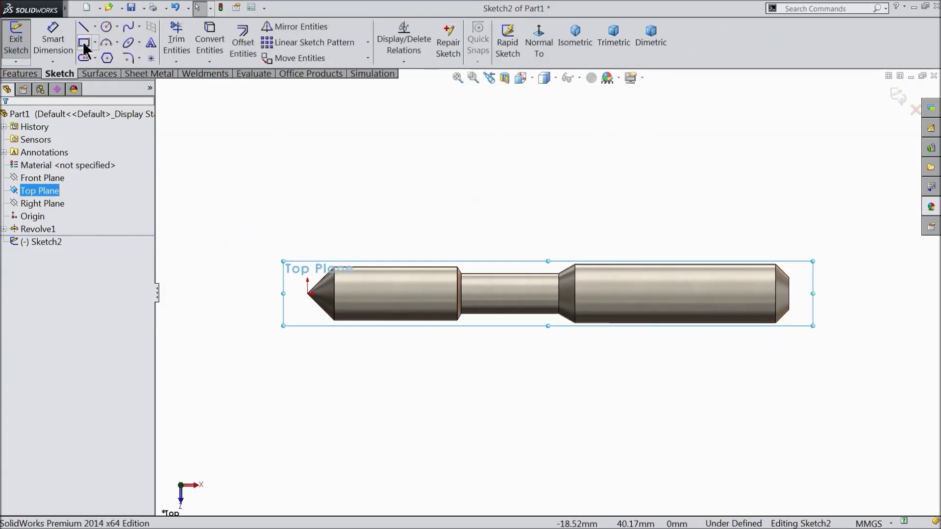
pyautogui.scroll(-3, 372, 265)
pyautogui.scroll(-2, 304, 326)
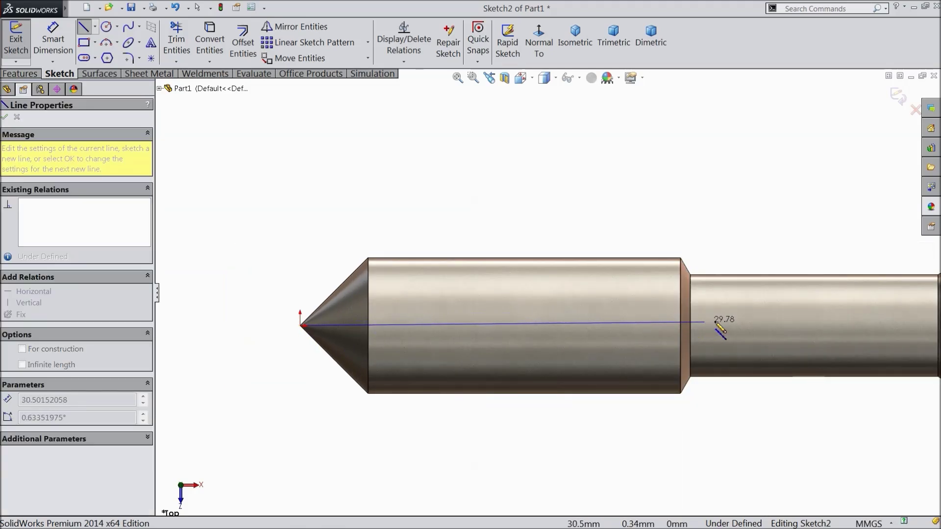
pyautogui.rightClick(706, 213)
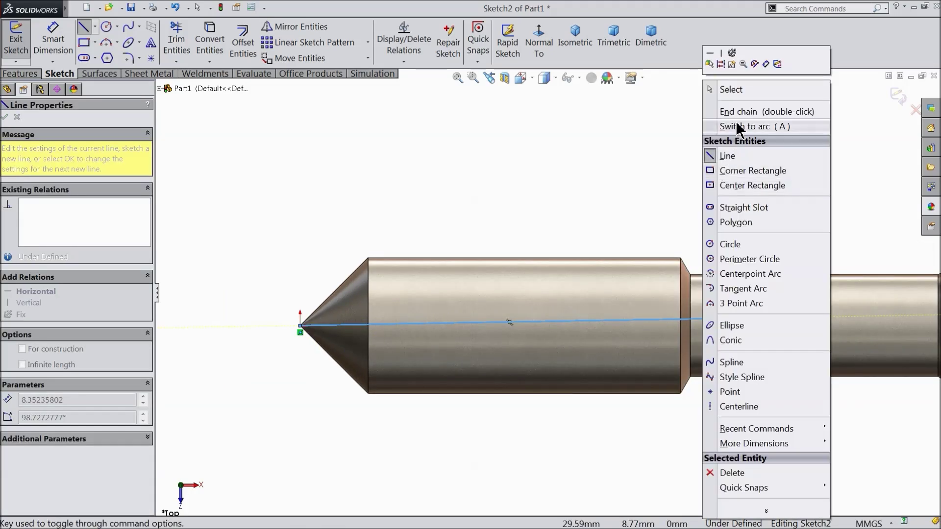
pyautogui.click(737, 90)
pyautogui.click(547, 321)
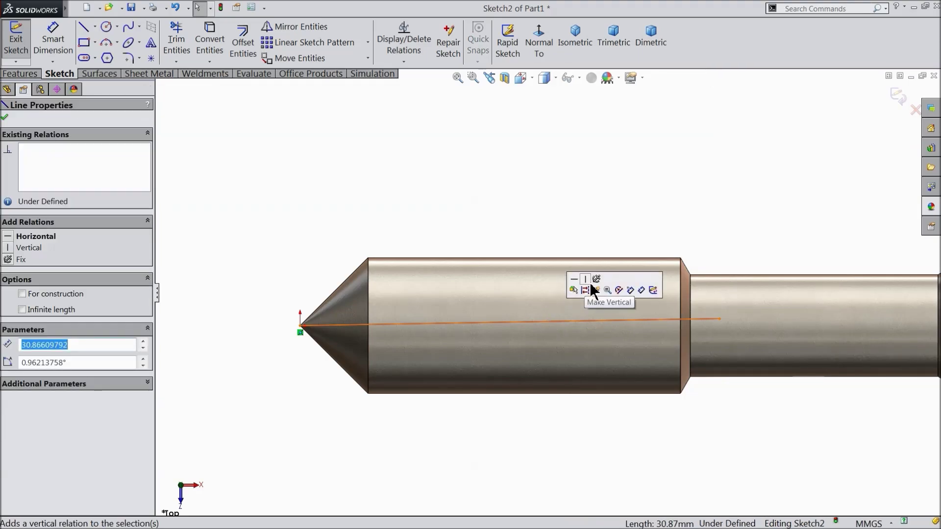
pyautogui.click(574, 279)
# Step: Dimension the axis line's length as 30 mm and exit the sketch
pyautogui.click(49, 44)
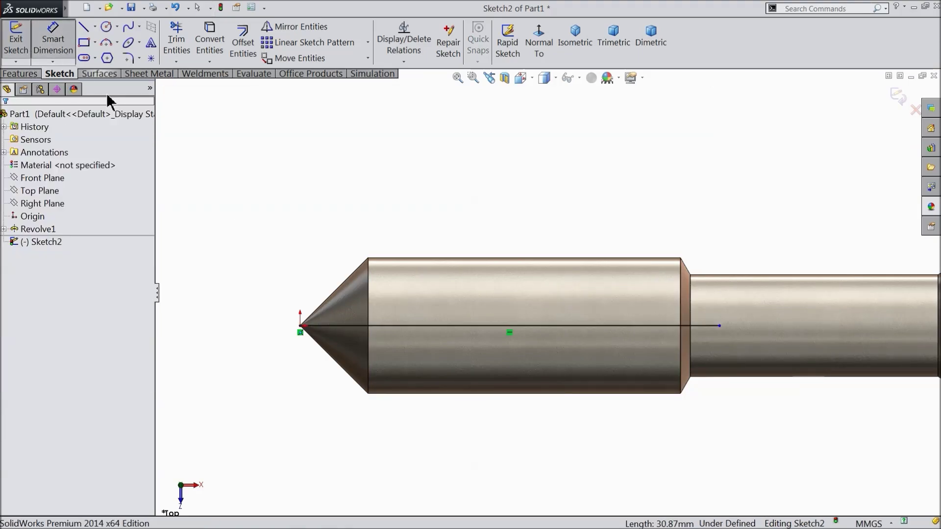
pyautogui.click(493, 325)
pyautogui.click(478, 212)
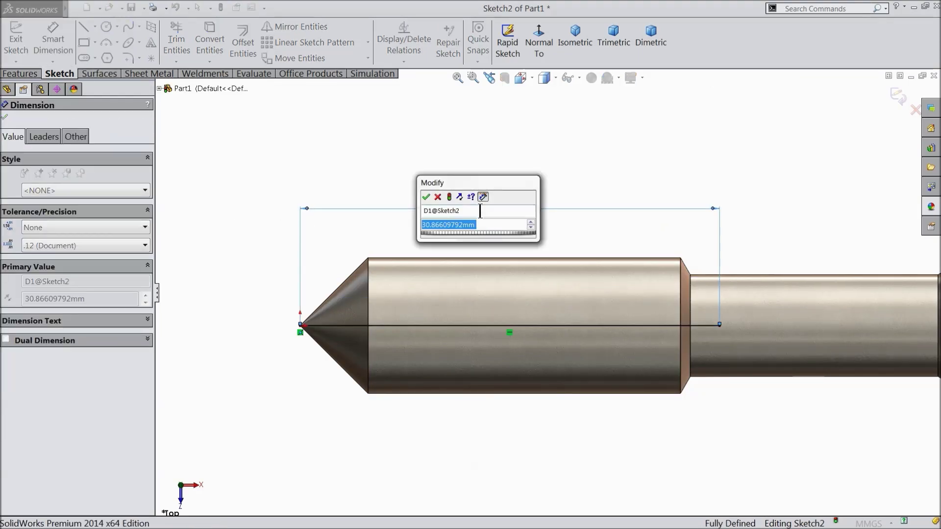
pyautogui.write('30')
pyautogui.press('Return')
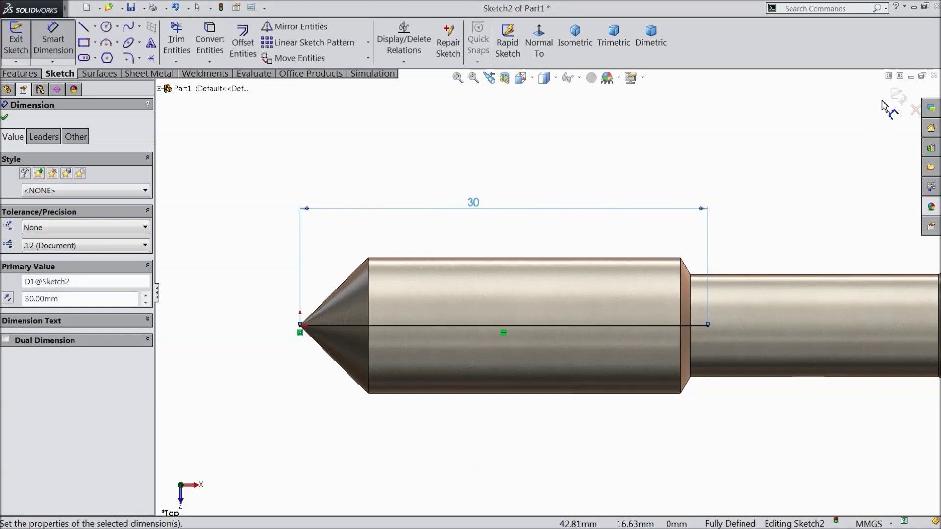
pyautogui.click(898, 96)
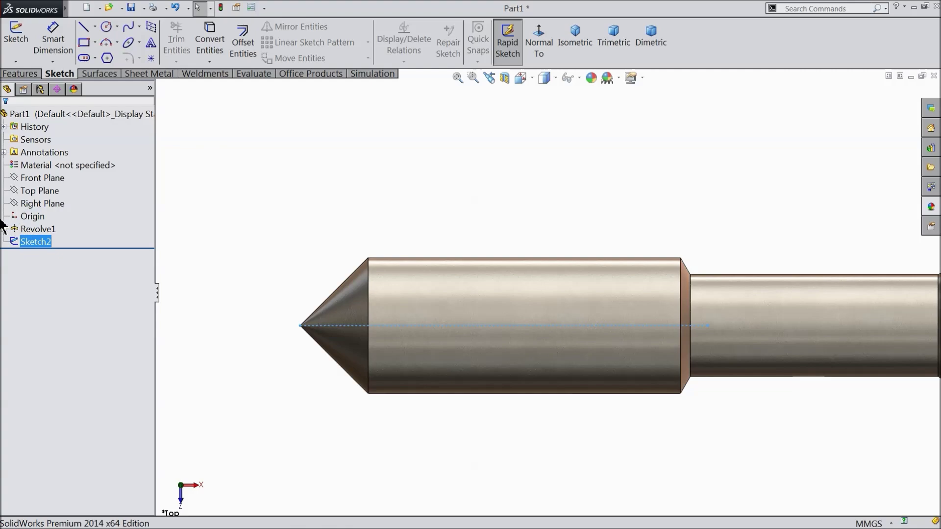
# Step: In a new Top Plane sketch, draw centerlines from the cone's upper shoulder corner horizontally to above the tip, and vertically down to the origin
pyautogui.click(20, 193)
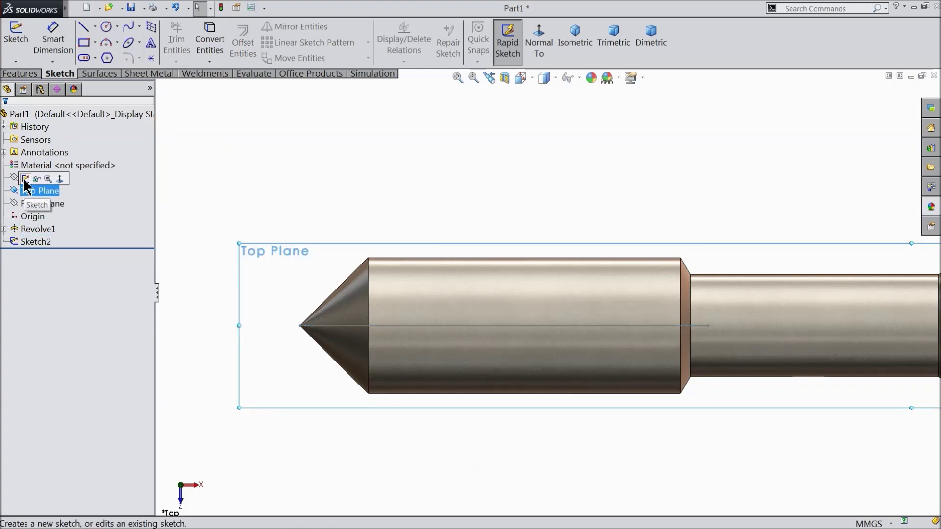
pyautogui.click(24, 180)
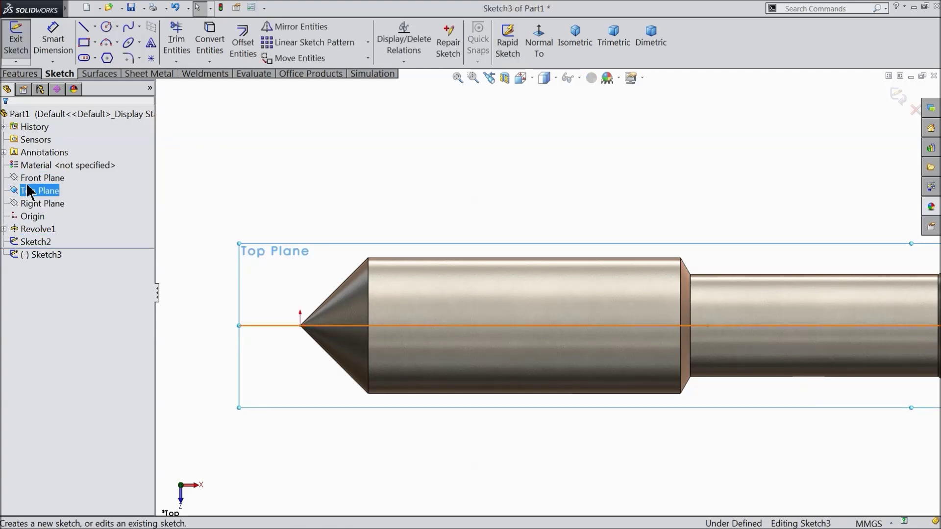
pyautogui.click(95, 27)
pyautogui.click(105, 59)
pyautogui.scroll(-3, 236, 330)
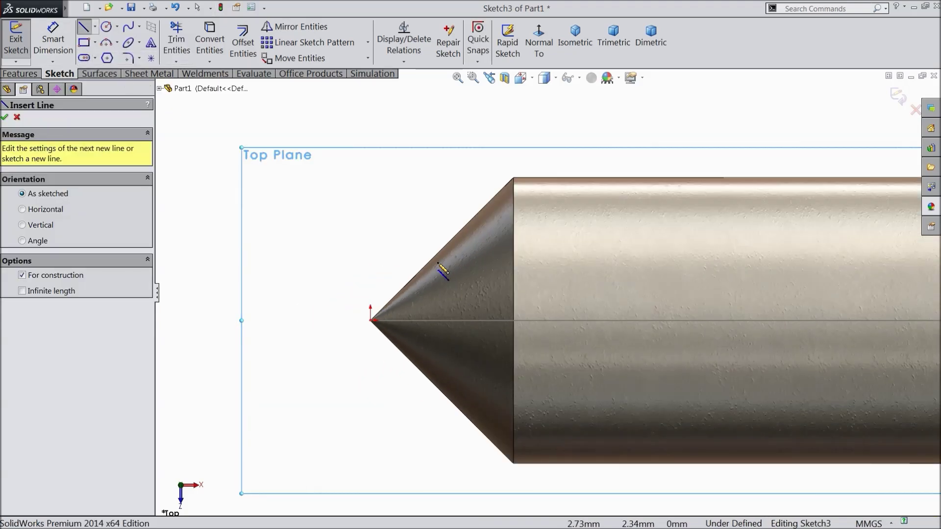
pyautogui.click(514, 178)
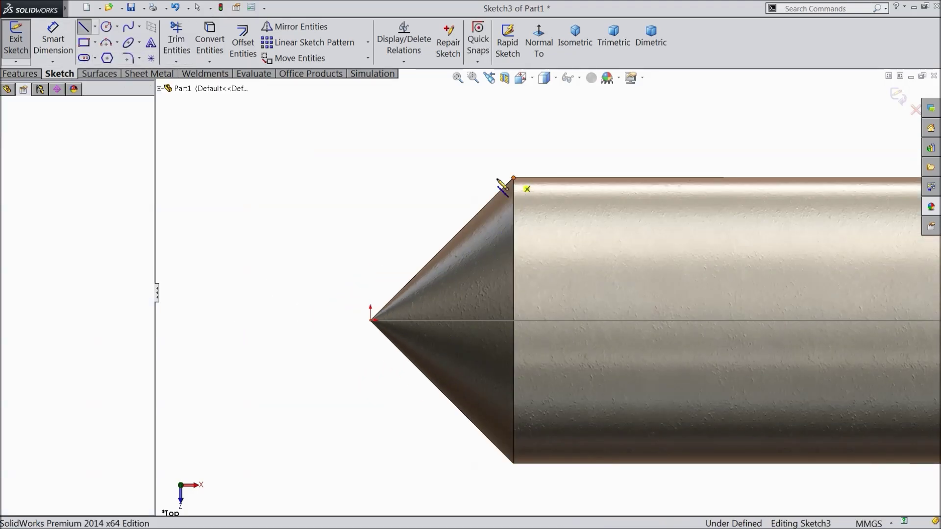
pyautogui.click(370, 177)
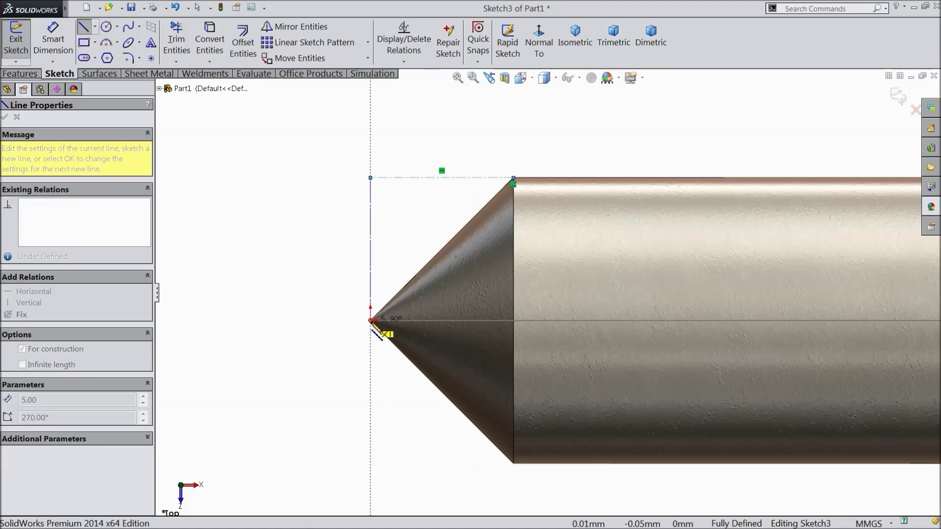
pyautogui.click(371, 321)
pyautogui.rightClick(283, 259)
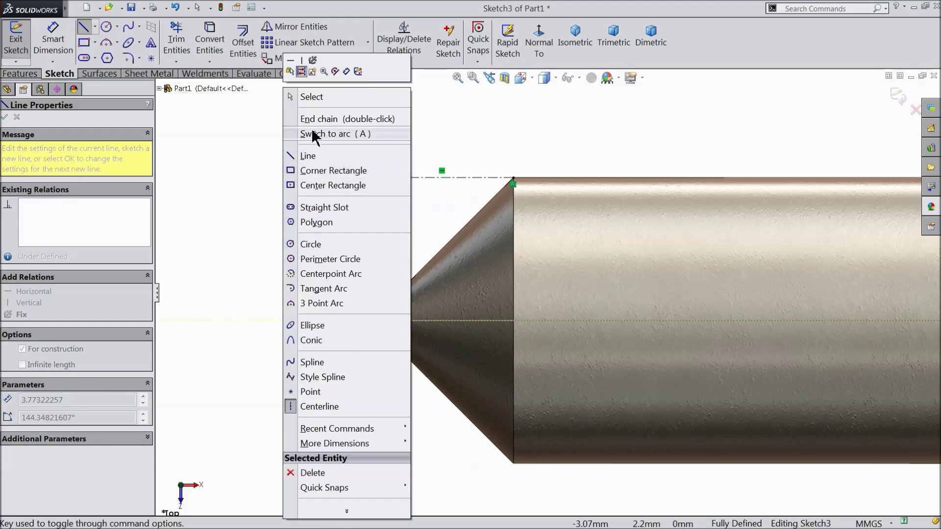
pyautogui.click(320, 97)
# Step: Draw a downward-pointing centerline triangle with a horizontal top edge about 1.71 mm long and its apex on the vertical centerline
pyautogui.scroll(-5, 416, 169)
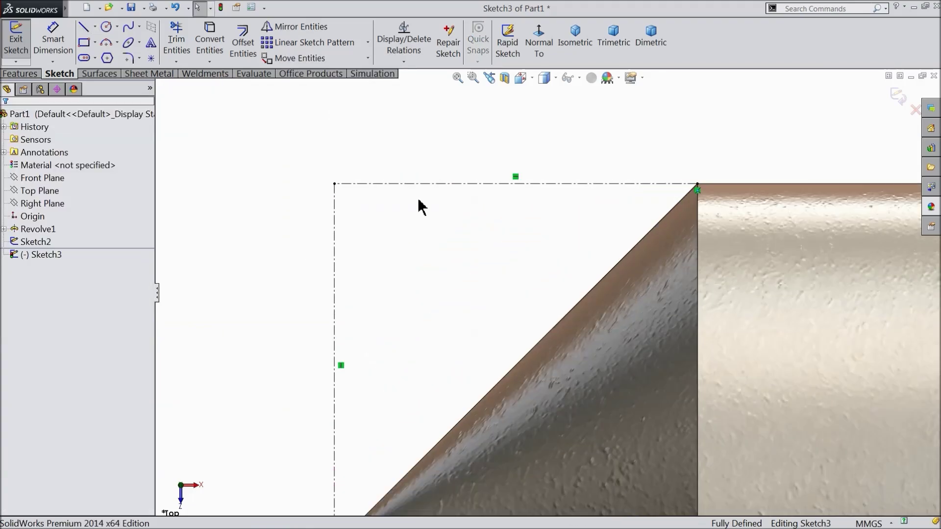
pyautogui.click(95, 26)
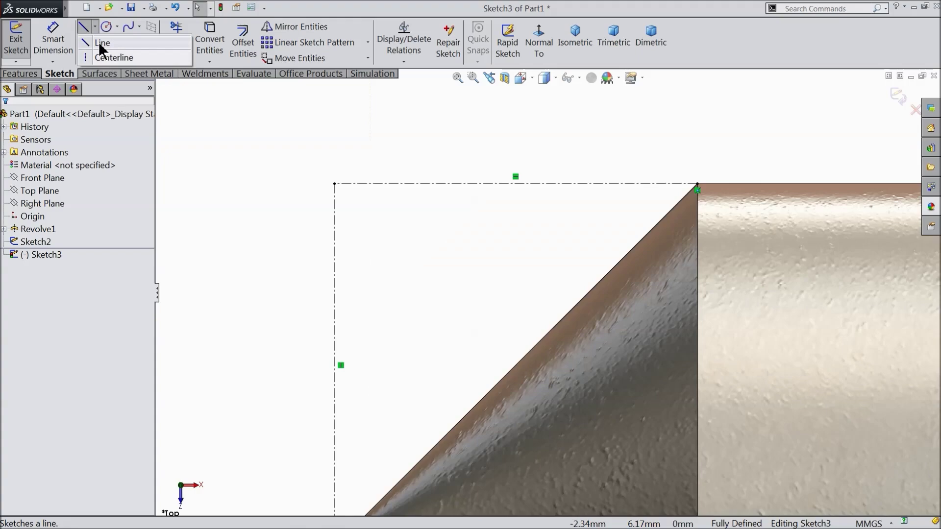
pyautogui.click(103, 58)
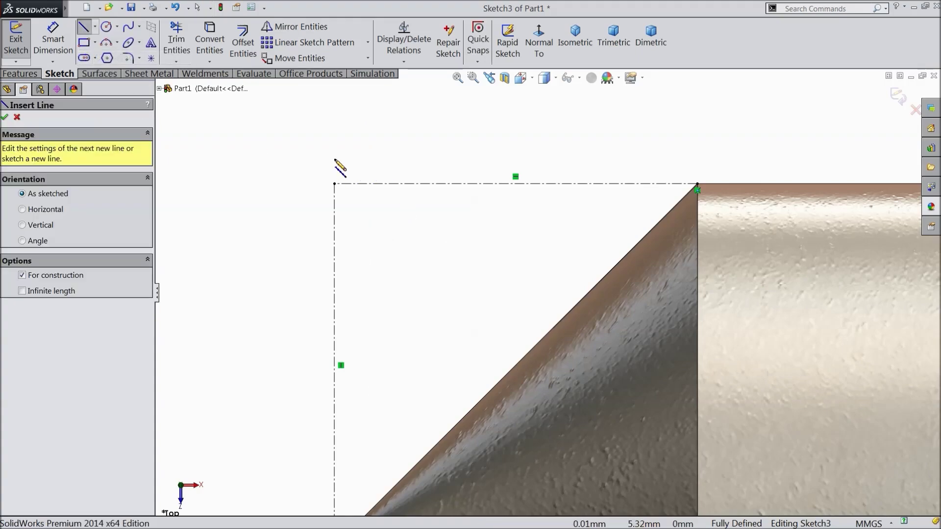
pyautogui.click(273, 120)
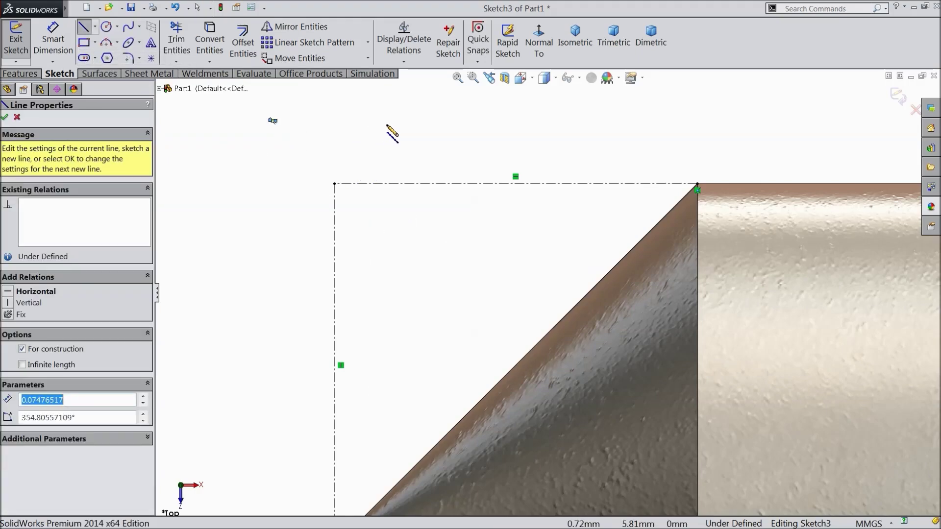
pyautogui.click(275, 142)
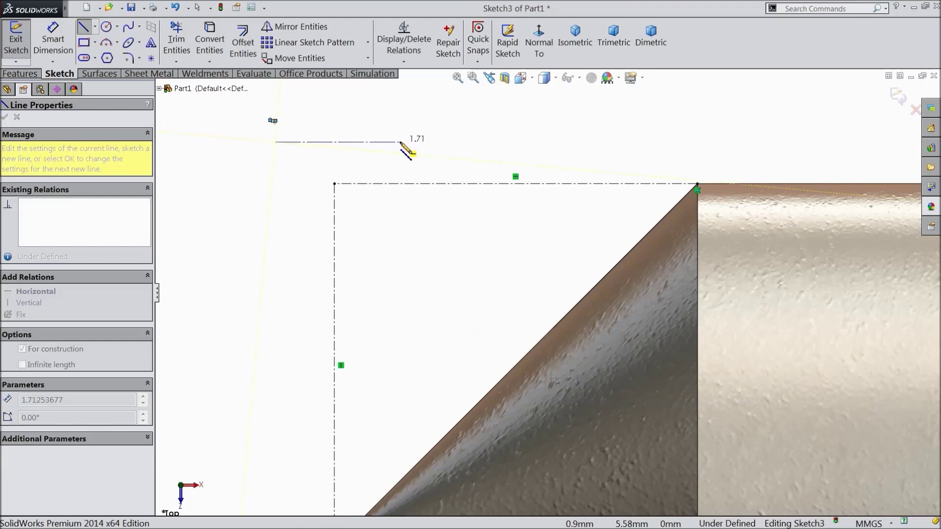
pyautogui.click(399, 142)
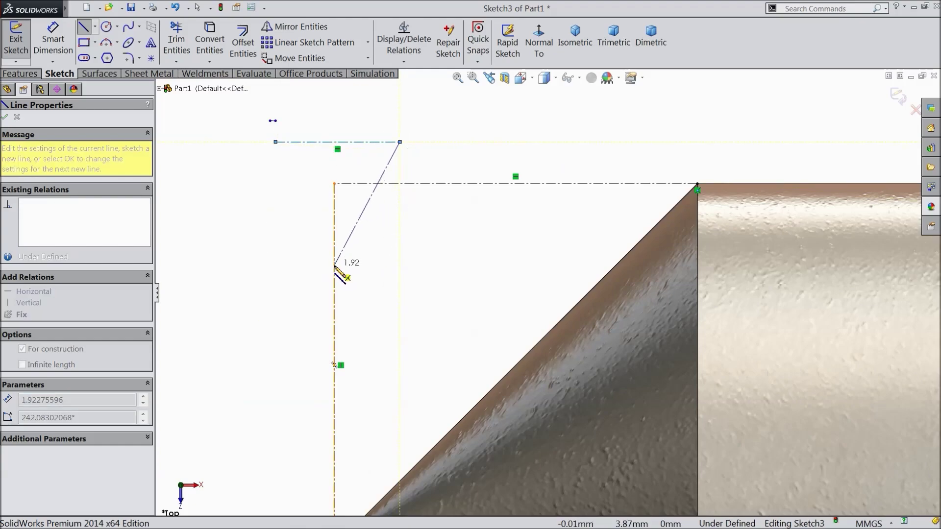
pyautogui.click(334, 265)
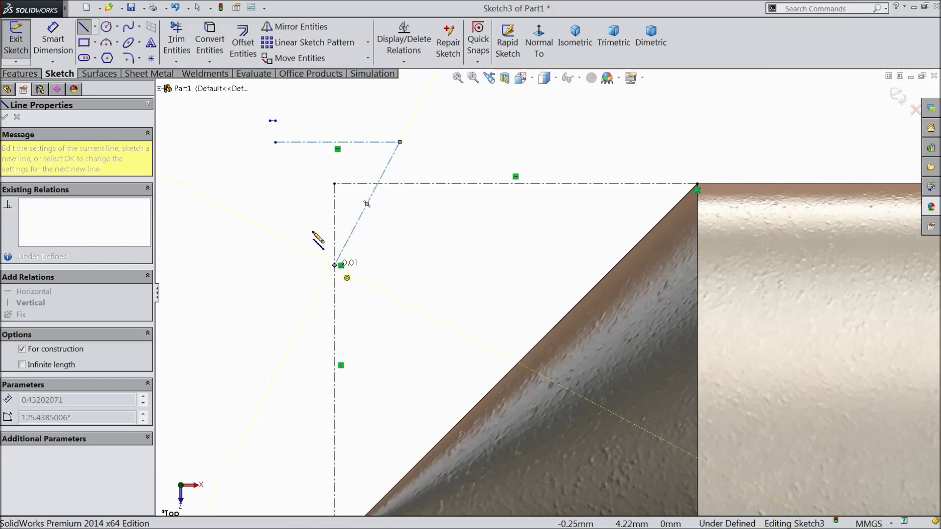
pyautogui.click(276, 142)
pyautogui.rightClick(255, 163)
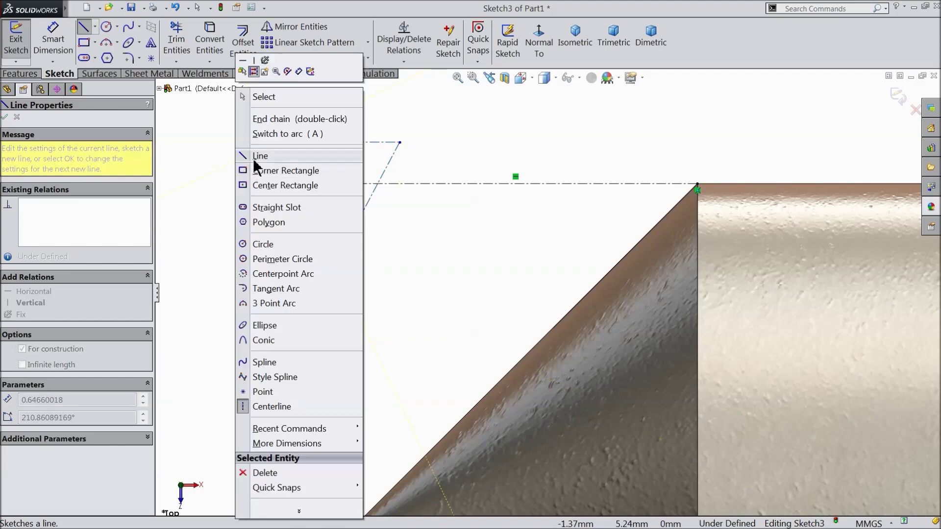
pyautogui.click(267, 96)
# Step: Delete the tiny stray centerline above the triangle's upper corner
pyautogui.scroll(-2, 273, 126)
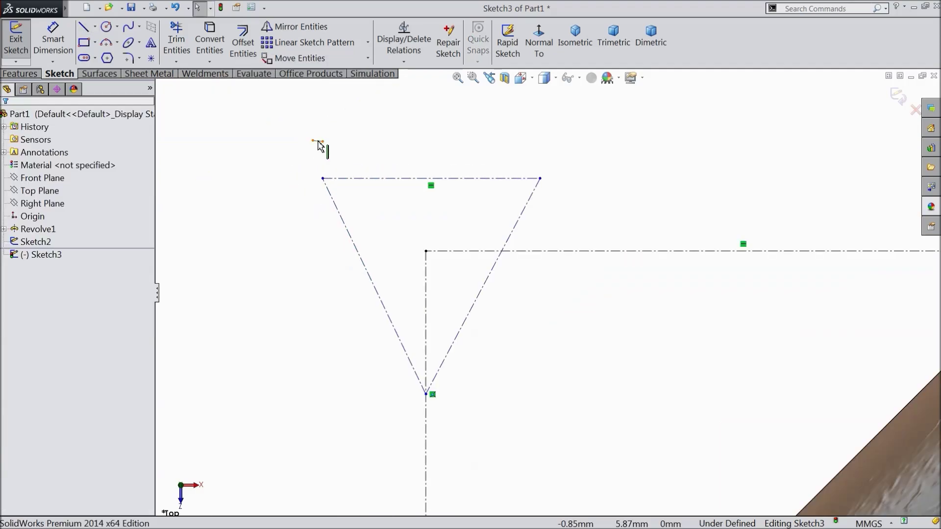
pyautogui.click(318, 141)
pyautogui.press('Delete')
pyautogui.scroll(-2, 519, 248)
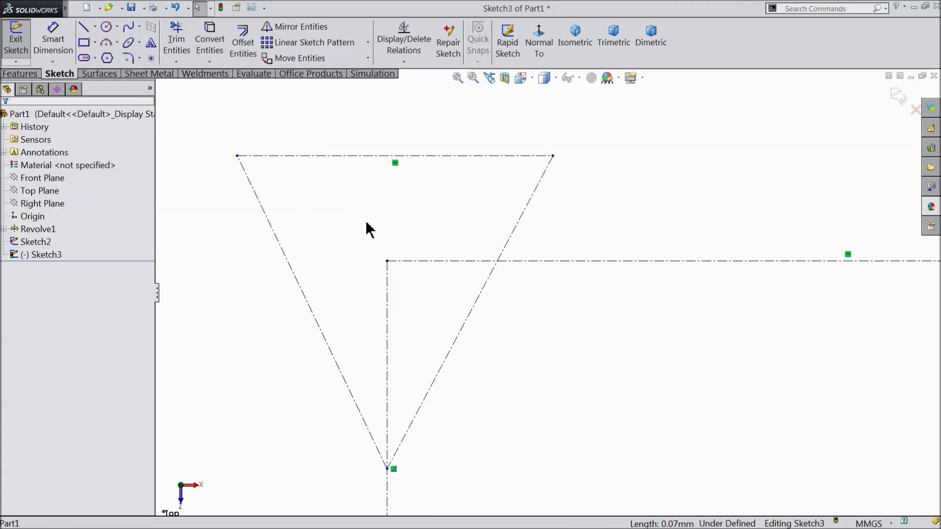
# Step: Dimension the angle between the centerline triangle's two slanted sides as 60°
pyautogui.click(53, 39)
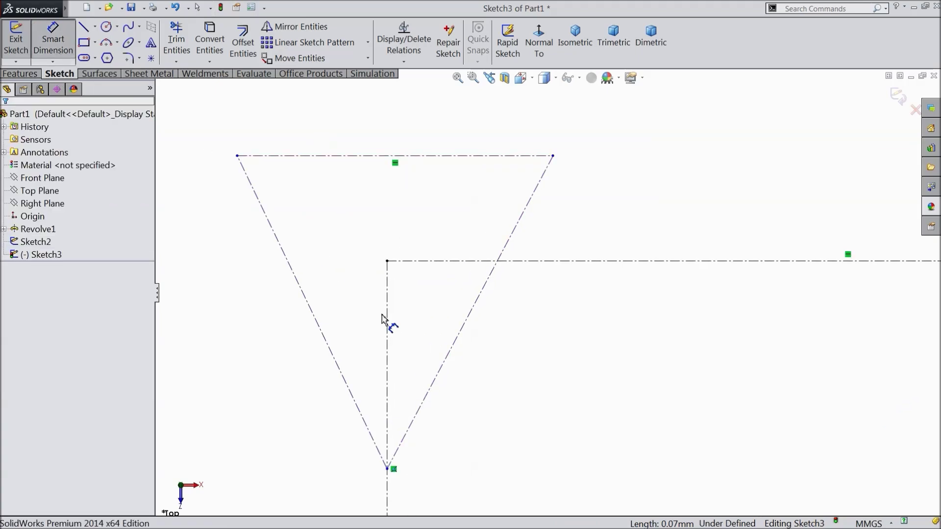
pyautogui.click(453, 352)
pyautogui.click(332, 350)
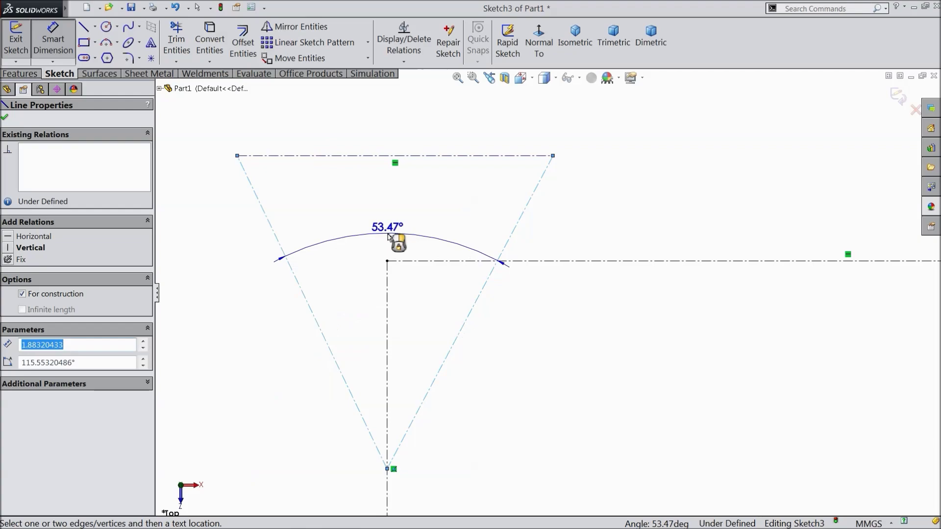
pyautogui.click(388, 237)
pyautogui.write('60')
pyautogui.press('Return')
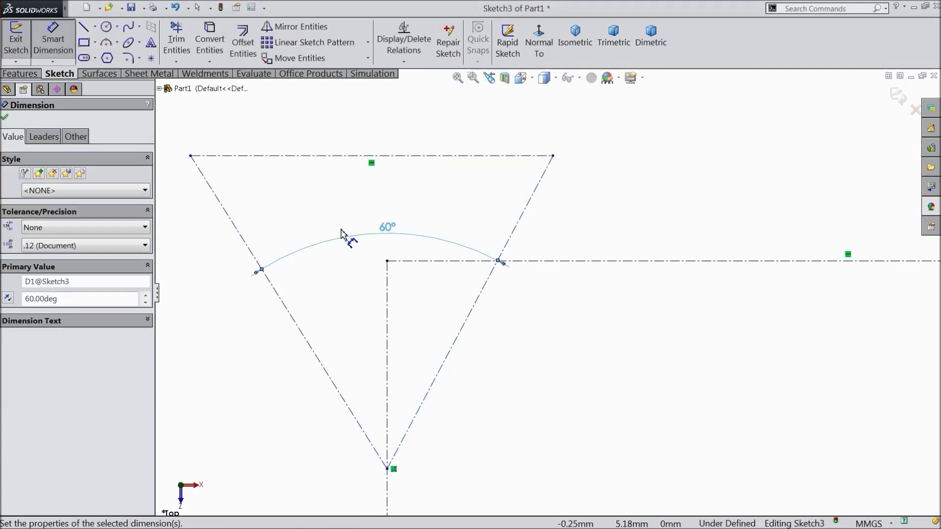
# Step: Dimension the angle between the triangle's horizontal top edge and its left slanted side as 60°
pyautogui.click(260, 157)
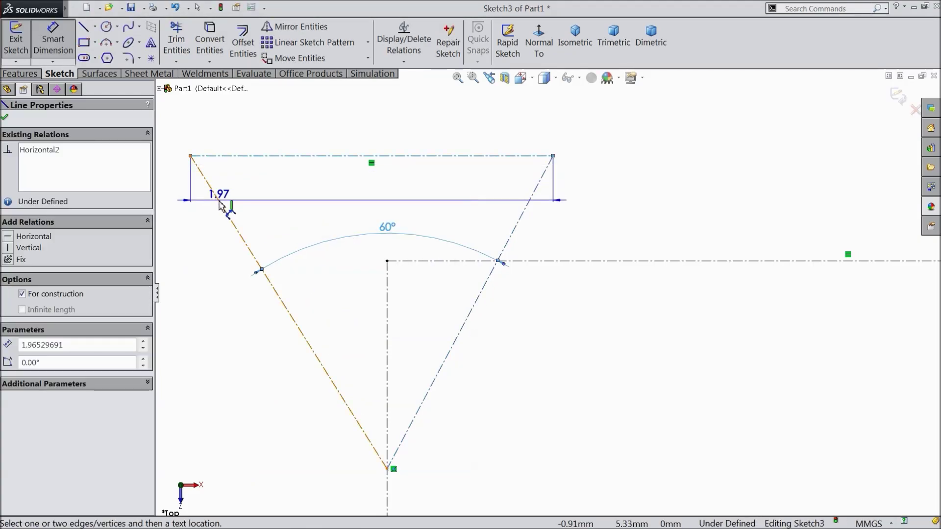
pyautogui.click(222, 205)
pyautogui.click(244, 198)
pyautogui.write('60')
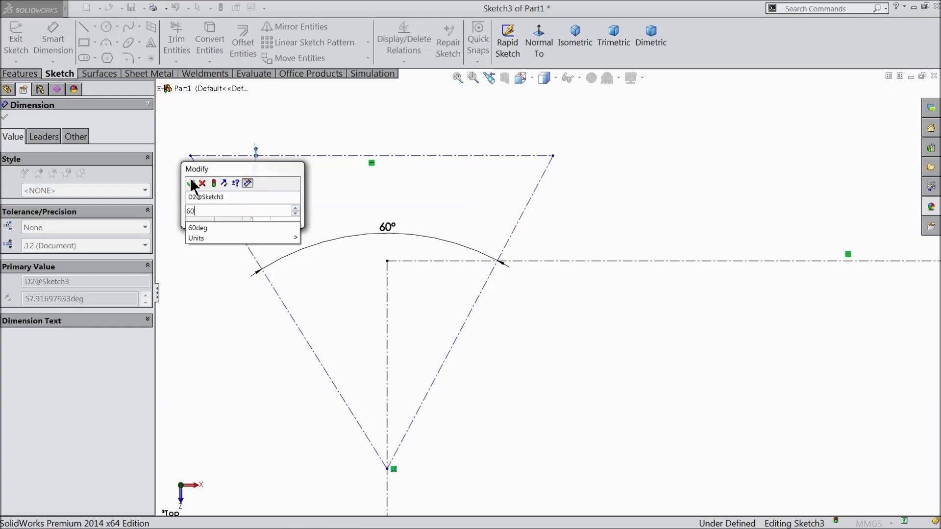
pyautogui.click(190, 183)
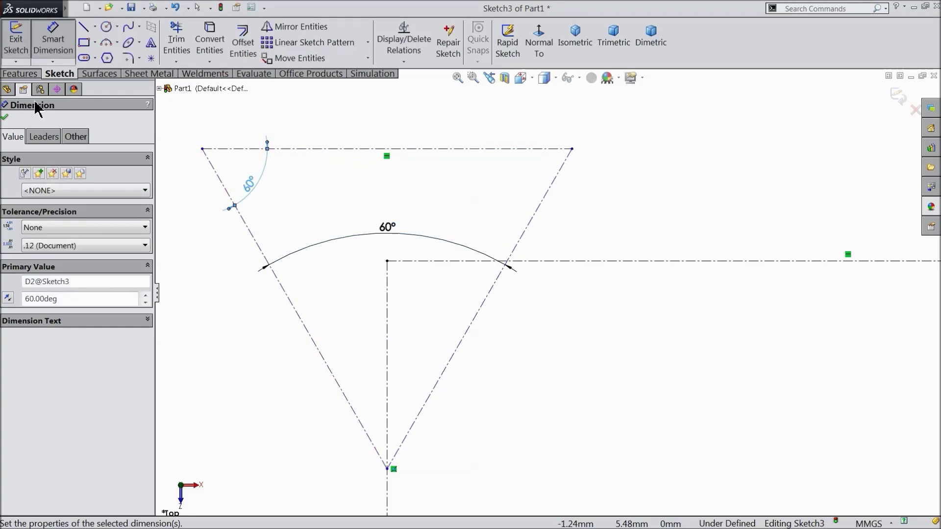
pyautogui.click(4, 118)
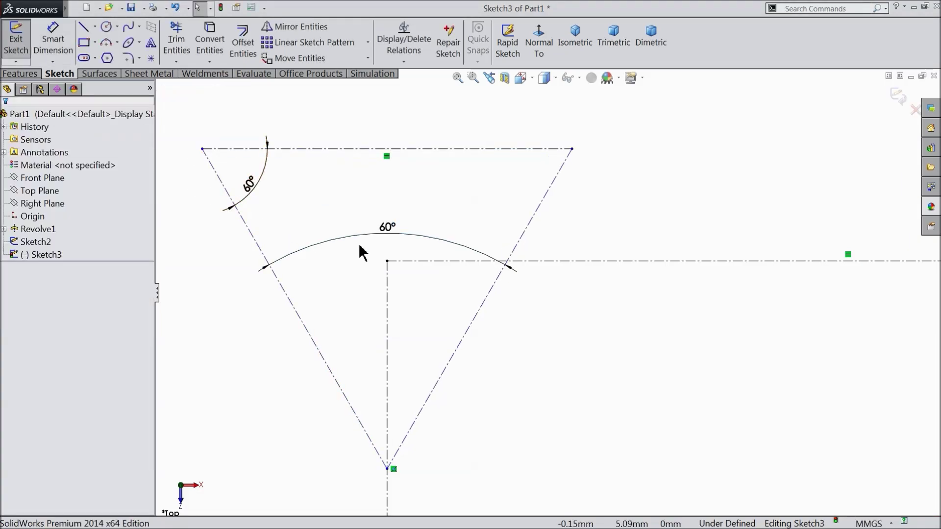
pyautogui.click(388, 294)
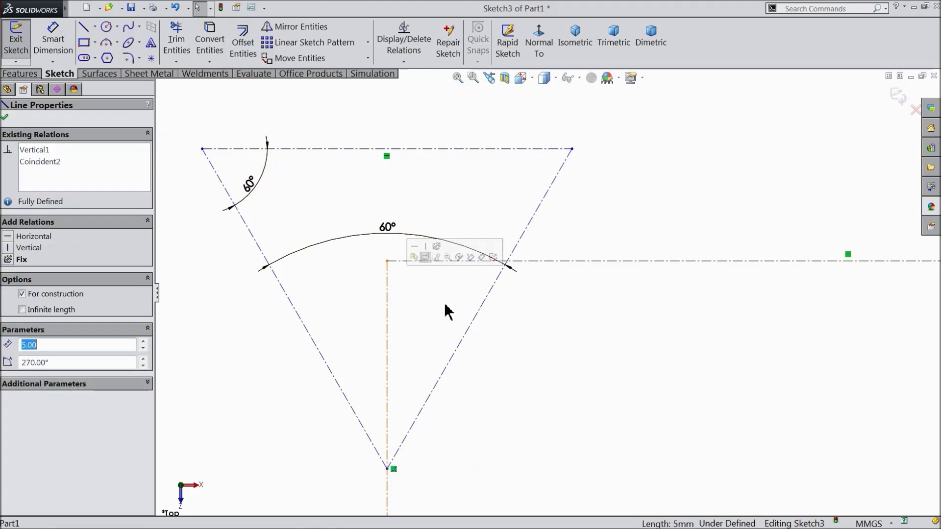
pyautogui.keyDown('ctrl'); pyautogui.click(478, 314); pyautogui.keyUp('ctrl')
pyautogui.keyDown('ctrl'); pyautogui.click(302, 327); pyautogui.keyUp('ctrl')
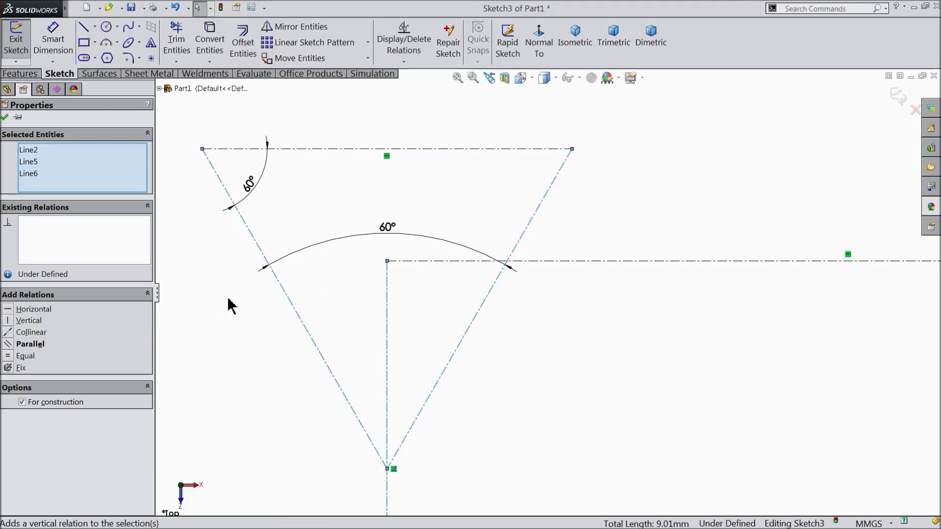
pyautogui.click(271, 297)
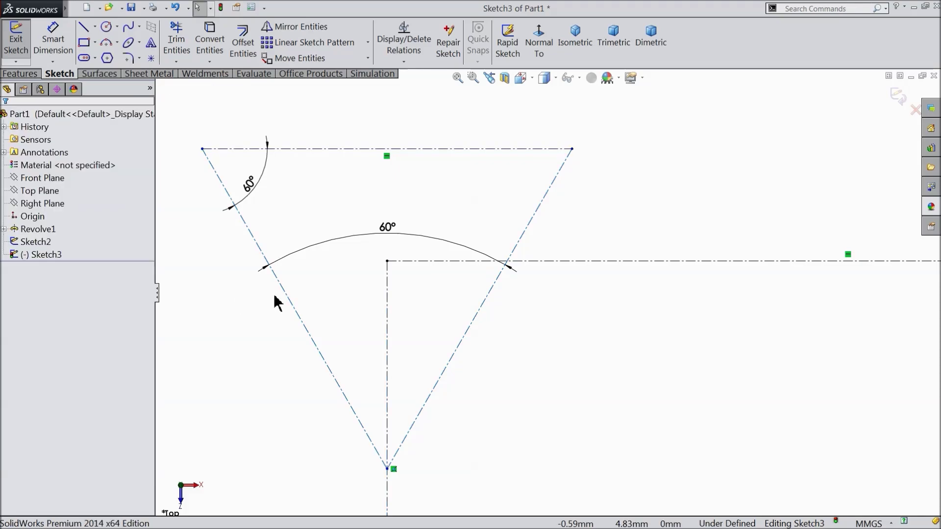
pyautogui.click(478, 316)
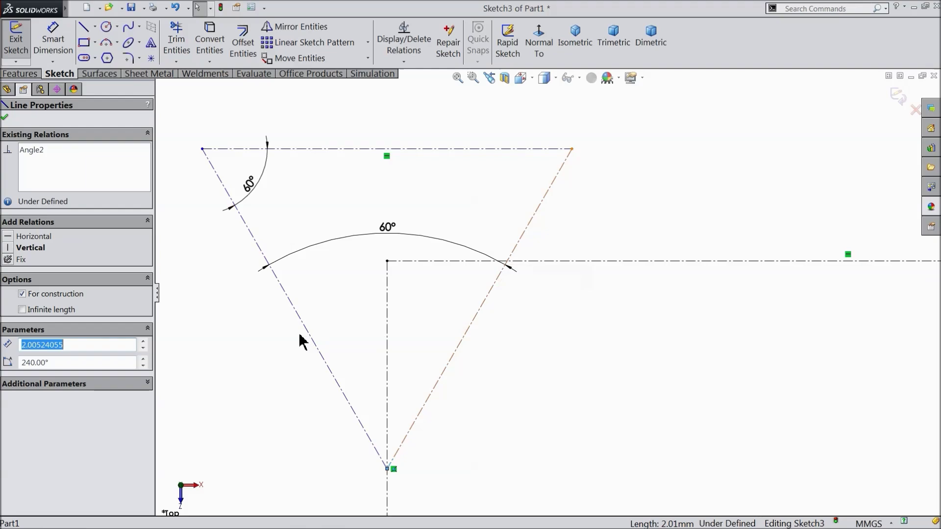
pyautogui.keyDown('ctrl'); pyautogui.click(308, 337); pyautogui.keyUp('ctrl')
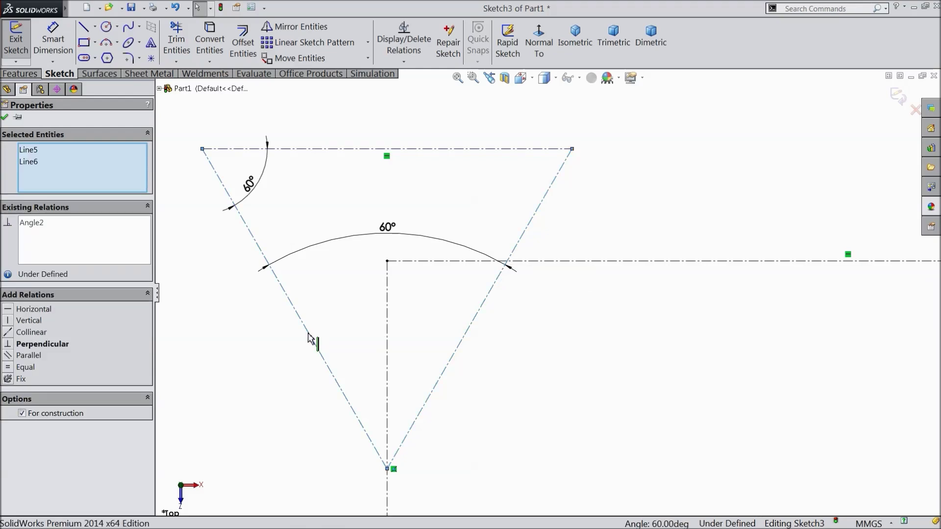
pyautogui.keyDown('ctrl'); pyautogui.click(388, 333); pyautogui.keyUp('ctrl')
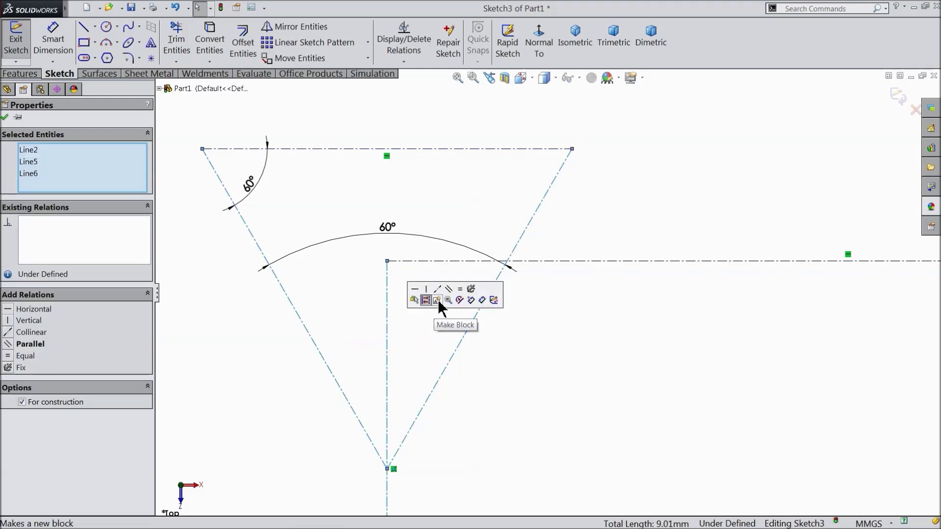
pyautogui.click(251, 316)
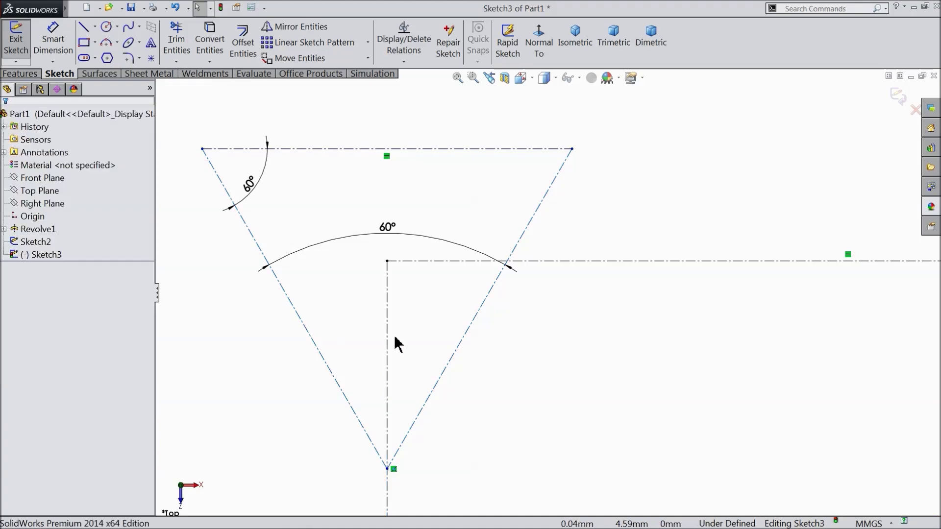
pyautogui.scroll(2, 405, 349)
pyautogui.scroll(-2, 480, 382)
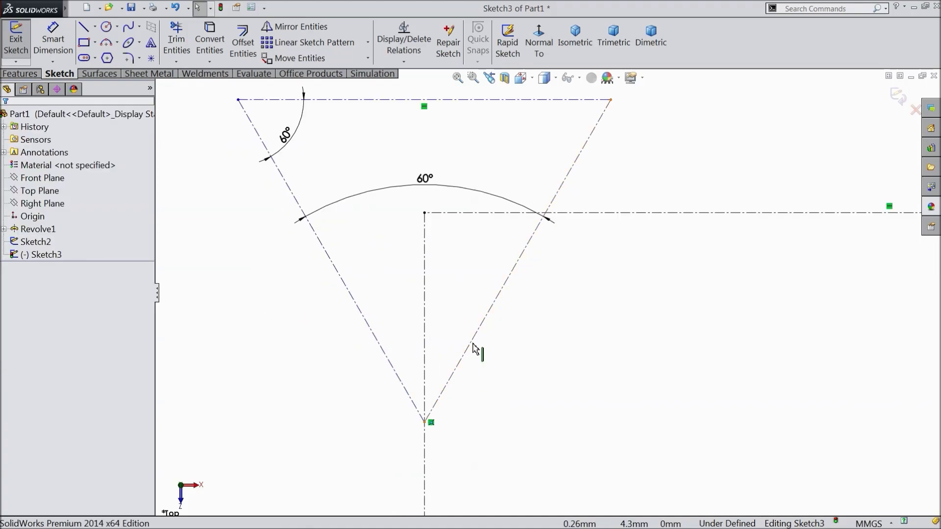
# Step: Add a driven angle dimension between the vertical centerline and the triangle's right slanted side
pyautogui.click(53, 41)
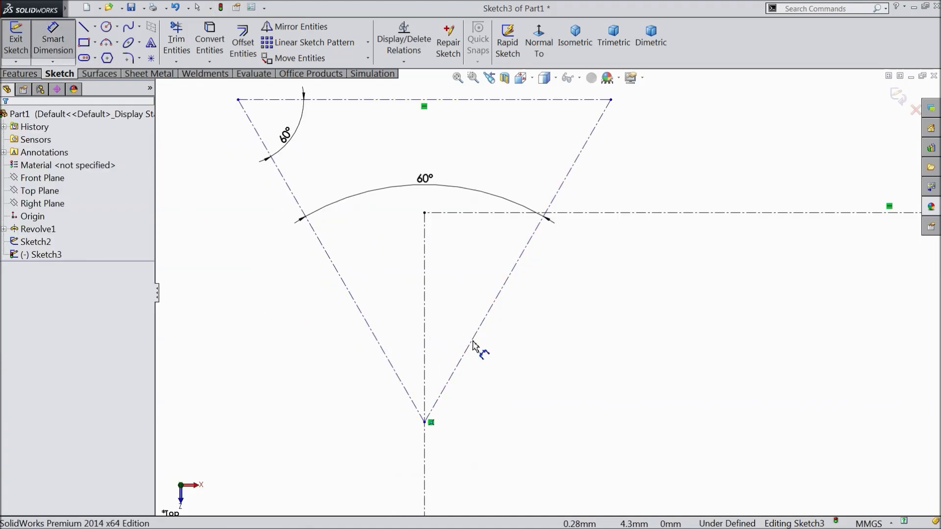
pyautogui.click(479, 335)
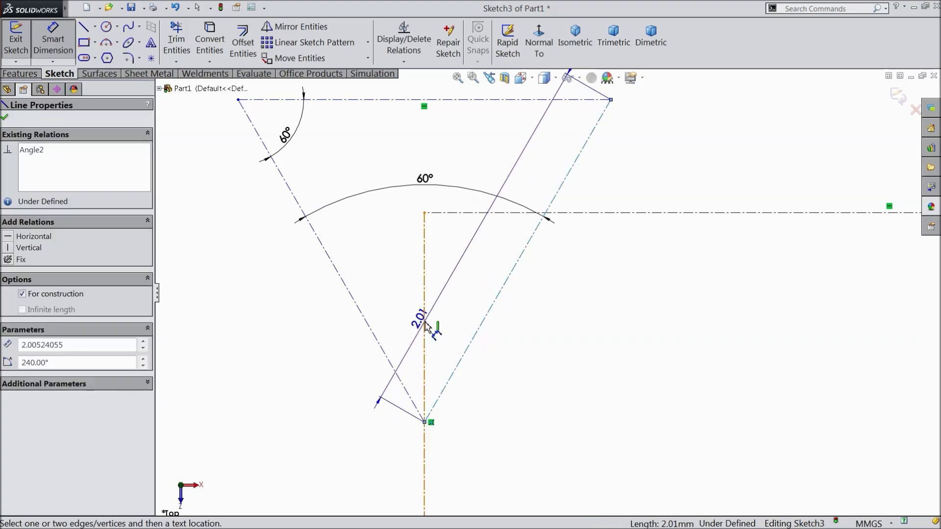
pyautogui.click(424, 343)
pyautogui.click(450, 331)
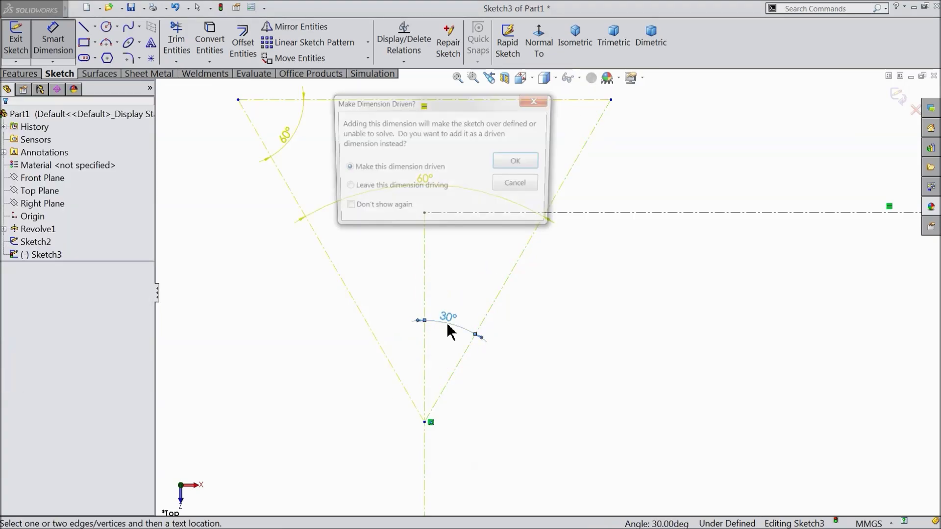
pyautogui.click(516, 161)
pyautogui.scroll(-1, 540, 198)
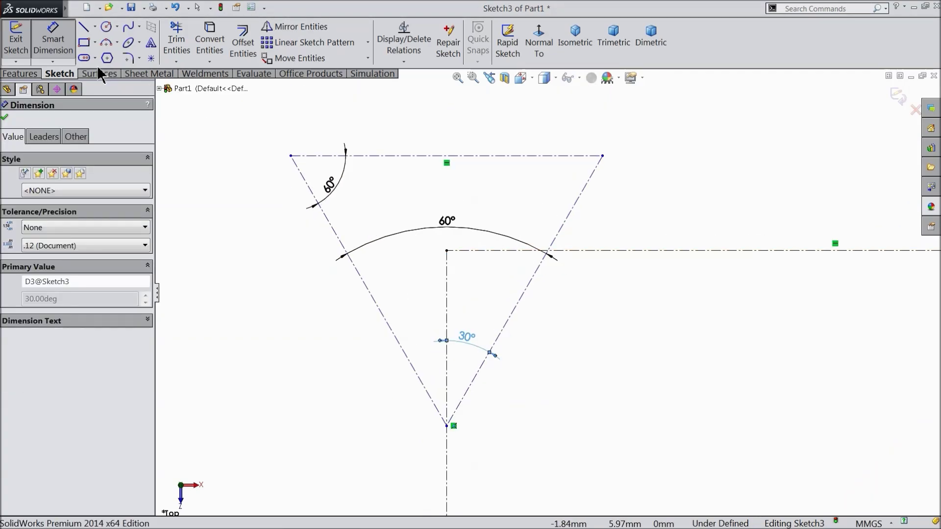
pyautogui.click(84, 29)
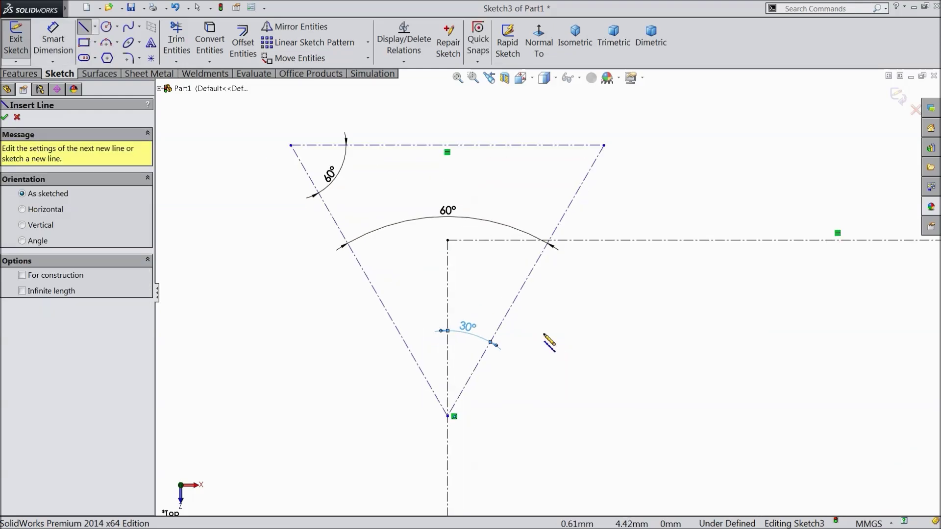
pyautogui.scroll(-1, 545, 337)
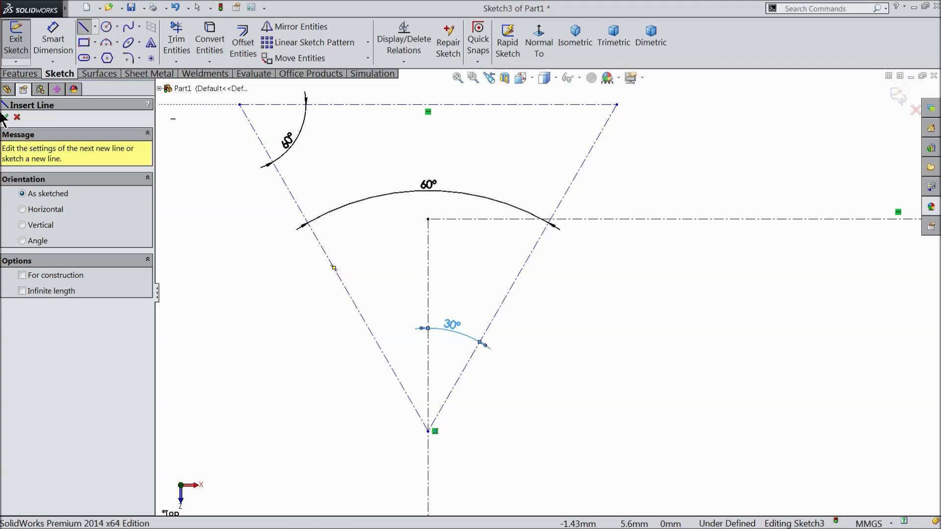
# Step: Dimension the centerline triangle's horizontal top edge as 1.5 mm
pyautogui.click(52, 39)
pyautogui.scroll(2, 441, 178)
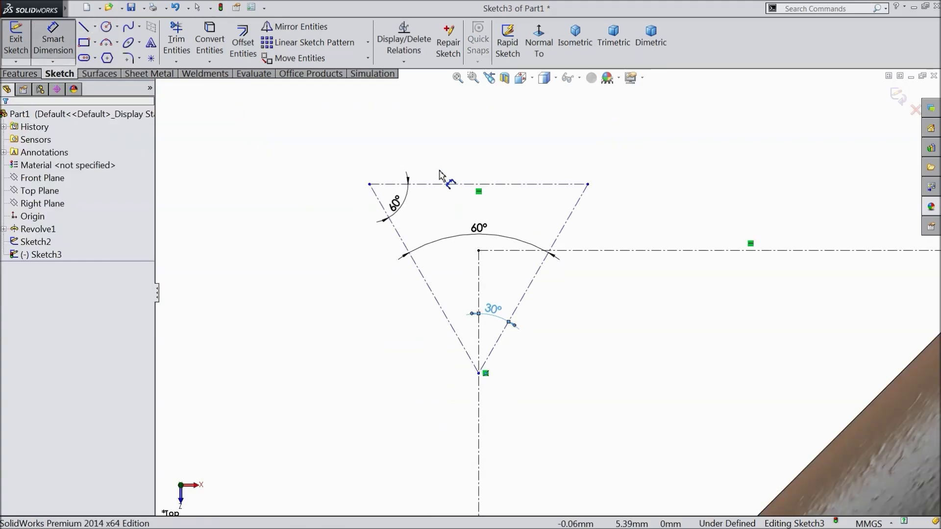
pyautogui.scroll(-1, 496, 212)
pyautogui.scroll(-1, 618, 333)
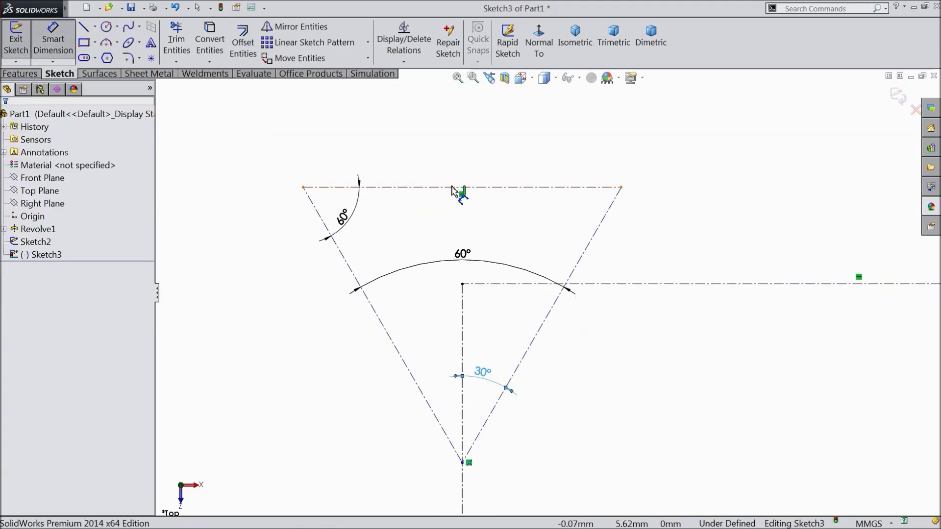
pyautogui.click(452, 188)
pyautogui.click(451, 152)
pyautogui.write('1.5')
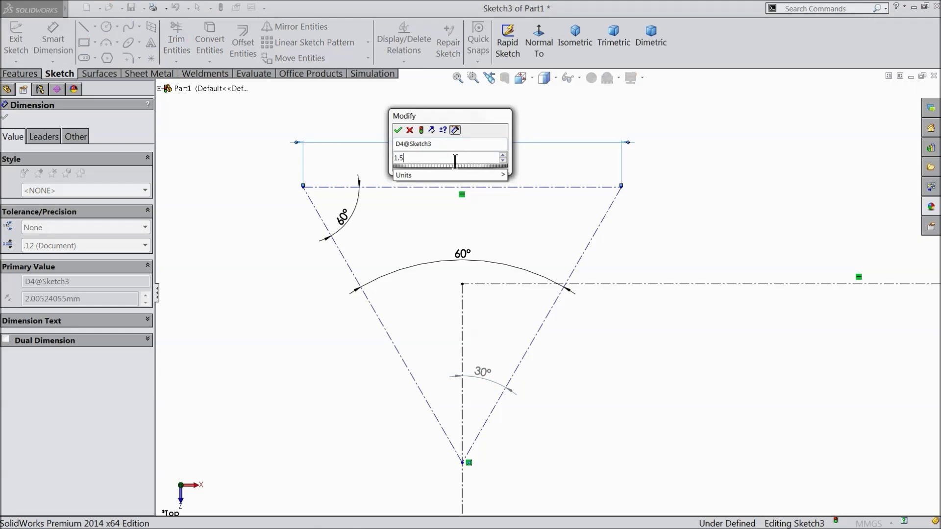
pyautogui.click(397, 130)
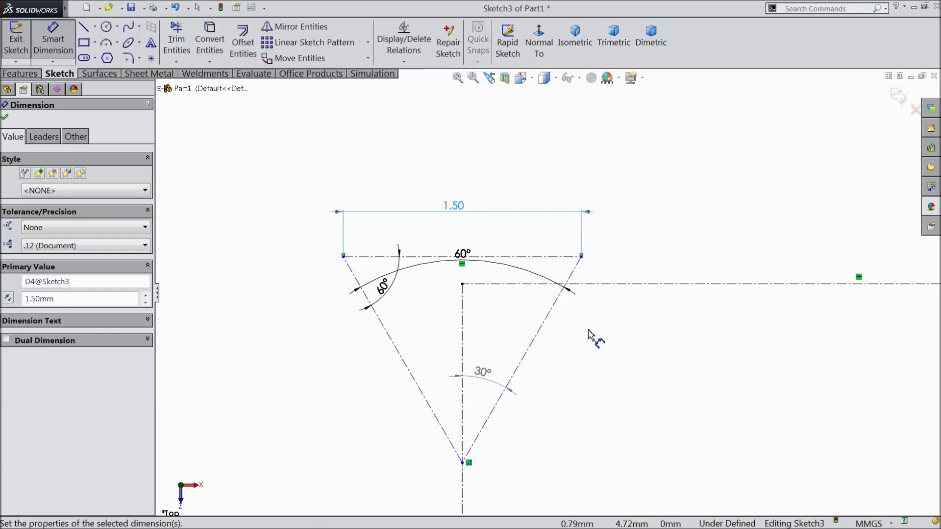
# Step: Dimension the vertical distance between the triangle's top edge and the horizontal centerline as 0.19 mm
pyautogui.scroll(-2, 588, 333)
pyautogui.click(542, 216)
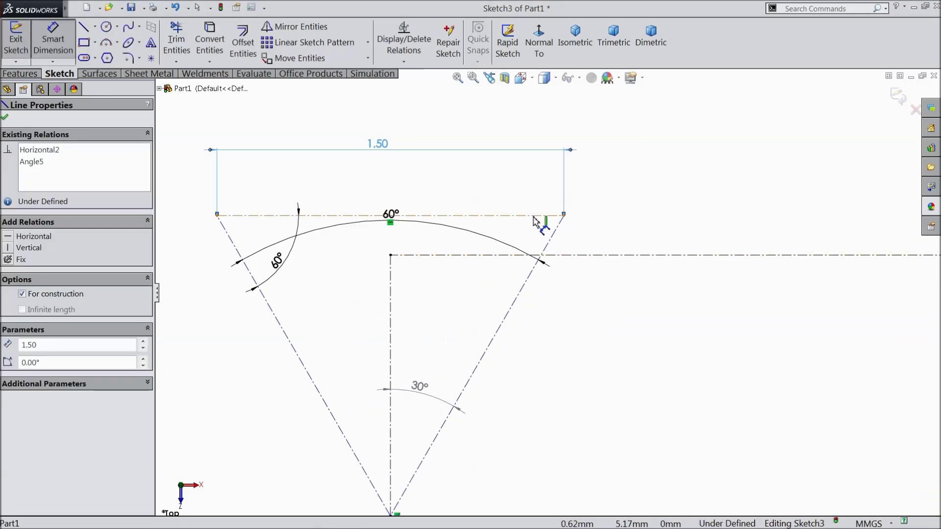
pyautogui.click(582, 260)
pyautogui.click(595, 241)
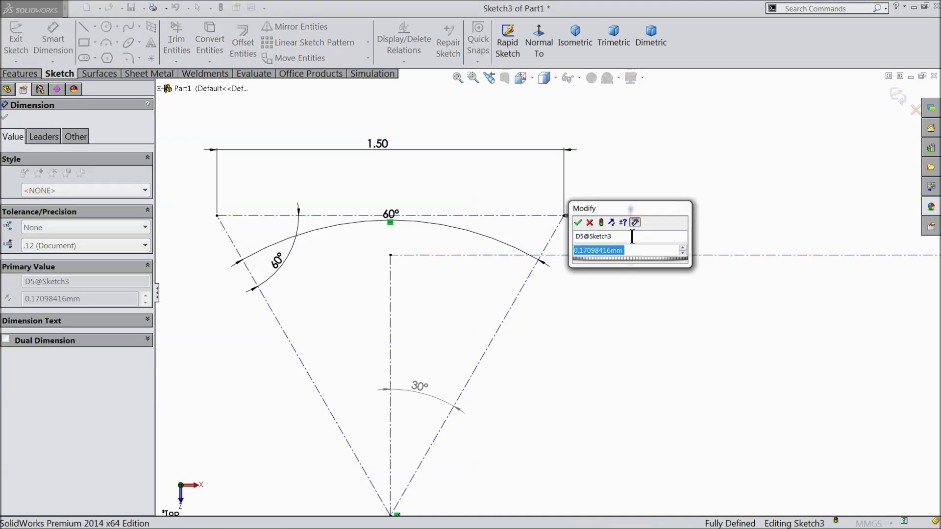
pyautogui.write('0.19')
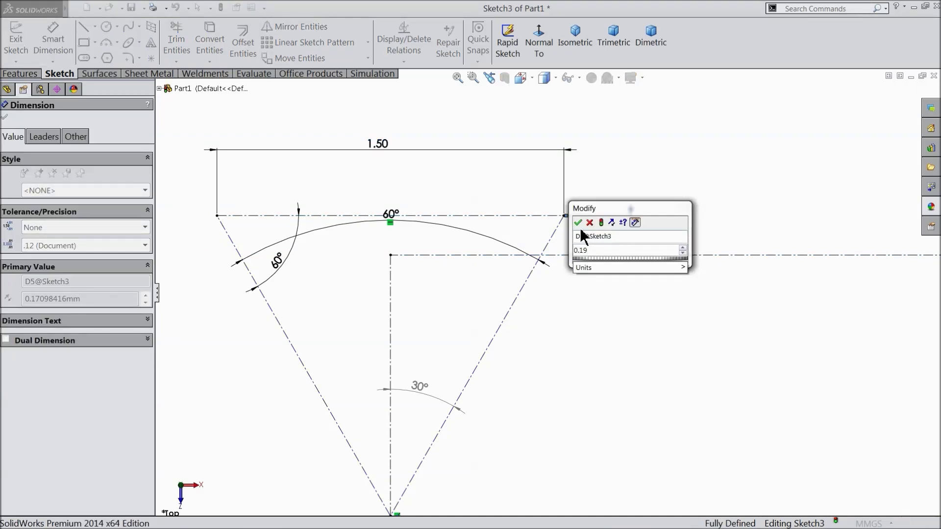
pyautogui.click(579, 223)
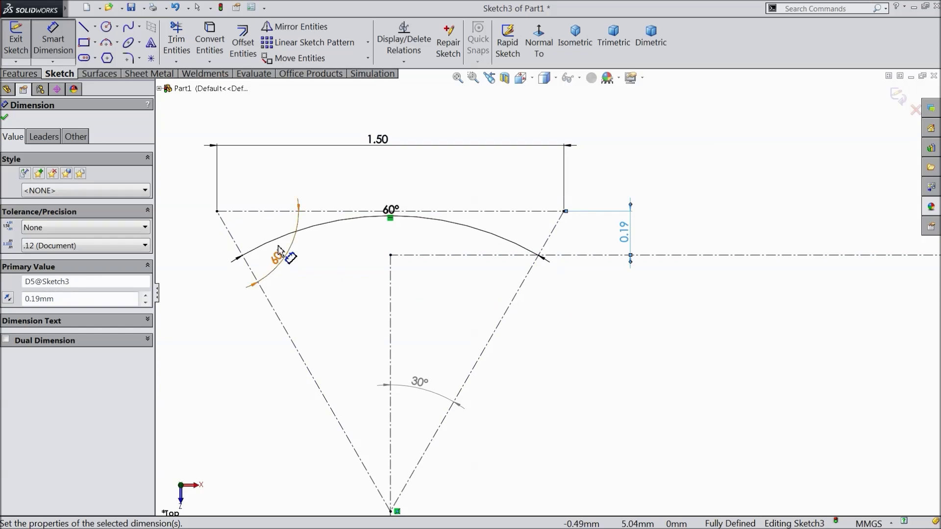
pyautogui.click(5, 117)
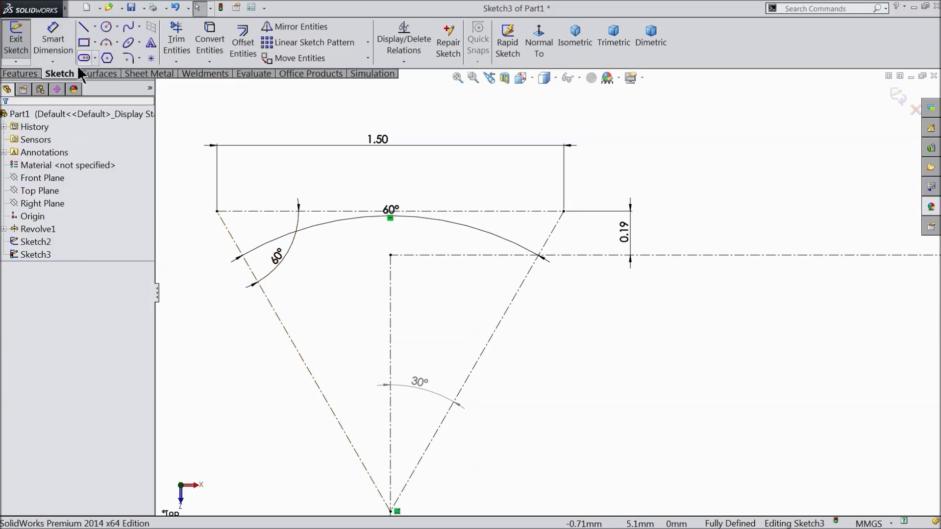
# Step: Draw a closed solid-line triangle over the construction sides, about 1.41 mm per side, with its horizontal edge just below the construction top edge
pyautogui.click(84, 27)
pyautogui.scroll(-2, 325, 262)
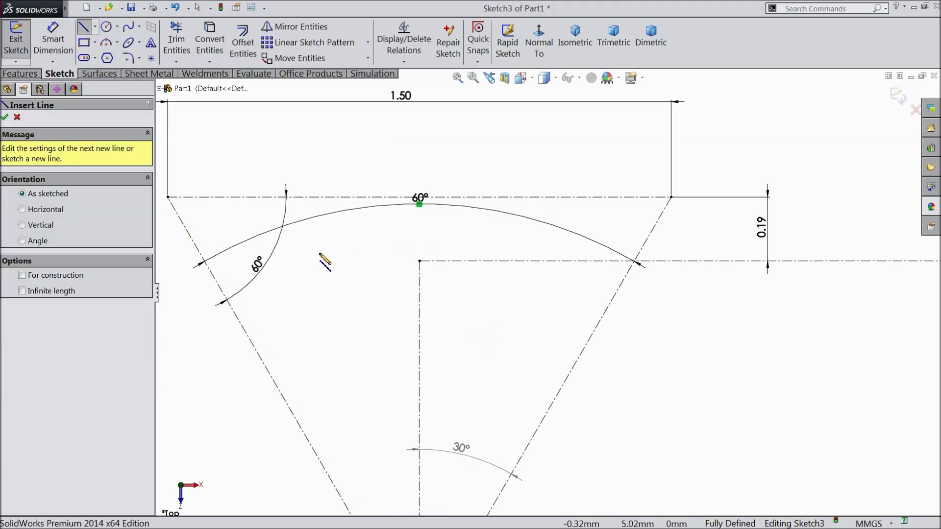
pyautogui.click(184, 225)
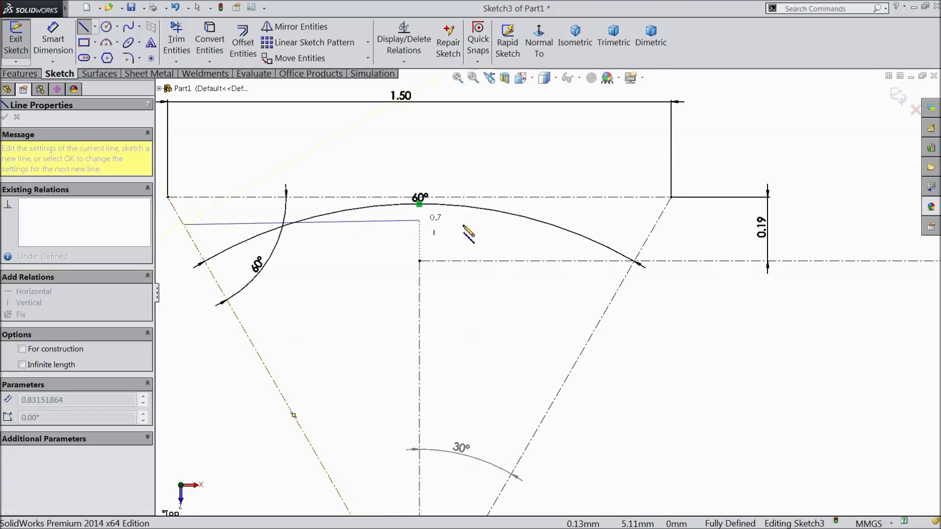
pyautogui.click(654, 225)
pyautogui.scroll(3, 551, 304)
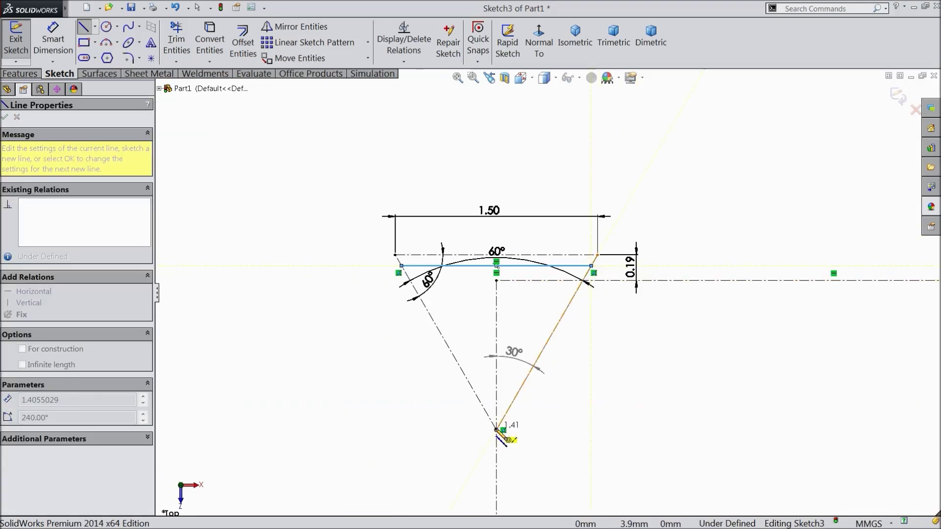
pyautogui.click(497, 430)
pyautogui.click(401, 266)
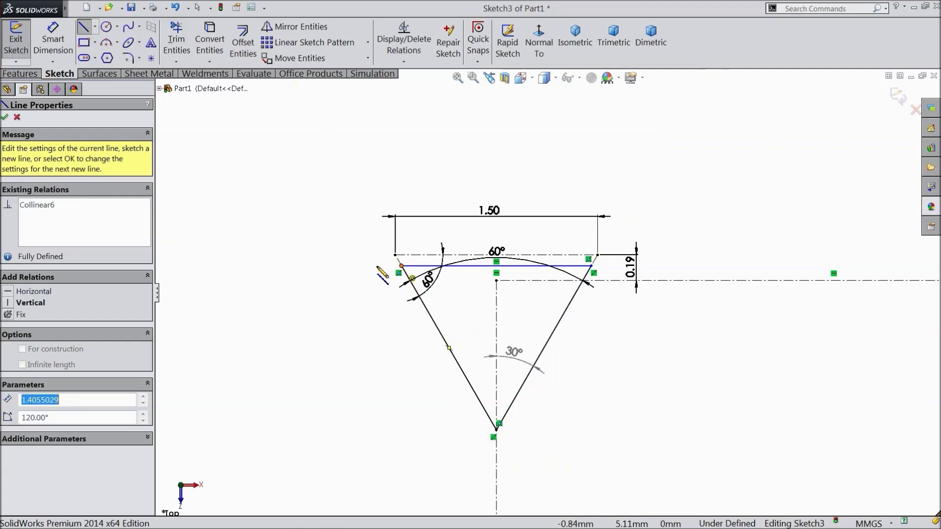
pyautogui.rightClick(382, 274)
pyautogui.click(315, 141)
pyautogui.scroll(2, 528, 357)
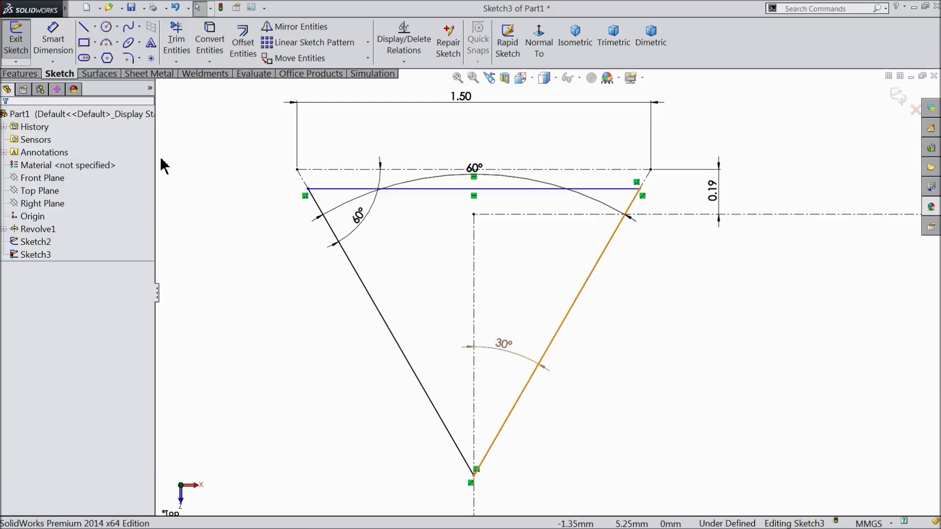
# Step: Dimension the vertical gap between the construction top edge and the solid triangle's horizontal edge as 0.08 mm
pyautogui.click(52, 39)
pyautogui.scroll(3, 437, 238)
pyautogui.click(375, 207)
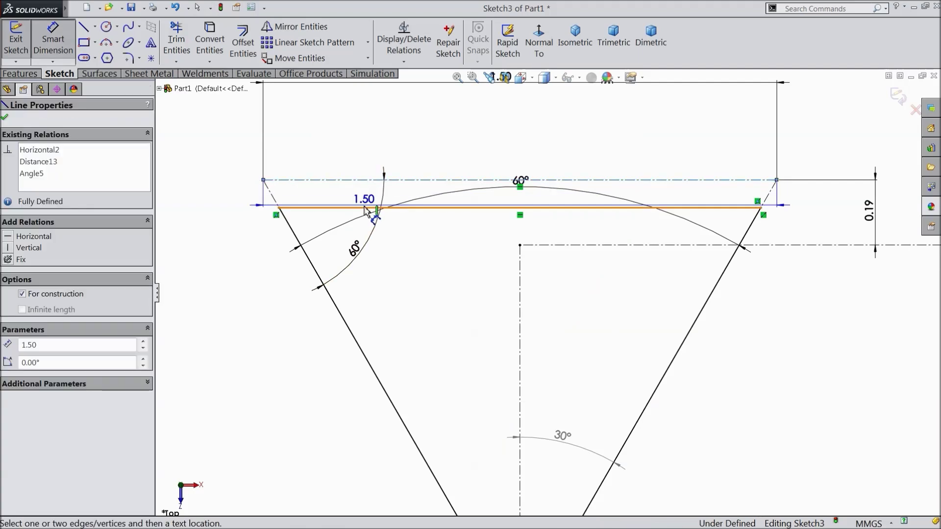
pyautogui.click(318, 179)
pyautogui.click(223, 208)
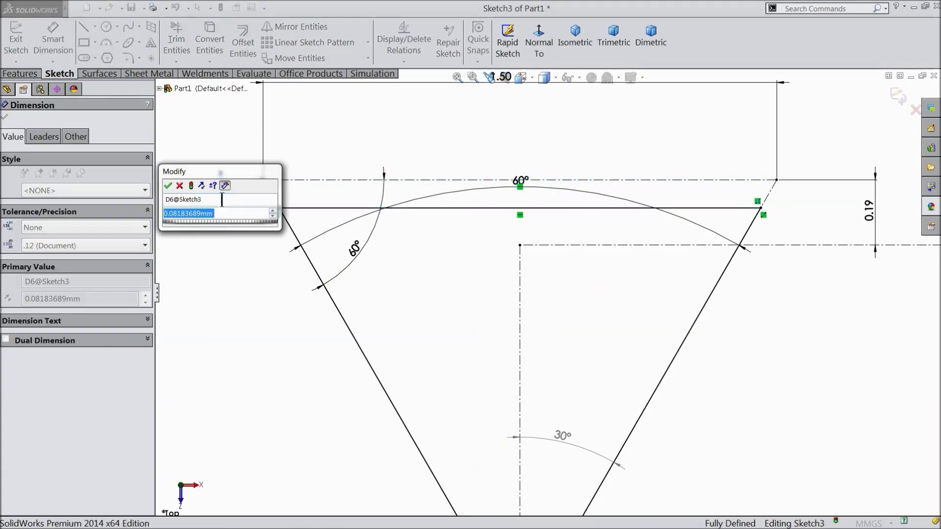
pyautogui.write('0.08')
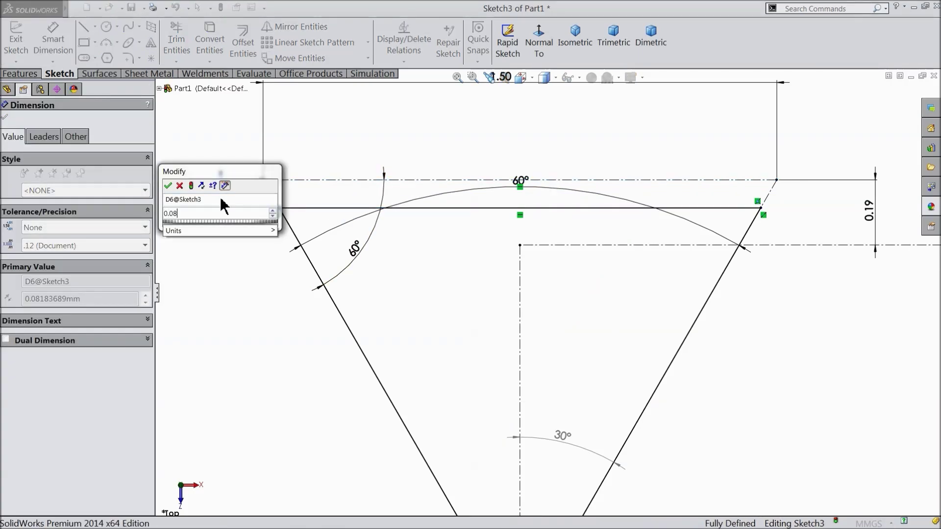
pyautogui.click(168, 185)
pyautogui.click(5, 117)
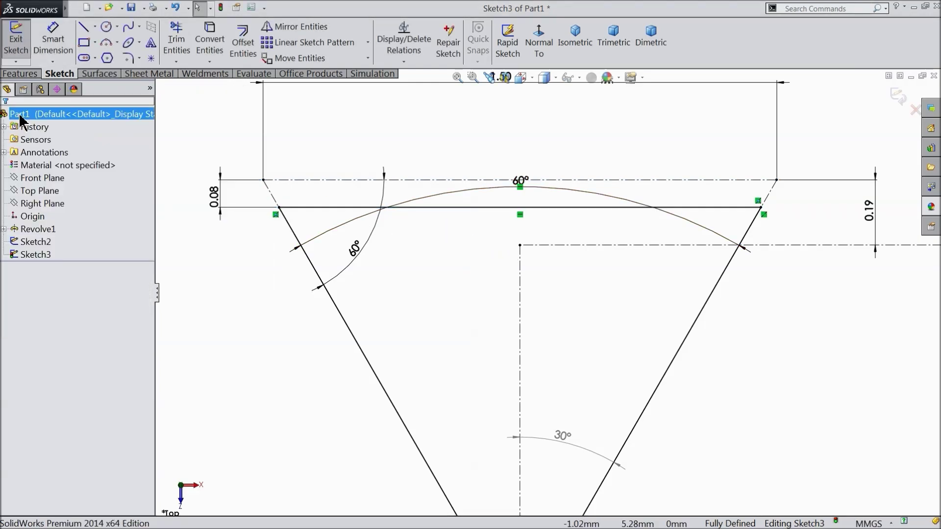
# Step: Round the solid triangle's lower vertex with a 0.09 mm sketch fillet
pyautogui.click(128, 57)
pyautogui.press('f')
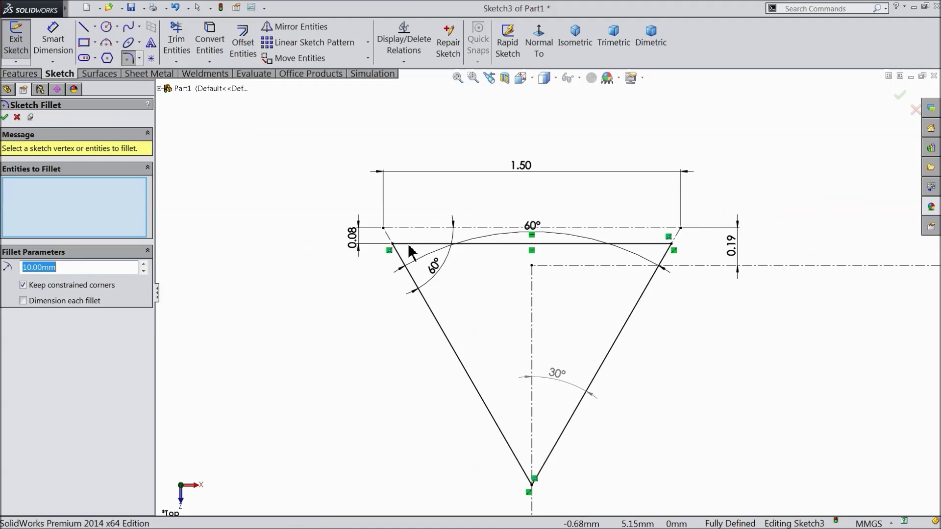
pyautogui.scroll(5, 431, 414)
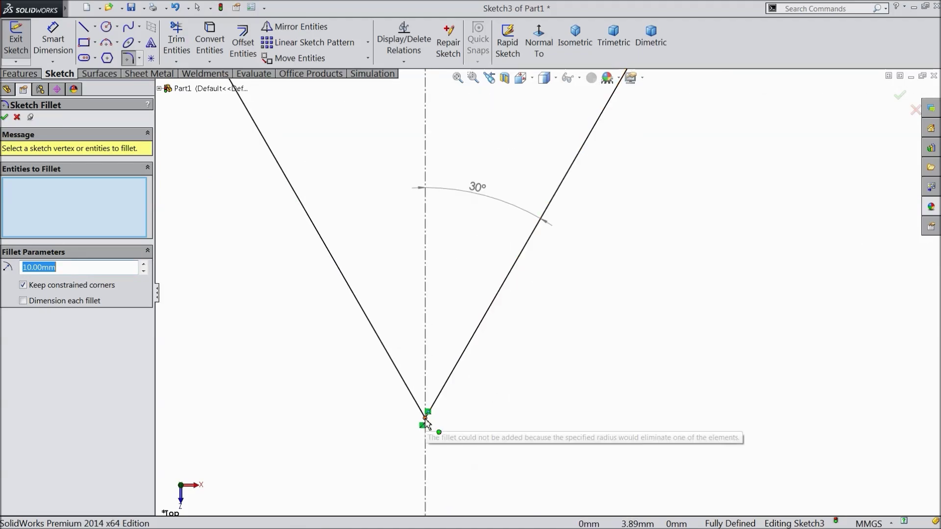
pyautogui.write('0')
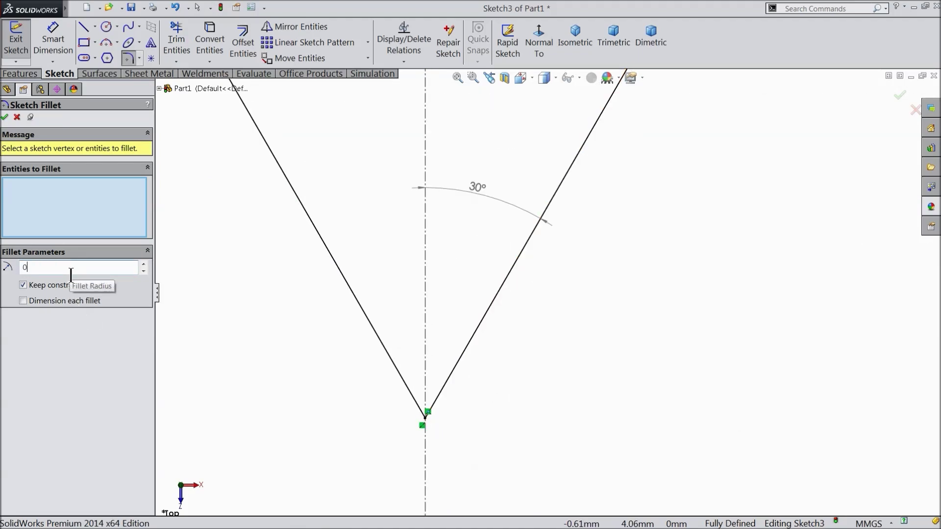
pyautogui.write('.09mm')
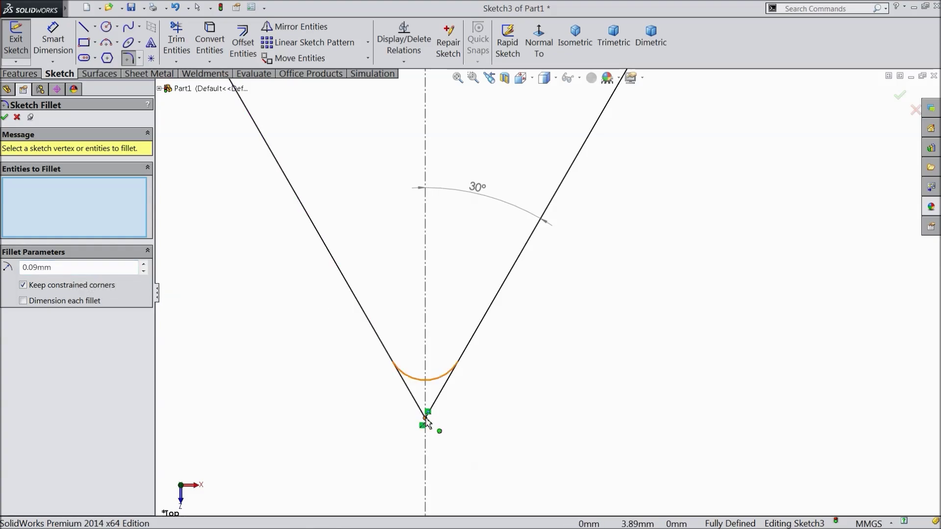
pyautogui.click(426, 419)
pyautogui.click(4, 117)
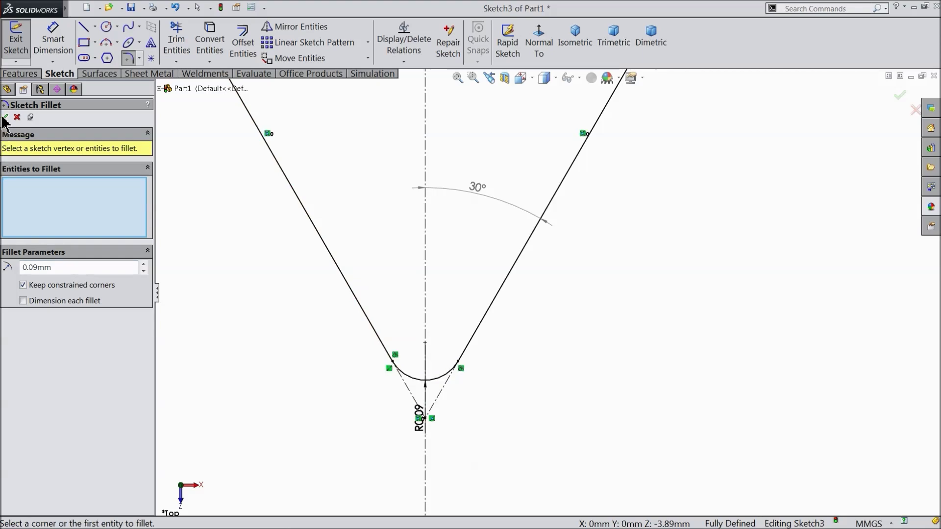
pyautogui.press('z')
pyautogui.moveTo(471, 377); pyautogui.dragTo(422, 385)
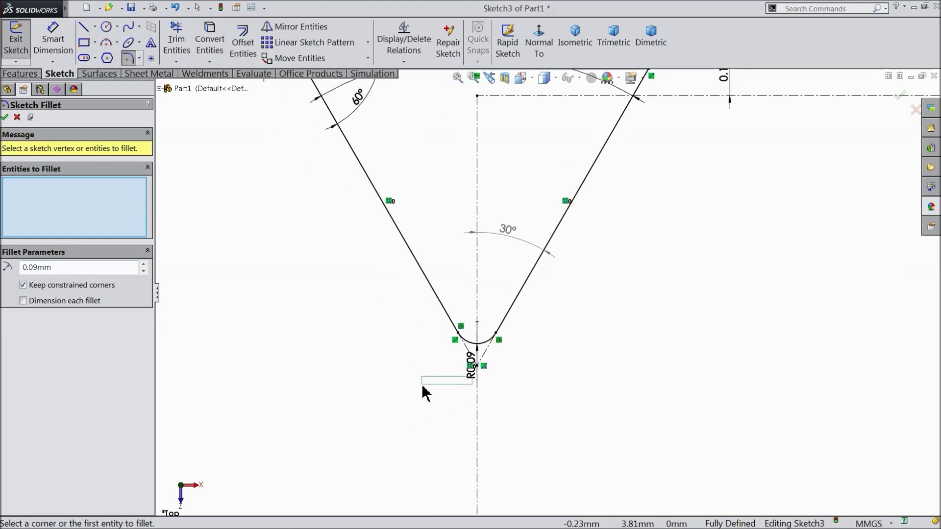
pyautogui.click(4, 117)
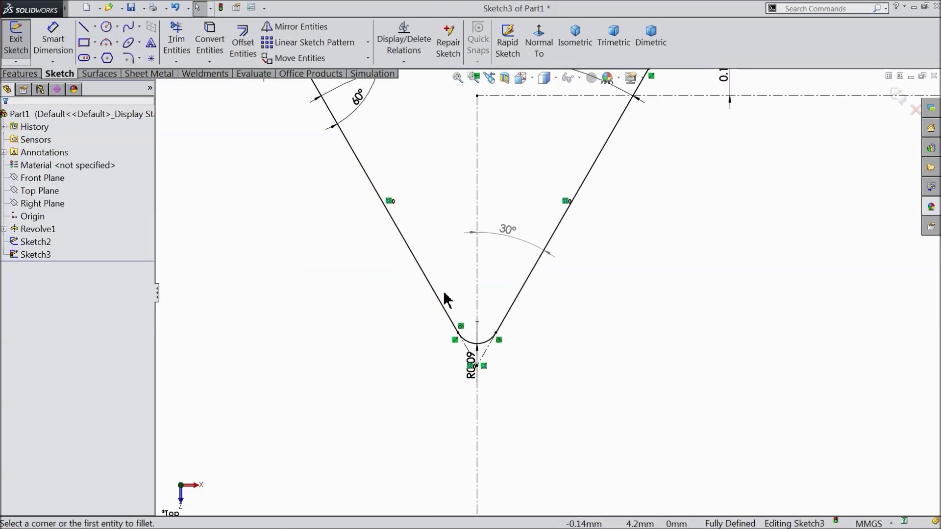
# Step: Move the 60° dimension between the slanted sides down inside the triangle and exit the sketch
pyautogui.scroll(3, 563, 247)
pyautogui.scroll(-2, 563, 247)
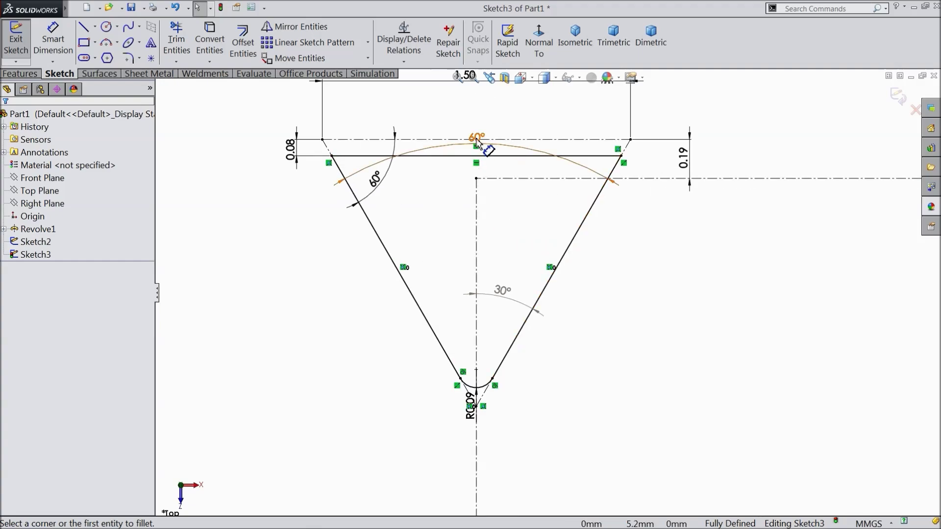
pyautogui.moveTo(476, 137); pyautogui.dragTo(487, 248)
pyautogui.scroll(2, 513, 252)
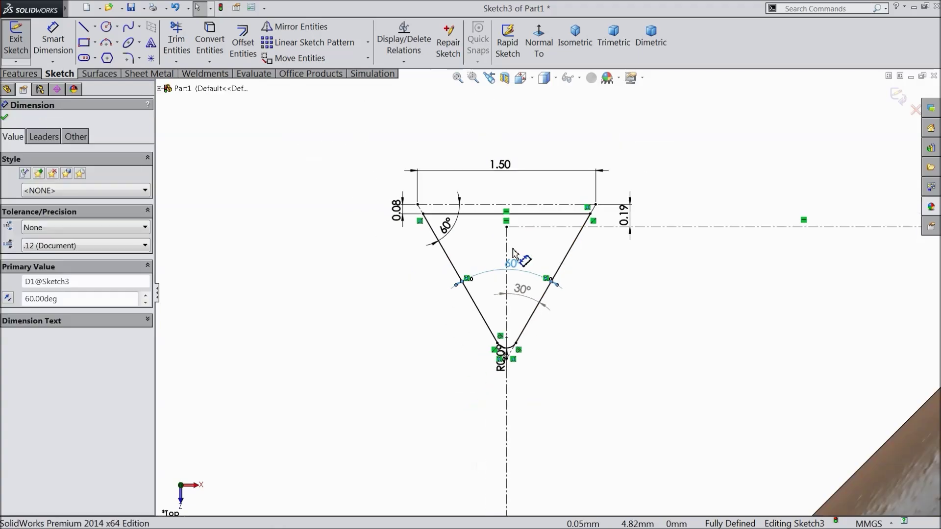
pyautogui.click(898, 95)
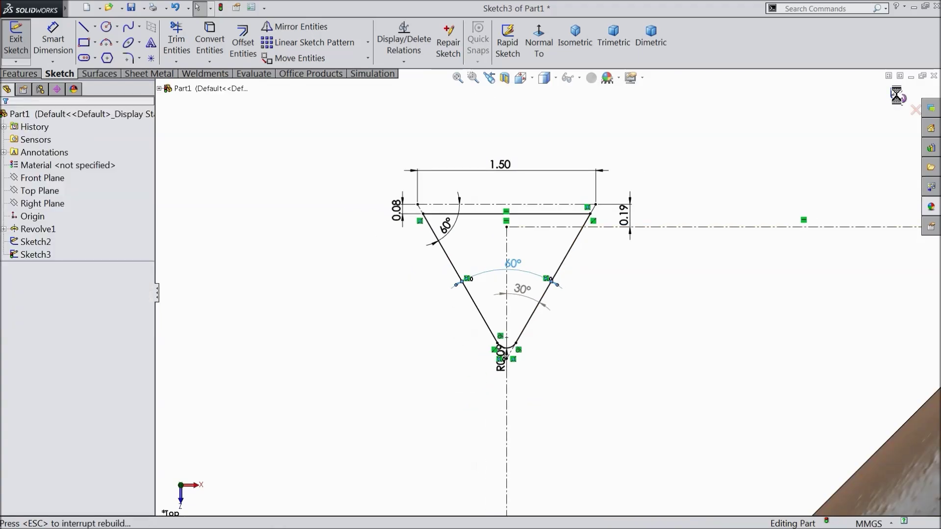
# Step: Start a swept cut with the triangle sketch as profile and the shaft's axis line as path
pyautogui.click(27, 75)
pyautogui.click(327, 27)
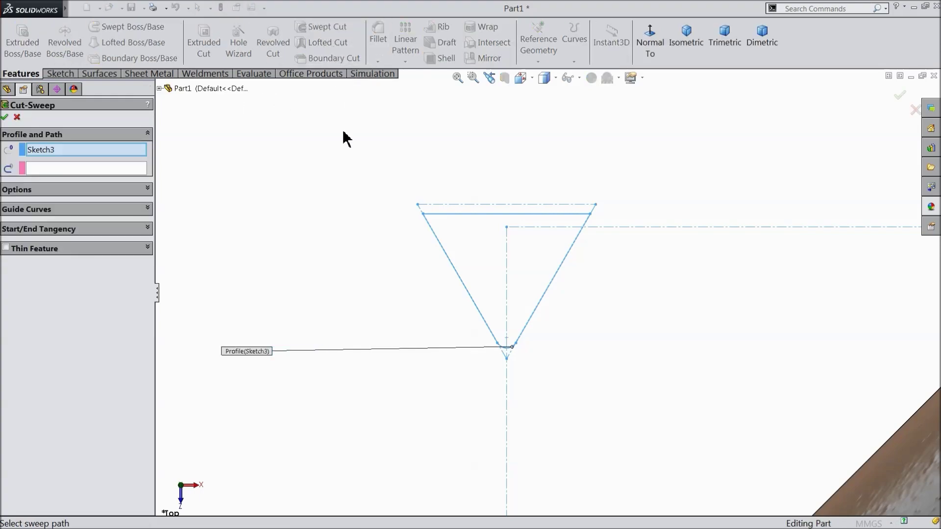
pyautogui.scroll(5, 325, 220)
pyautogui.scroll(3, 648, 353)
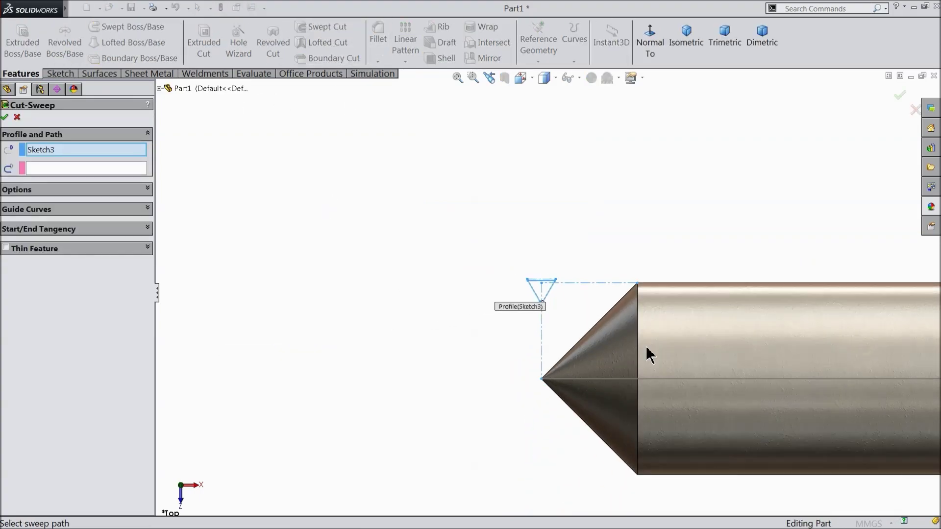
pyautogui.scroll(-5, 664, 317)
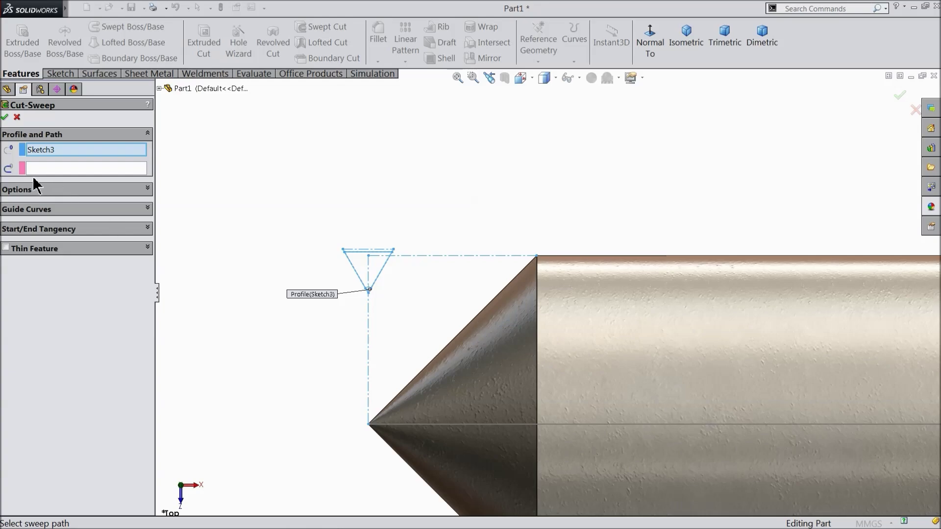
pyautogui.click(54, 168)
pyautogui.scroll(3, 607, 368)
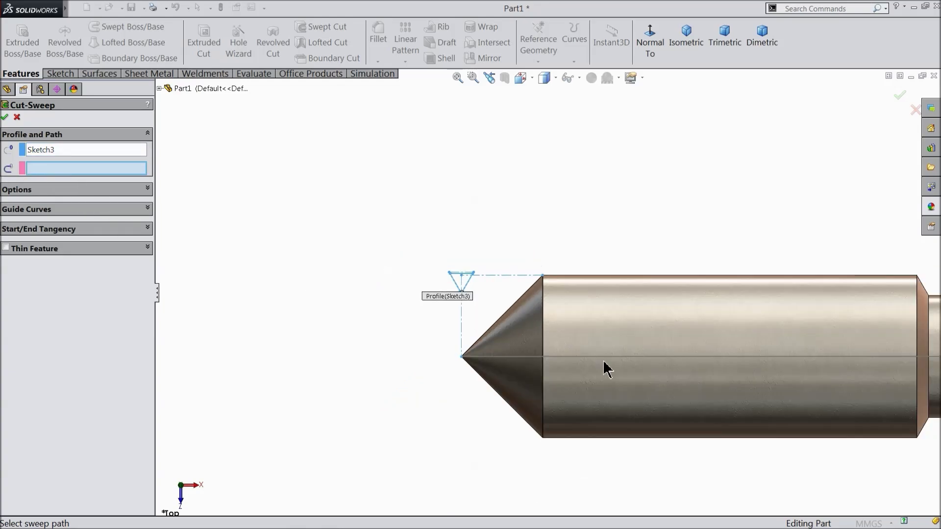
pyautogui.scroll(-2, 611, 370)
pyautogui.scroll(2, 664, 361)
pyautogui.scroll(-1, 680, 339)
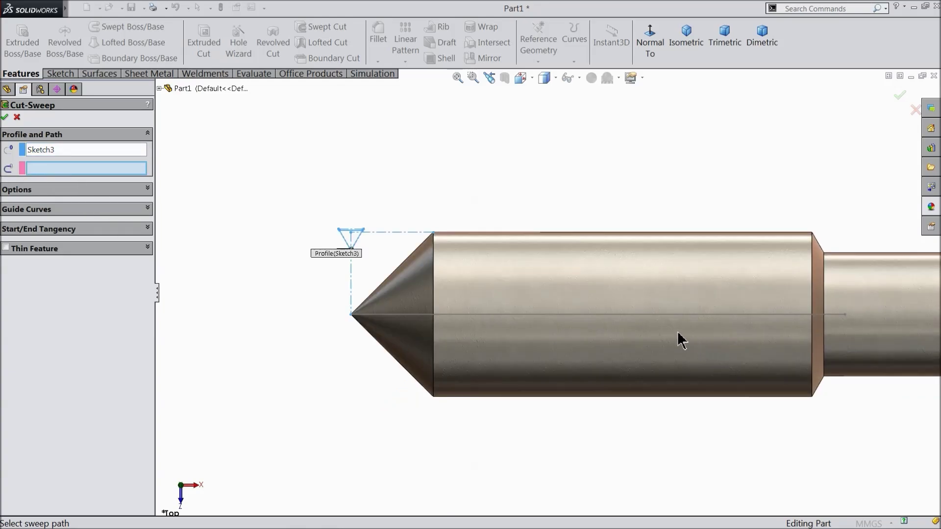
pyautogui.click(595, 315)
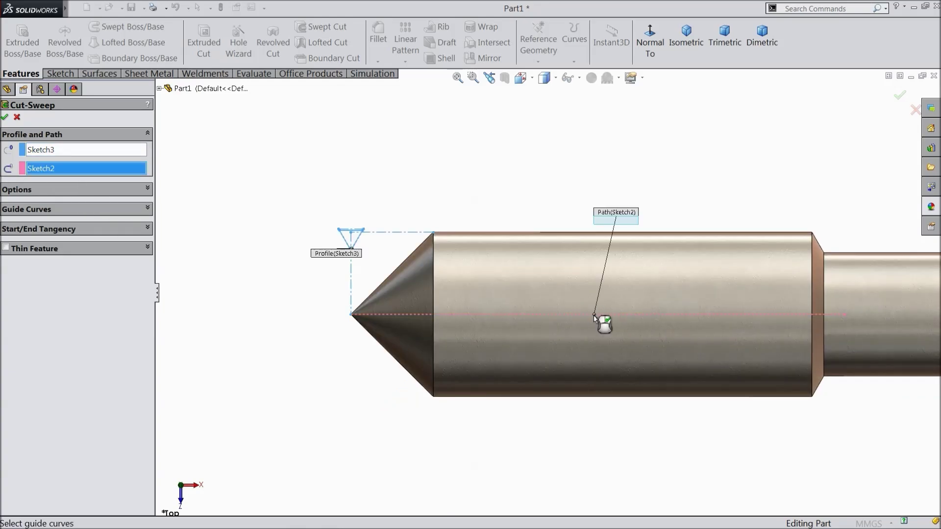
# Step: Set the swept cut to Twist Along Path, defined by 20 turns, and complete the cut
pyautogui.click(68, 193)
pyautogui.click(69, 219)
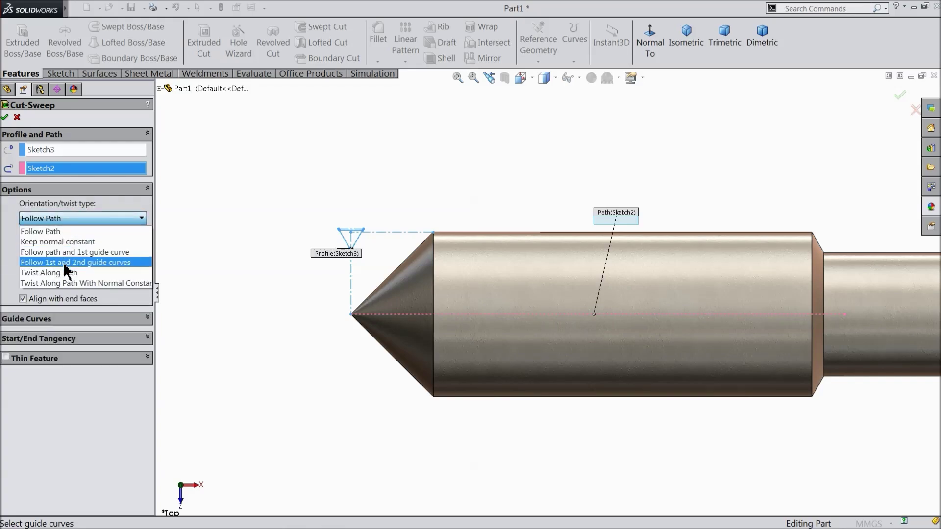
pyautogui.click(64, 273)
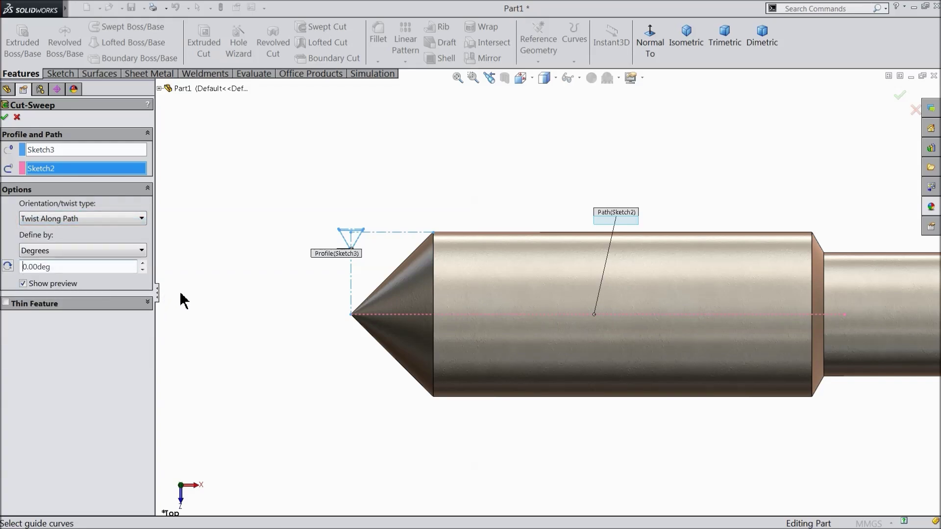
pyautogui.click(34, 250)
pyautogui.click(41, 281)
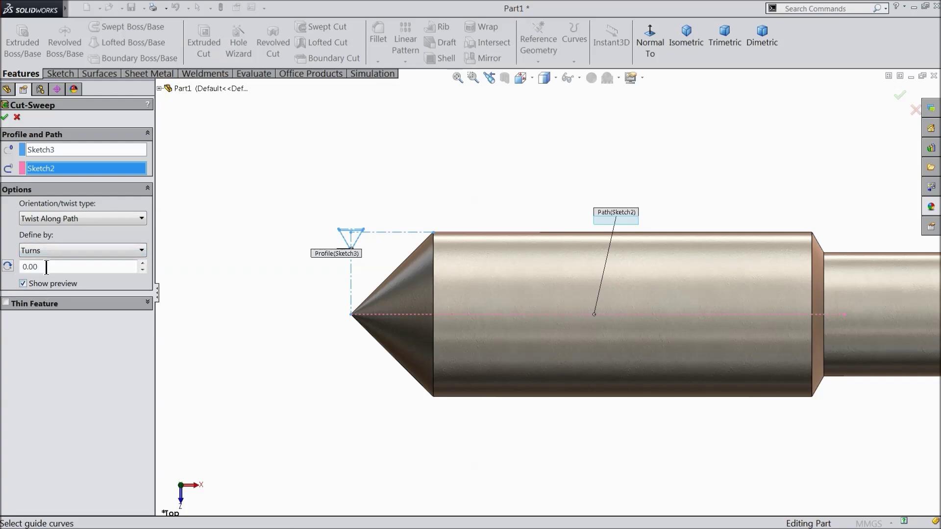
pyautogui.moveTo(46, 266); pyautogui.dragTo(16, 265)
pyautogui.write('20')
pyautogui.press('Return')
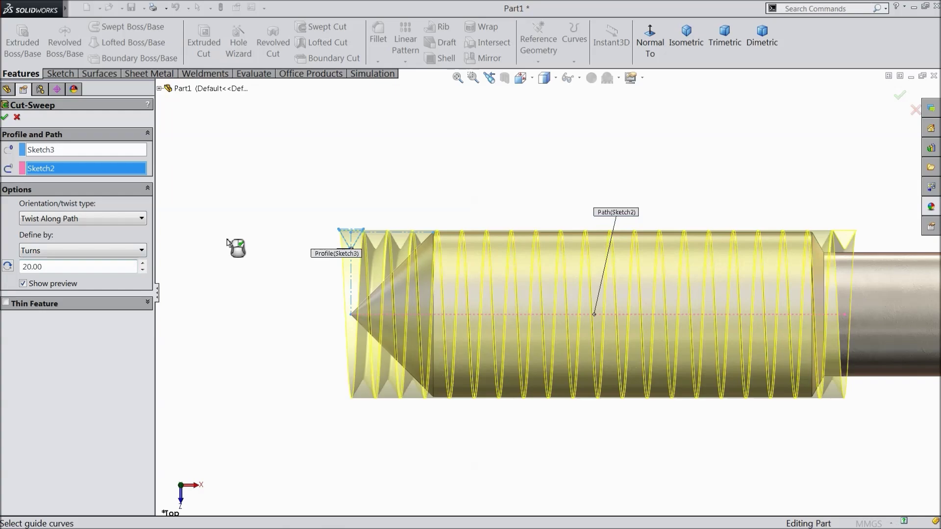
pyautogui.scroll(3, 242, 267)
pyautogui.scroll(-3, 397, 305)
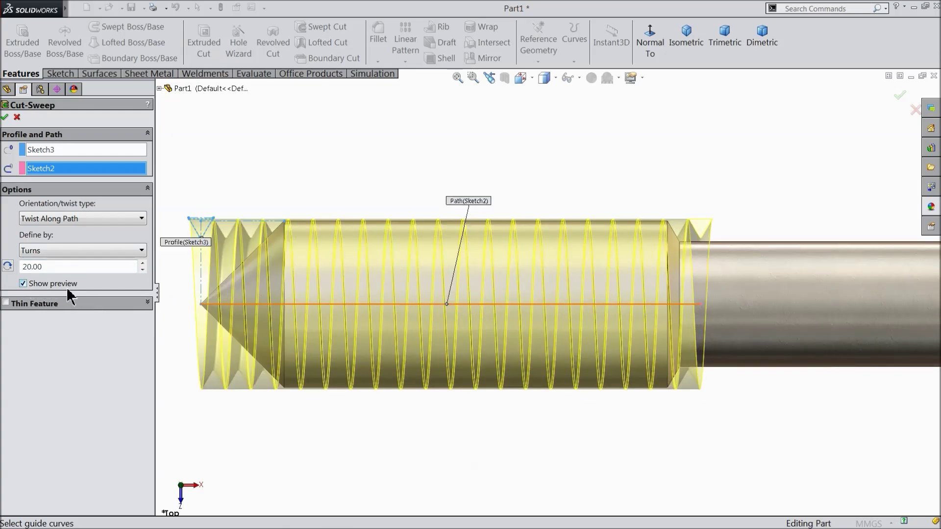
pyautogui.moveTo(403, 315); pyautogui.dragTo(493, 308, button='middle')
pyautogui.moveTo(458, 338); pyautogui.dragTo(451, 336, button='middle')
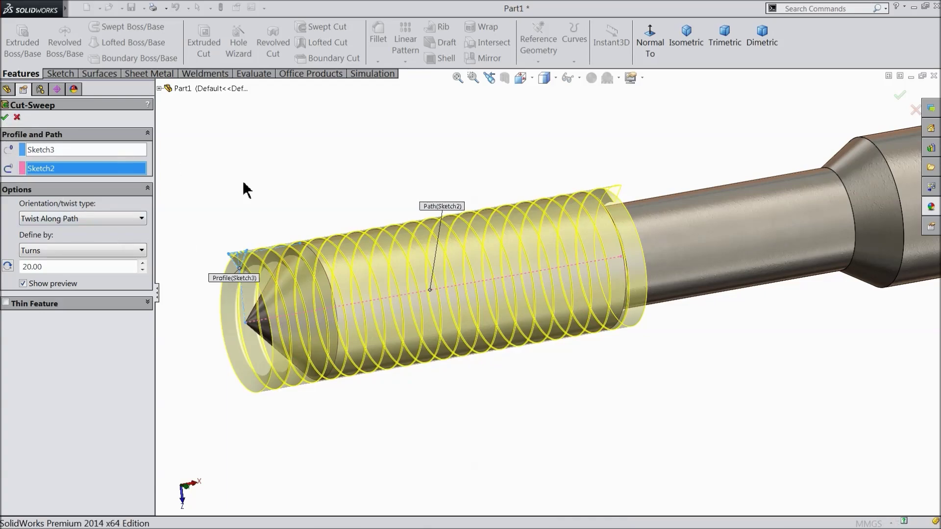
# Step: Examine the cut thread on the pointed end and the overall shaft from different angles
pyautogui.moveTo(290, 193); pyautogui.dragTo(263, 200, button='middle')
pyautogui.moveTo(358, 212)
pyautogui.mouseDown(button='middle')
pyautogui.moveTo(323, 233)
pyautogui.moveTo(365, 205)
pyautogui.mouseUp(button='middle')
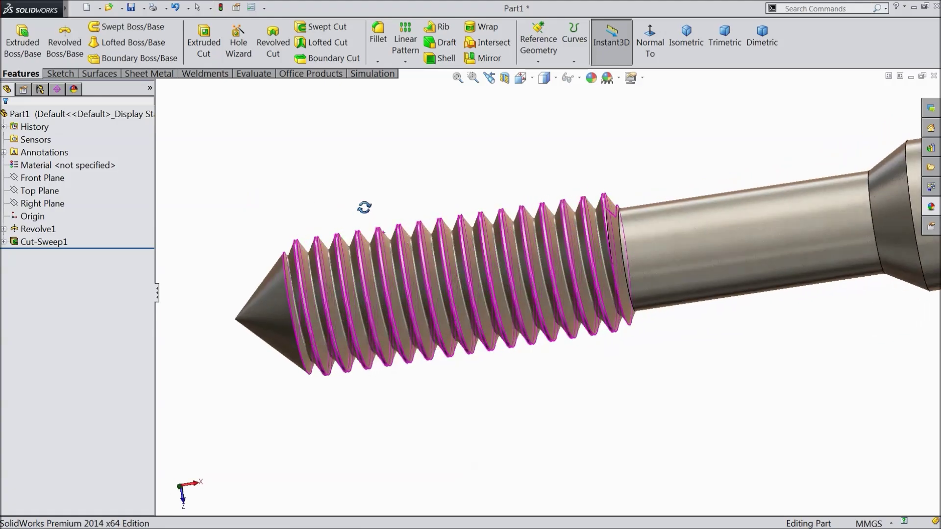
pyautogui.scroll(-6, 399, 216)
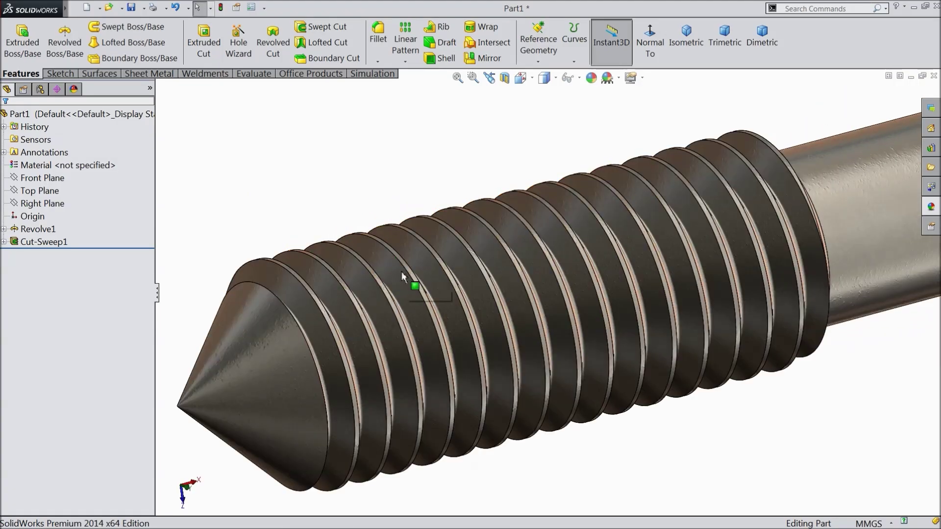
pyautogui.moveTo(401, 271)
pyautogui.mouseDown(button='middle')
pyautogui.moveTo(353, 262)
pyautogui.moveTo(353, 235)
pyautogui.moveTo(402, 253)
pyautogui.mouseUp(button='middle')
pyautogui.scroll(6, 405, 252)
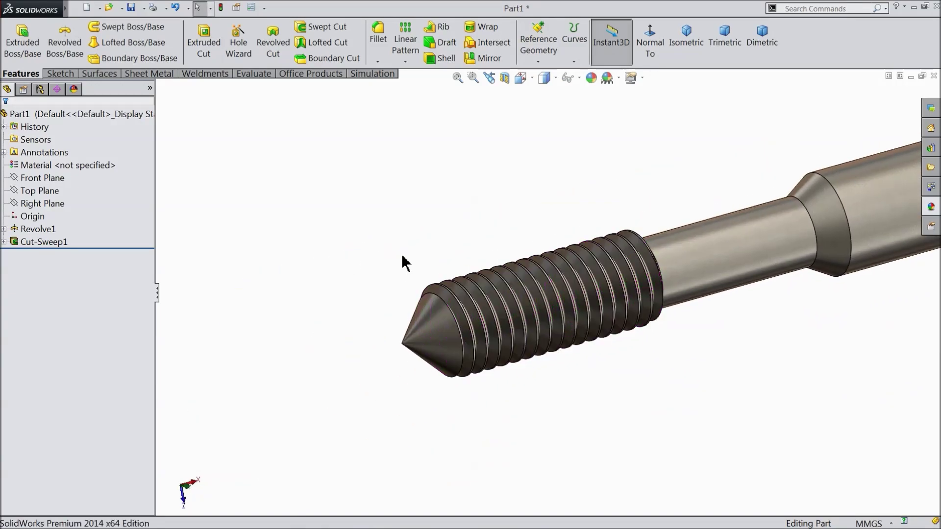
pyautogui.scroll(2, 486, 305)
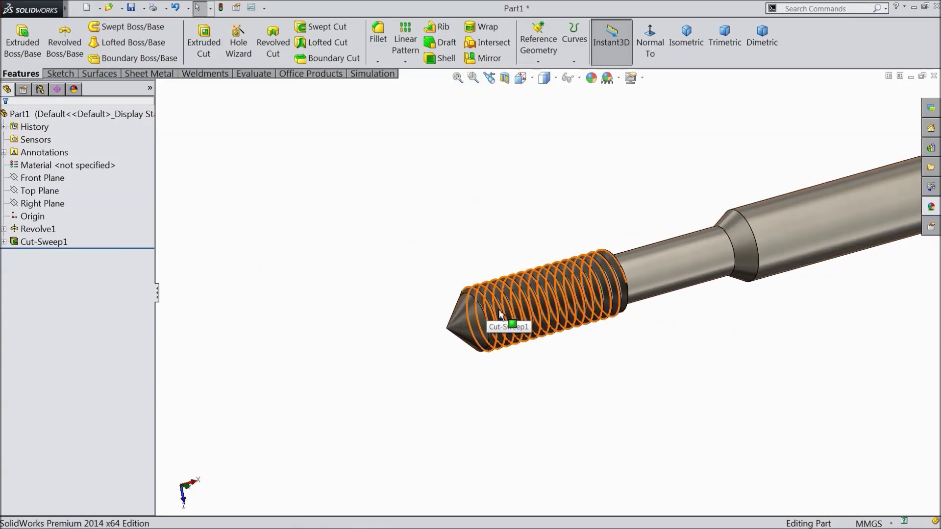
pyautogui.scroll(1, 499, 311)
pyautogui.scroll(1, 500, 314)
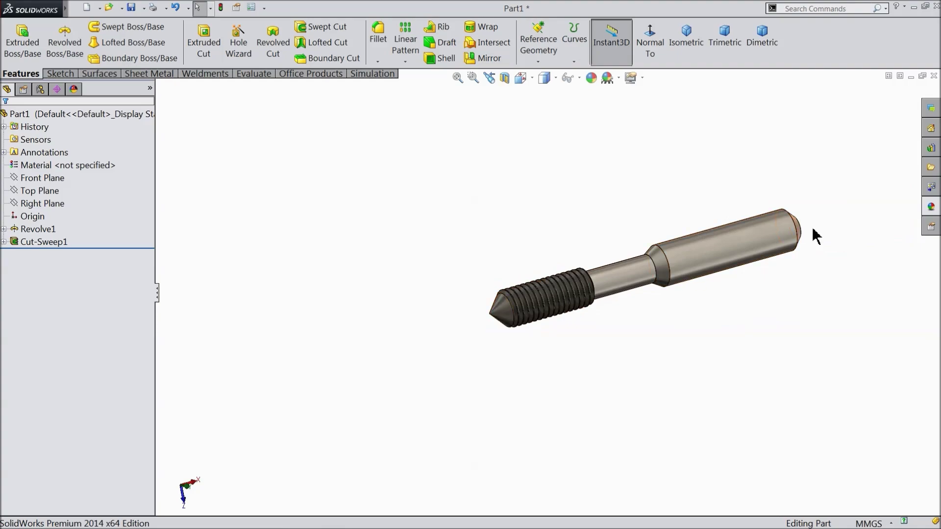
# Step: Start a new sketch on the Top Plane and view it face-on at the shaft's chamfered end
pyautogui.scroll(-2, 815, 236)
pyautogui.click(39, 191)
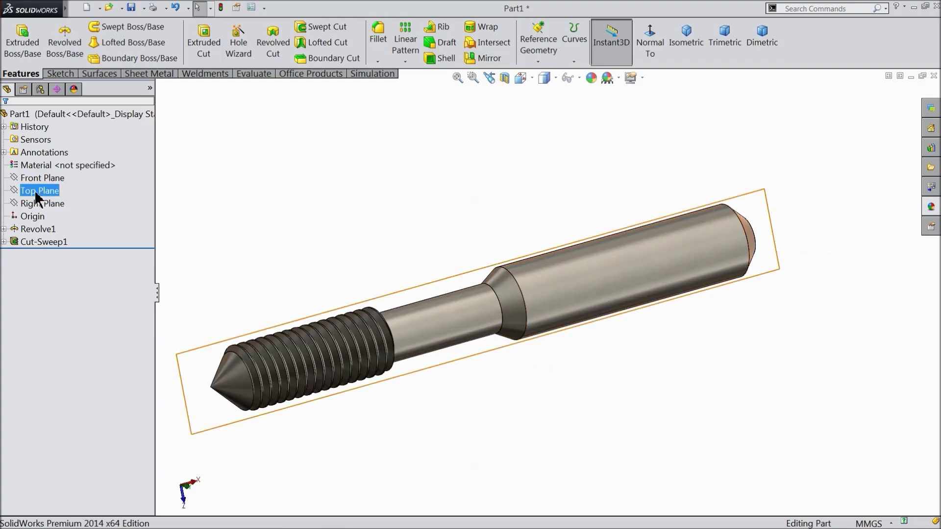
pyautogui.click(49, 184)
pyautogui.click(650, 44)
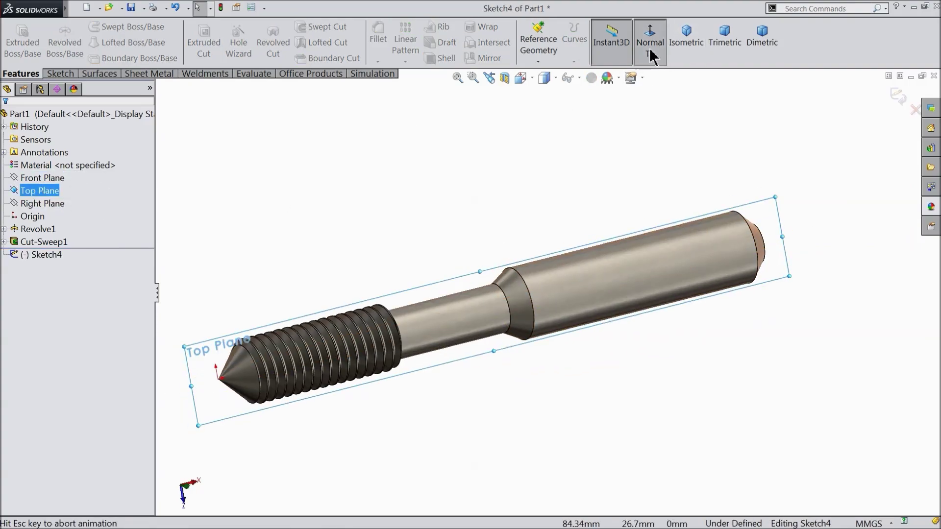
pyautogui.scroll(-5, 795, 280)
pyautogui.scroll(-3, 718, 284)
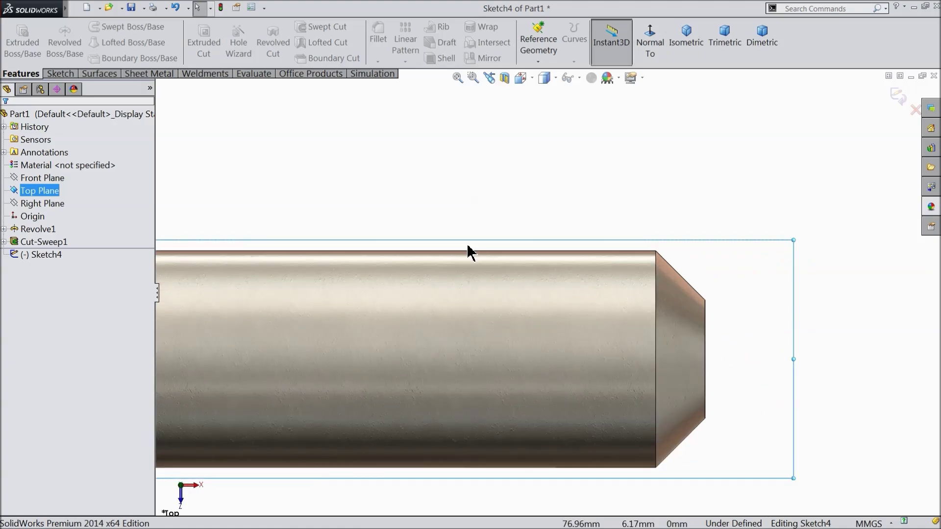
# Step: Sketch a corner rectangle about 7.74 mm by 2.23 mm just above the shaft's outline near the chamfered end
pyautogui.click(58, 74)
pyautogui.click(85, 46)
pyautogui.scroll(-3, 637, 291)
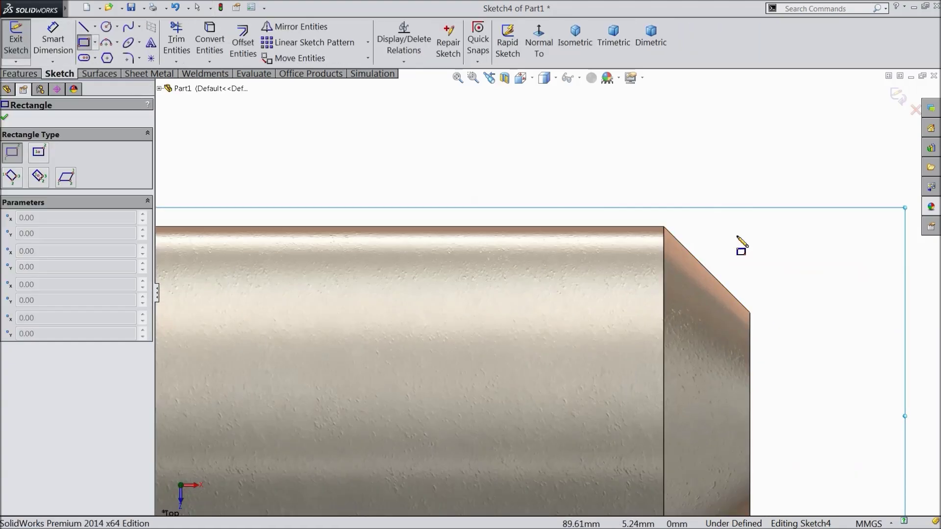
pyautogui.moveTo(750, 216)
pyautogui.mouseDown()
pyautogui.moveTo(572, 177)
pyautogui.moveTo(483, 141)
pyautogui.mouseUp()
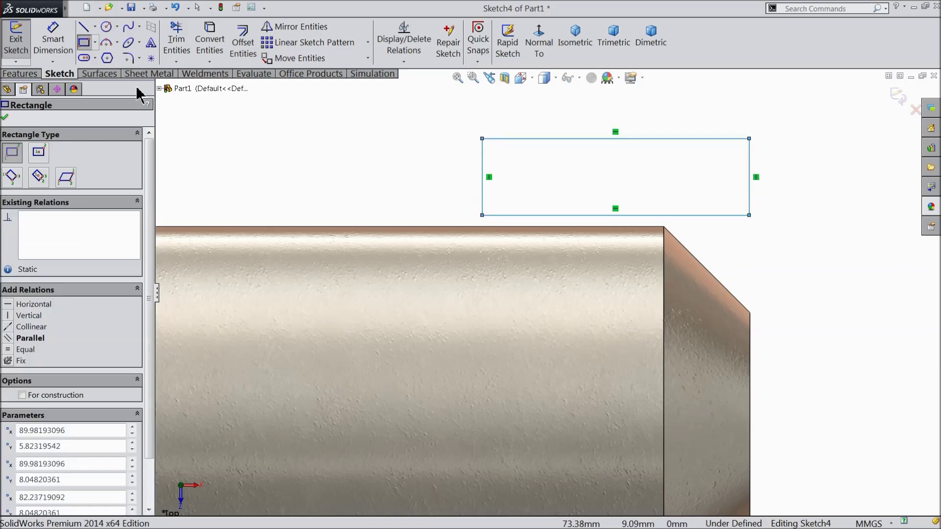
# Step: Dimension the rectangle's horizontal length as 13 mm
pyautogui.click(53, 38)
pyautogui.click(563, 140)
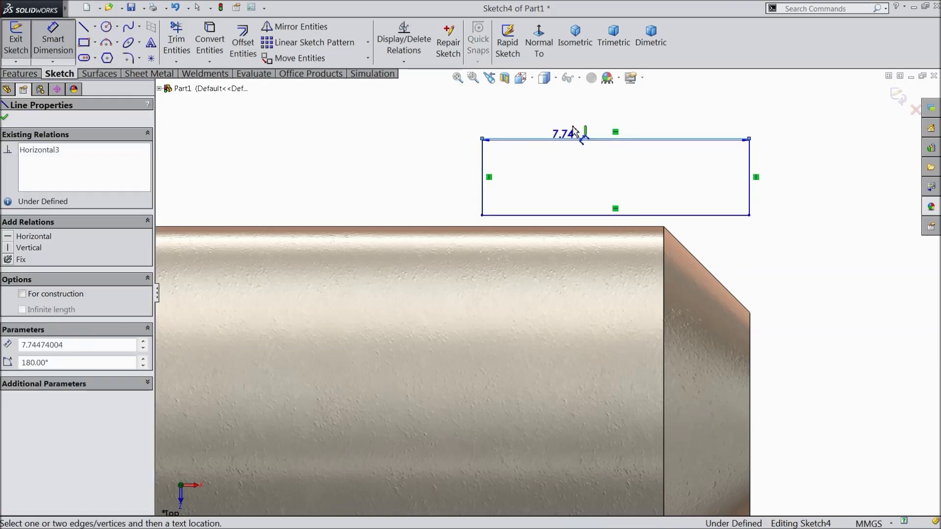
pyautogui.click(576, 117)
pyautogui.write('13')
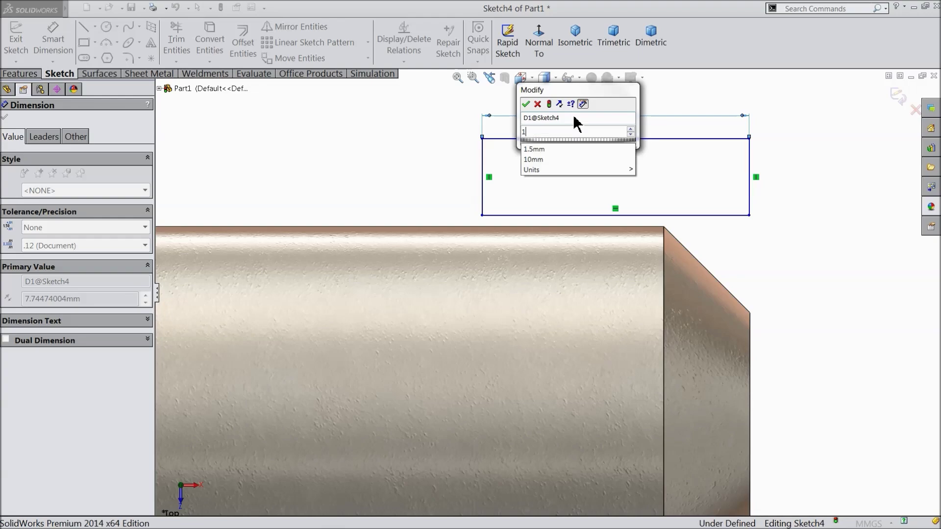
pyautogui.click(525, 105)
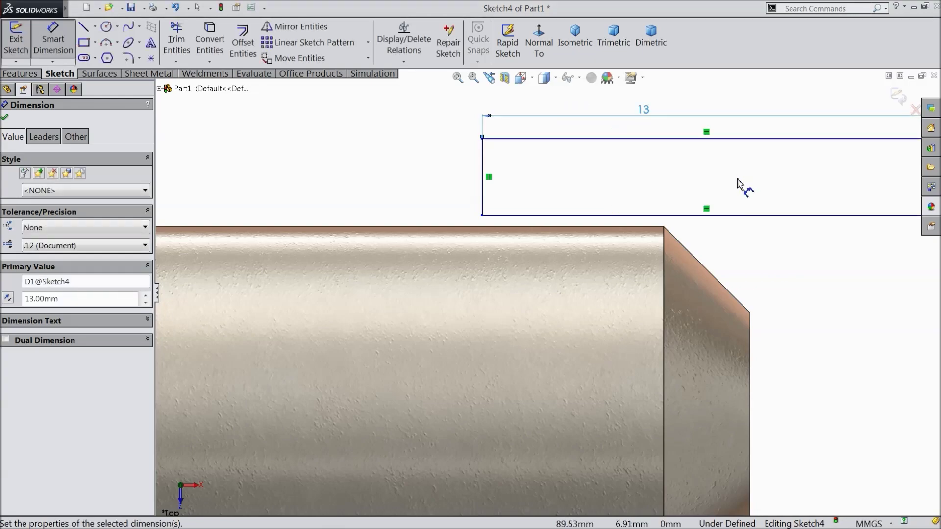
# Step: Dimension the rectangle's height as 3.5 mm and finish dimensioning
pyautogui.scroll(4, 627, 197)
pyautogui.scroll(-3, 737, 239)
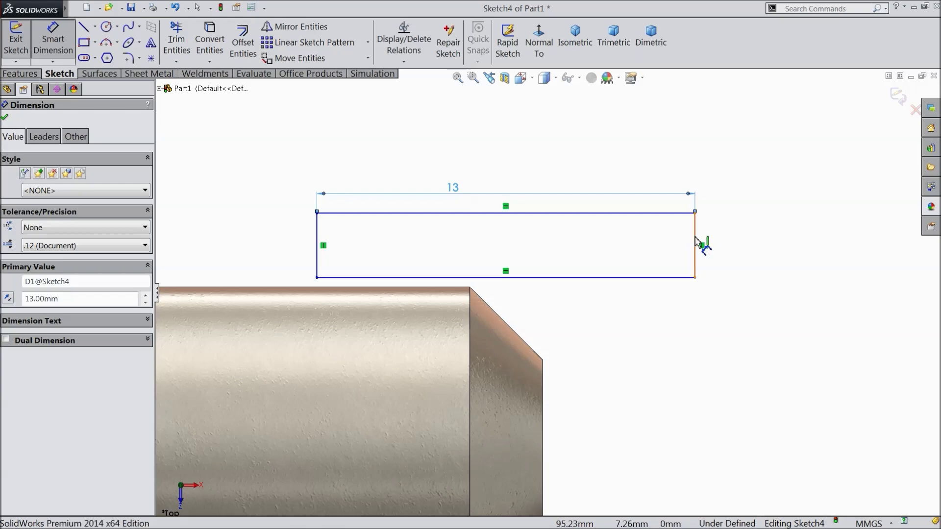
pyautogui.click(695, 242)
pyautogui.click(722, 243)
pyautogui.write('3.')
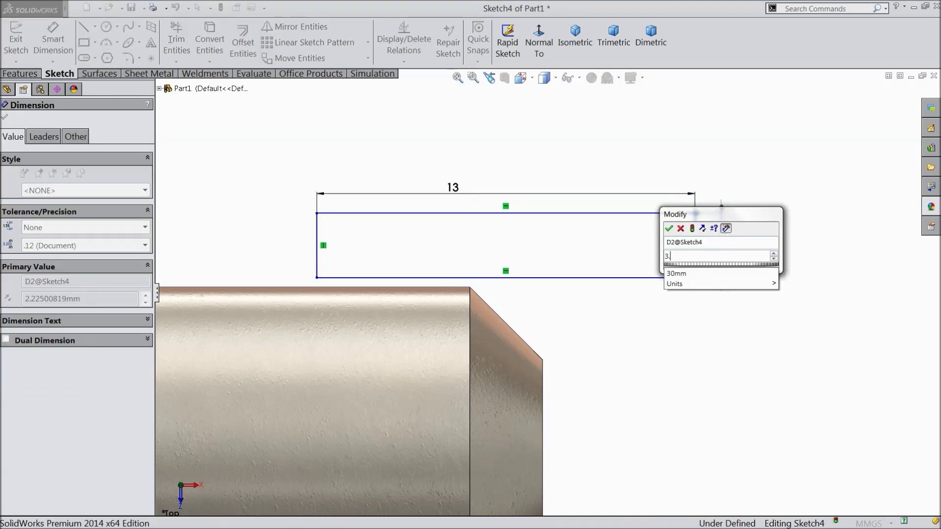
pyautogui.write('5')
pyautogui.click(668, 228)
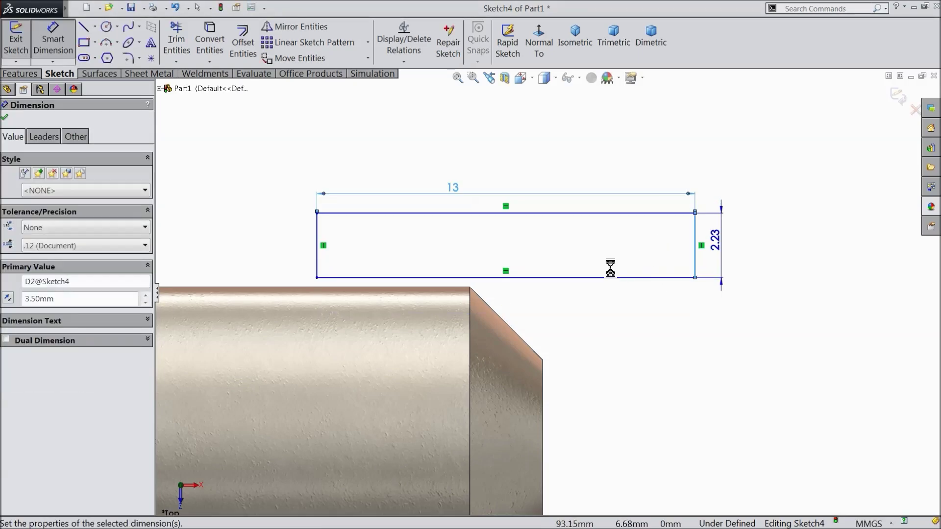
pyautogui.scroll(2, 548, 294)
pyautogui.scroll(3, 612, 276)
pyautogui.scroll(-3, 544, 336)
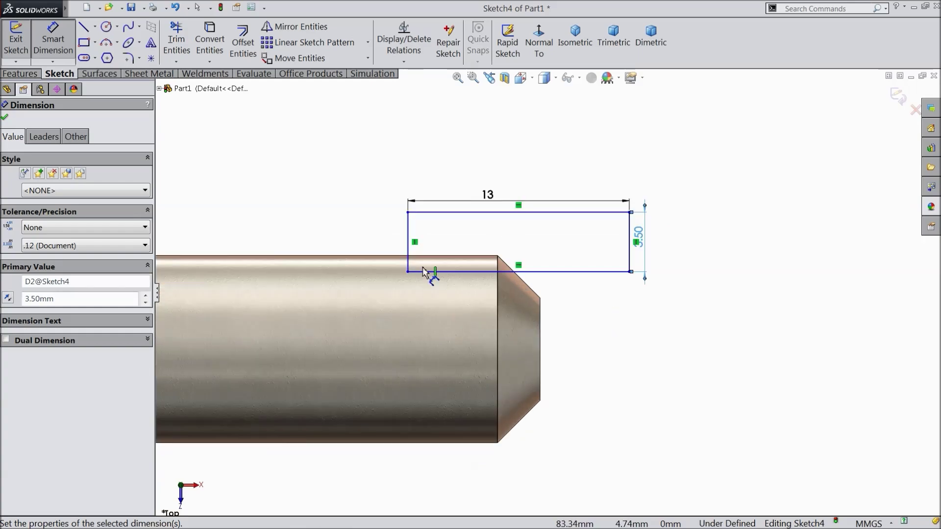
pyautogui.click(4, 117)
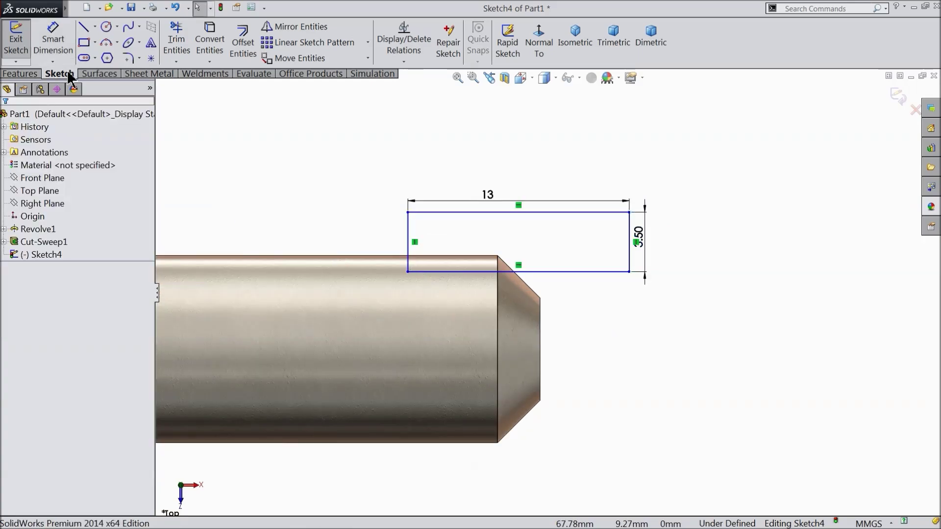
# Step: Draw a horizontal centerline about 6.51 mm long along the shaft's axis, from the middle of the end face edge into the shaft
pyautogui.click(95, 27)
pyautogui.click(109, 57)
pyautogui.scroll(-2, 539, 356)
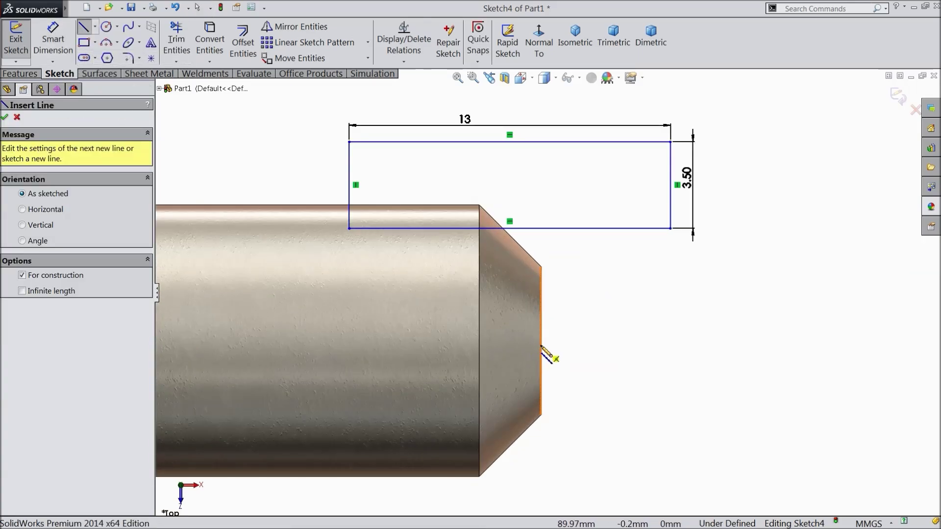
pyautogui.click(541, 340)
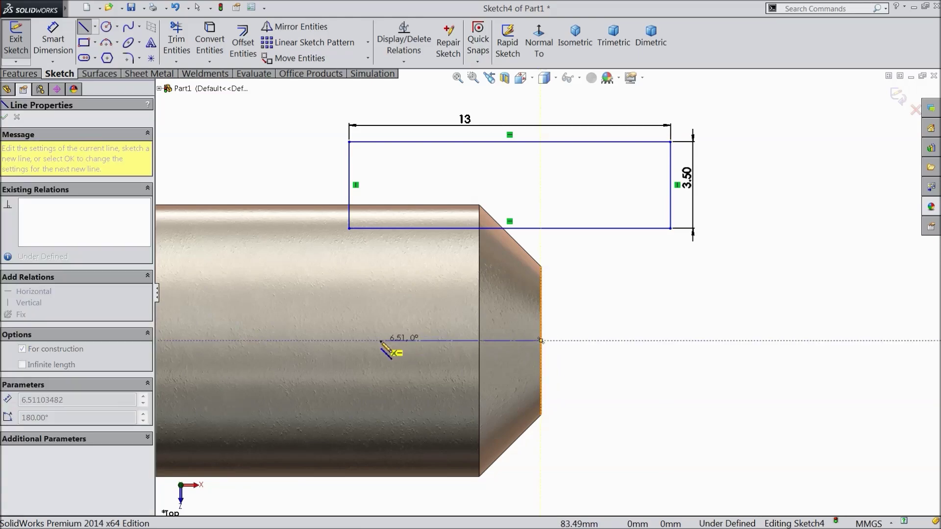
pyautogui.click(381, 341)
pyautogui.rightClick(597, 84)
pyautogui.click(615, 95)
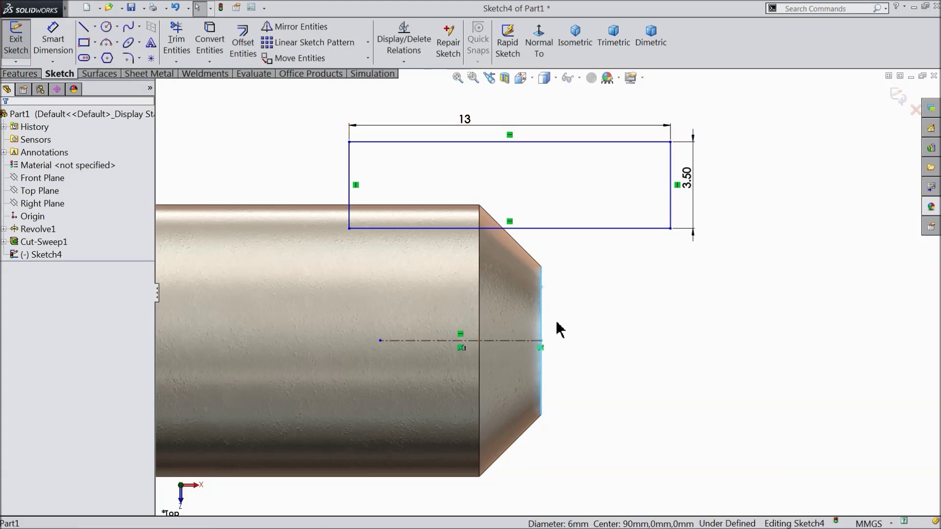
# Step: Make the rectangle's outer vertical side collinear with the shaft's end face edge
pyautogui.keyDown('ctrl'); pyautogui.click(671, 204); pyautogui.keyUp('ctrl')
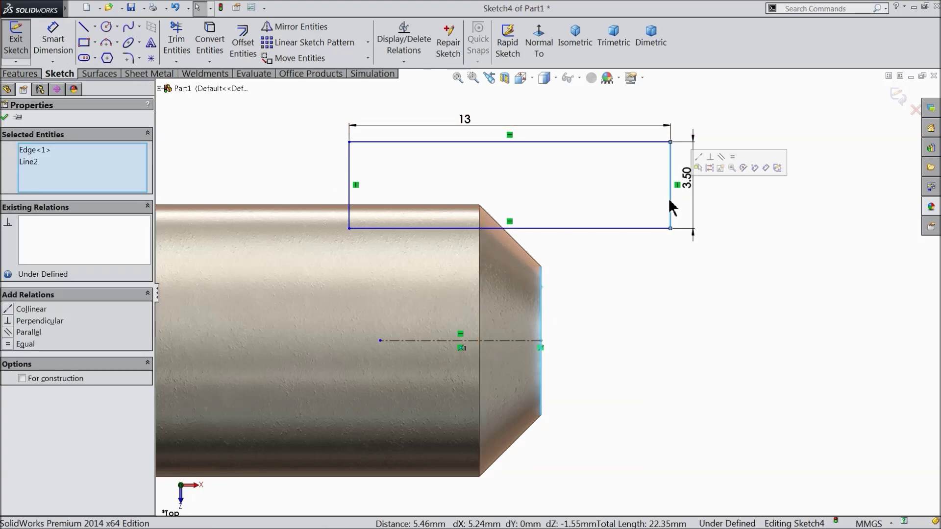
pyautogui.click(698, 164)
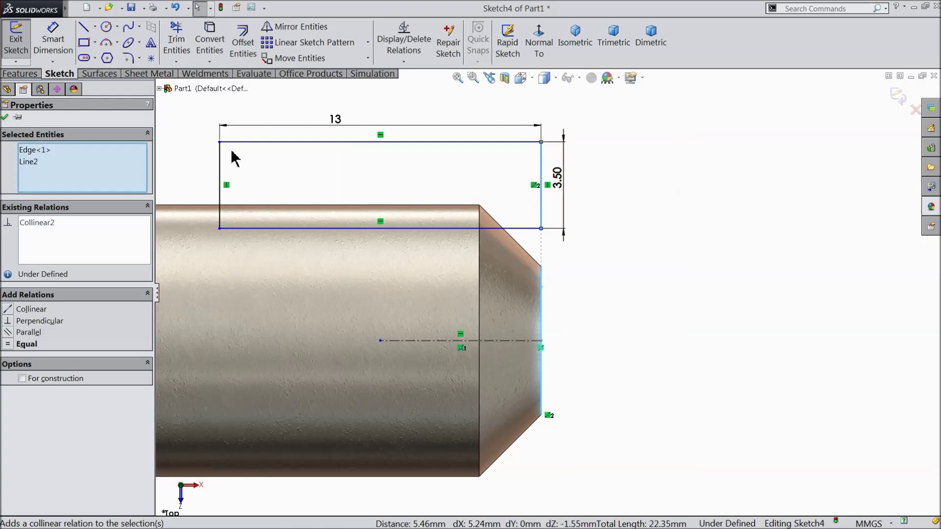
pyautogui.click(5, 117)
# Step: Dimension the distance between the rectangle's lower side and the centerline as 4.5 mm
pyautogui.click(53, 40)
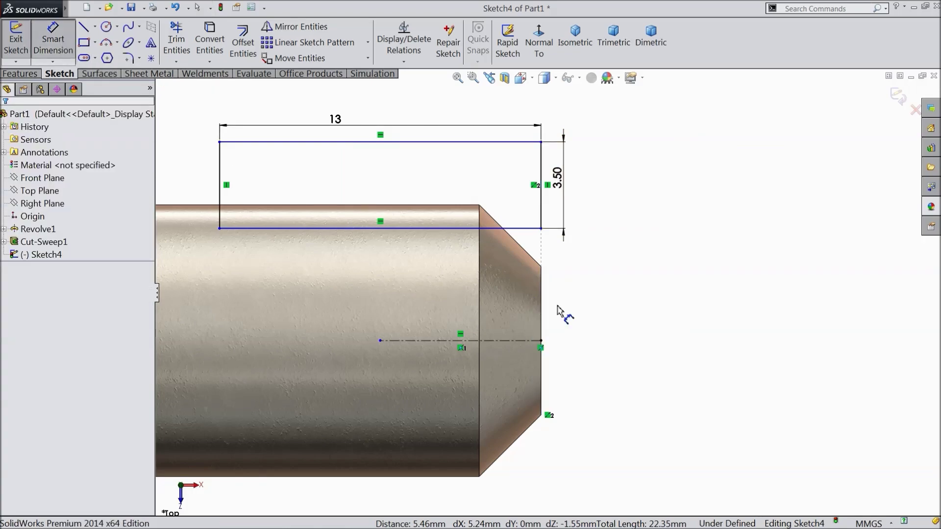
pyautogui.click(519, 228)
pyautogui.click(521, 341)
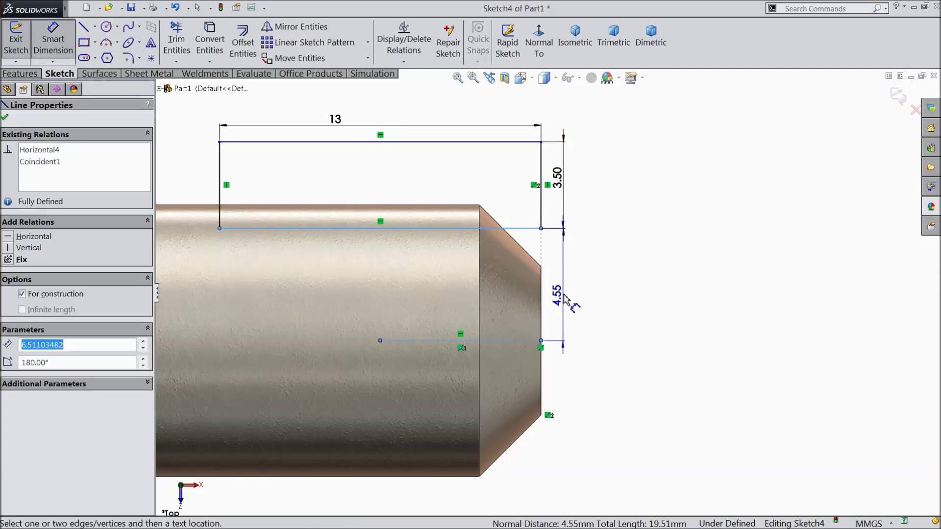
pyautogui.click(571, 293)
pyautogui.write('4.5')
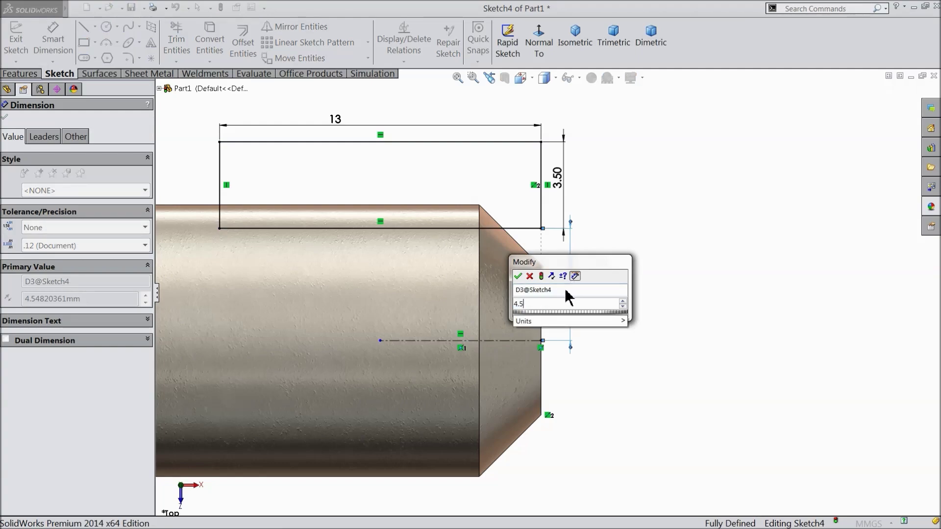
pyautogui.press('Return')
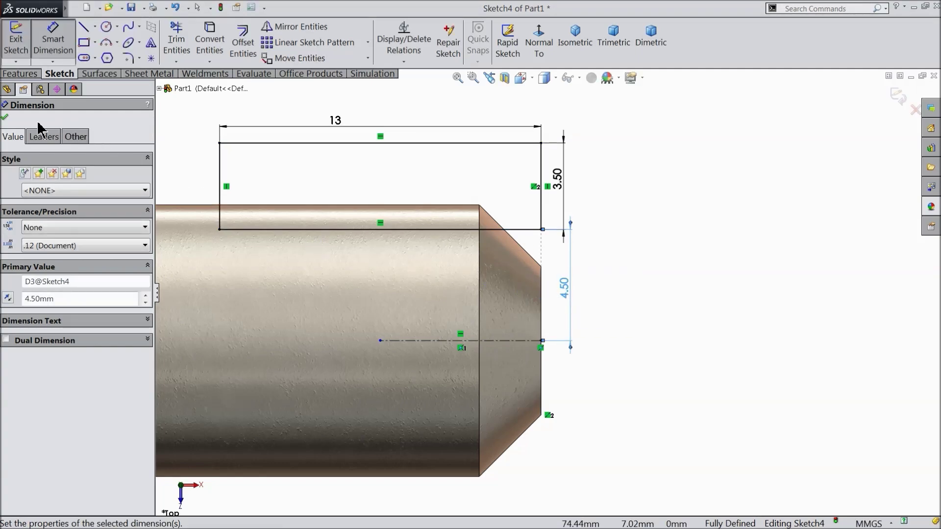
pyautogui.click(53, 42)
# Step: Round the rectangle's lower inner corner, away from the shaft's end, with a 2 mm sketch fillet
pyautogui.click(128, 57)
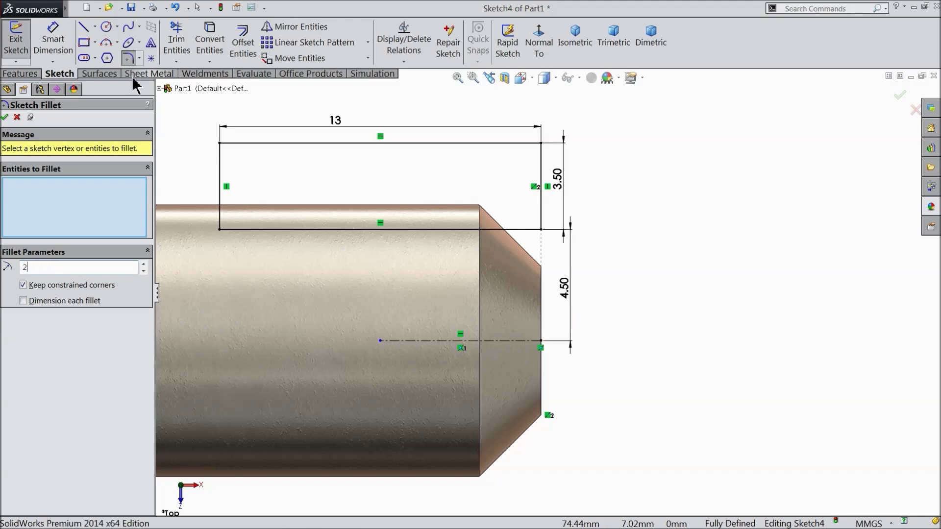
pyautogui.write('2')
pyautogui.click(219, 230)
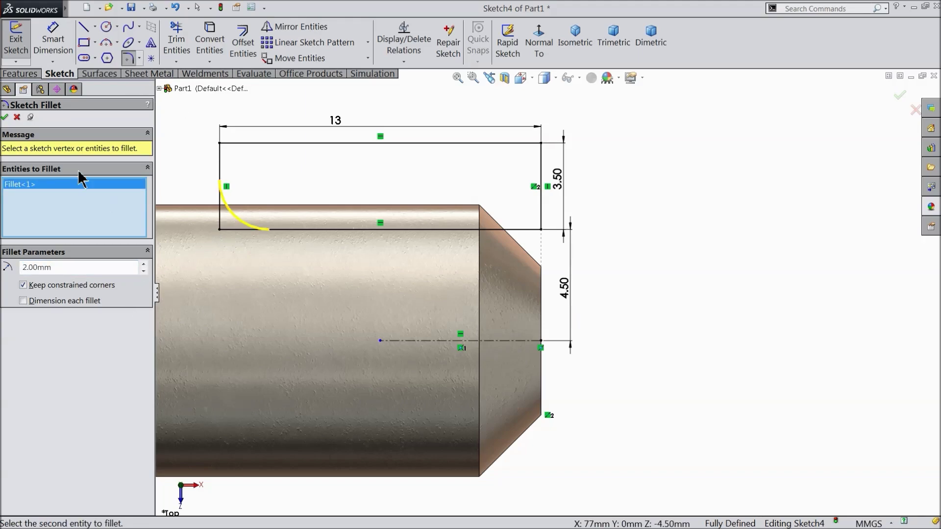
pyautogui.click(4, 117)
pyautogui.press('z')
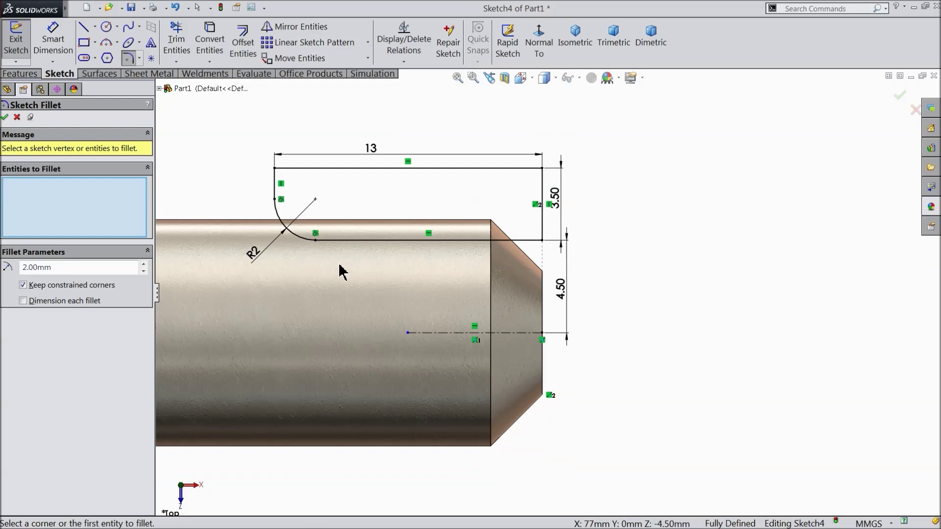
pyautogui.click(5, 117)
# Step: Cut the filleted rectangle profile out of the shaft with an extruded cut set to Through All - Both
pyautogui.click(20, 74)
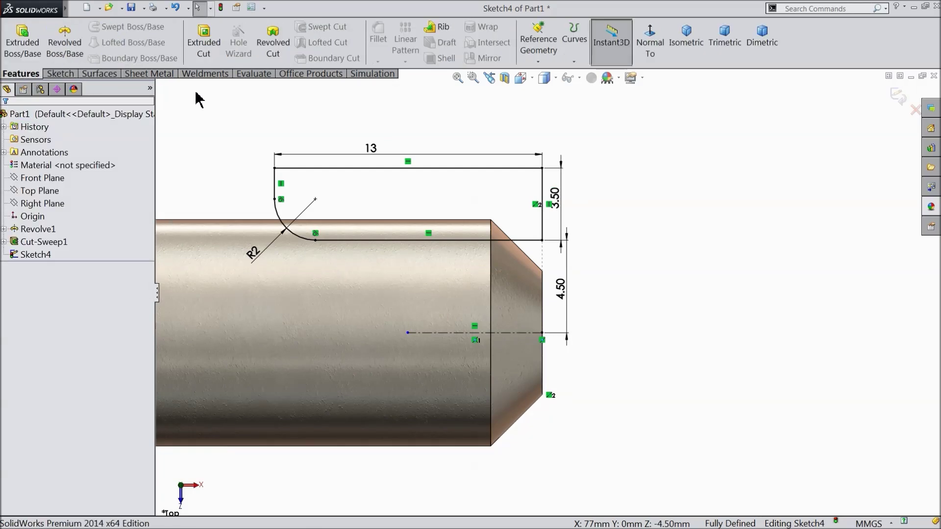
pyautogui.click(204, 45)
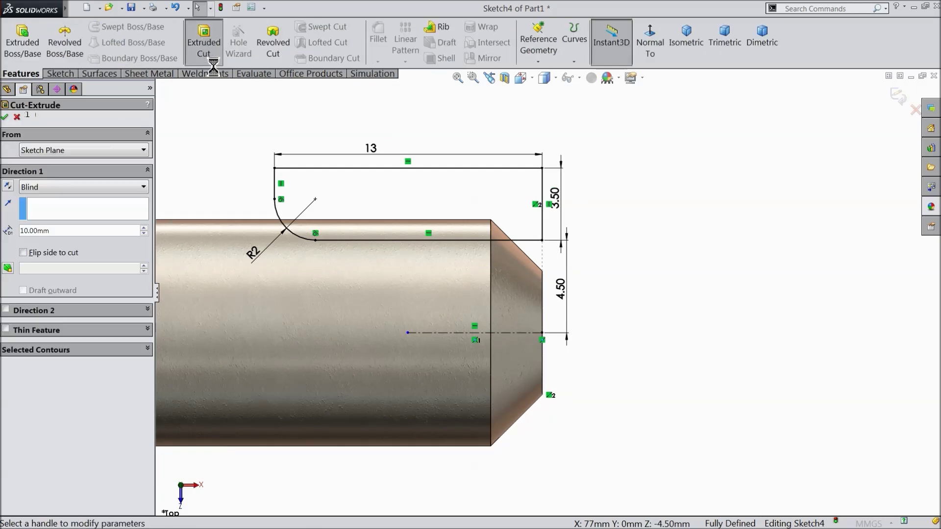
pyautogui.click(63, 189)
pyautogui.click(58, 220)
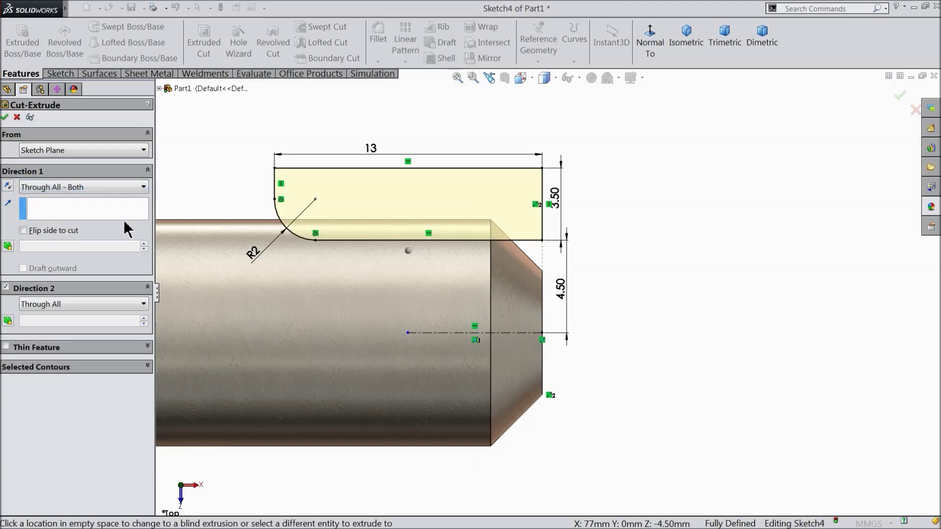
pyautogui.scroll(3, 287, 213)
pyautogui.moveTo(288, 212); pyautogui.dragTo(328, 273, button='middle')
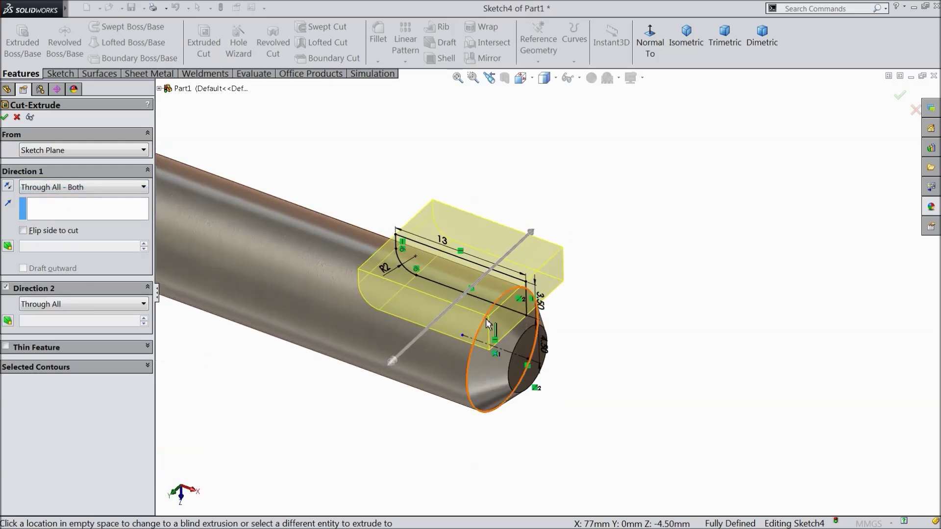
pyautogui.scroll(-3, 408, 293)
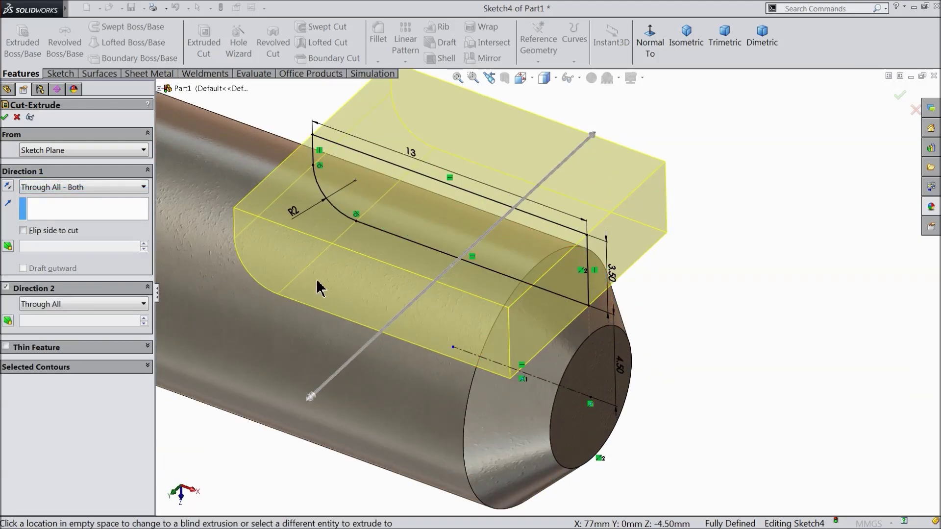
pyautogui.click(5, 118)
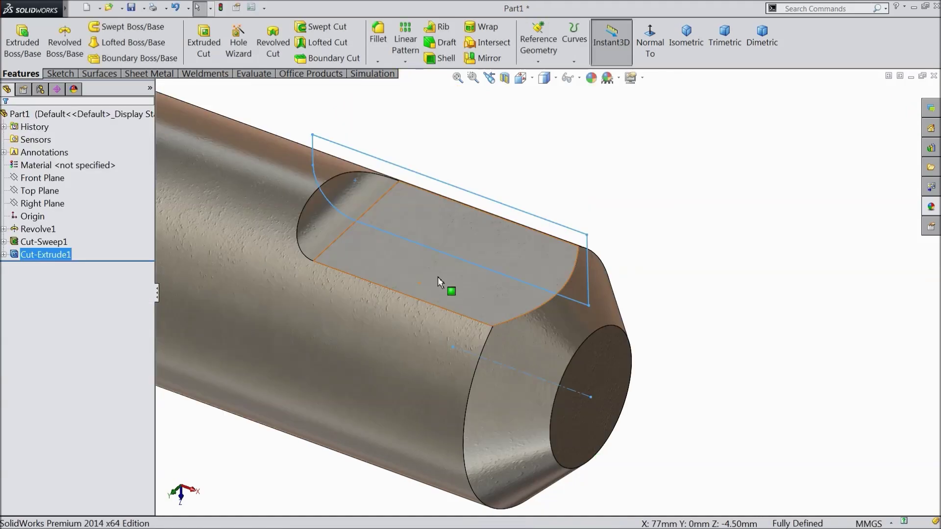
# Step: Circularly pattern the filleted flat cut about the shaft's large cylindrical face, with 4 equally spaced instances over 360 degrees
pyautogui.moveTo(616, 178)
pyautogui.mouseDown(button='middle')
pyautogui.moveTo(593, 299)
pyautogui.moveTo(601, 255)
pyautogui.moveTo(609, 254)
pyautogui.moveTo(600, 256)
pyautogui.mouseUp(button='middle')
pyautogui.scroll(5, 500, 283)
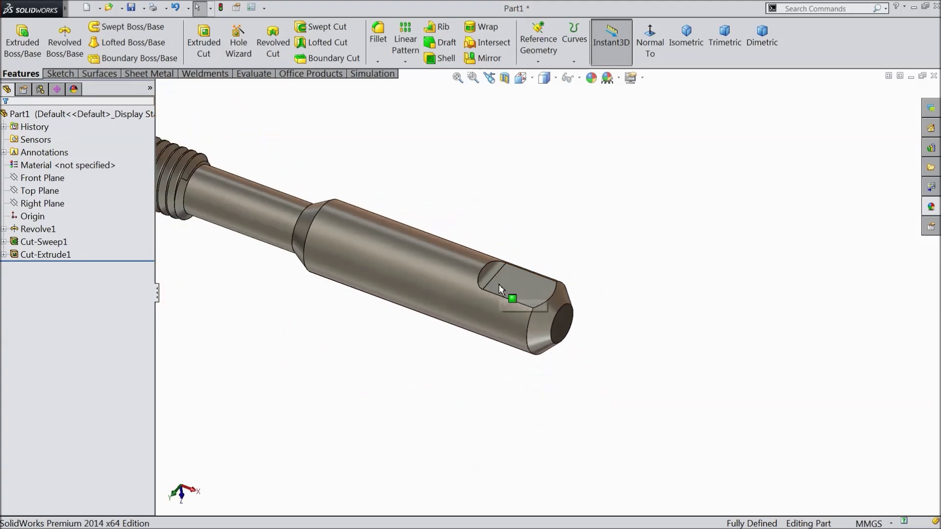
pyautogui.scroll(-4, 541, 289)
pyautogui.scroll(-2, 541, 289)
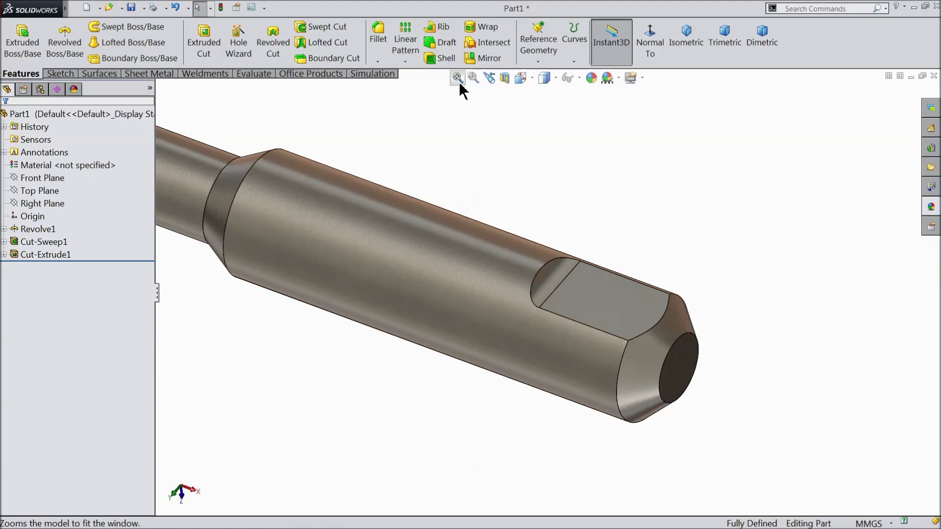
pyautogui.click(409, 60)
pyautogui.click(425, 89)
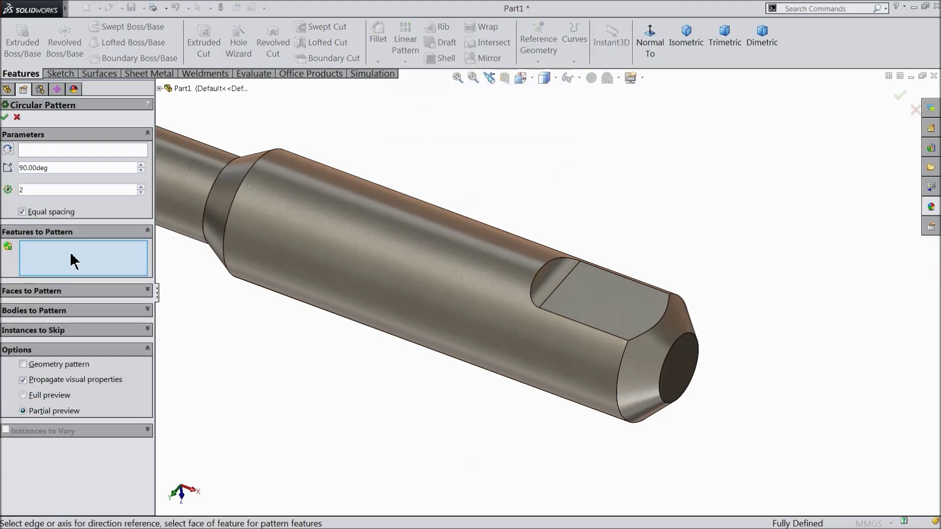
pyautogui.click(579, 293)
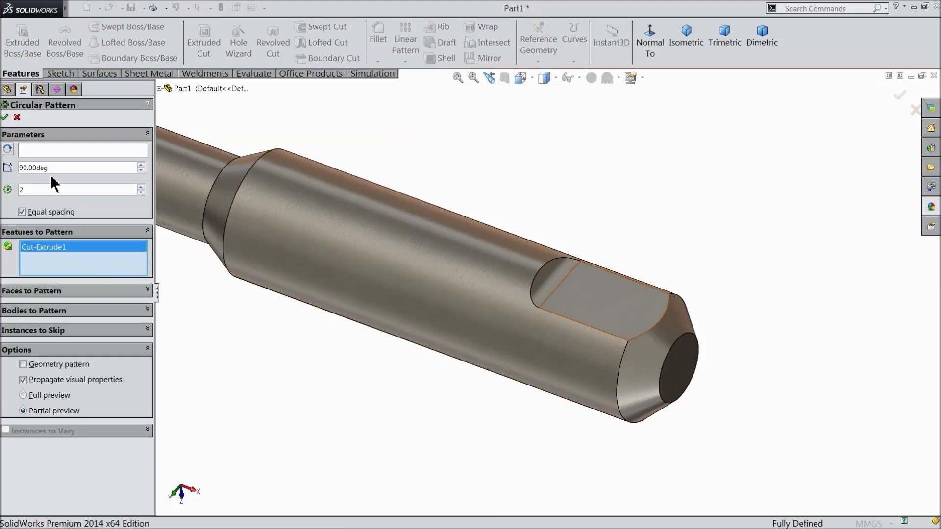
pyautogui.click(48, 149)
pyautogui.click(317, 241)
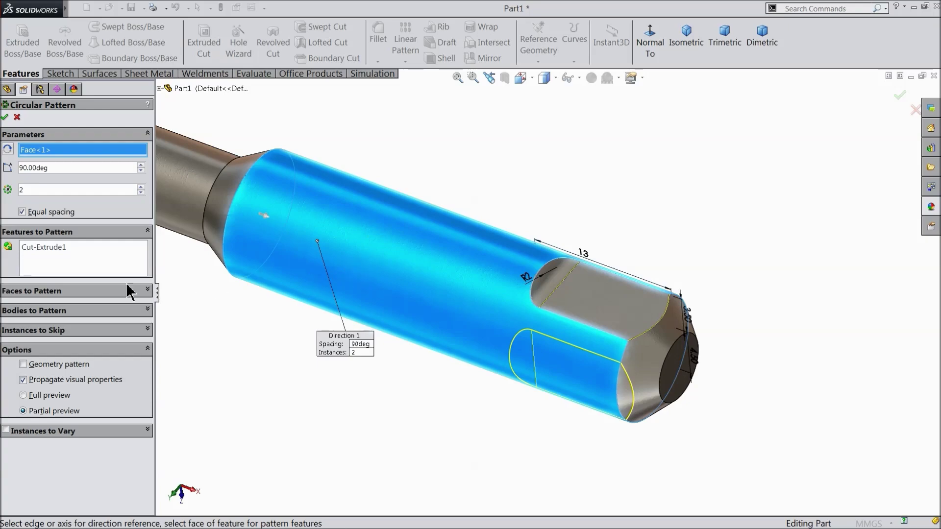
pyautogui.write('4')
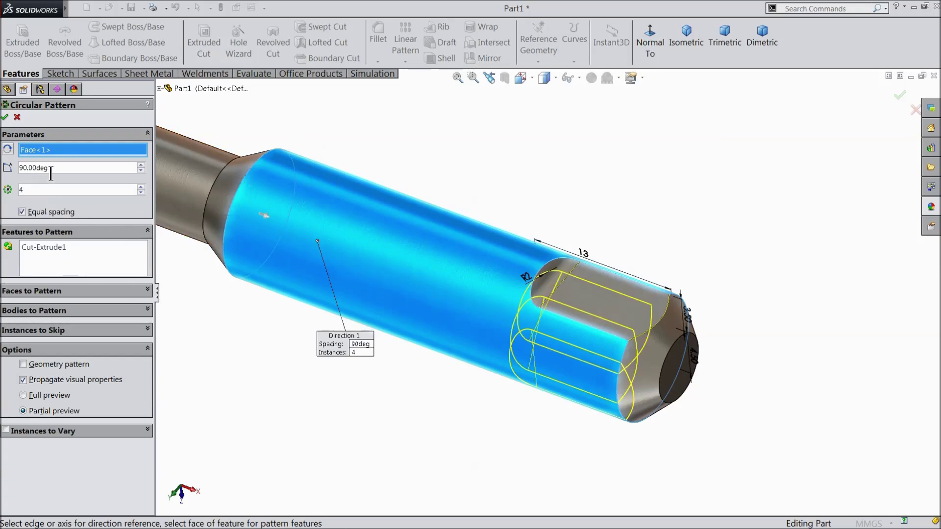
pyautogui.write('360')
pyautogui.press('Return')
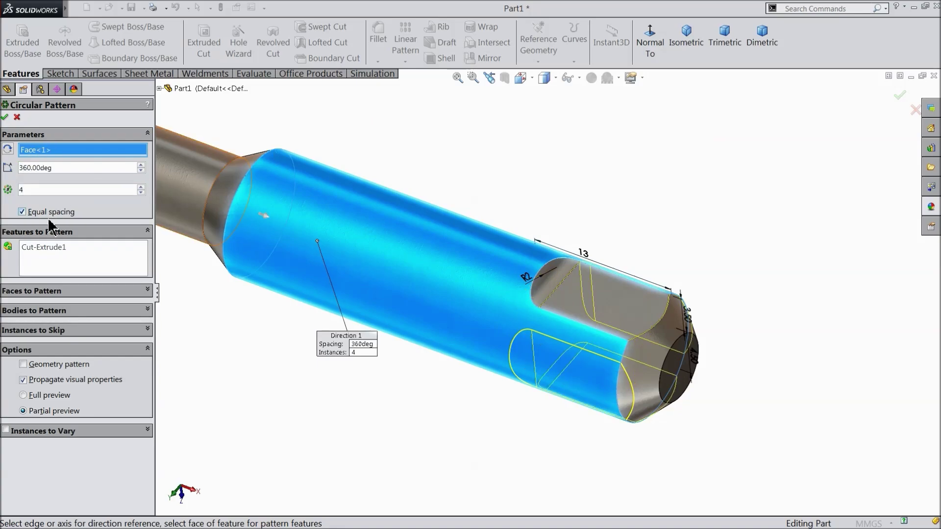
pyautogui.click(4, 118)
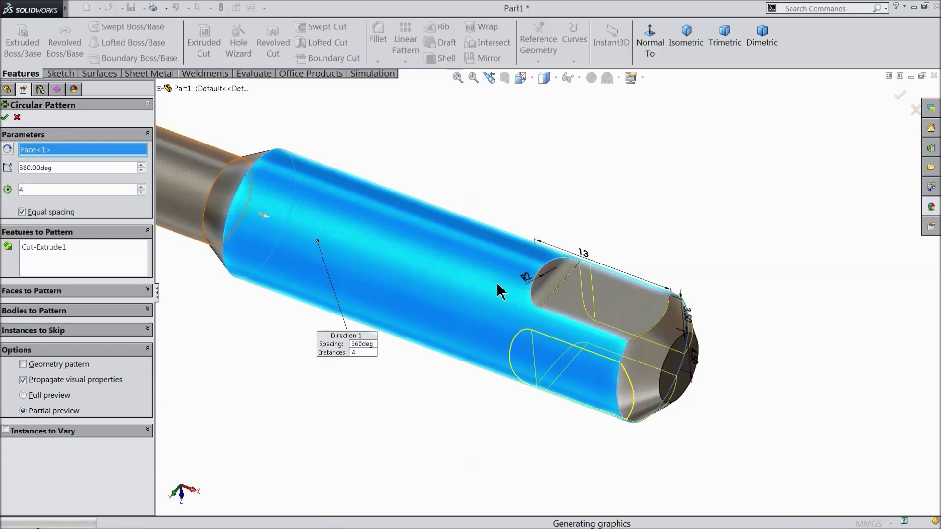
# Step: Inspect the whole shaft from several angles, from the threaded point to the patterned flats
pyautogui.moveTo(548, 419)
pyautogui.mouseDown(button='middle')
pyautogui.moveTo(504, 294)
pyautogui.moveTo(479, 319)
pyautogui.moveTo(508, 340)
pyautogui.moveTo(542, 406)
pyautogui.moveTo(566, 420)
pyautogui.mouseUp(button='middle')
pyautogui.scroll(3, 587, 364)
pyautogui.scroll(3, 559, 333)
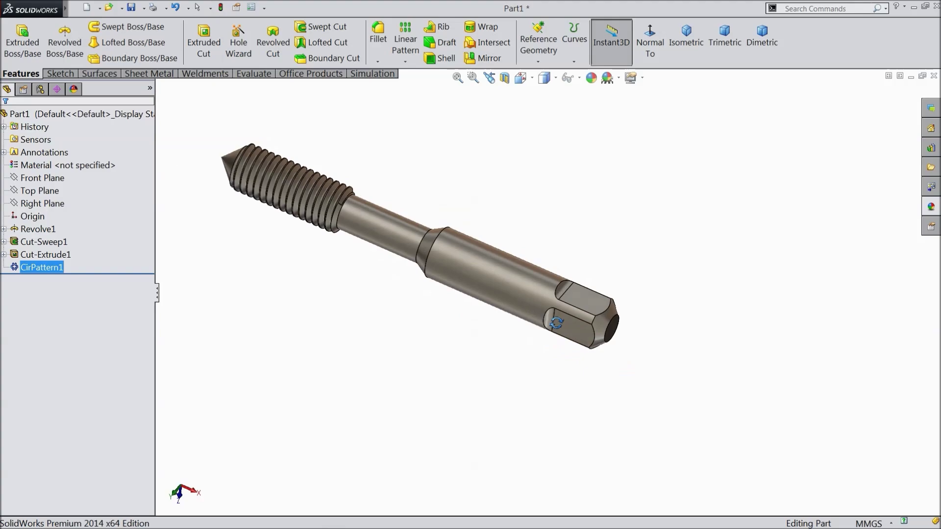
pyautogui.scroll(-3, 426, 279)
pyautogui.scroll(1, 426, 219)
pyautogui.scroll(-2, 426, 219)
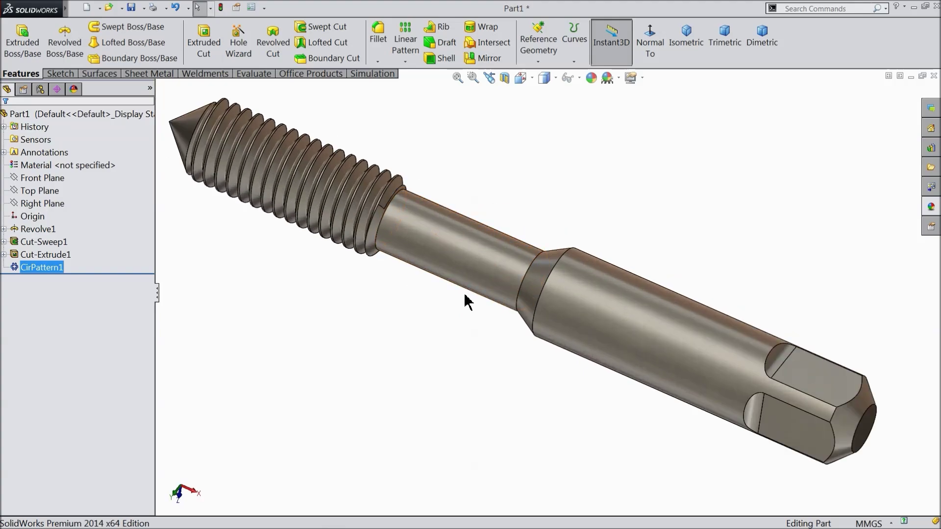
pyautogui.moveTo(464, 301)
pyautogui.mouseDown(button='middle')
pyautogui.moveTo(483, 252)
pyautogui.moveTo(462, 296)
pyautogui.mouseUp(button='middle')
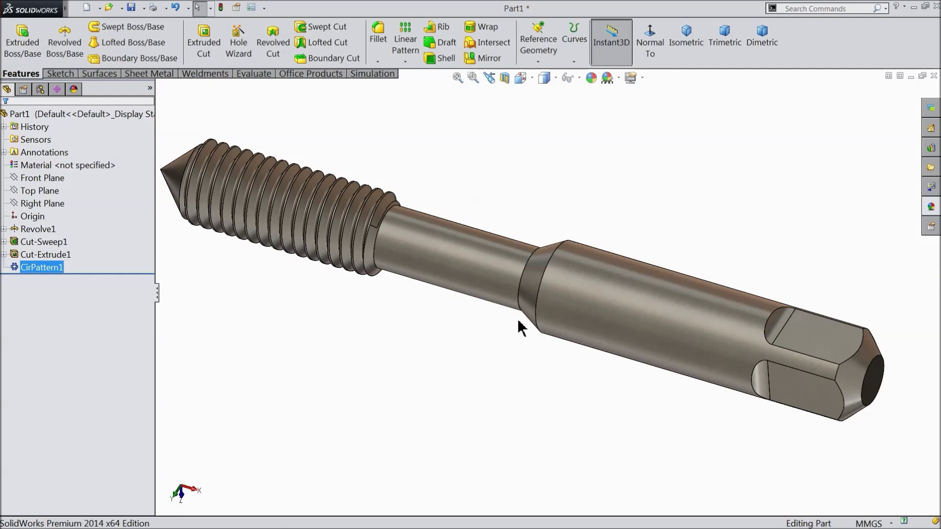
pyautogui.moveTo(518, 321); pyautogui.dragTo(336, 267, button='middle')
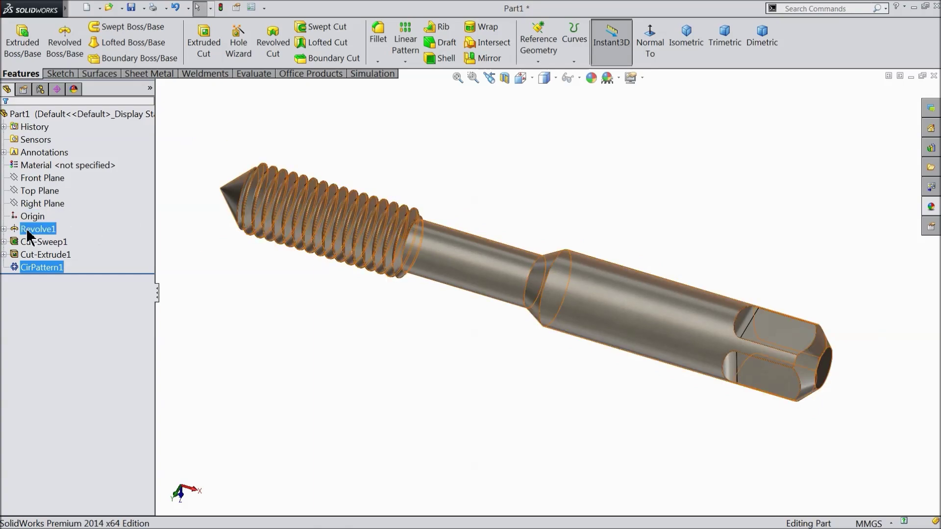
# Step: Start a new sketch on the Front Plane and view it face-on around the threaded end
pyautogui.click(16, 180)
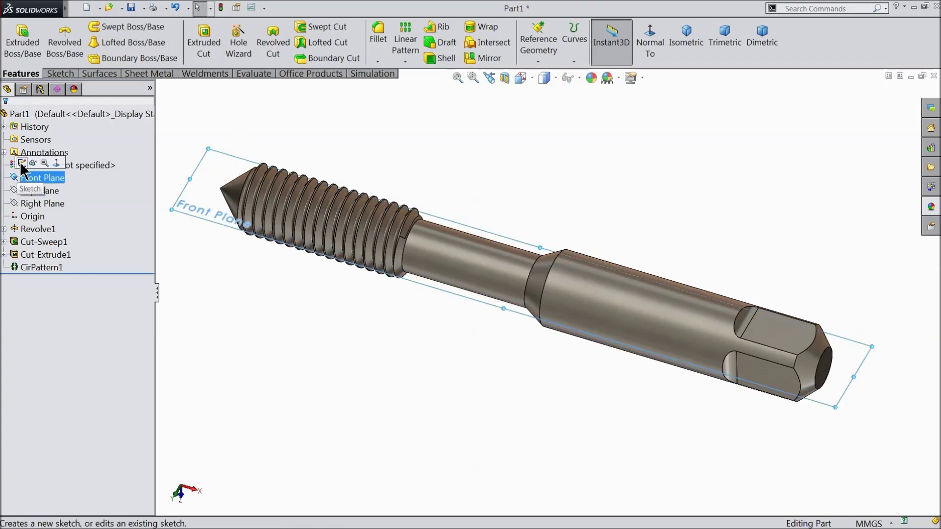
pyautogui.click(22, 164)
pyautogui.click(638, 45)
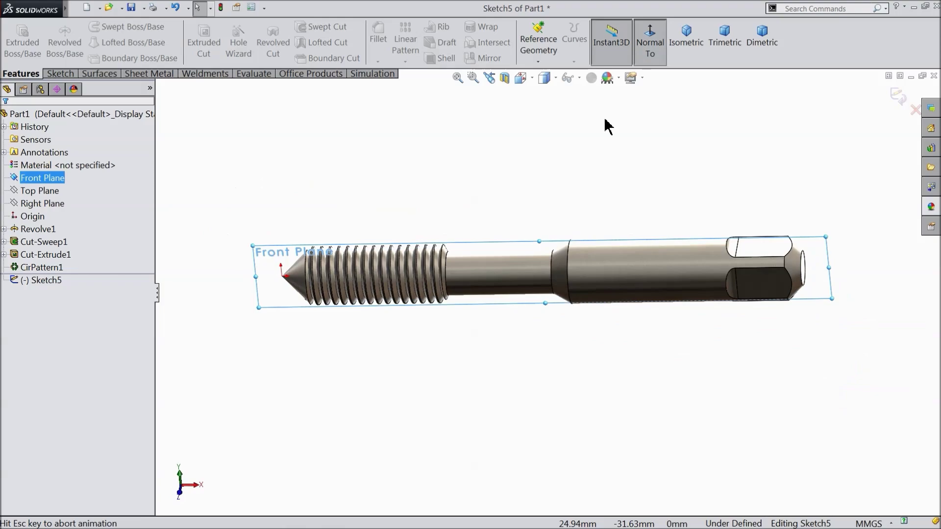
pyautogui.scroll(-3, 465, 279)
pyautogui.click(171, 189)
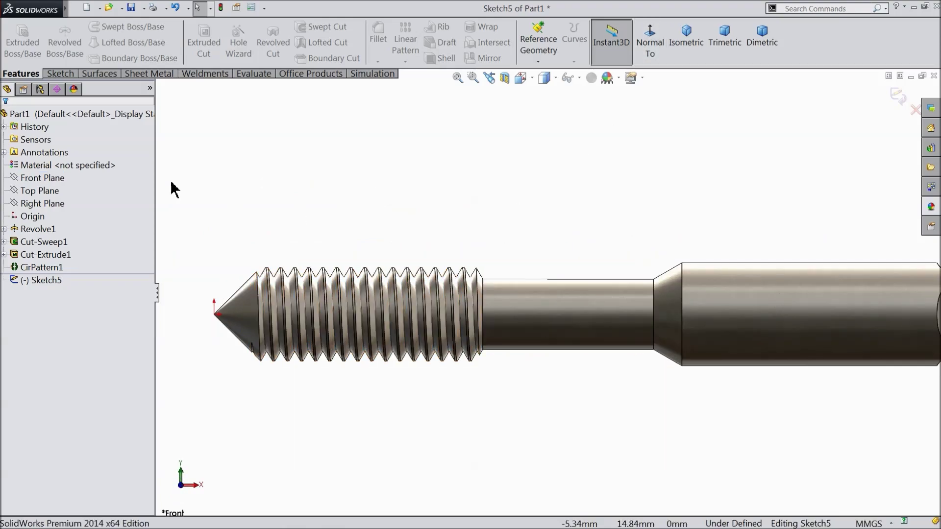
# Step: Sketch a nearly horizontal line about 28 mm long above the thread, continued by an upward-curving tangent arc of about 18 mm radius
pyautogui.click(59, 74)
pyautogui.click(84, 26)
pyautogui.scroll(-2, 333, 289)
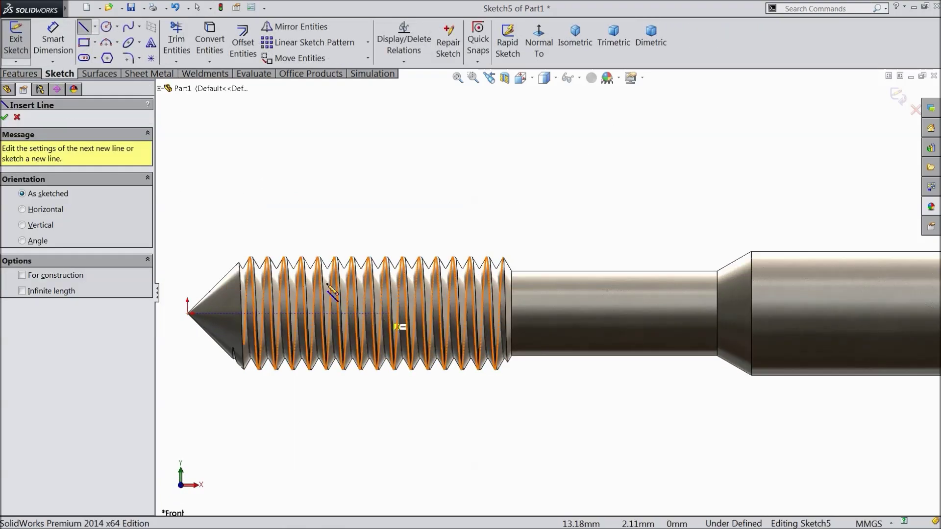
pyautogui.click(189, 227)
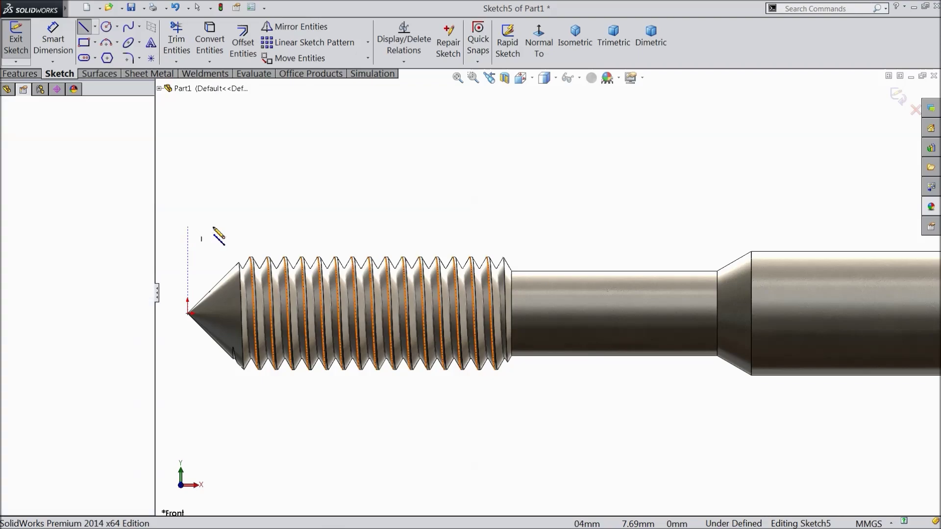
pyautogui.click(506, 223)
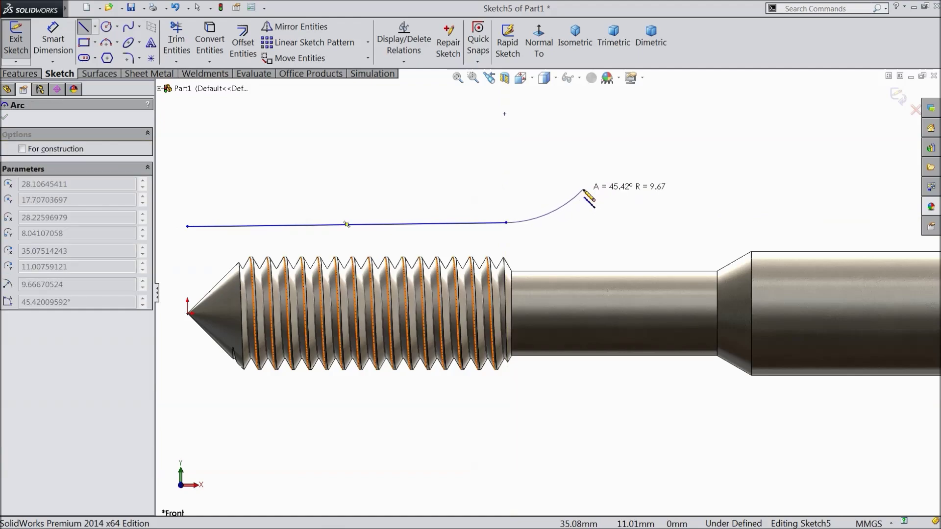
pyautogui.click(631, 176)
pyautogui.rightClick(662, 142)
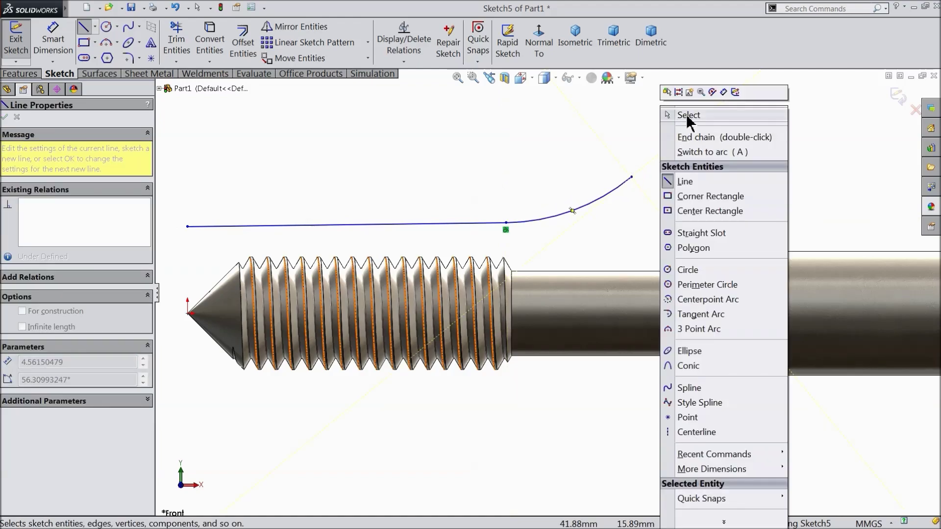
pyautogui.click(669, 116)
pyautogui.scroll(2, 592, 269)
pyautogui.scroll(-2, 559, 279)
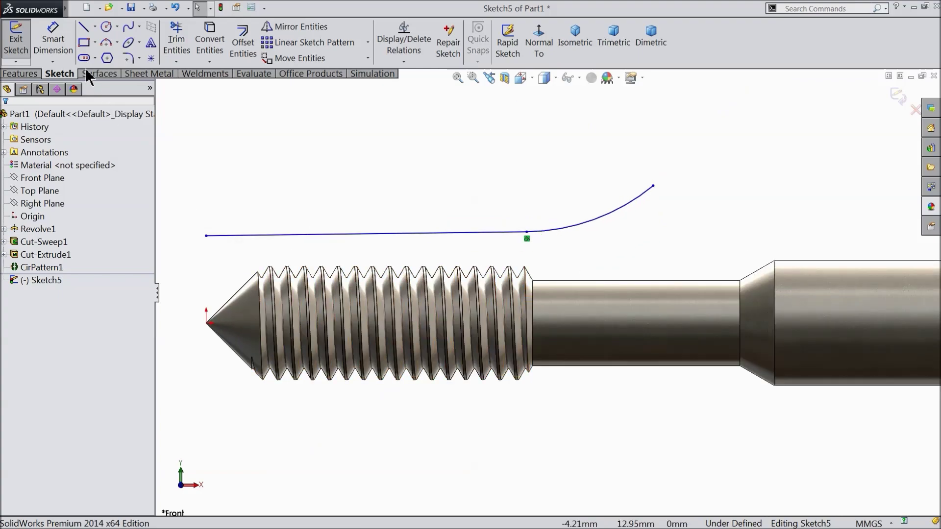
# Step: Align the line's free end vertically with the shaft's pointed tip using a Vertical relation
pyautogui.keyDown('ctrl'); pyautogui.click(206, 237); pyautogui.keyUp('ctrl')
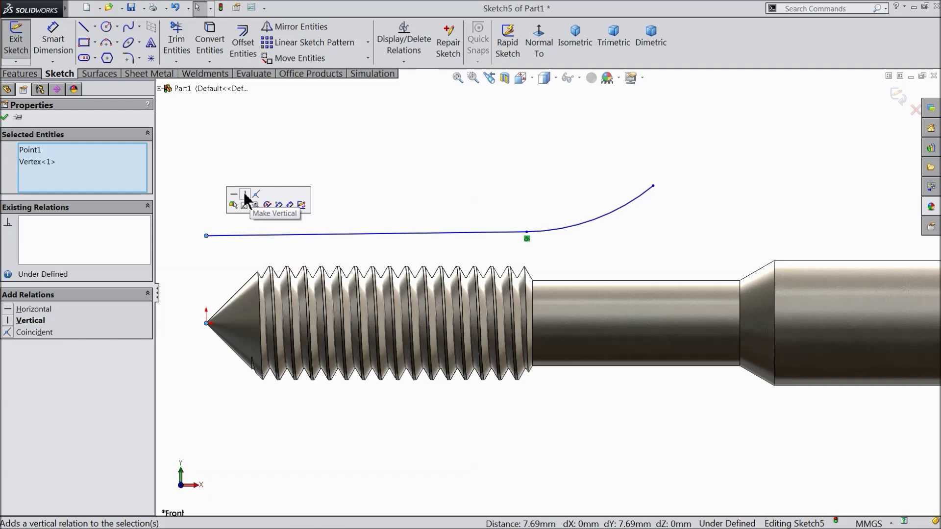
pyautogui.click(248, 196)
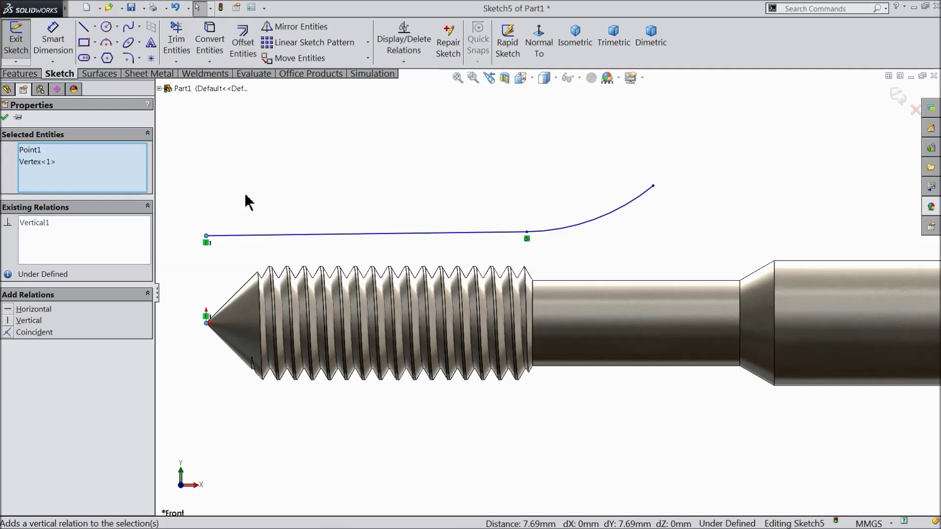
pyautogui.click(5, 118)
# Step: Dimension the line's horizontal length as 31 mm
pyautogui.click(52, 39)
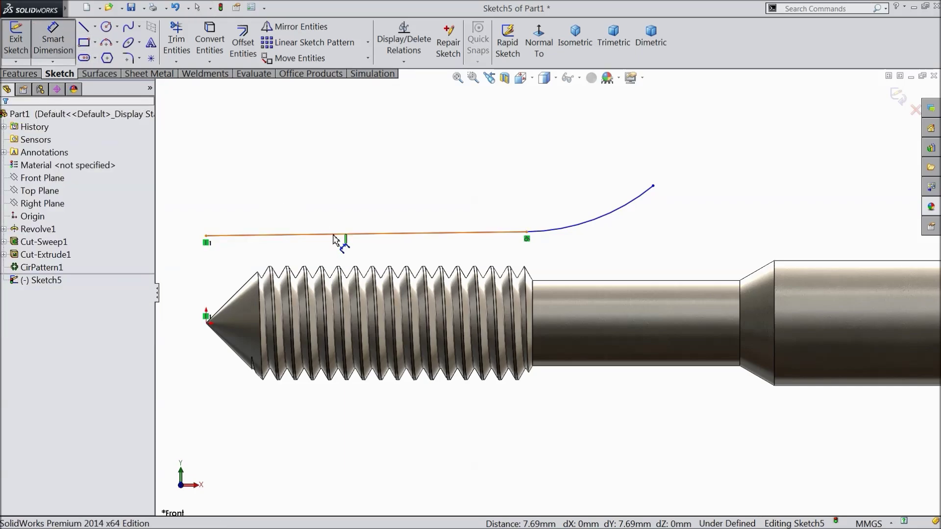
pyautogui.click(334, 236)
pyautogui.click(335, 194)
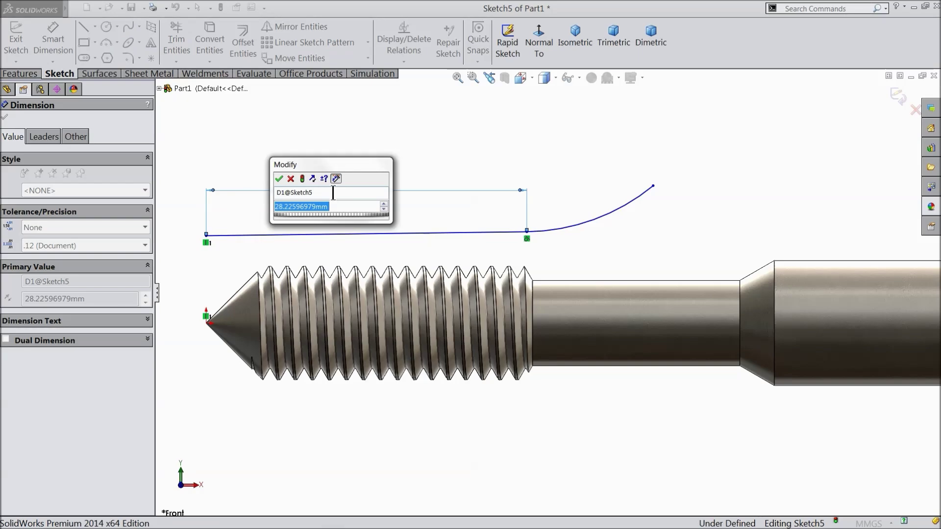
pyautogui.write('31')
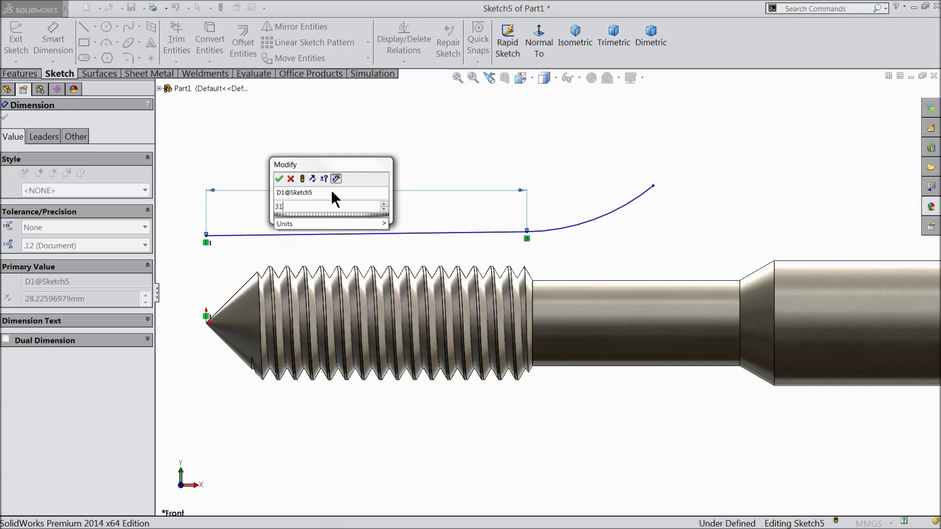
pyautogui.click(277, 180)
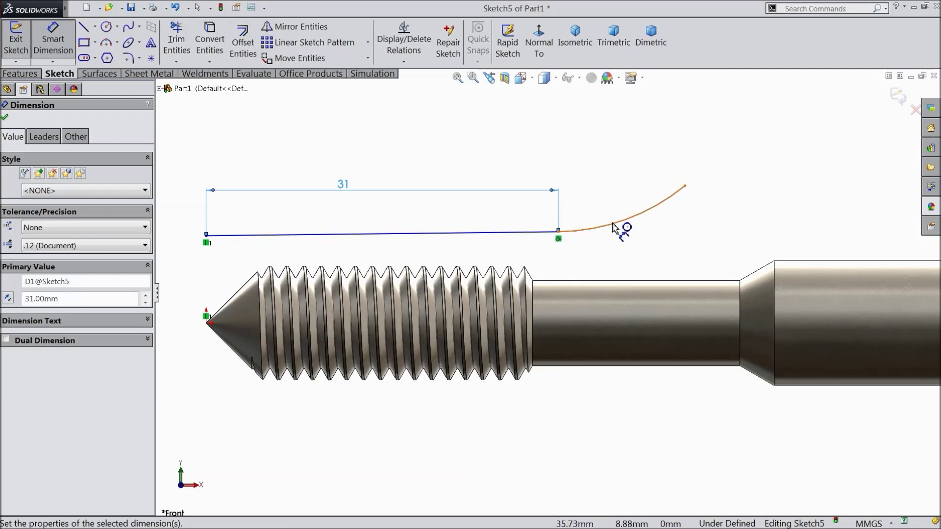
# Step: Dimension the tangent arc's radius as 18 mm
pyautogui.click(612, 227)
pyautogui.click(612, 198)
pyautogui.write('18')
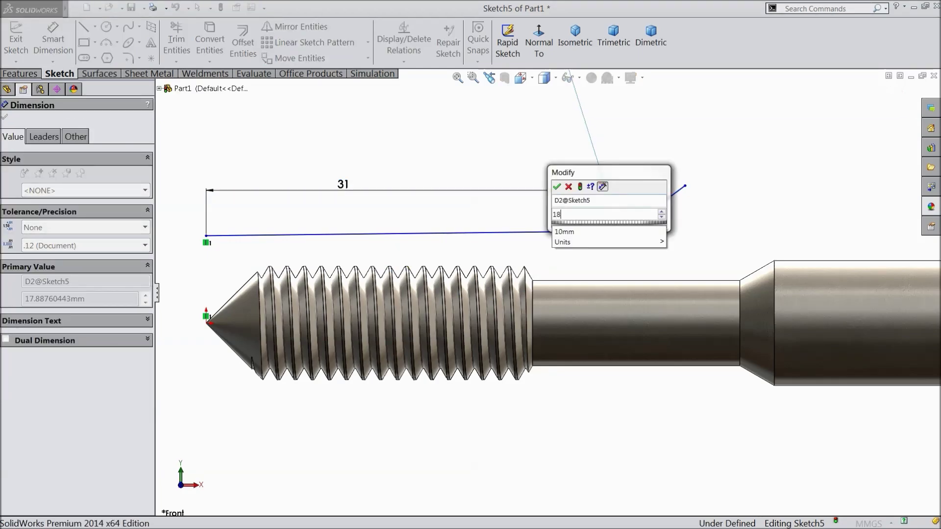
# Step: Set the radius of the arc at the end of the path line to 18.2 mm
pyautogui.write('.2')
pyautogui.press('Return')
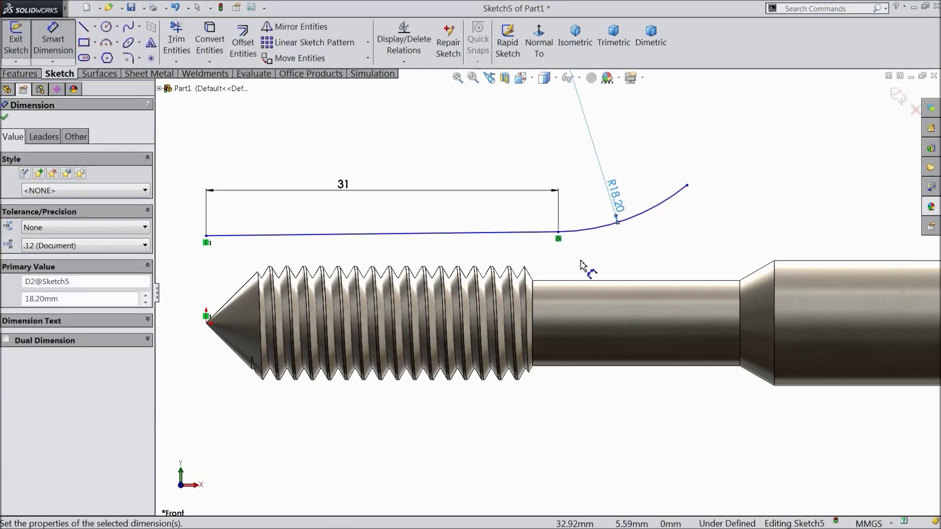
pyautogui.click(6, 118)
pyautogui.scroll(1, 299, 258)
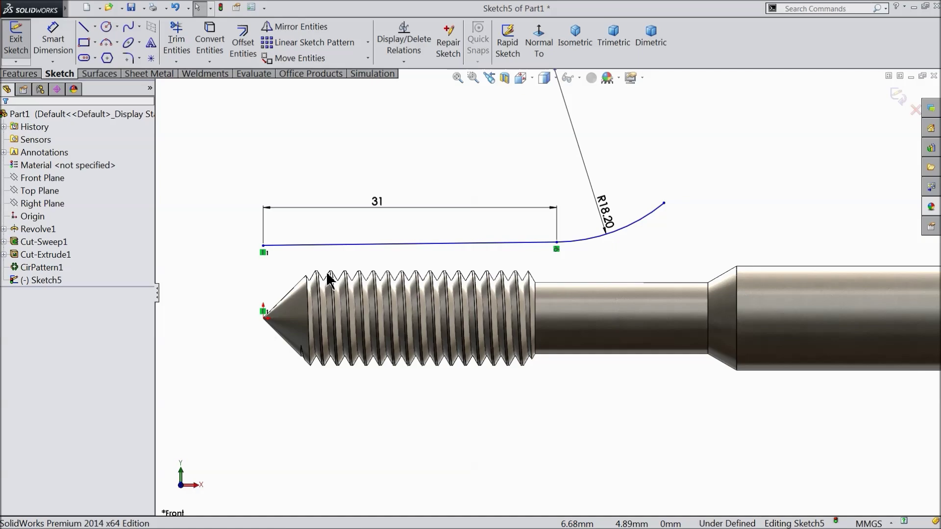
# Step: Dimension the path line's start point 7.5 mm above the origin and exit the sketch
pyautogui.click(53, 39)
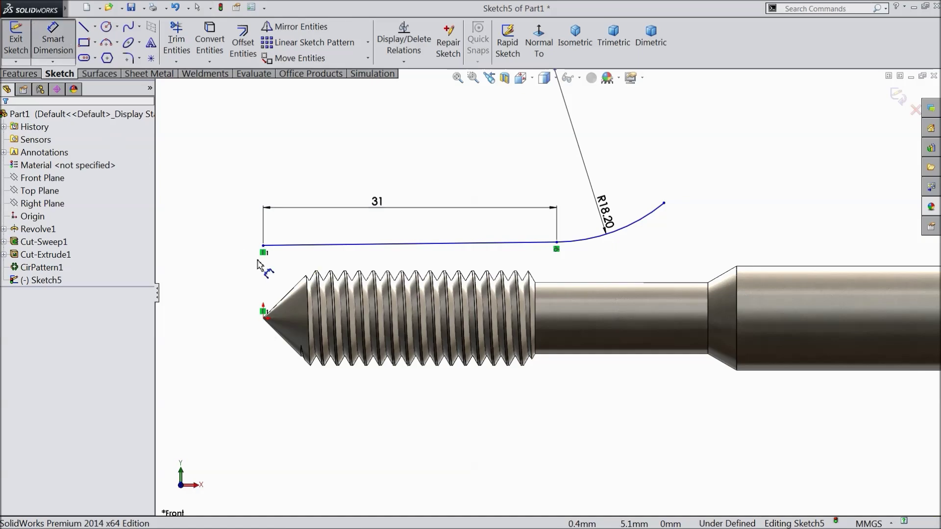
pyautogui.click(264, 246)
pyautogui.click(264, 319)
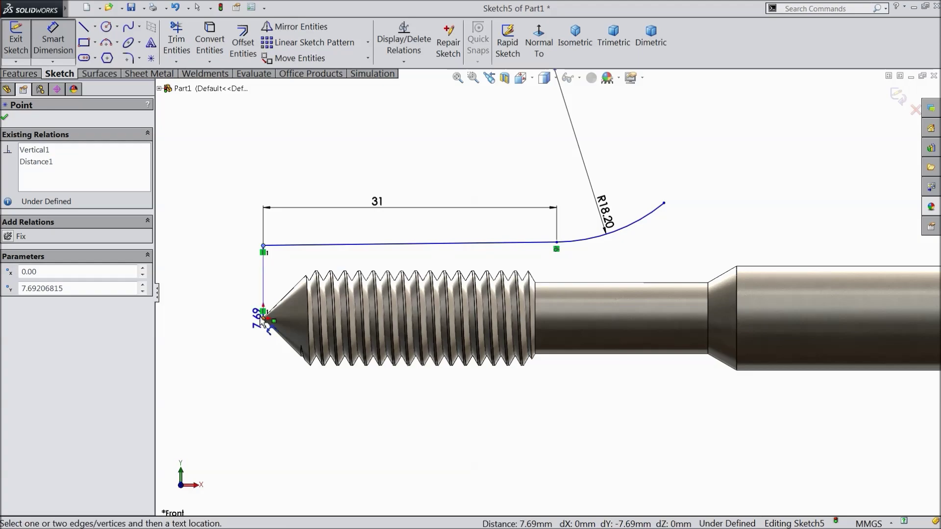
pyautogui.click(211, 286)
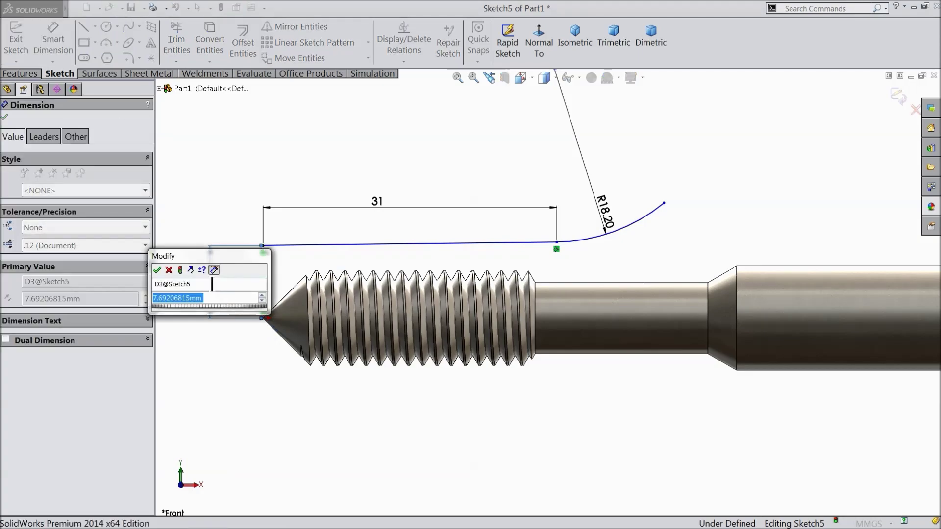
pyautogui.write('7.5')
pyautogui.press('Return')
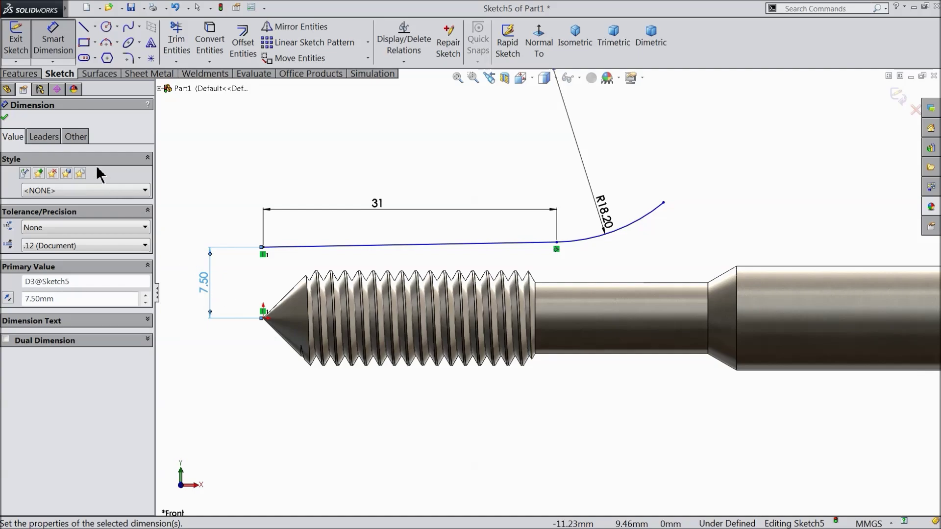
pyautogui.click(6, 118)
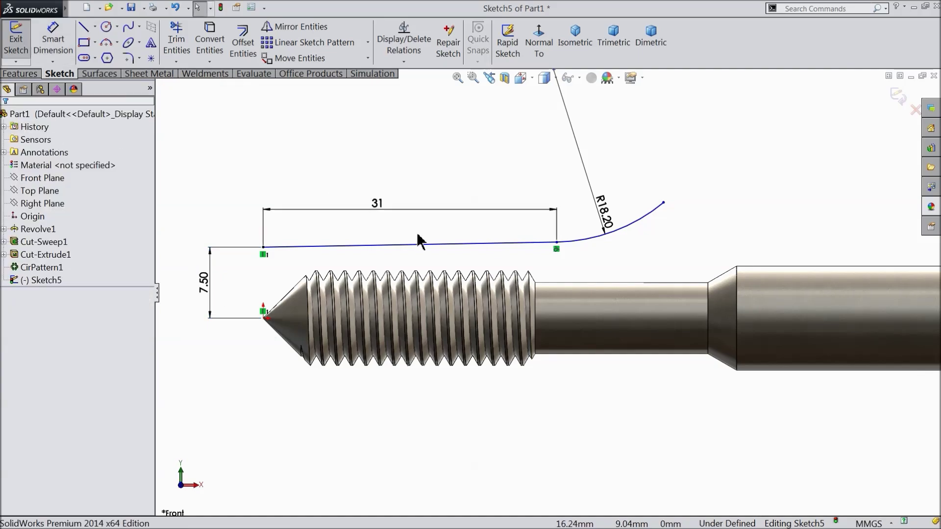
pyautogui.scroll(3, 490, 241)
pyautogui.click(899, 97)
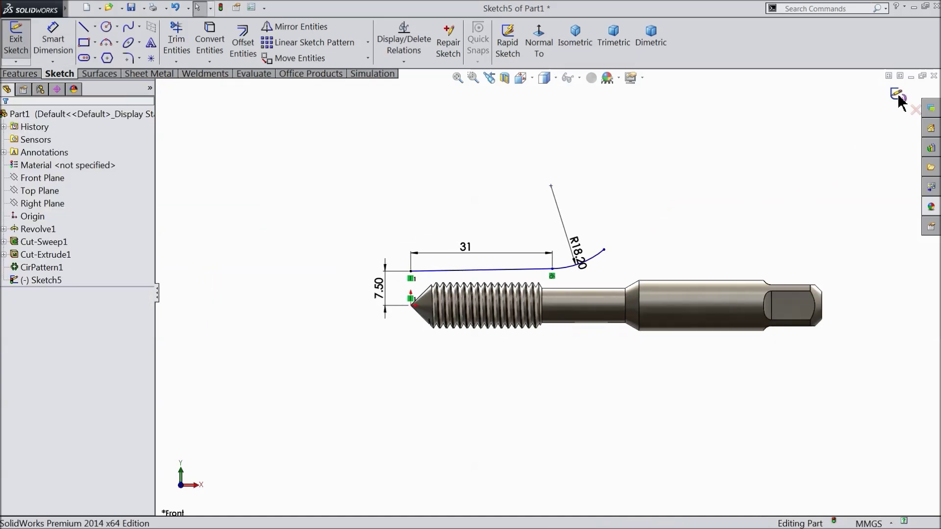
# Step: Start a new sketch on the Right Plane and view it head-on from the pointed tip's side
pyautogui.click(205, 243)
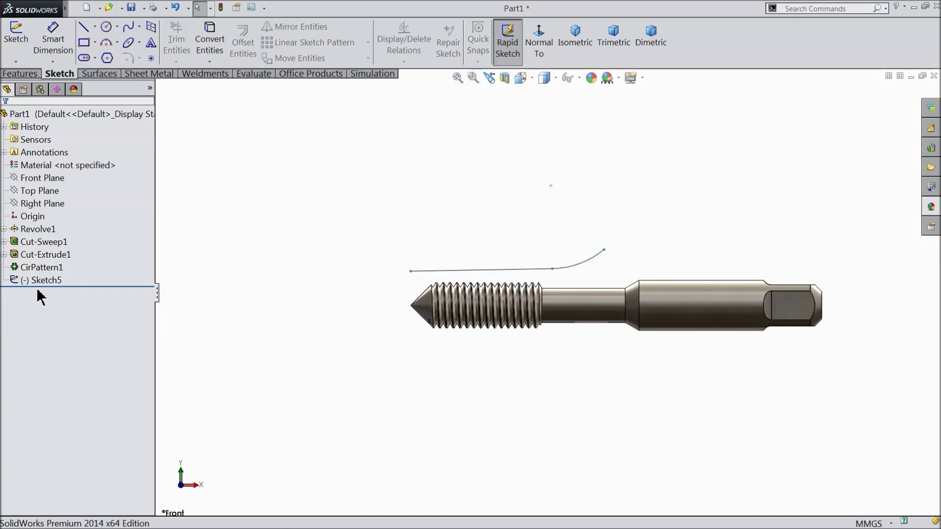
pyautogui.click(28, 208)
pyautogui.click(59, 192)
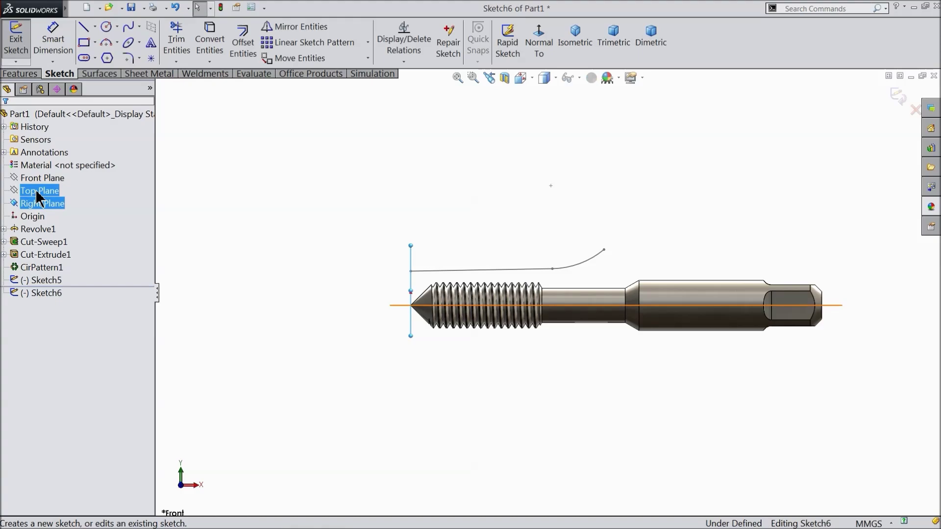
pyautogui.click(538, 47)
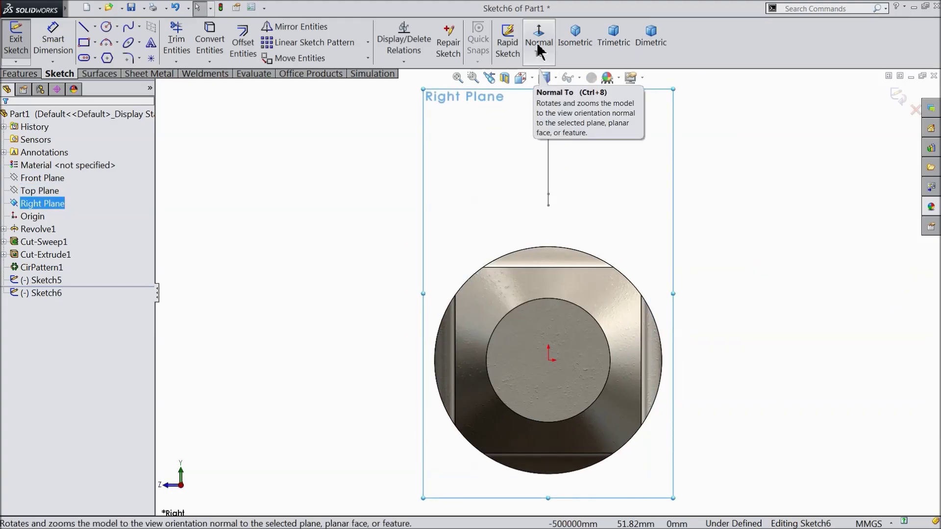
pyautogui.click(537, 44)
pyautogui.scroll(-3, 577, 324)
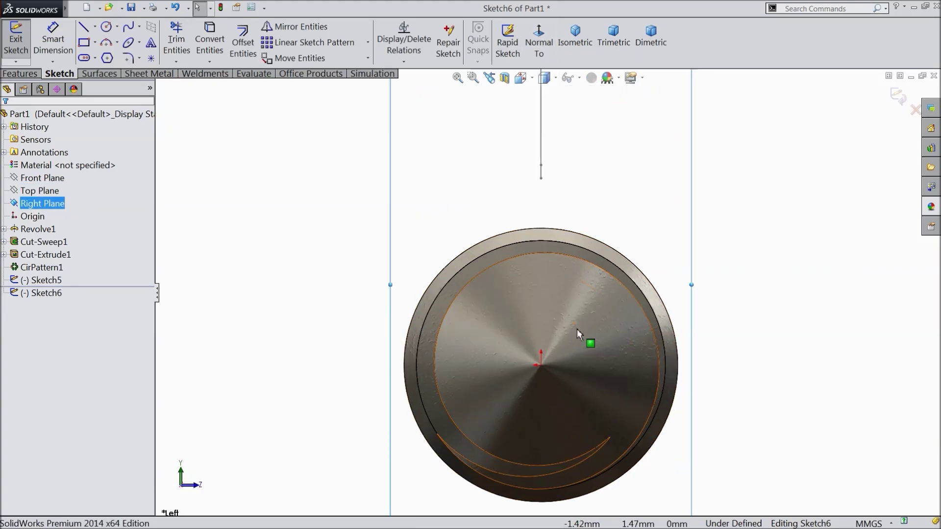
pyautogui.scroll(2, 564, 323)
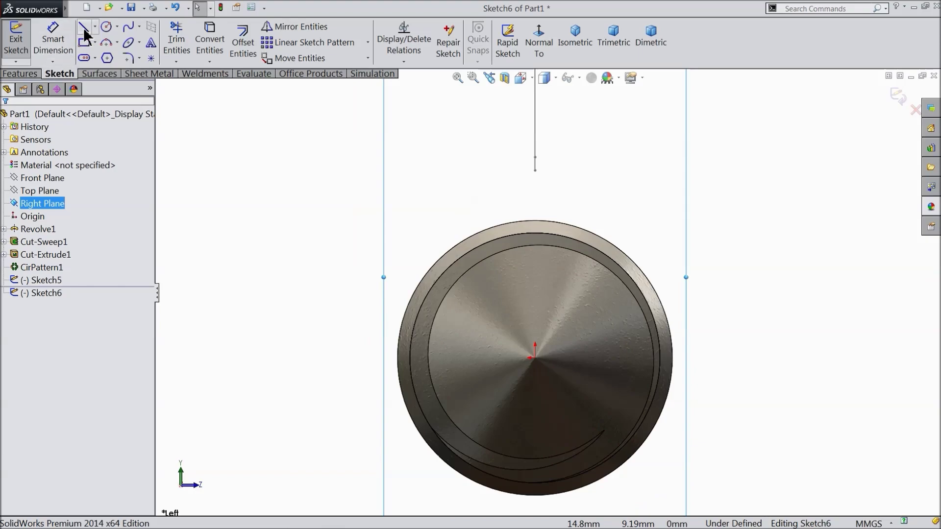
# Step: Sketch an open three-point spline that starts above the round outline, dips towards its centre and ends outside its upper edge
pyautogui.click(129, 27)
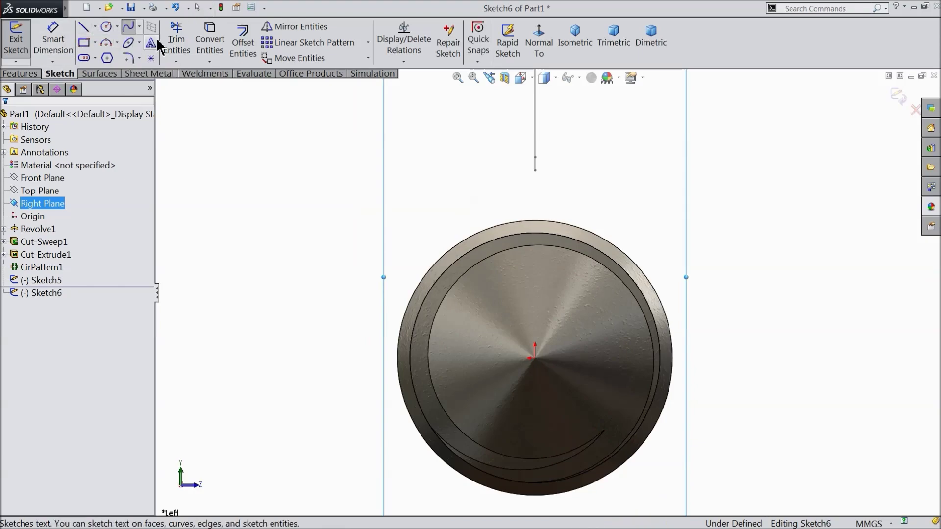
pyautogui.click(602, 189)
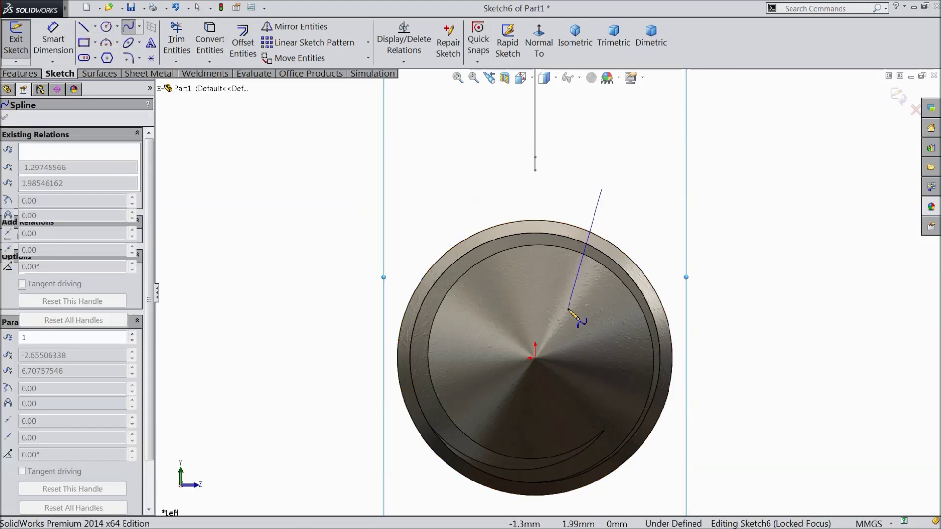
pyautogui.click(564, 314)
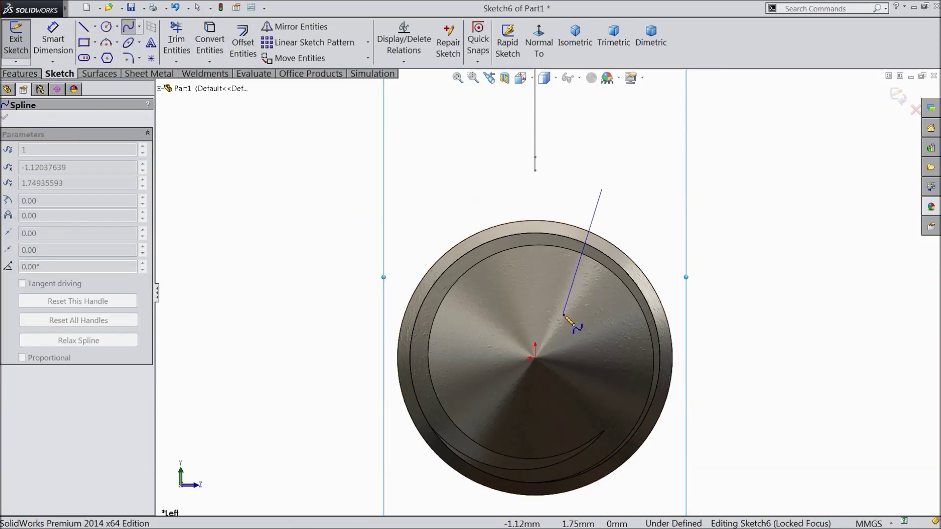
pyautogui.rightClick(371, 254)
pyautogui.click(407, 160)
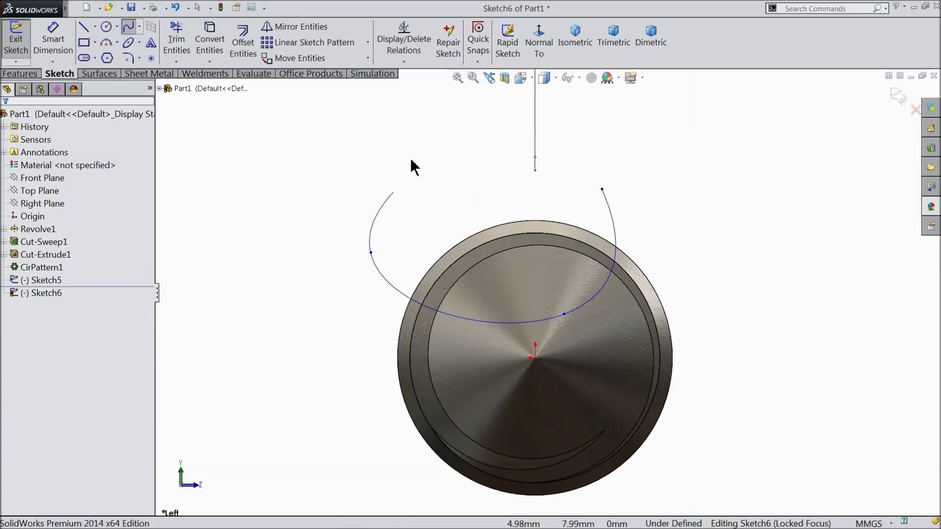
# Step: Close the spline profile with a straight line about 9.6 mm long between its two endpoints
pyautogui.click(84, 27)
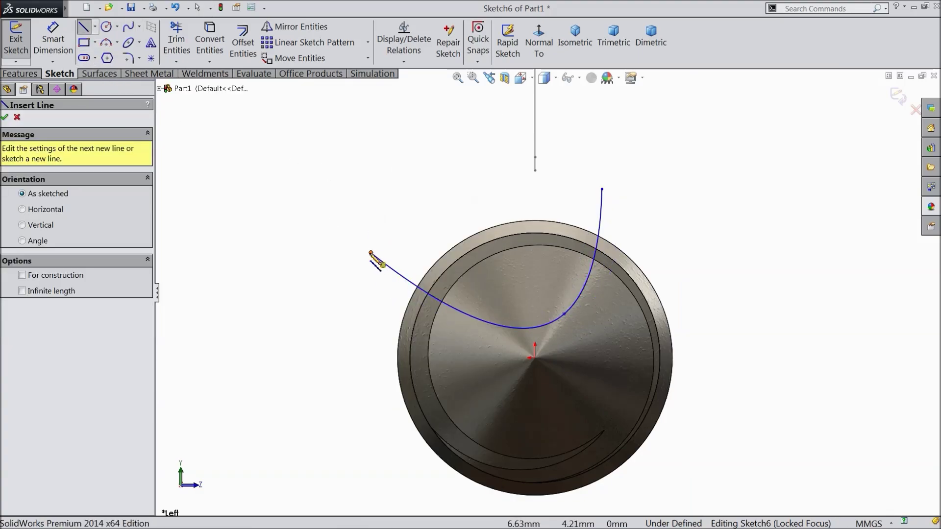
pyautogui.click(371, 254)
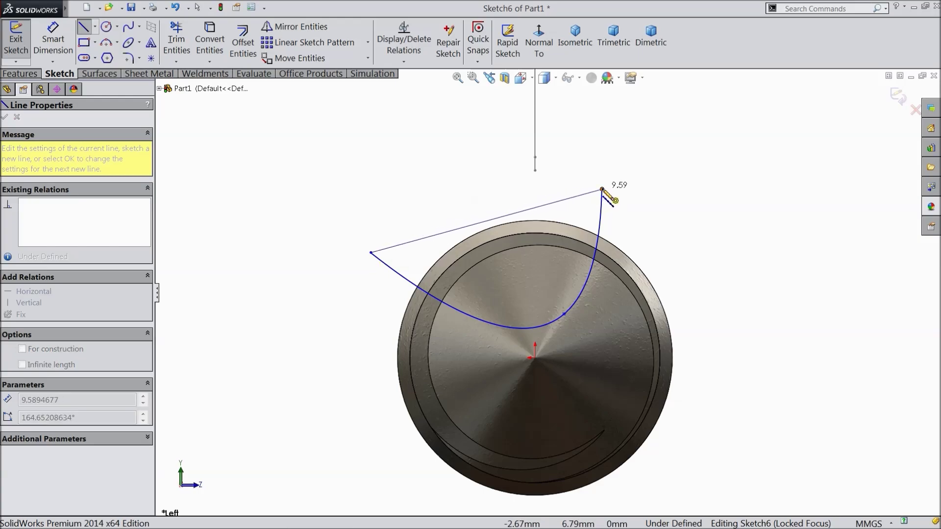
pyautogui.click(602, 190)
pyautogui.rightClick(603, 191)
pyautogui.click(632, 152)
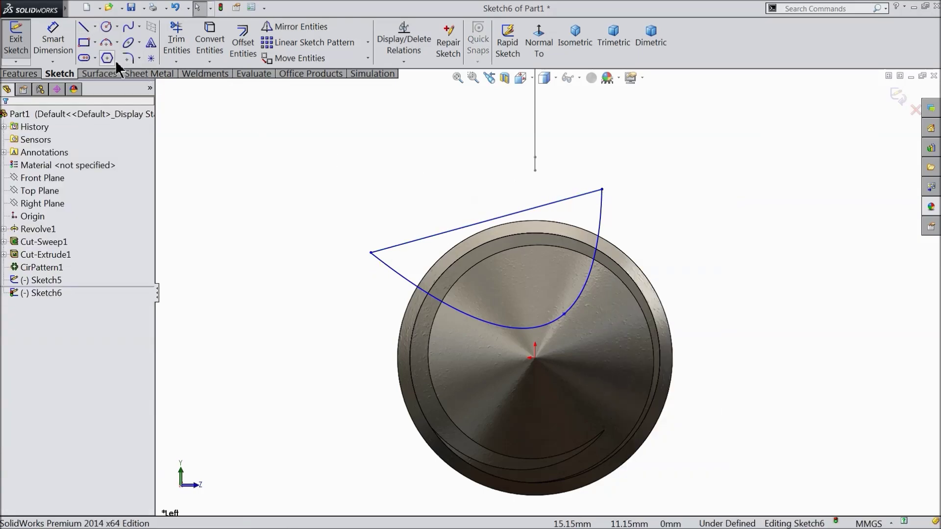
# Step: Dimension the straight closing line of the profile and set its length to 7.3 mm
pyautogui.click(52, 49)
pyautogui.click(482, 225)
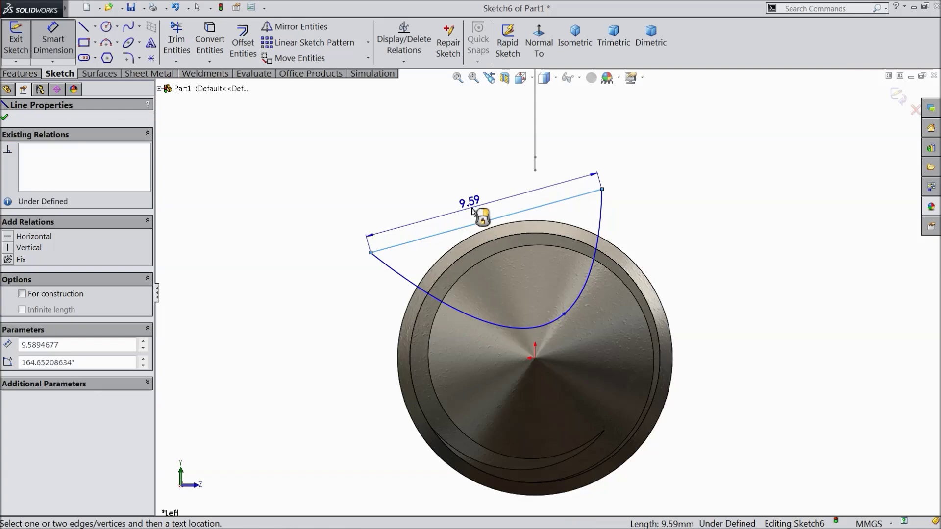
pyautogui.click(473, 212)
pyautogui.write('7.3')
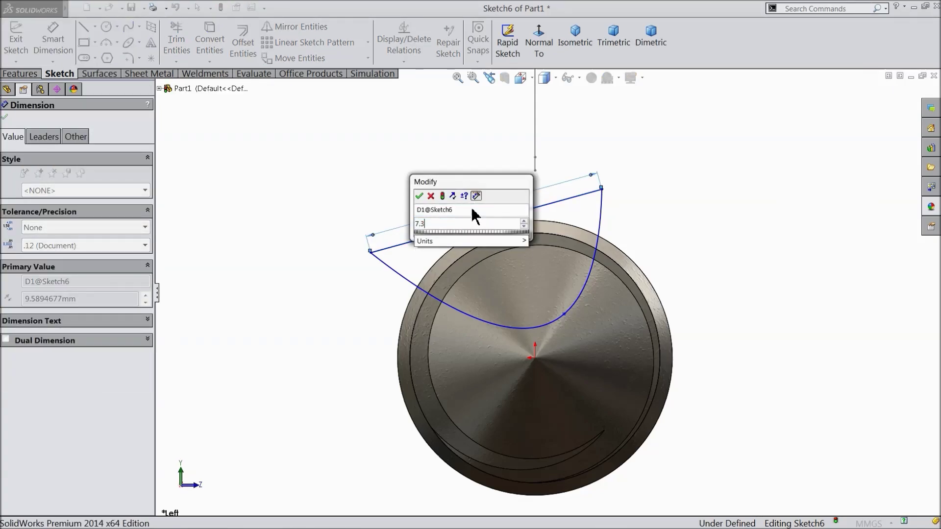
pyautogui.press('Return')
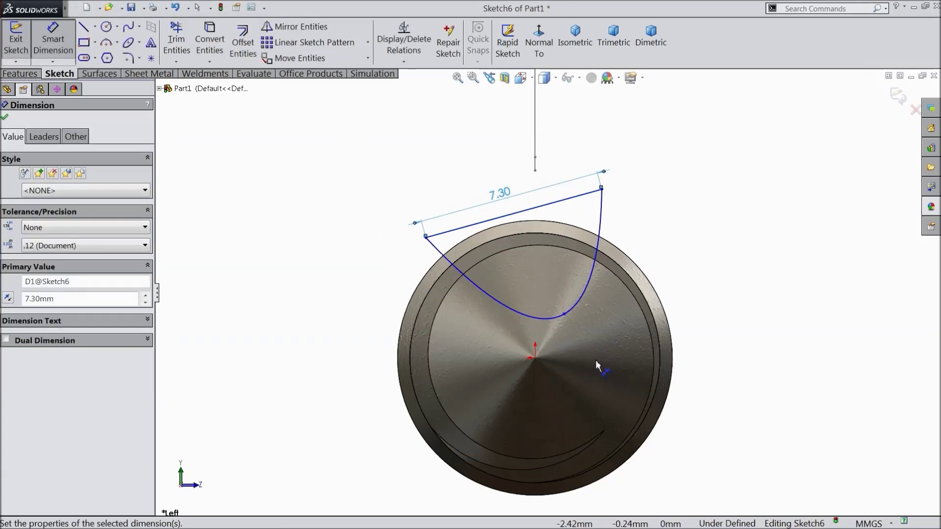
# Step: Dimension the horizontal distance from the origin to the closing line's upper endpoint as 2.04 mm
pyautogui.scroll(2, 588, 360)
pyautogui.scroll(-2, 584, 360)
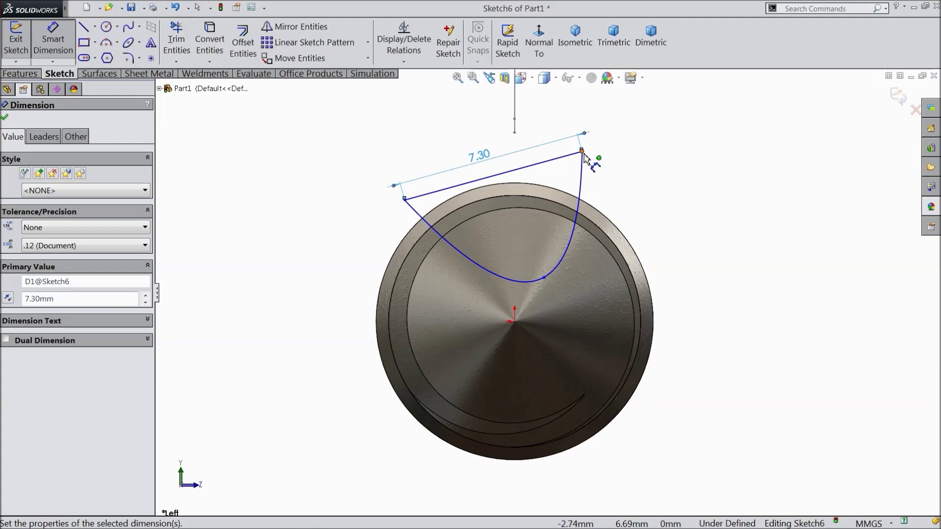
pyautogui.click(582, 152)
pyautogui.click(514, 322)
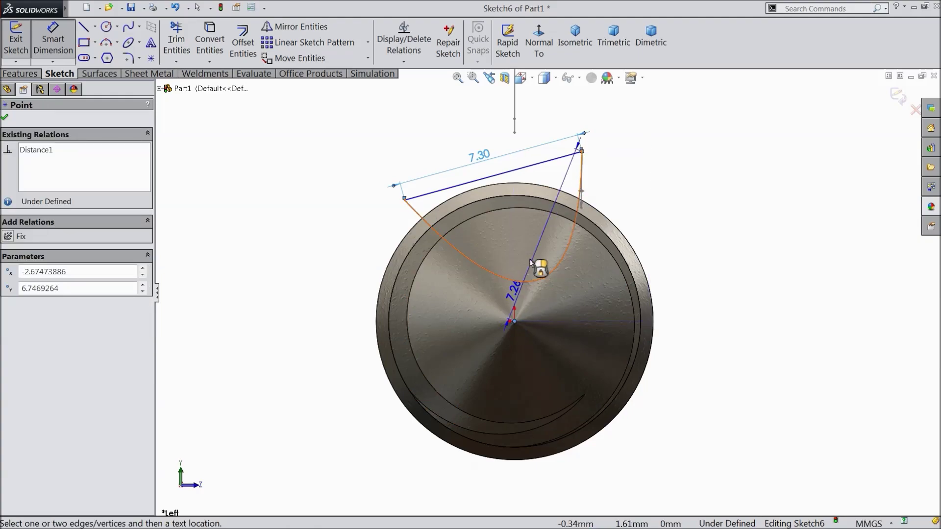
pyautogui.scroll(2, 542, 269)
pyautogui.click(546, 161)
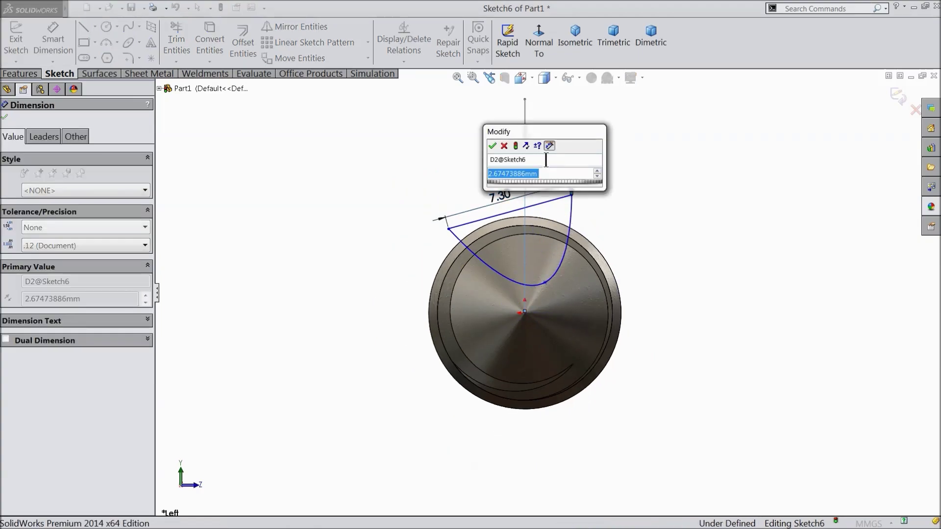
pyautogui.write('2.04')
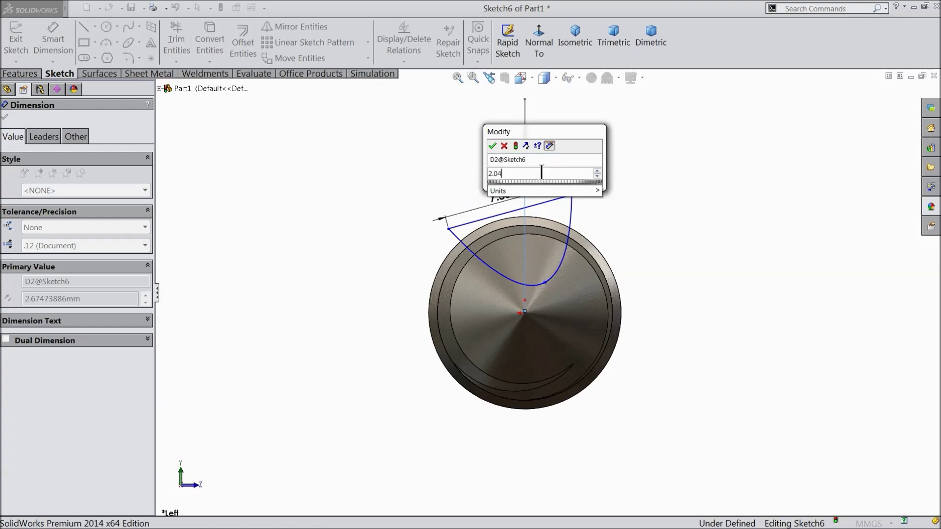
pyautogui.press('Return')
# Step: Dimension the vertical distance between the spline's middle point and the origin as 2.43 mm
pyautogui.scroll(-2, 545, 305)
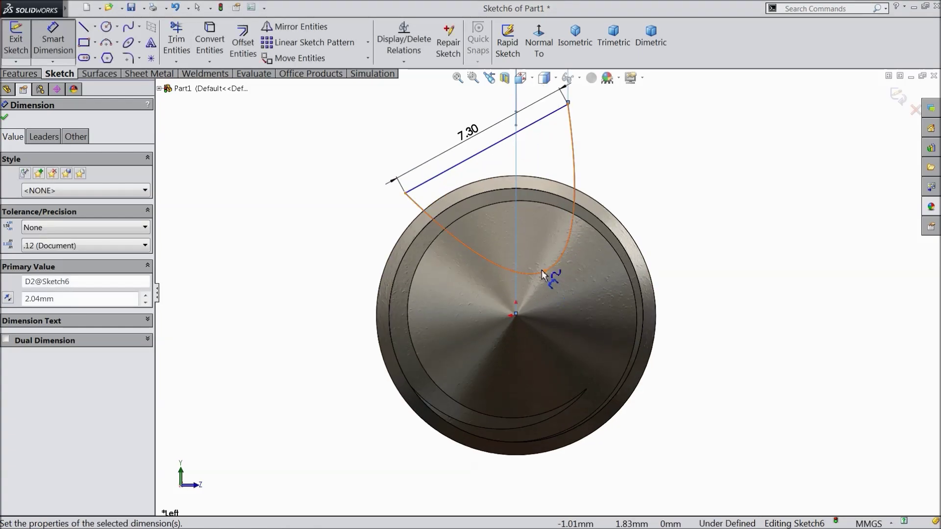
pyautogui.click(546, 271)
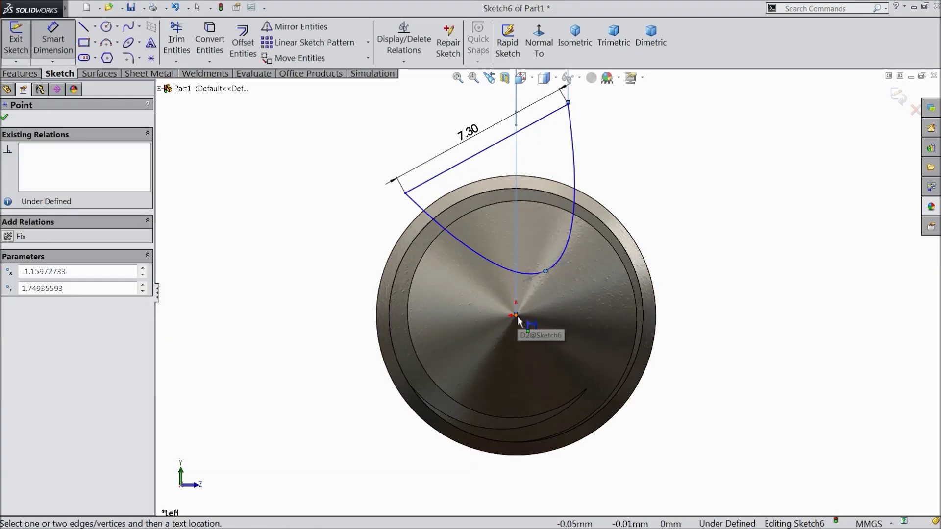
pyautogui.click(516, 315)
pyautogui.click(690, 294)
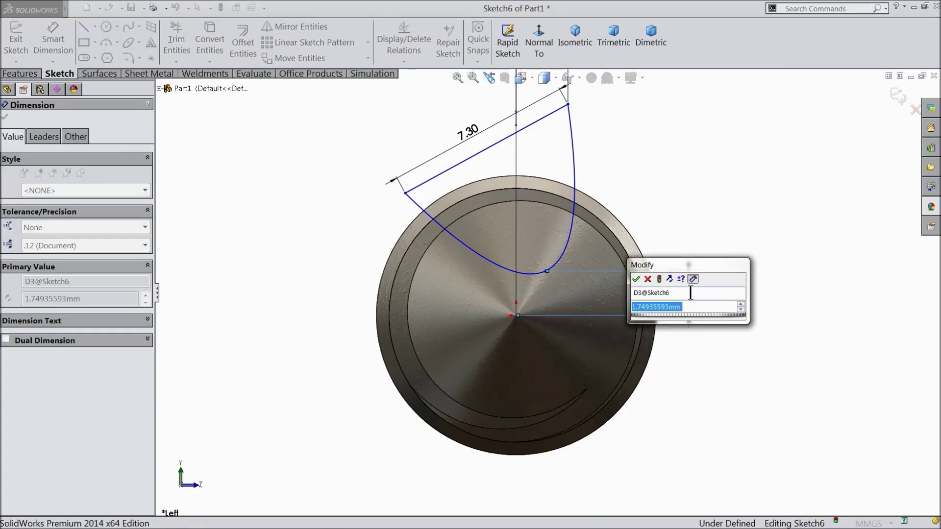
pyautogui.write('2.43')
pyautogui.press('Return')
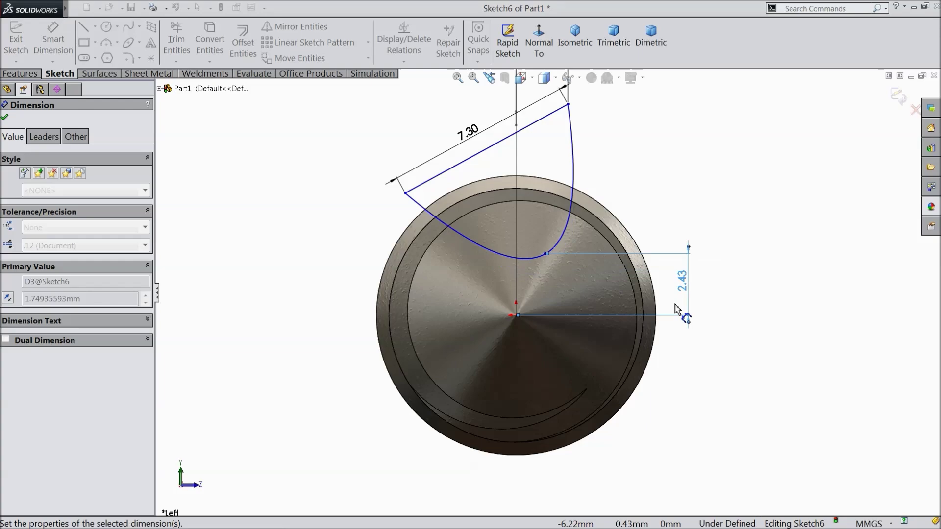
# Step: Dimension the horizontal distance between the spline's middle point and the origin as 1.68 mm
pyautogui.click(545, 254)
pyautogui.click(516, 316)
pyautogui.scroll(2, 547, 297)
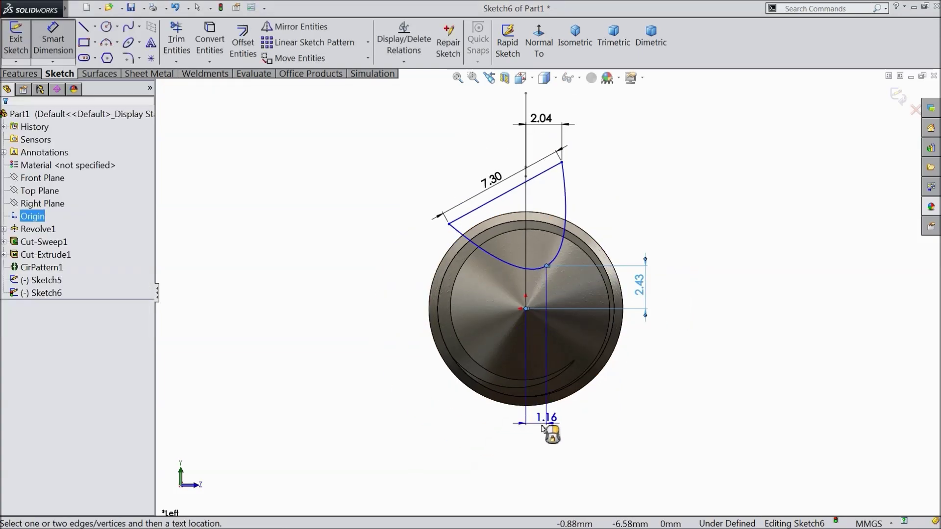
pyautogui.click(541, 428)
pyautogui.write('1')
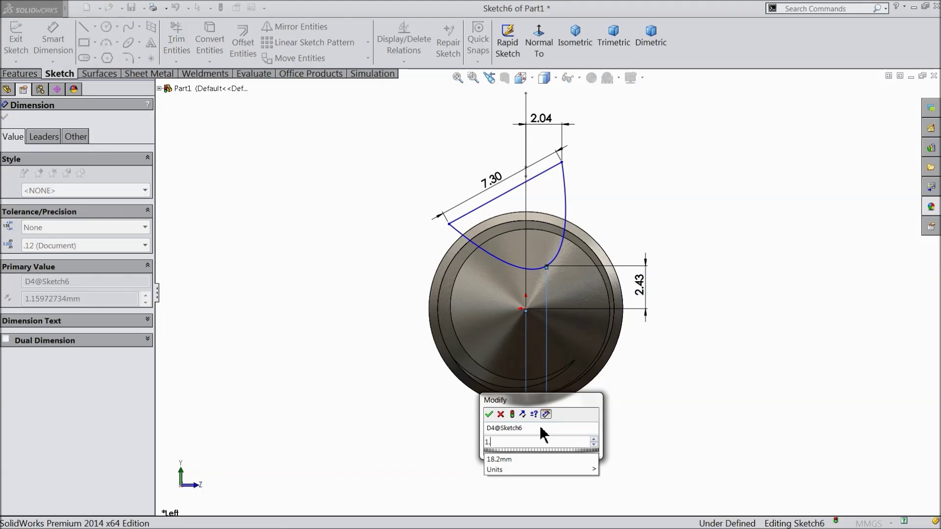
pyautogui.write('.68')
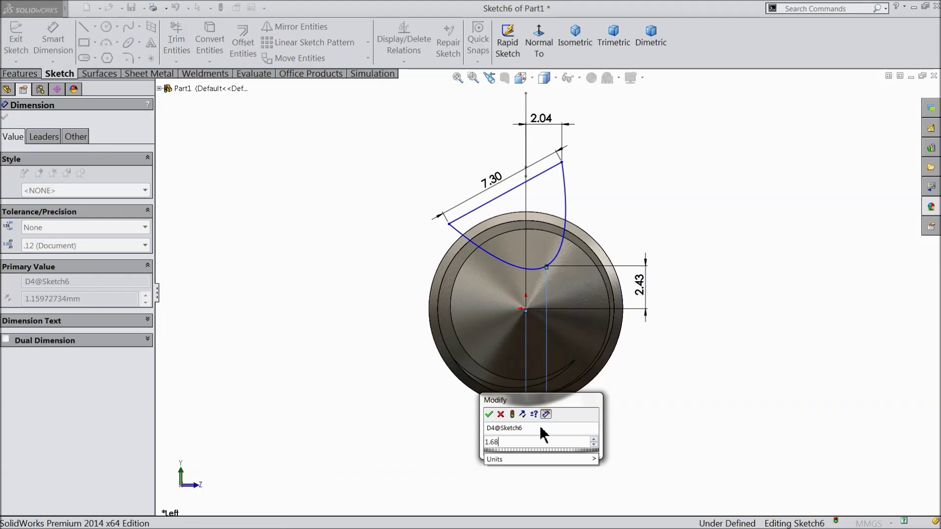
pyautogui.press('Return')
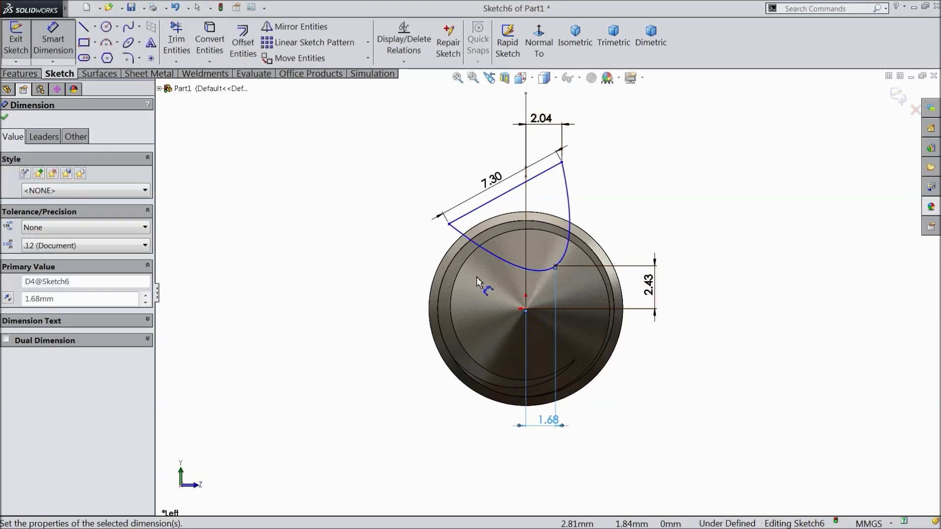
# Step: Dimension the horizontal distance from the origin to the closing line's lower endpoint as 4.99 mm
pyautogui.click(449, 225)
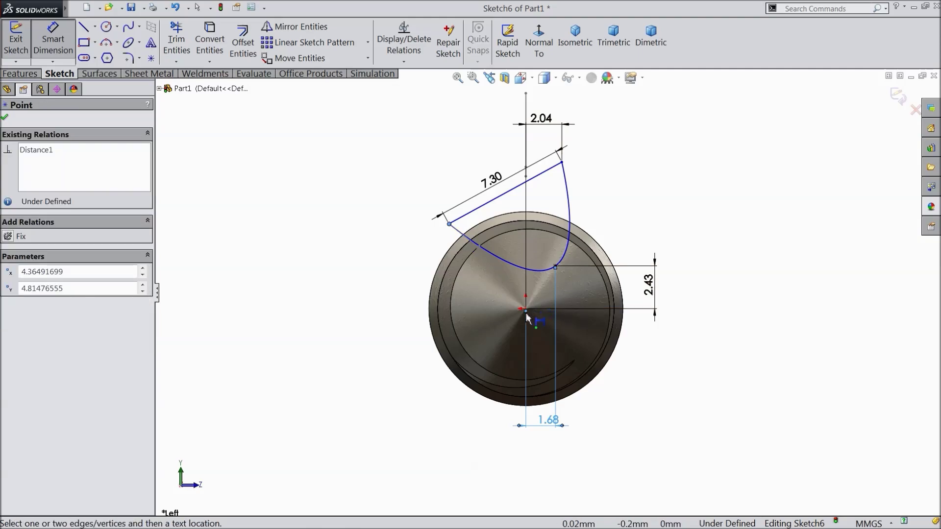
pyautogui.click(526, 310)
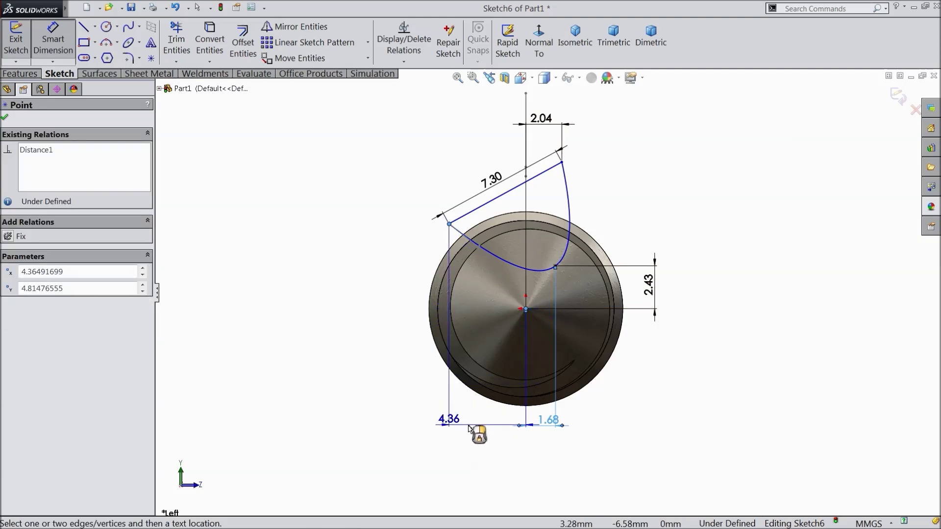
pyautogui.click(468, 428)
pyautogui.write('4.99')
pyautogui.press('Return')
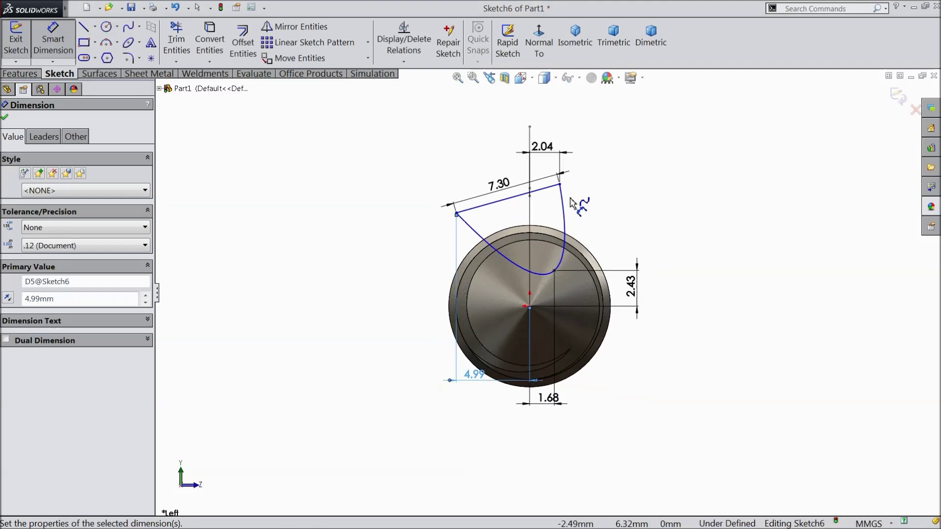
# Step: Dimension the vertical distance from the origin to the closing line's upper endpoint as 6.86 mm and exit the profile sketch
pyautogui.scroll(-1, 657, 296)
pyautogui.click(542, 136)
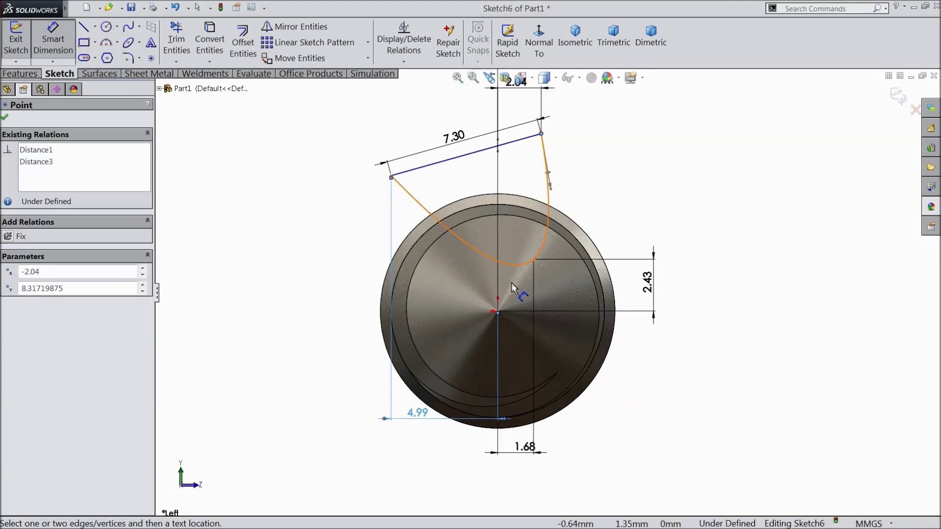
pyautogui.click(497, 311)
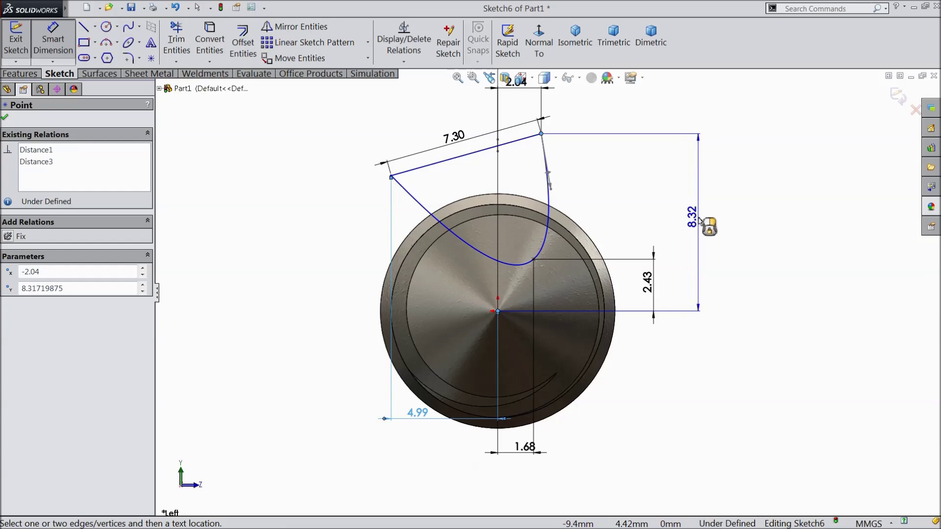
pyautogui.click(702, 221)
pyautogui.write('6')
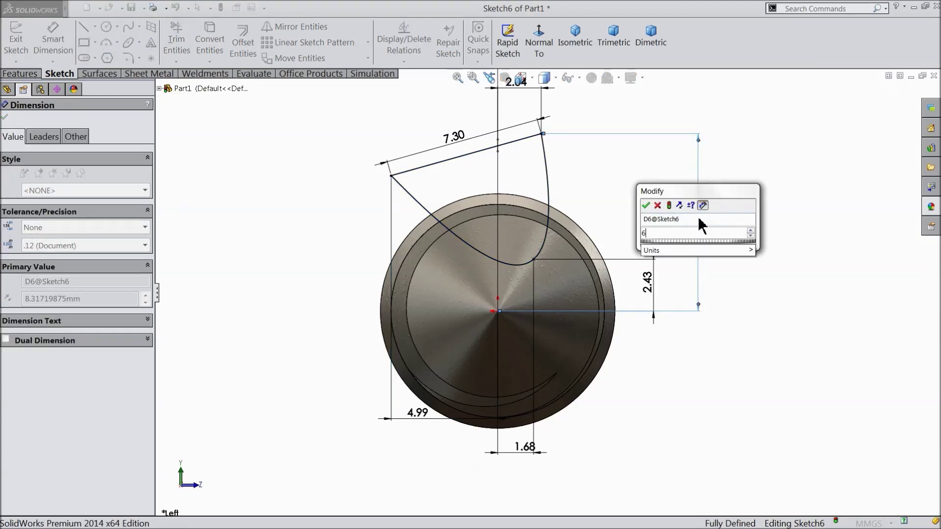
pyautogui.write('.86')
pyautogui.press('Return')
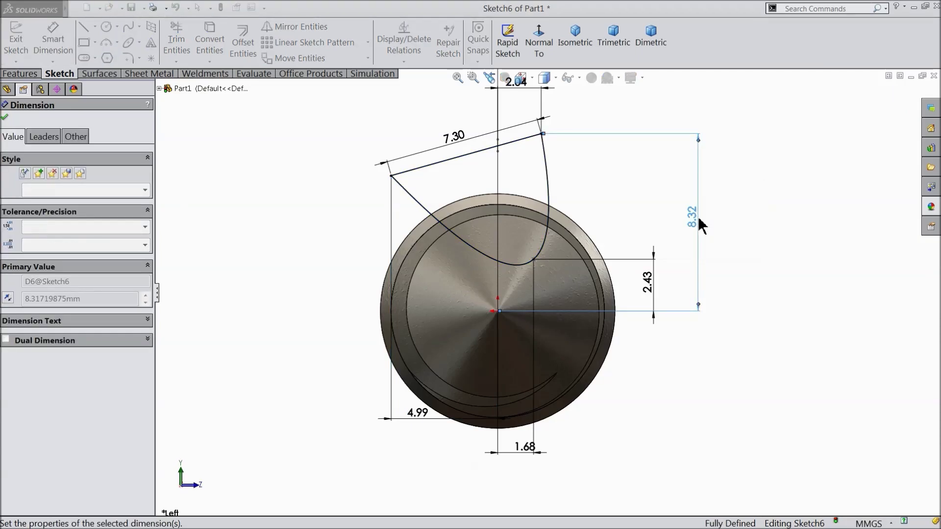
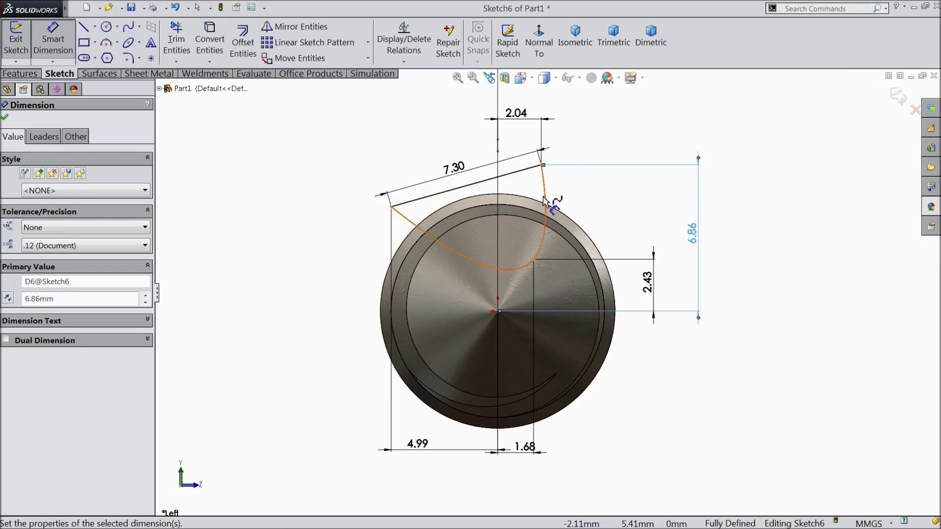
pyautogui.click(5, 117)
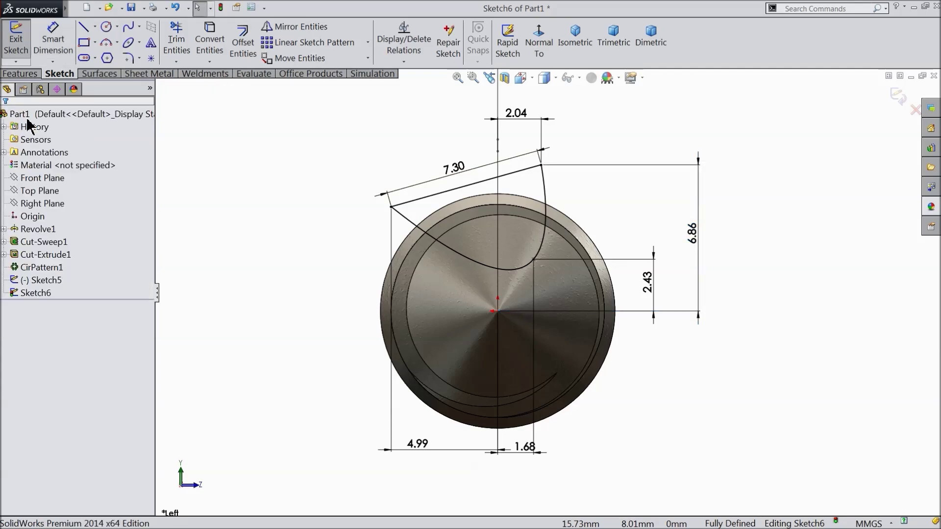
pyautogui.scroll(3, 387, 177)
pyautogui.moveTo(409, 182)
pyautogui.mouseDown(button='middle')
pyautogui.moveTo(410, 193)
pyautogui.moveTo(378, 214)
pyautogui.mouseUp(button='middle')
pyautogui.click(897, 96)
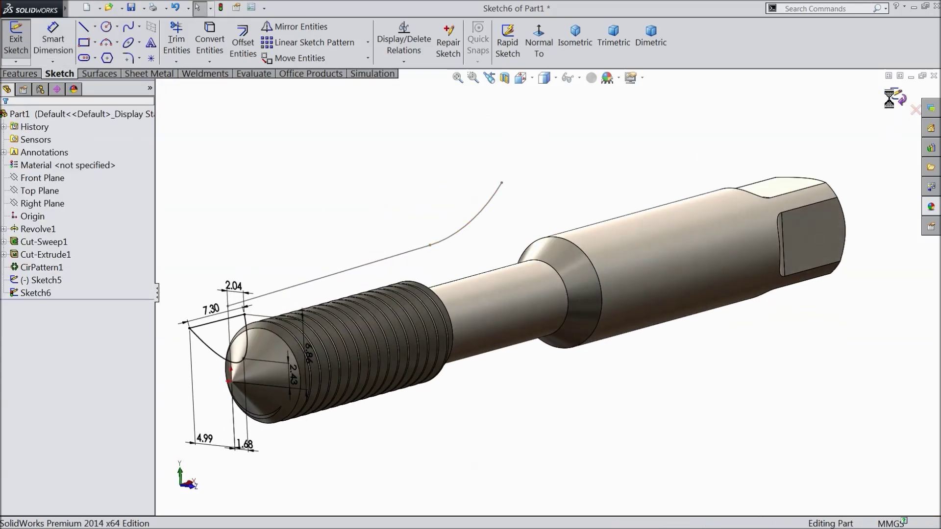
# Step: Create a swept cut through the threaded end, using the closed spline sketch as profile and Sketch5 as path
pyautogui.click(20, 74)
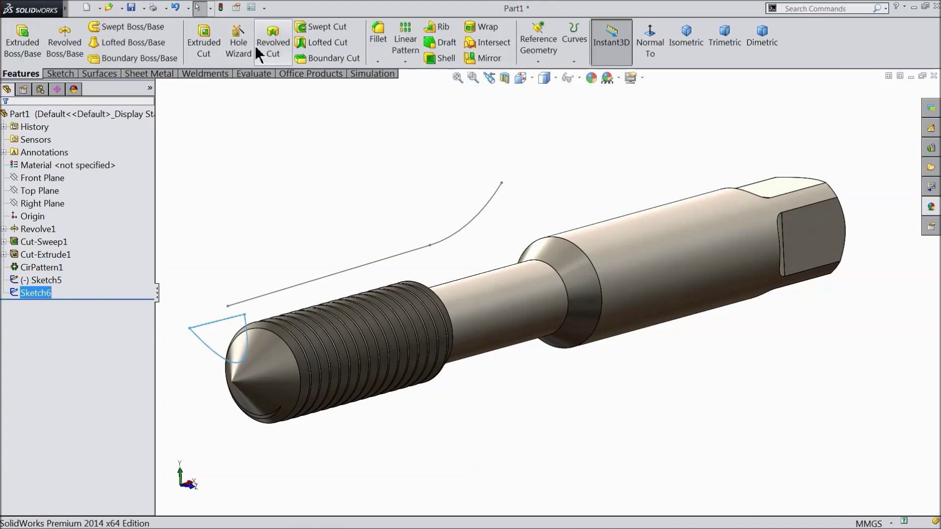
pyautogui.click(328, 28)
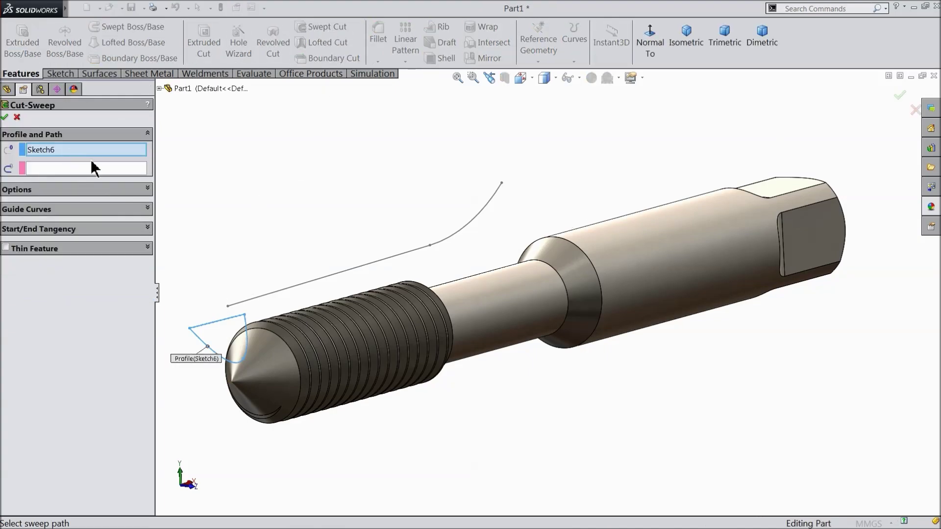
pyautogui.click(85, 170)
pyautogui.click(333, 283)
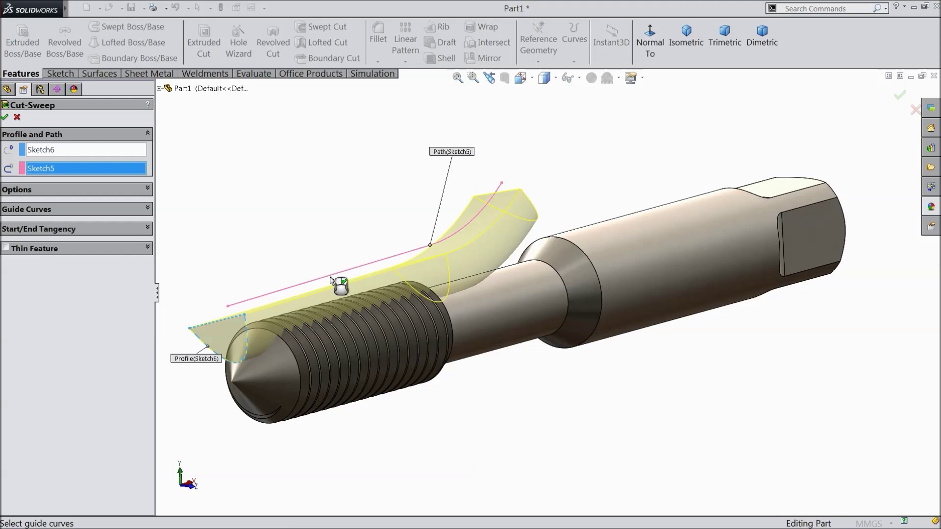
pyautogui.moveTo(336, 283)
pyautogui.mouseDown(button='middle')
pyautogui.moveTo(334, 253)
pyautogui.moveTo(387, 294)
pyautogui.mouseUp(button='middle')
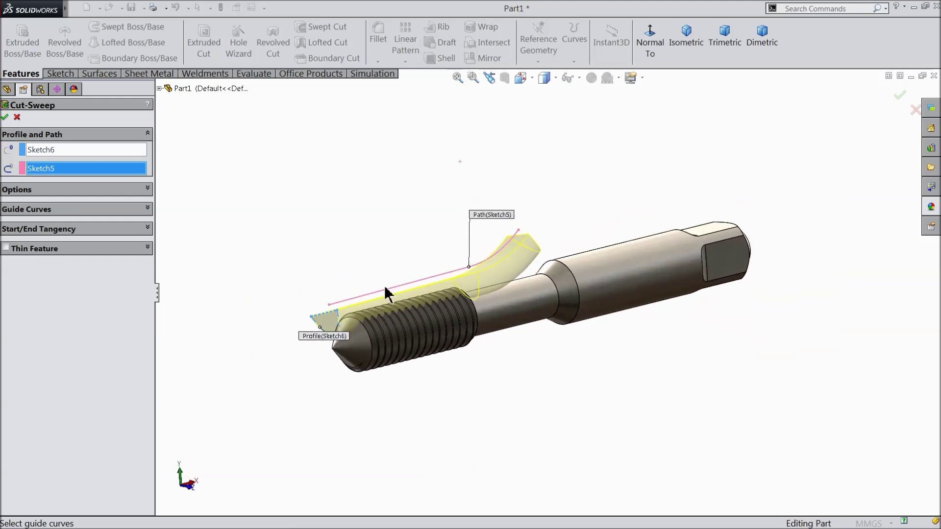
pyautogui.scroll(-3, 413, 310)
pyautogui.scroll(3, 503, 266)
pyautogui.moveTo(502, 266); pyautogui.dragTo(508, 308, button='middle')
pyautogui.scroll(-3, 508, 309)
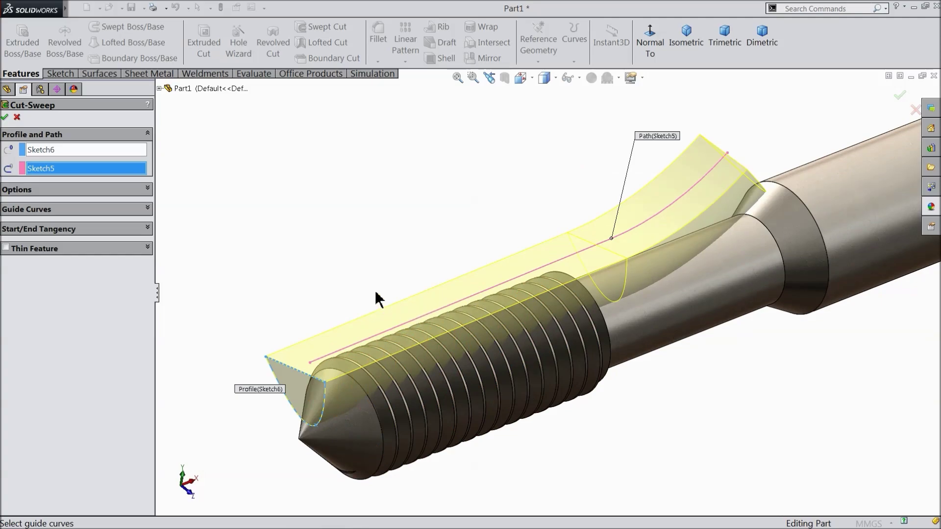
pyautogui.click(65, 192)
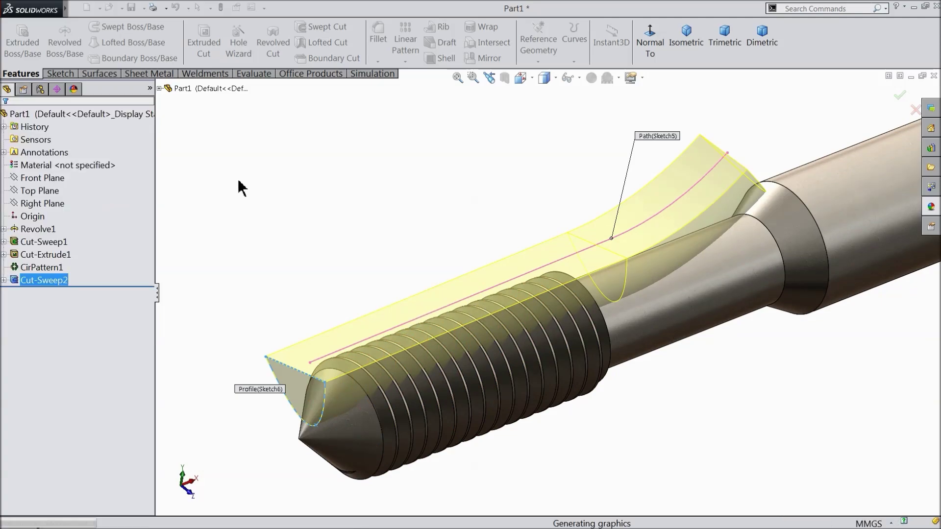
pyautogui.click(302, 197)
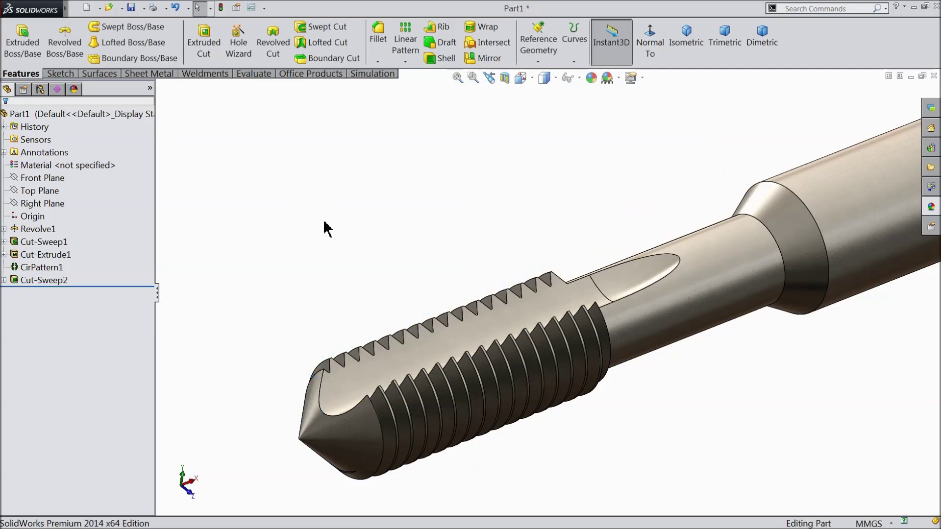
pyautogui.scroll(2, 371, 237)
pyautogui.moveTo(371, 237); pyautogui.dragTo(482, 312, button='middle')
pyautogui.scroll(2, 490, 314)
pyautogui.scroll(-3, 549, 320)
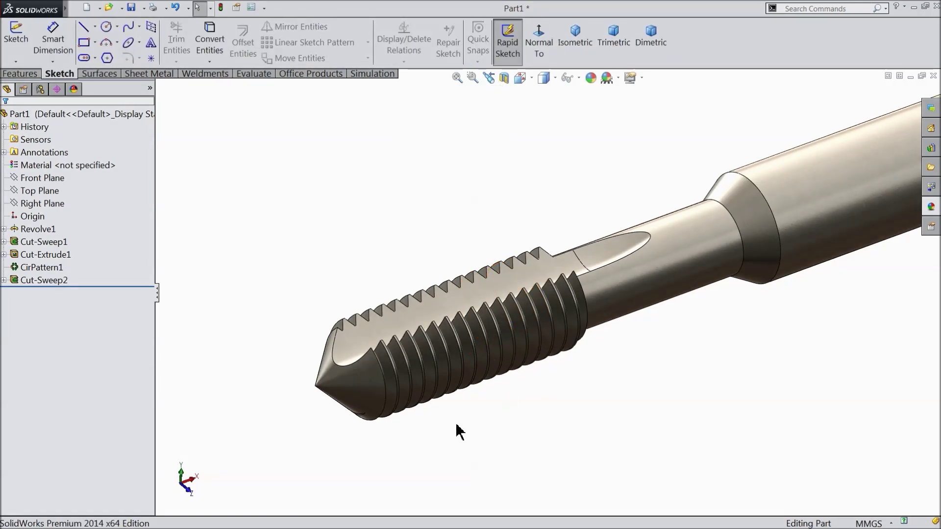
pyautogui.moveTo(497, 396)
pyautogui.mouseDown(button='middle')
pyautogui.moveTo(541, 353)
pyautogui.moveTo(520, 391)
pyautogui.moveTo(500, 392)
pyautogui.mouseUp(button='middle')
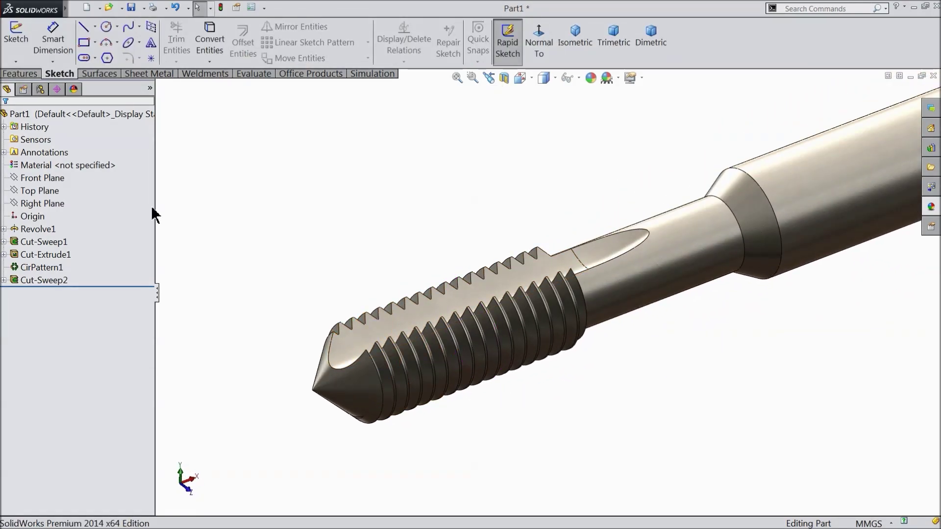
# Step: Start a circular pattern with the flute's swept cut, Cut-Sweep2, as the feature to pattern
pyautogui.click(20, 74)
pyautogui.click(404, 61)
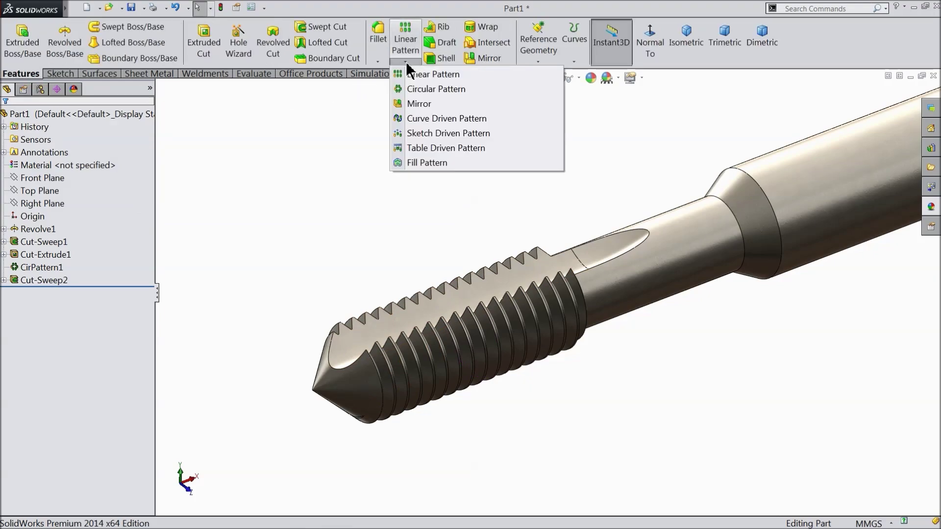
pyautogui.click(425, 88)
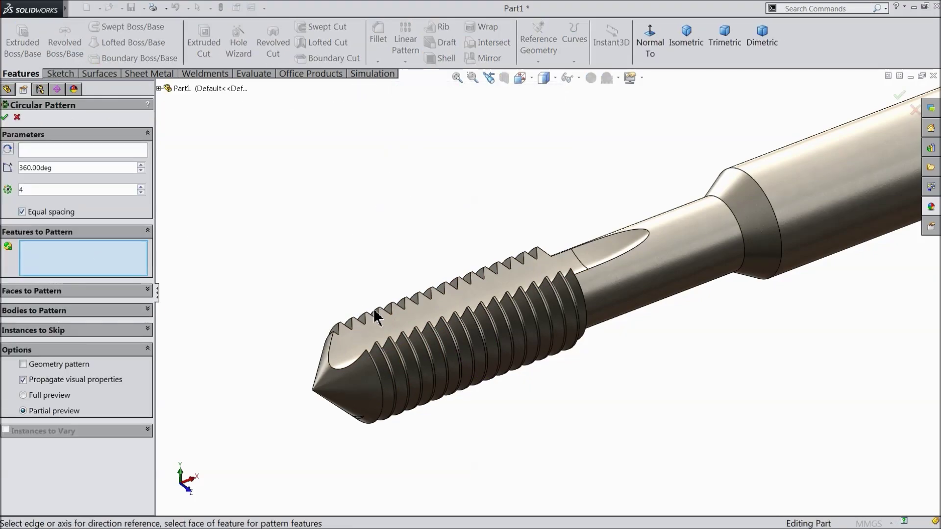
pyautogui.click(159, 88)
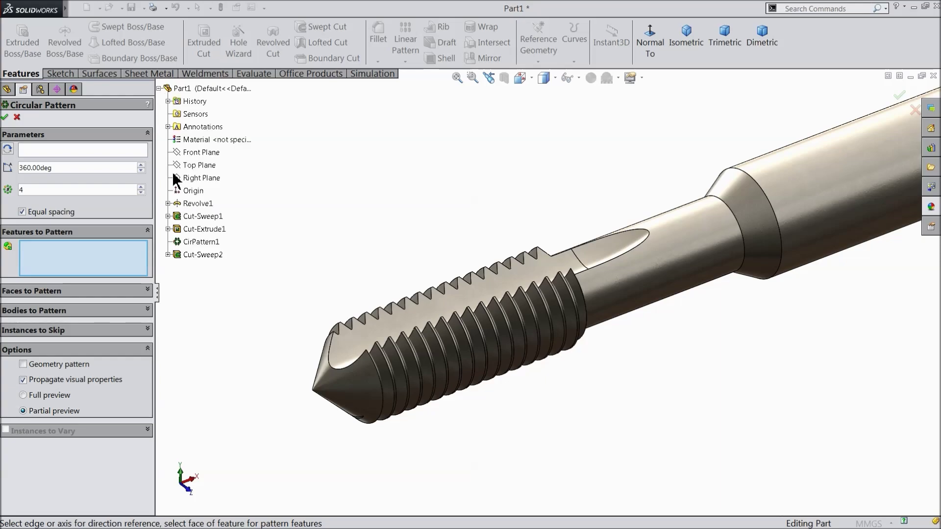
pyautogui.click(199, 255)
# Step: Pattern the flute around the shank's large cylindrical face with 3 equally spaced instances over 360°
pyautogui.click(66, 150)
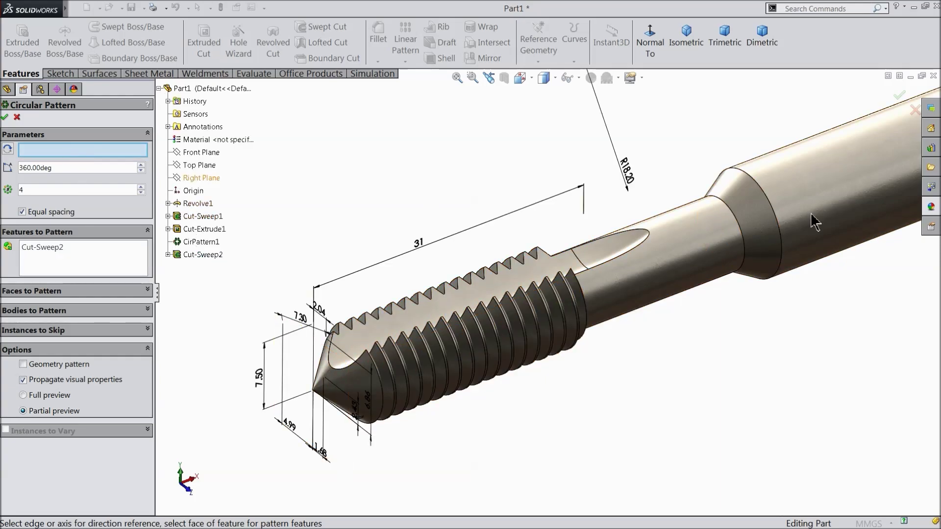
pyautogui.scroll(3, 743, 244)
pyautogui.scroll(-2, 744, 245)
pyautogui.click(675, 237)
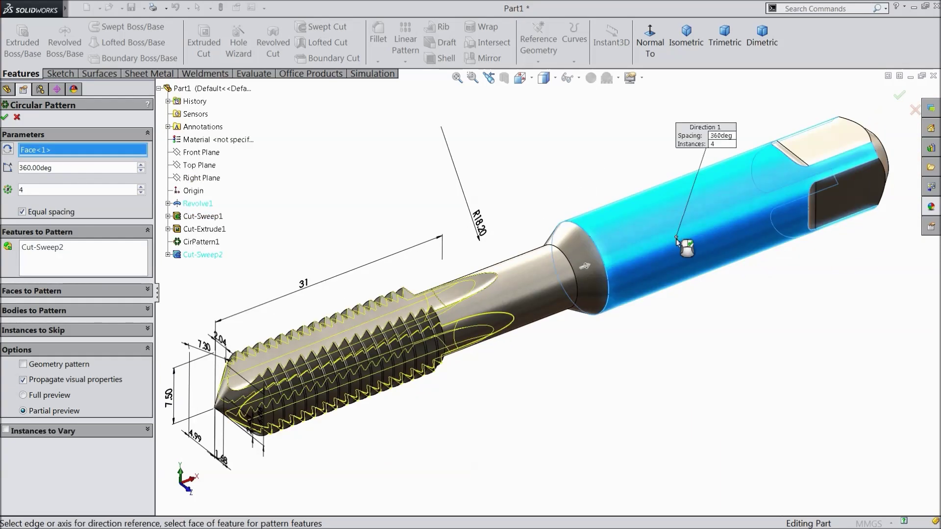
pyautogui.scroll(1, 623, 269)
pyautogui.scroll(-4, 622, 269)
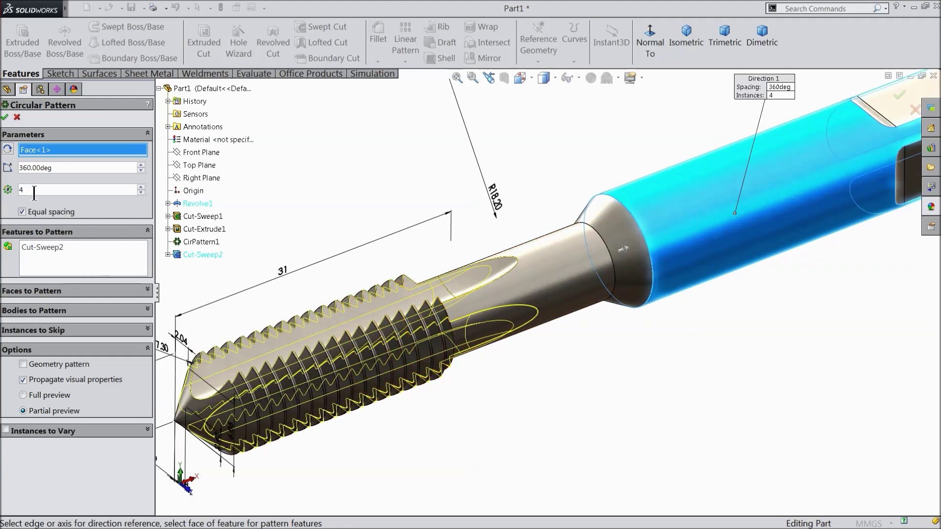
pyautogui.click(142, 193)
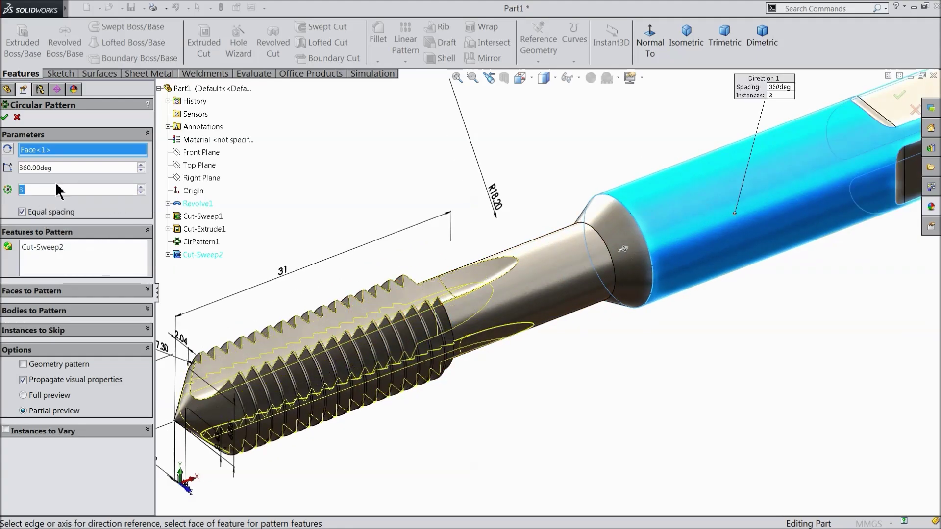
pyautogui.press('f')
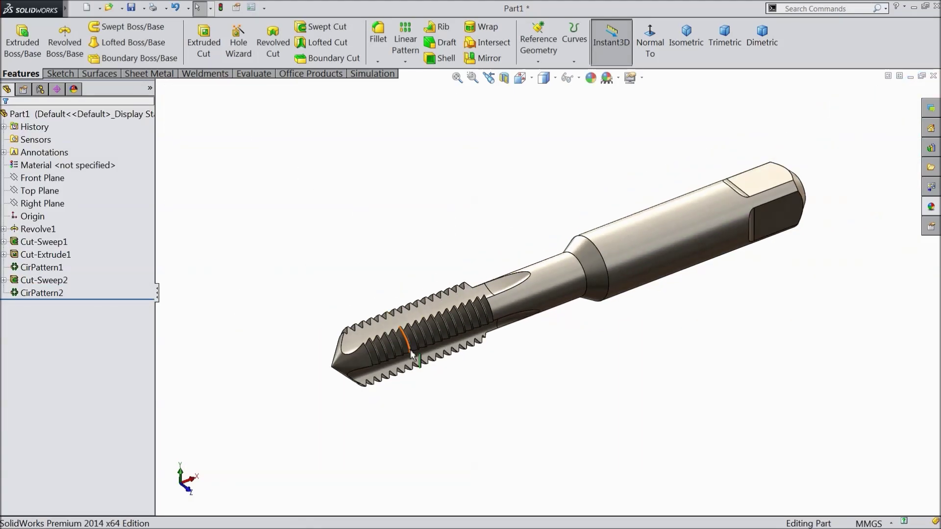
# Step: Inspect the patterned flutes and the shank from several angles
pyautogui.scroll(-5, 484, 242)
pyautogui.moveTo(484, 242); pyautogui.dragTo(499, 362, button='middle')
pyautogui.scroll(6, 490, 338)
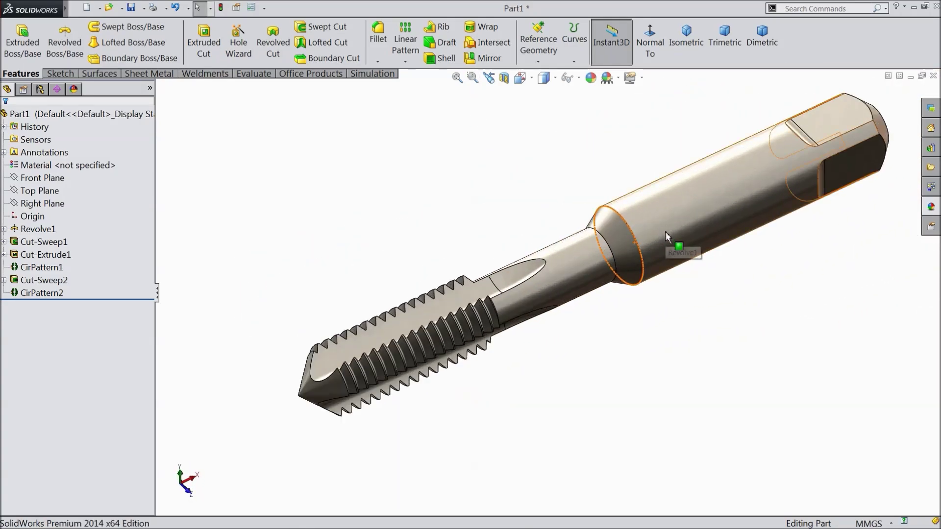
pyautogui.scroll(3, 666, 233)
pyautogui.moveTo(665, 233)
pyautogui.mouseDown(button='middle')
pyautogui.moveTo(657, 196)
pyautogui.moveTo(670, 242)
pyautogui.mouseUp(button='middle')
pyautogui.scroll(-3, 665, 244)
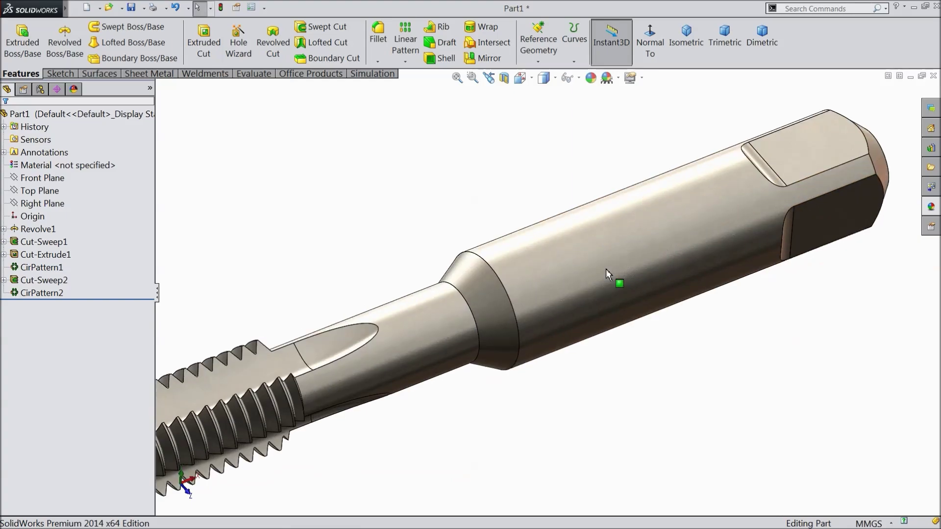
pyautogui.scroll(4, 605, 268)
# Step: Apply the chromium plate appearance to the flute cut, its circular pattern and the shank's large cylindrical face
pyautogui.click(25, 283)
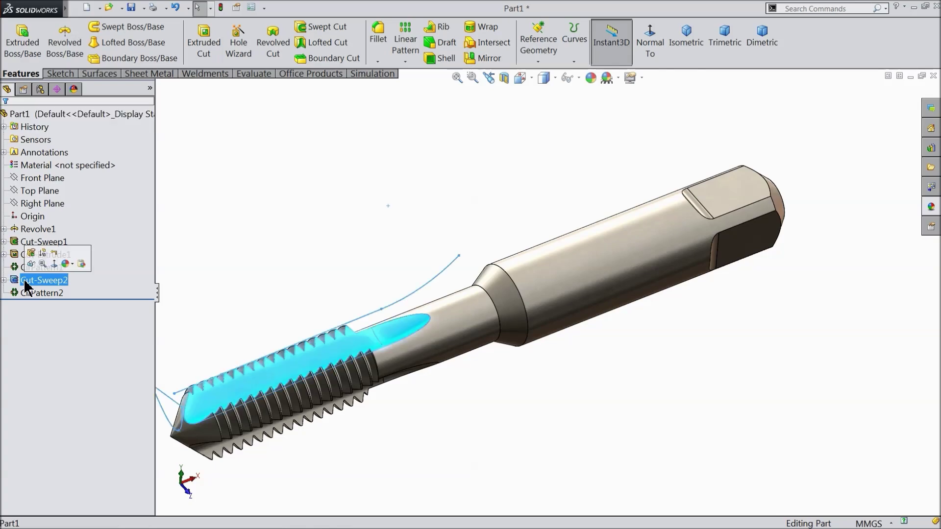
pyautogui.keyDown('ctrl'); pyautogui.click(28, 293); pyautogui.keyUp('ctrl')
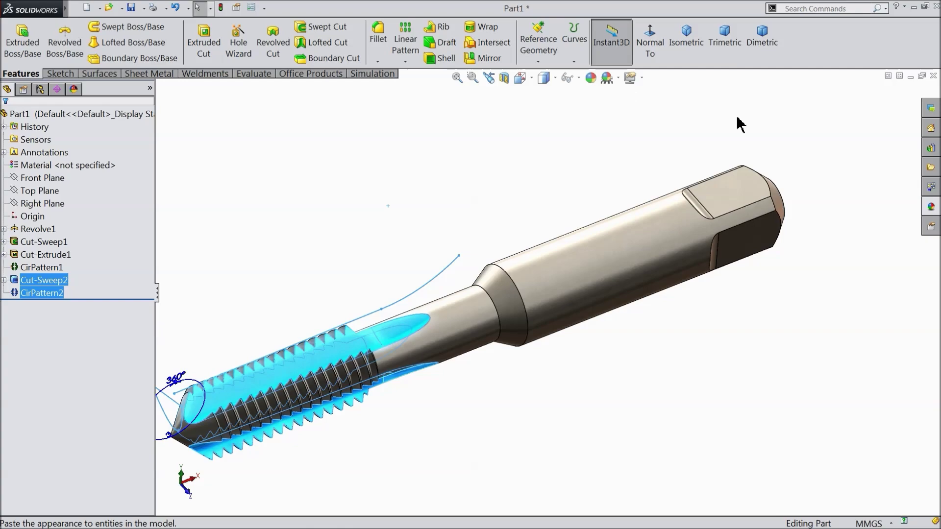
pyautogui.keyDown('ctrl'); pyautogui.click(622, 246); pyautogui.keyUp('ctrl')
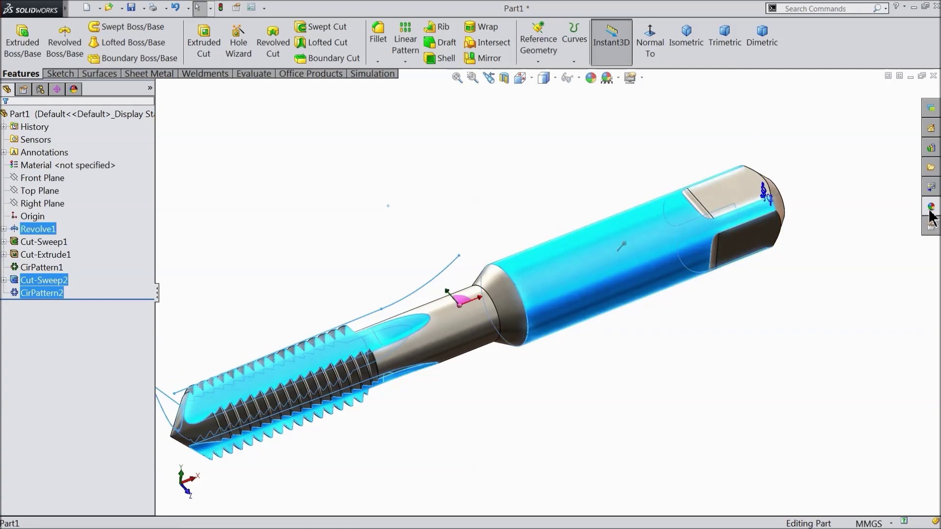
pyautogui.click(930, 210)
pyautogui.click(877, 139)
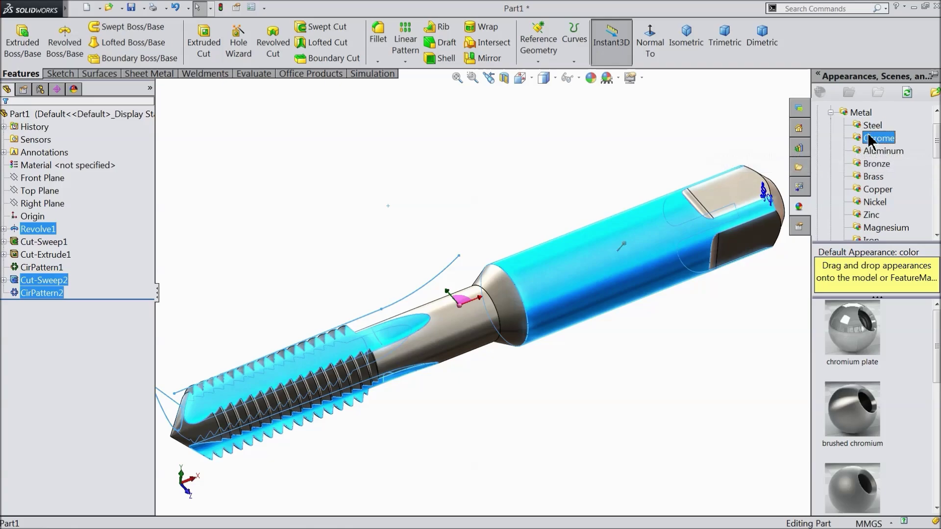
pyautogui.doubleClick(853, 344)
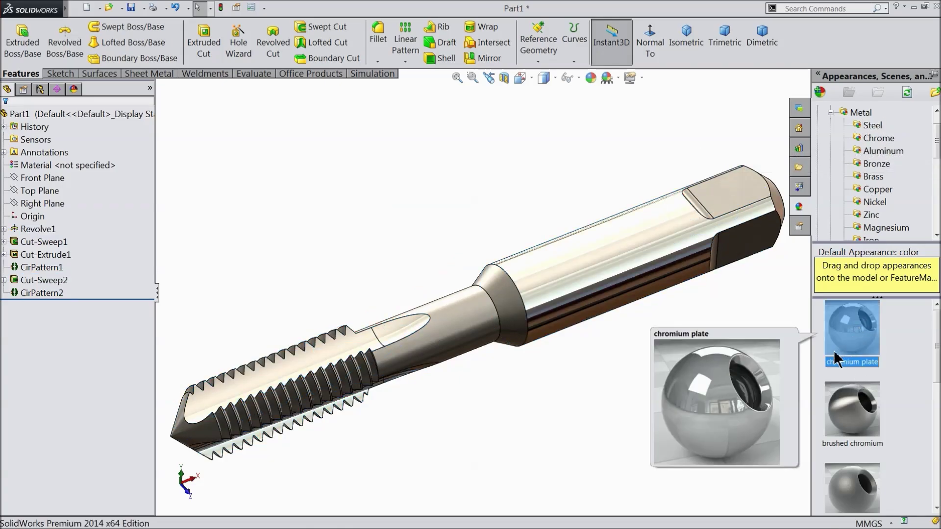
pyautogui.moveTo(594, 326); pyautogui.dragTo(595, 338, button='middle')
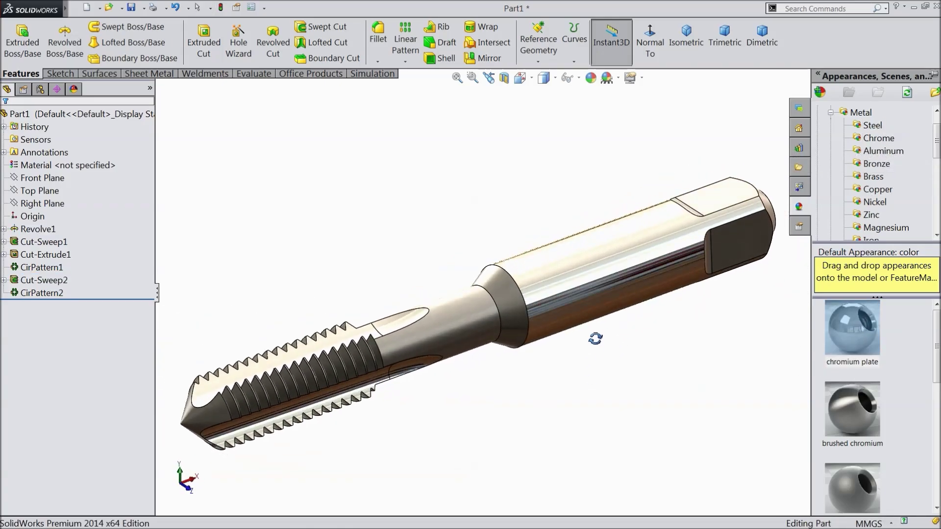
# Step: Apply the polished steel appearance to the thread's swept cut, Cut-Sweep1
pyautogui.scroll(-3, 321, 401)
pyautogui.click(20, 255)
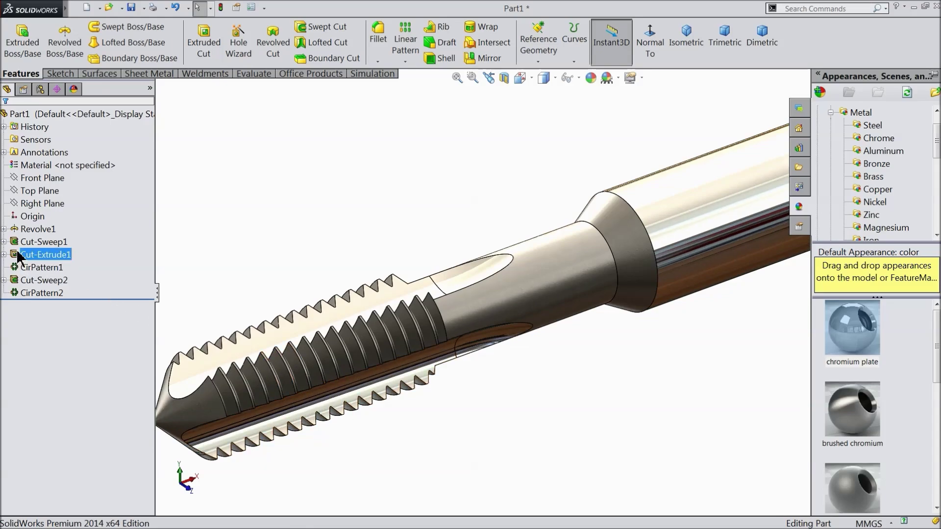
pyautogui.click(30, 242)
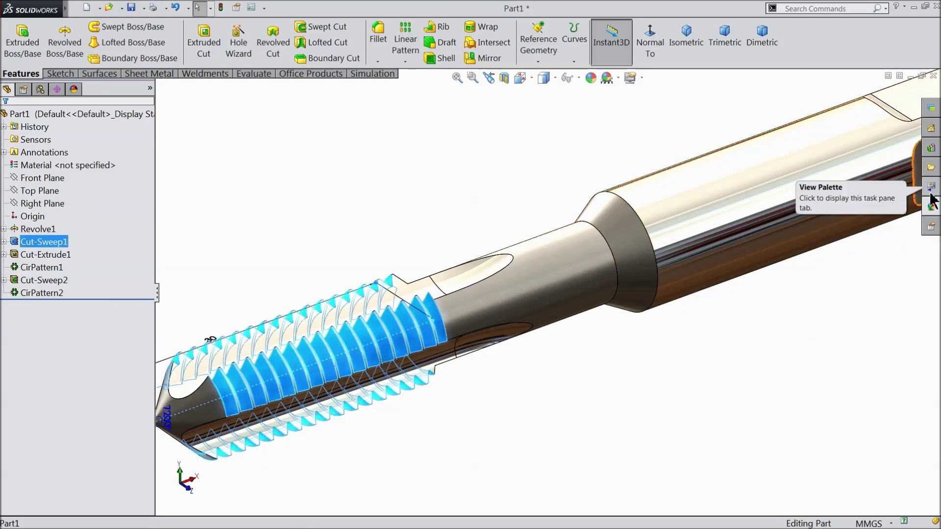
pyautogui.click(931, 207)
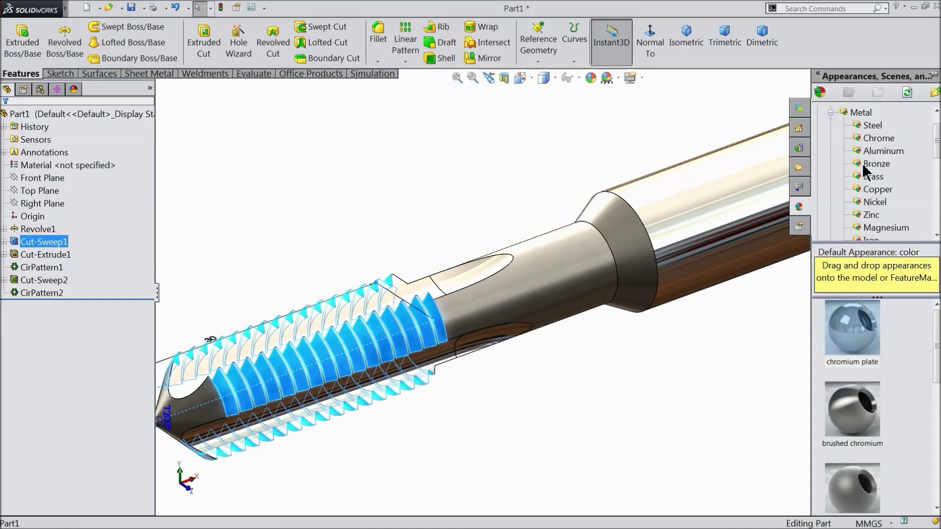
pyautogui.click(872, 127)
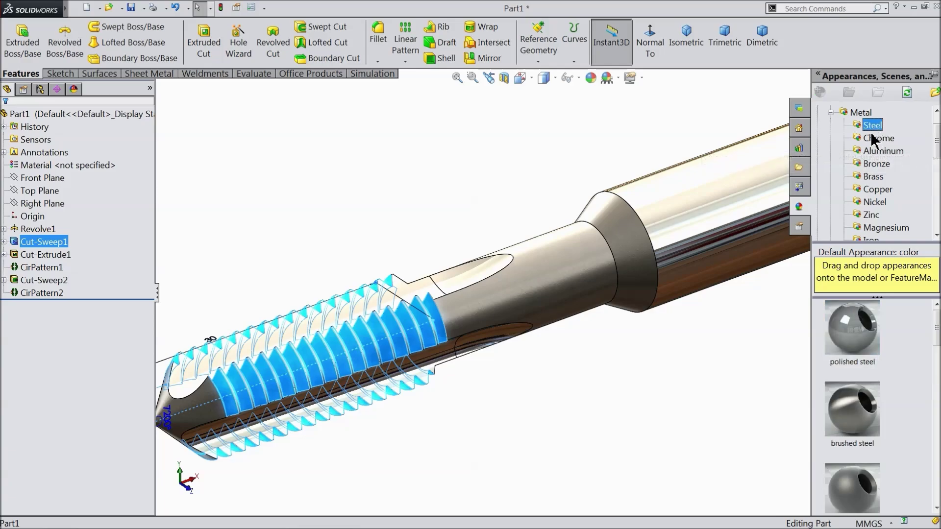
pyautogui.doubleClick(850, 349)
pyautogui.moveTo(636, 375); pyautogui.dragTo(668, 315, button='middle')
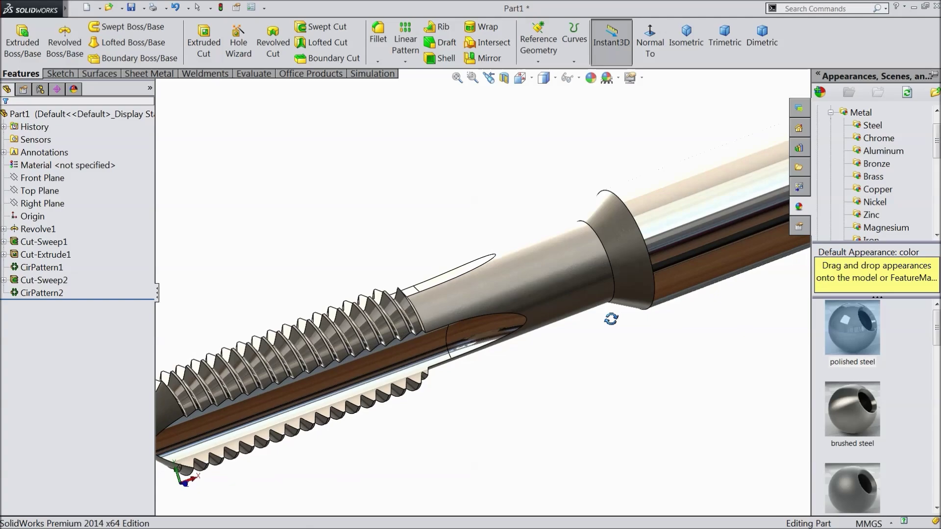
# Step: Apply the chromium plate appearance from the chrome metals to the thread's swept cut, Cut-Sweep1
pyautogui.click(39, 293)
pyautogui.click(44, 241)
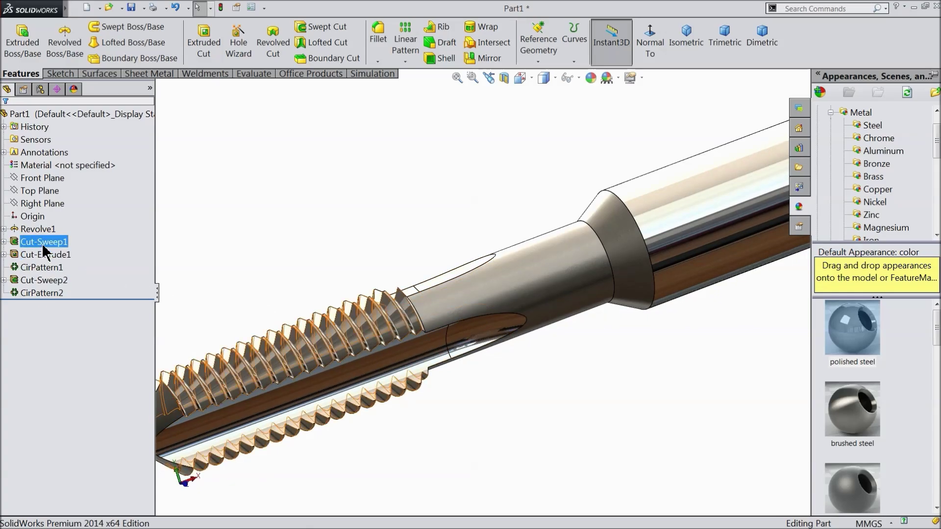
pyautogui.click(932, 207)
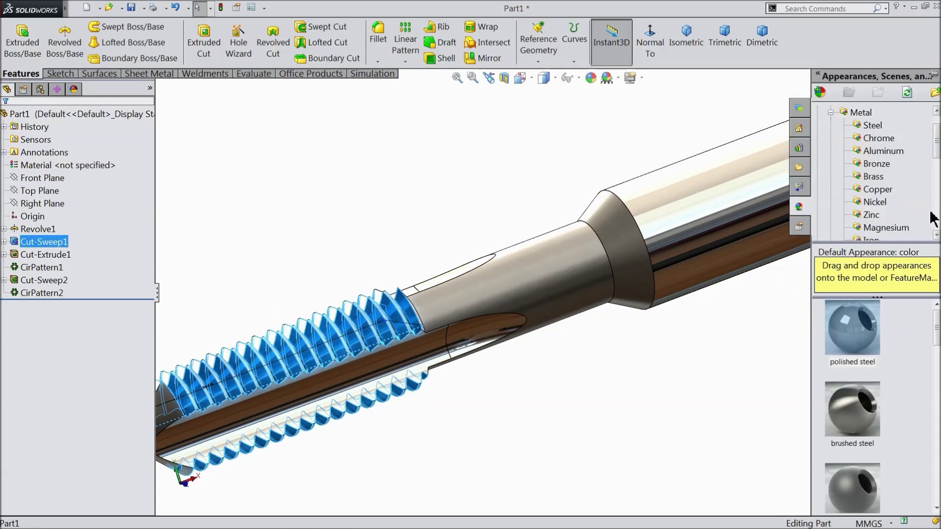
pyautogui.click(879, 140)
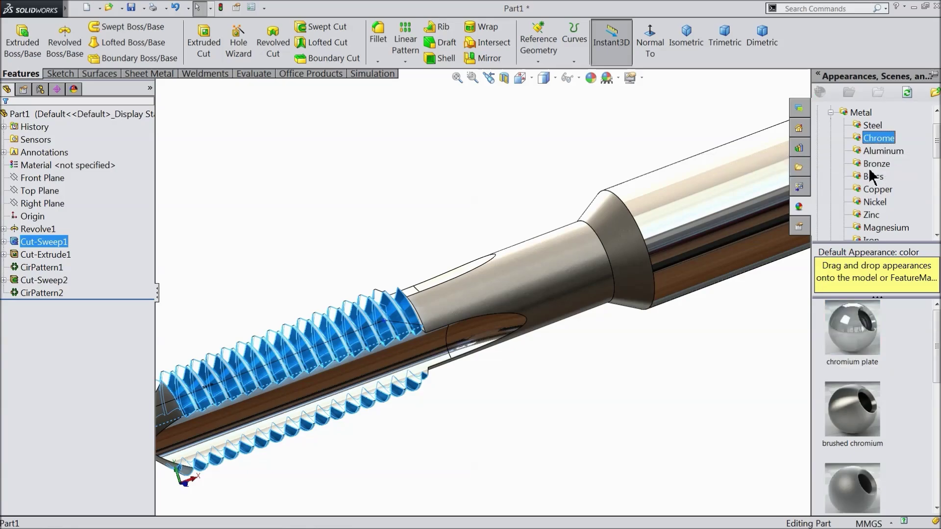
pyautogui.click(850, 345)
# Step: Examine the thread crests, flutes and pointed tip up close and from several angles
pyautogui.scroll(3, 579, 351)
pyautogui.moveTo(579, 351); pyautogui.dragTo(555, 325, button='middle')
pyautogui.scroll(-10, 395, 355)
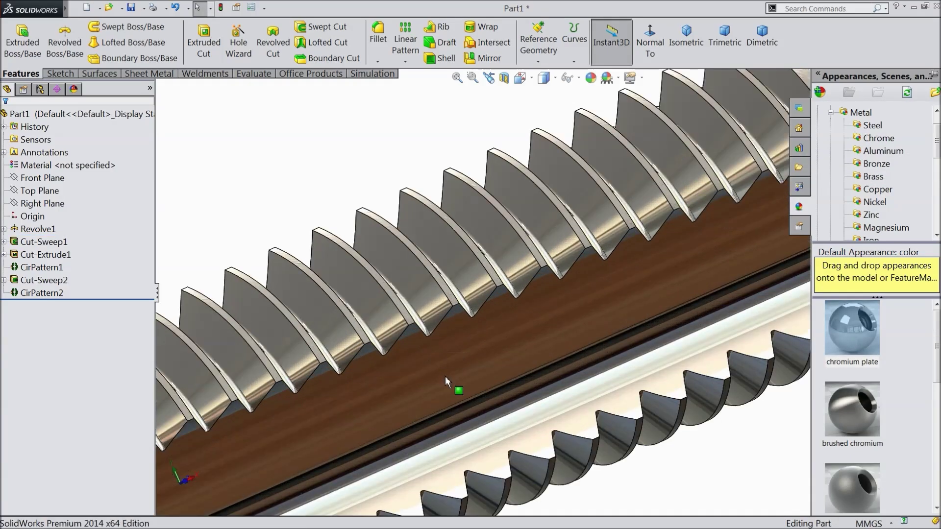
pyautogui.moveTo(415, 336); pyautogui.dragTo(429, 375, button='middle')
pyautogui.scroll(5, 430, 375)
pyautogui.scroll(-3, 674, 305)
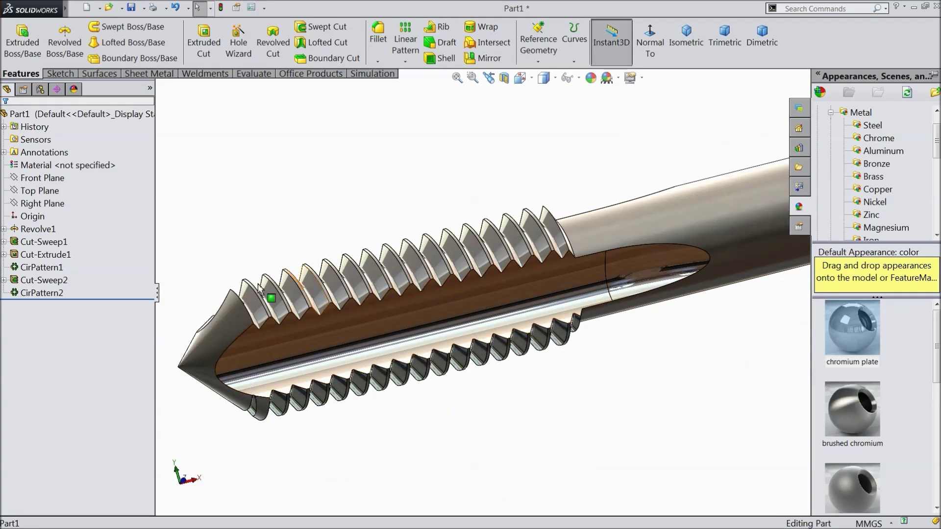
pyautogui.click(27, 243)
pyautogui.press('Escape')
pyautogui.scroll(-2, 413, 295)
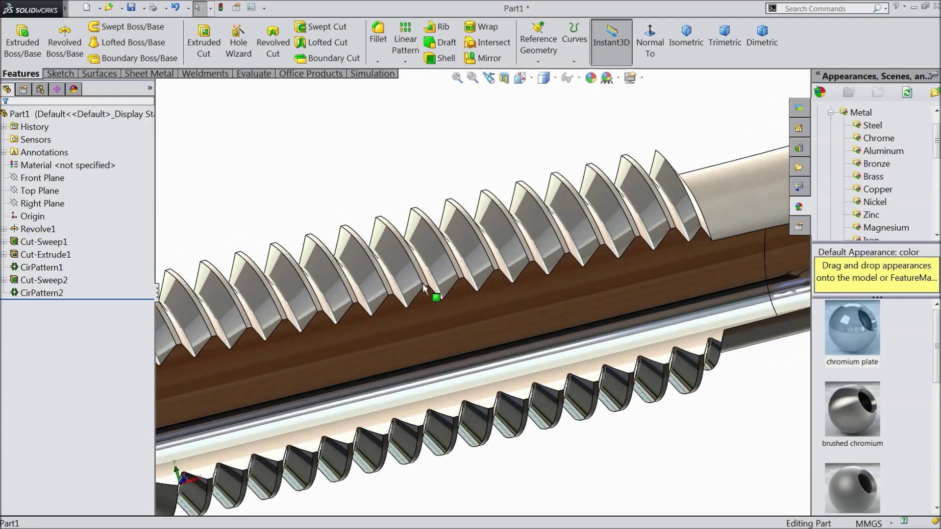
pyautogui.scroll(1, 431, 307)
pyautogui.scroll(5, 419, 300)
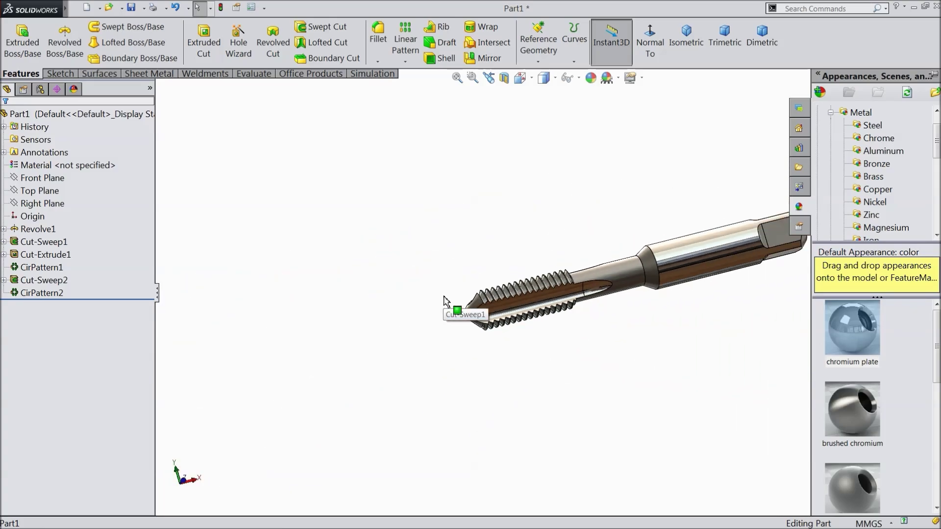
# Step: Fillet the circular edge between the narrow neck and the conical shoulder with a 1 mm constant radius
pyautogui.click(475, 262)
pyautogui.scroll(-3, 659, 278)
pyautogui.scroll(1, 604, 293)
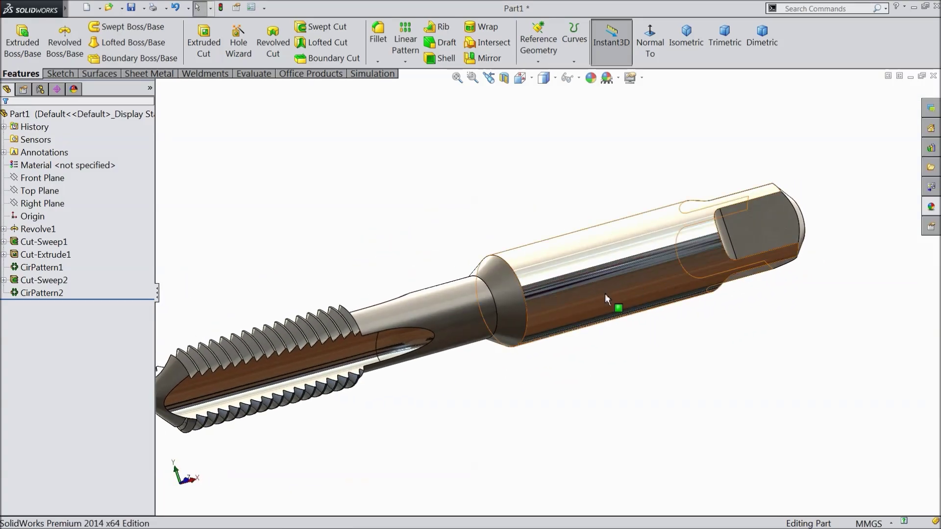
pyautogui.click(379, 47)
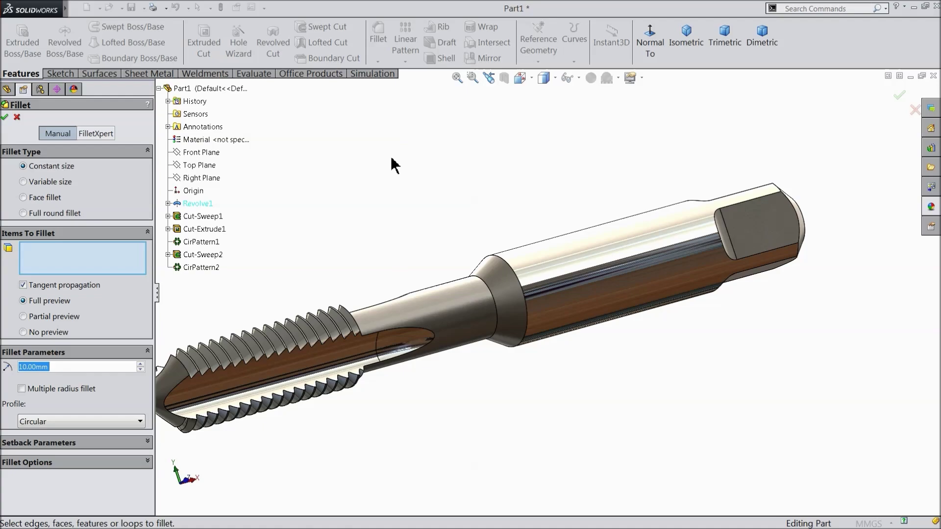
pyautogui.write('1')
pyautogui.scroll(-4, 470, 297)
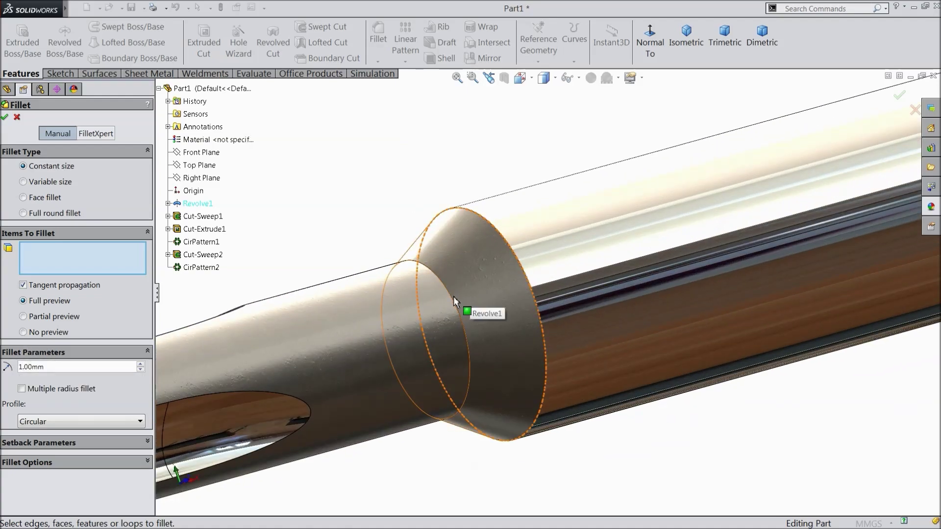
pyautogui.click(455, 304)
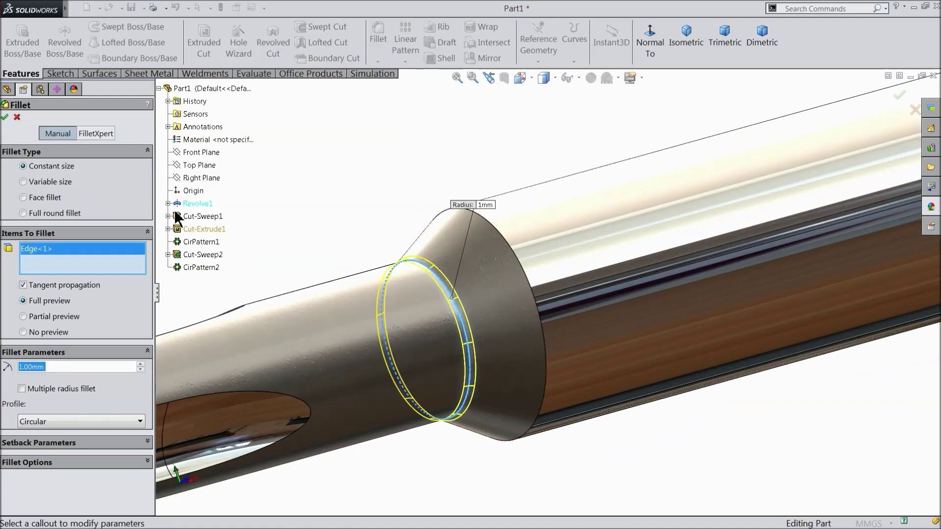
pyautogui.click(5, 117)
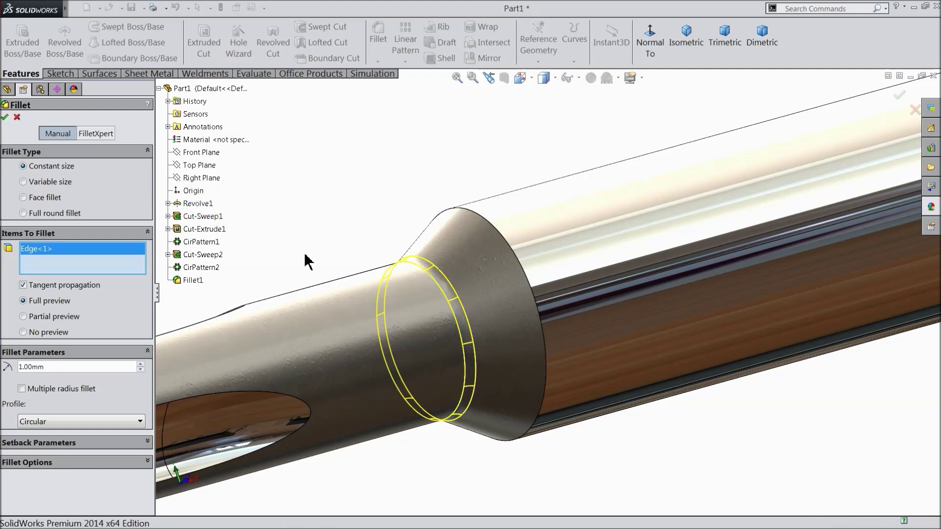
# Step: Inspect the filleted shoulder, the pointed tip and the thread teeth from several angles
pyautogui.scroll(5, 462, 319)
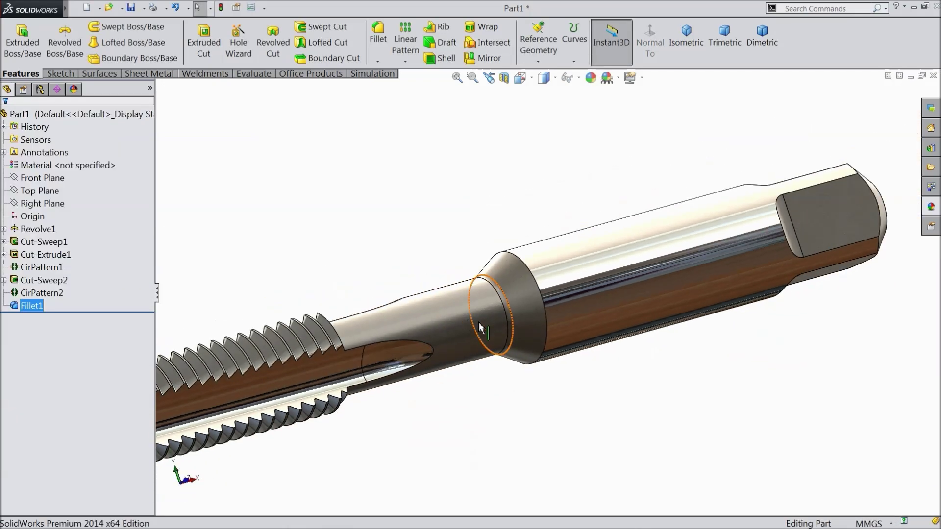
pyautogui.moveTo(588, 345); pyautogui.dragTo(583, 315, button='middle')
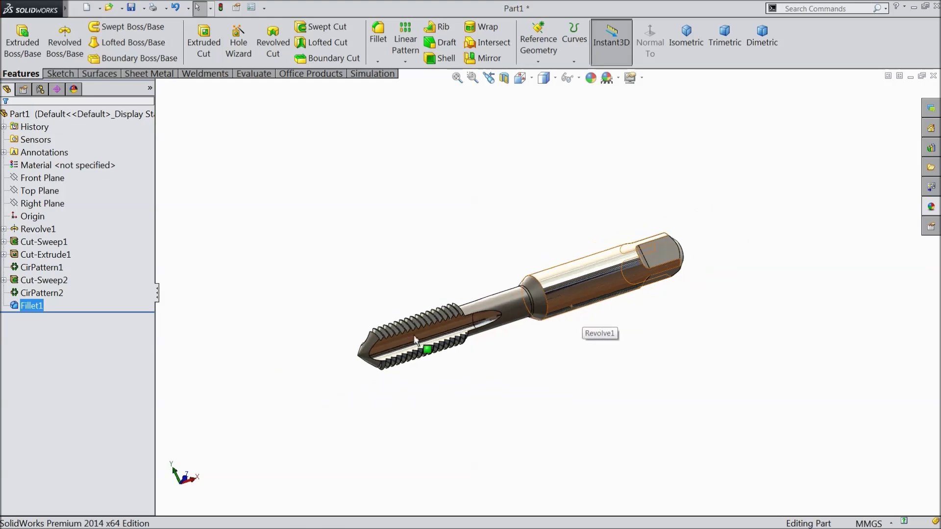
pyautogui.scroll(-5, 431, 358)
pyautogui.scroll(-3, 431, 354)
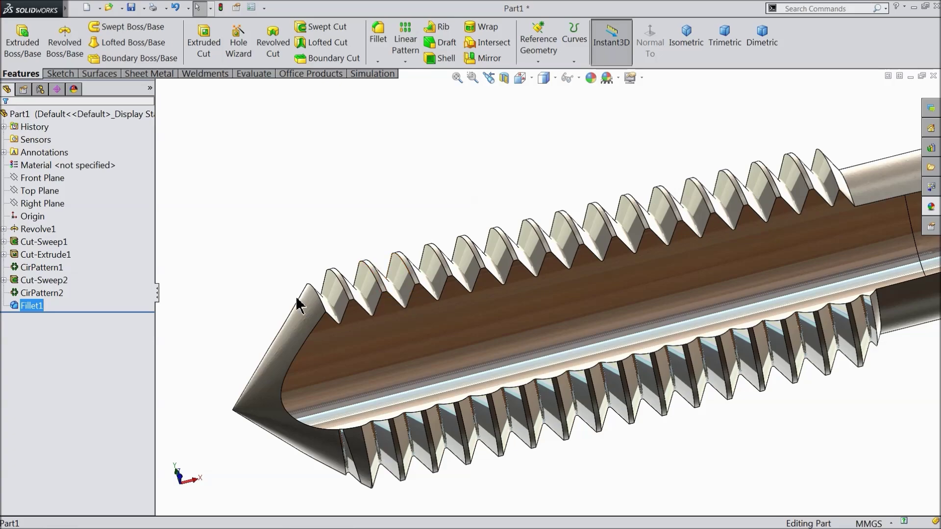
pyautogui.scroll(5, 399, 325)
pyautogui.scroll(-2, 679, 288)
pyautogui.moveTo(649, 295); pyautogui.dragTo(679, 303, button='middle')
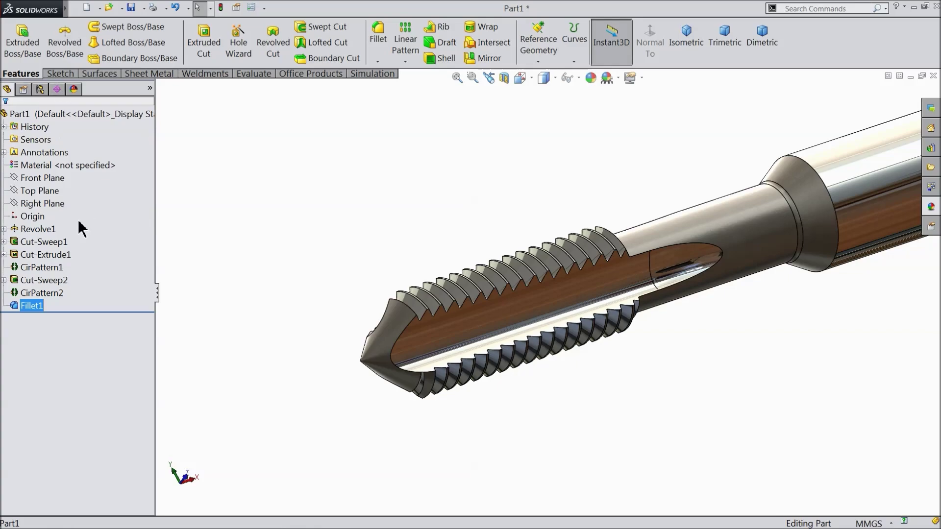
# Step: Set up a reference plane offset 0.3 mm from the Top Plane with its direction flipped
pyautogui.click(38, 190)
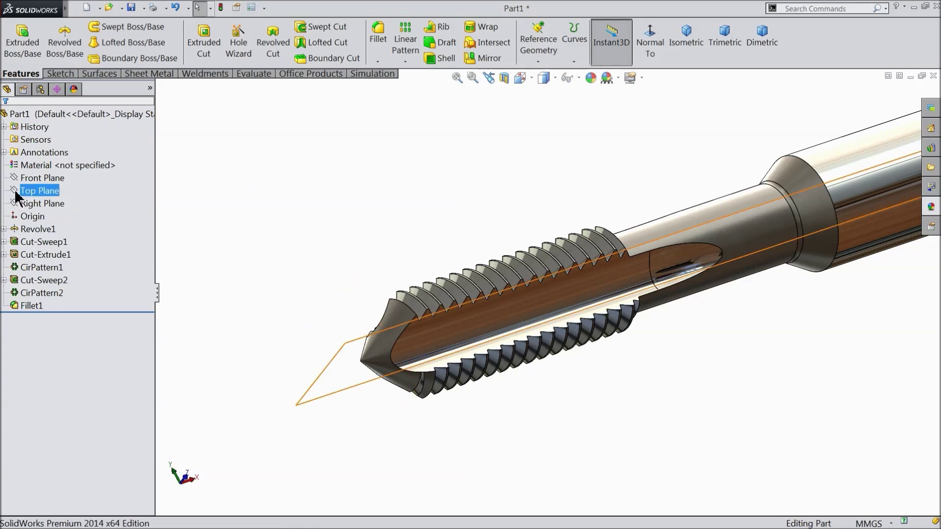
pyautogui.click(541, 65)
pyautogui.click(542, 74)
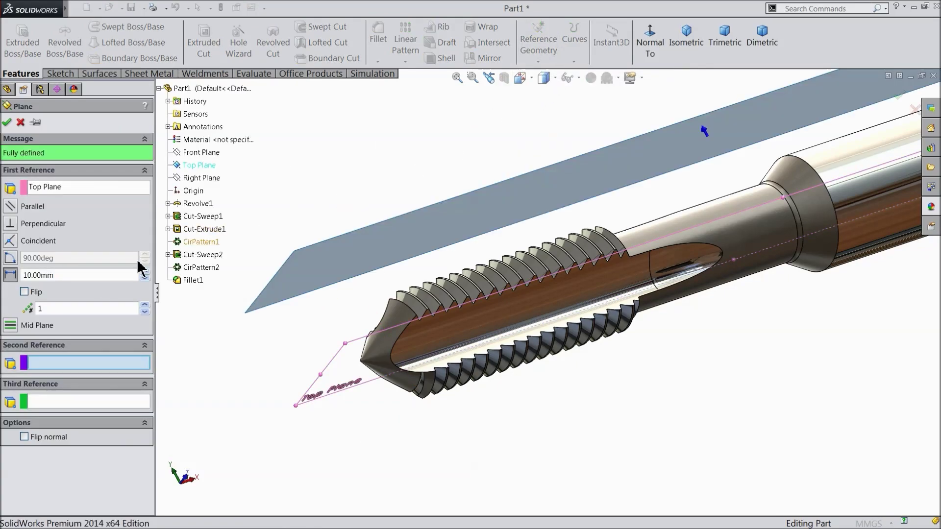
pyautogui.moveTo(54, 275); pyautogui.dragTo(22, 276)
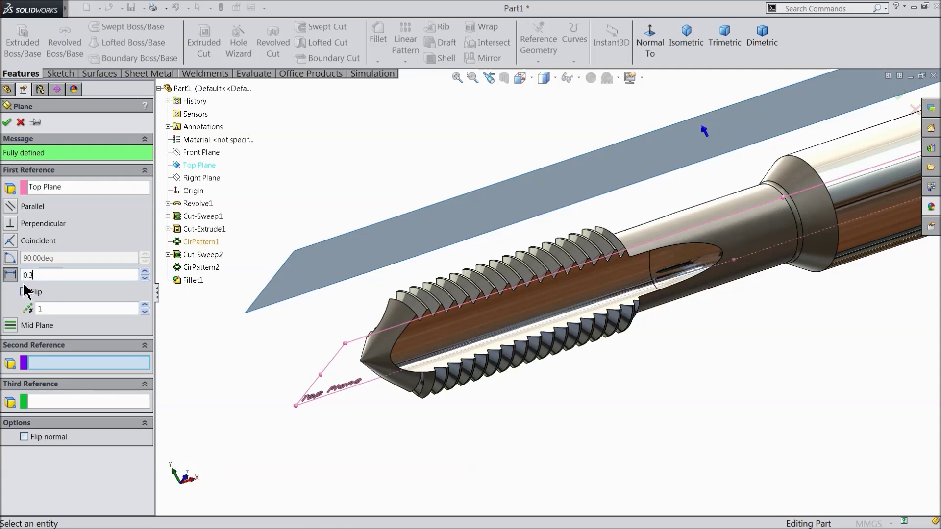
pyautogui.press('Return')
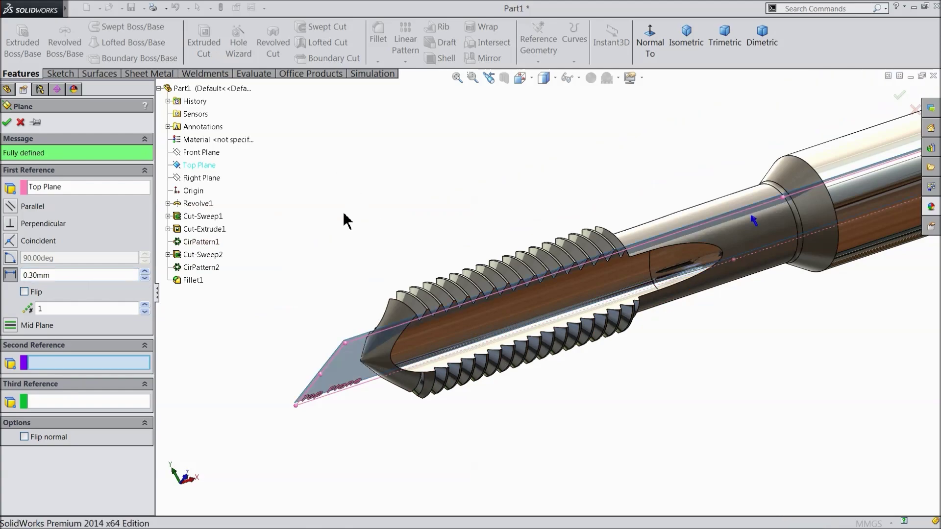
pyautogui.click(25, 292)
# Step: Check the offset plane's position against the tap's tip and flute edges, and accept the plane
pyautogui.scroll(3, 292, 335)
pyautogui.moveTo(292, 338); pyautogui.dragTo(383, 320, button='middle')
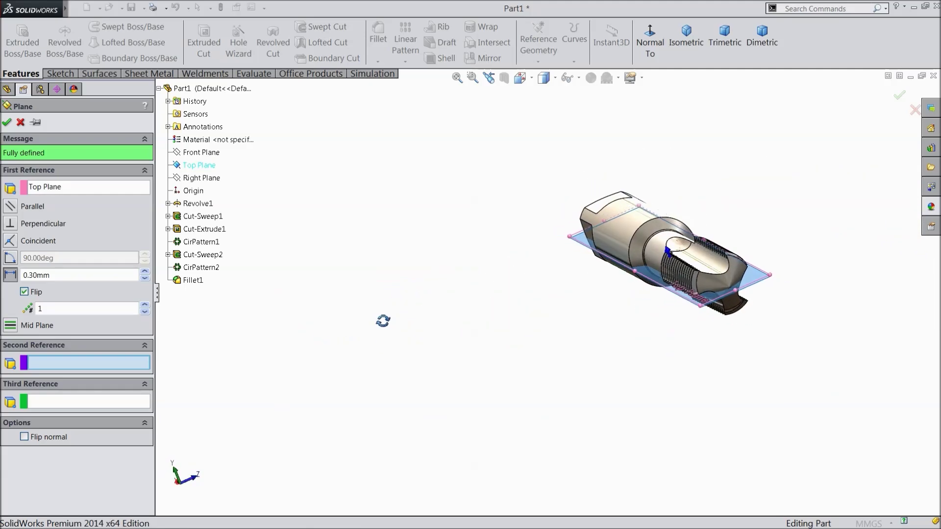
pyautogui.scroll(-8, 685, 289)
pyautogui.moveTo(668, 273); pyautogui.dragTo(659, 262, button='middle')
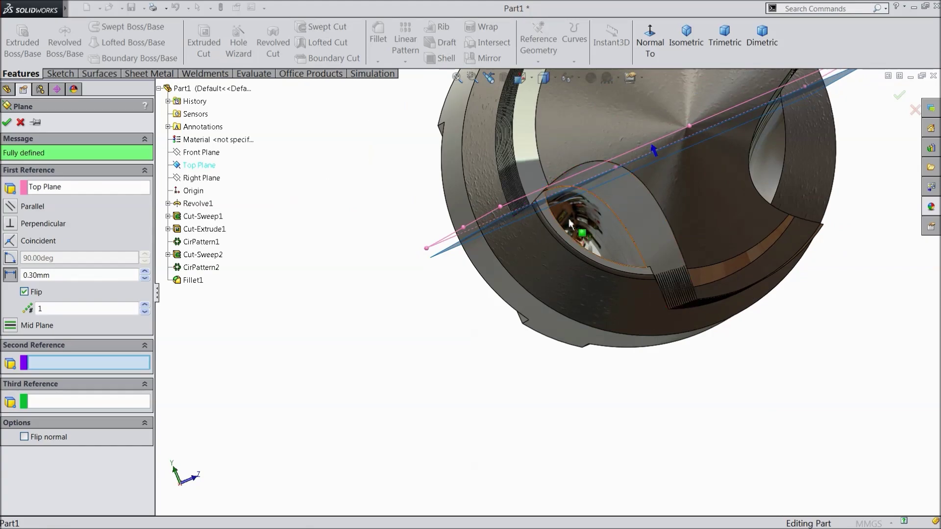
pyautogui.scroll(-4, 539, 198)
pyautogui.moveTo(518, 225); pyautogui.dragTo(488, 254, button='middle')
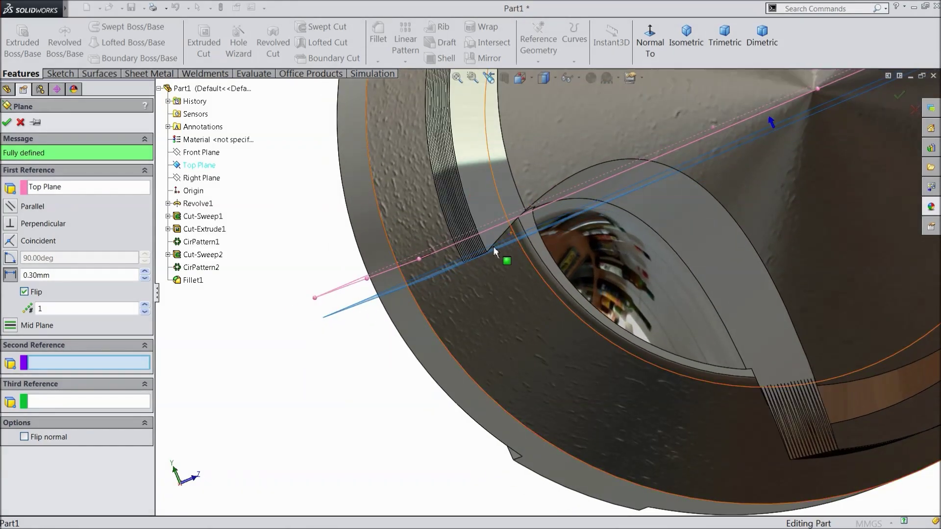
pyautogui.scroll(8, 487, 237)
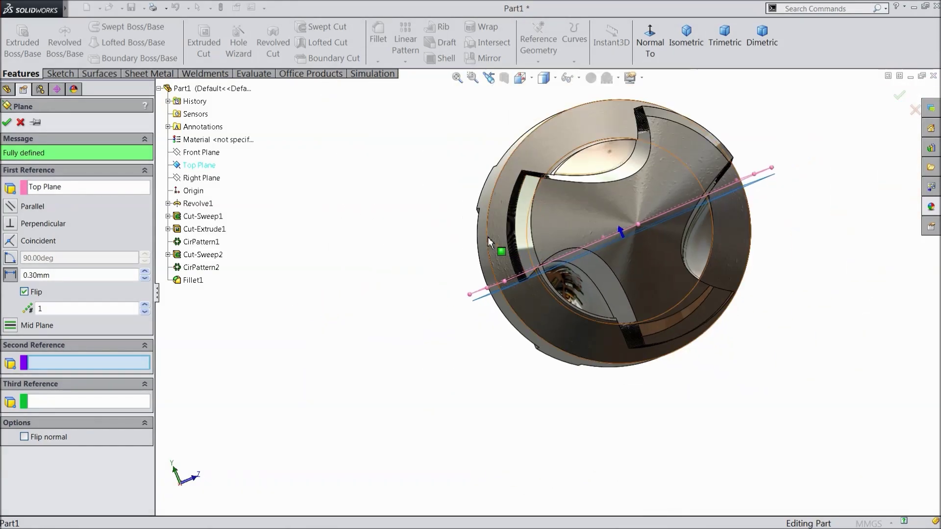
pyautogui.moveTo(549, 224); pyautogui.dragTo(498, 313, button='middle')
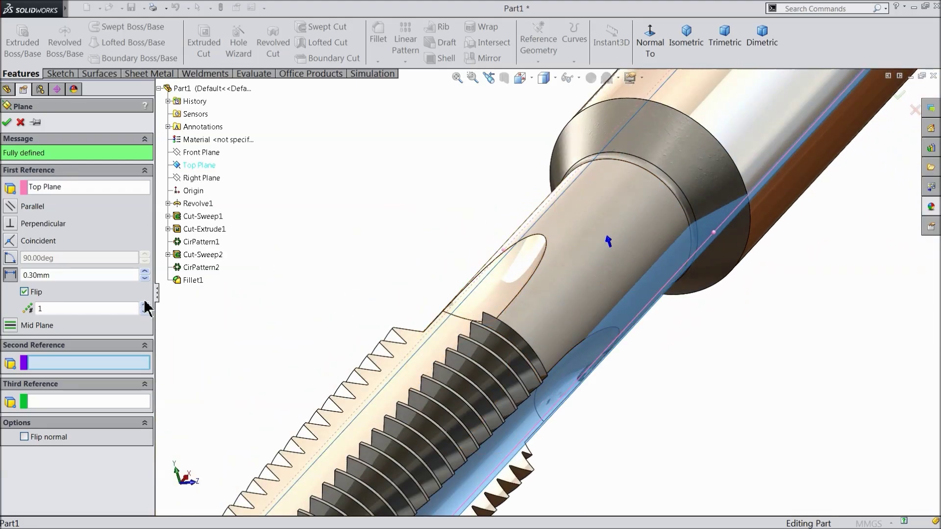
pyautogui.scroll(4, 327, 267)
pyautogui.moveTo(327, 269); pyautogui.dragTo(419, 301, button='middle')
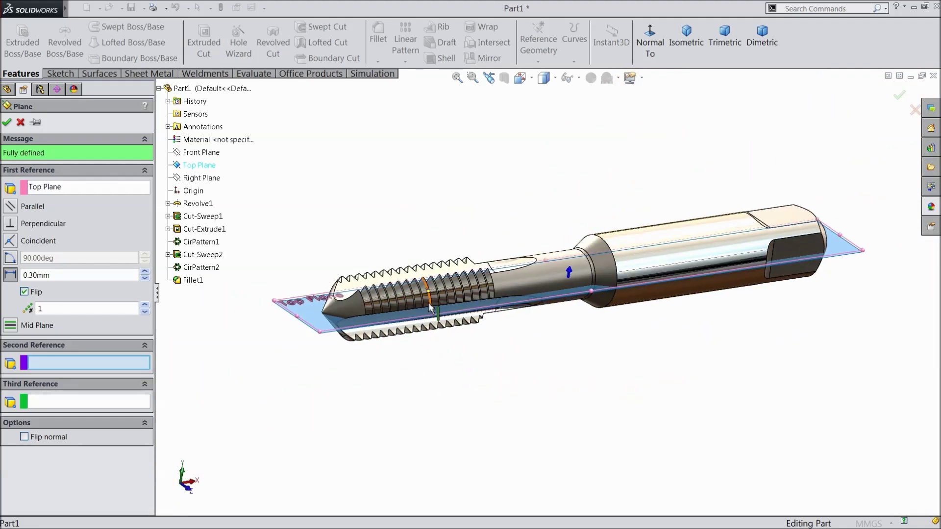
pyautogui.scroll(-5, 422, 306)
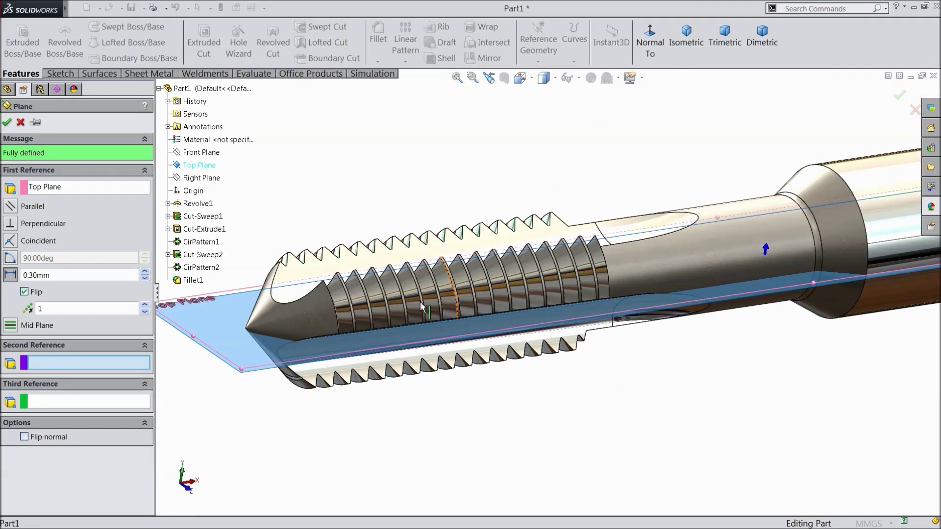
pyautogui.click(7, 122)
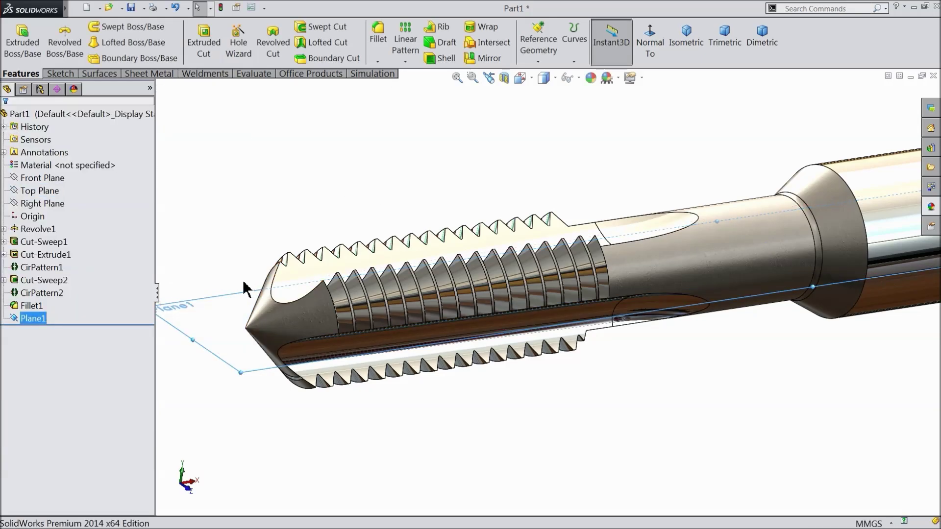
# Step: Start a sketch on the new offset plane and orient the view normal to it
pyautogui.scroll(1, 238, 308)
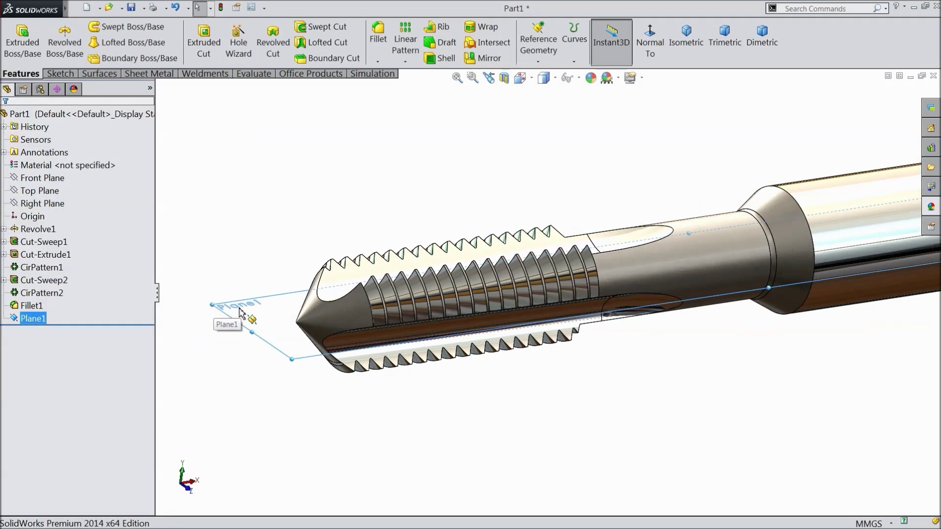
pyautogui.click(58, 74)
pyautogui.click(19, 38)
pyautogui.click(536, 43)
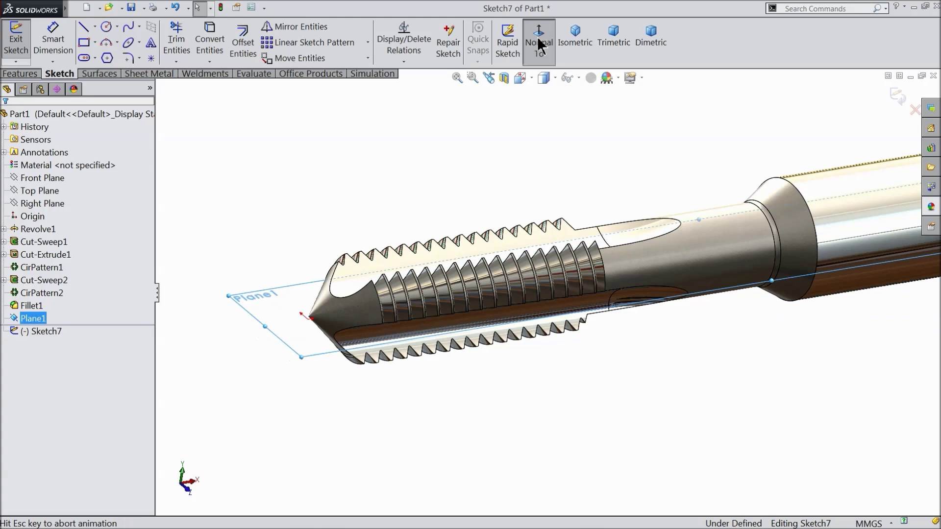
# Step: Sketch a slightly tilted closed four-sided profile, about 23.5 mm long and 3.4 mm high at the shank end, over the upper thread crests
pyautogui.scroll(-5, 350, 294)
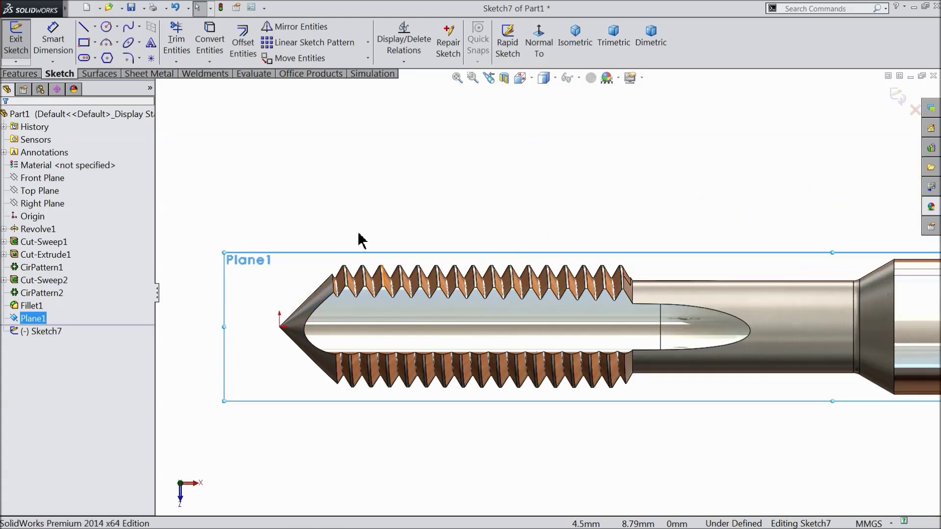
pyautogui.click(84, 27)
pyautogui.scroll(-2, 597, 229)
pyautogui.scroll(-1, 597, 229)
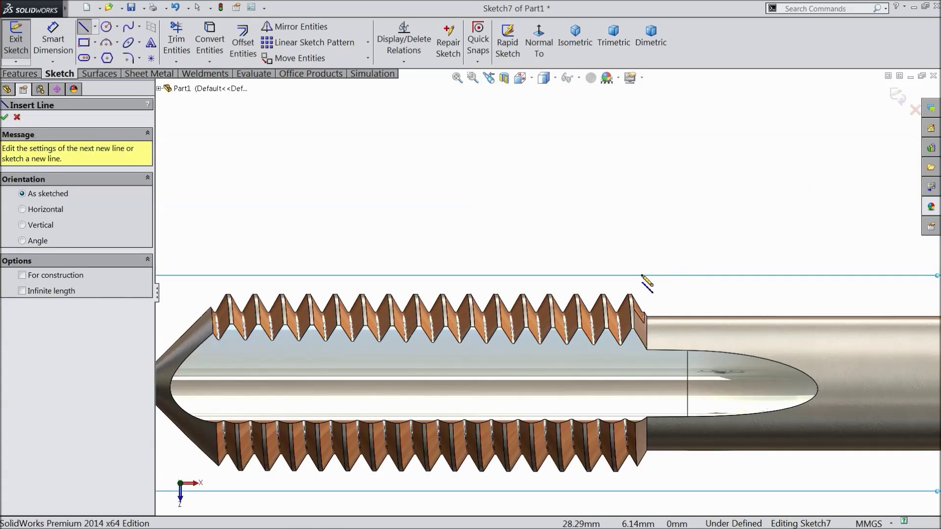
pyautogui.click(619, 232)
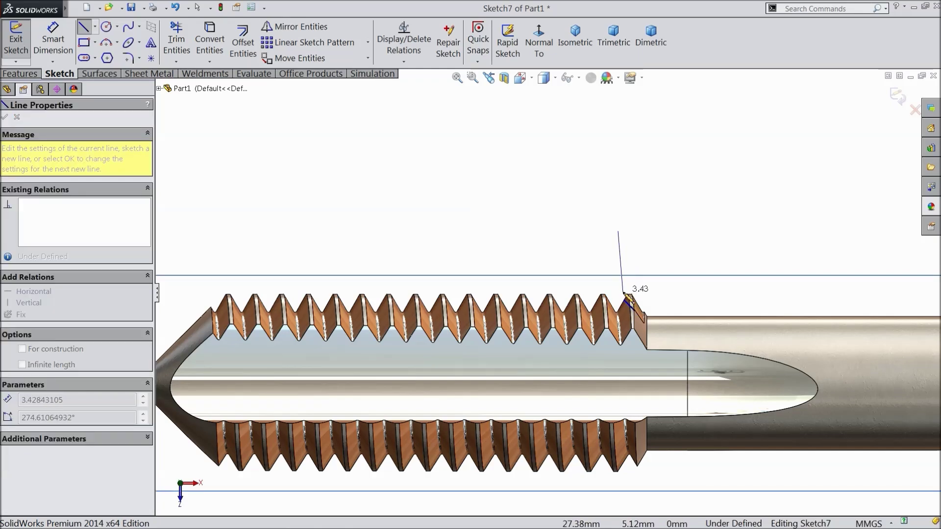
pyautogui.click(623, 292)
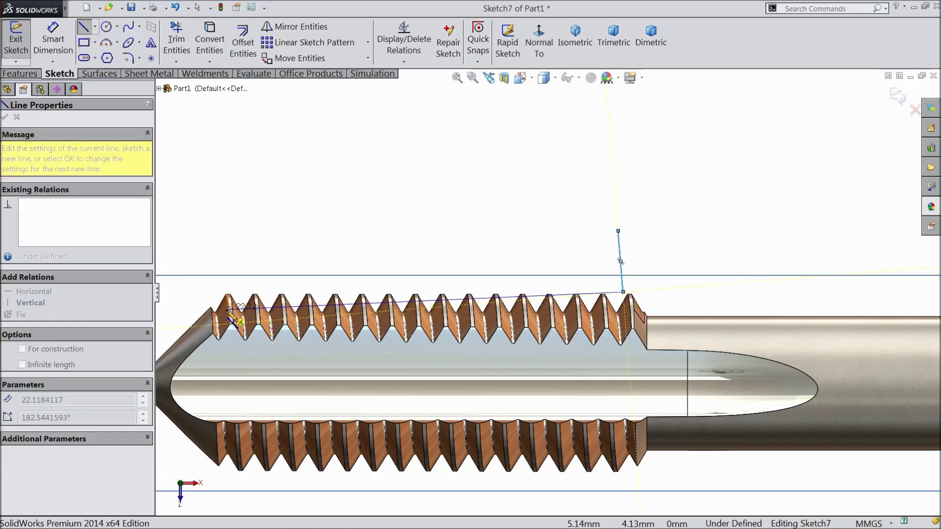
pyautogui.click(201, 309)
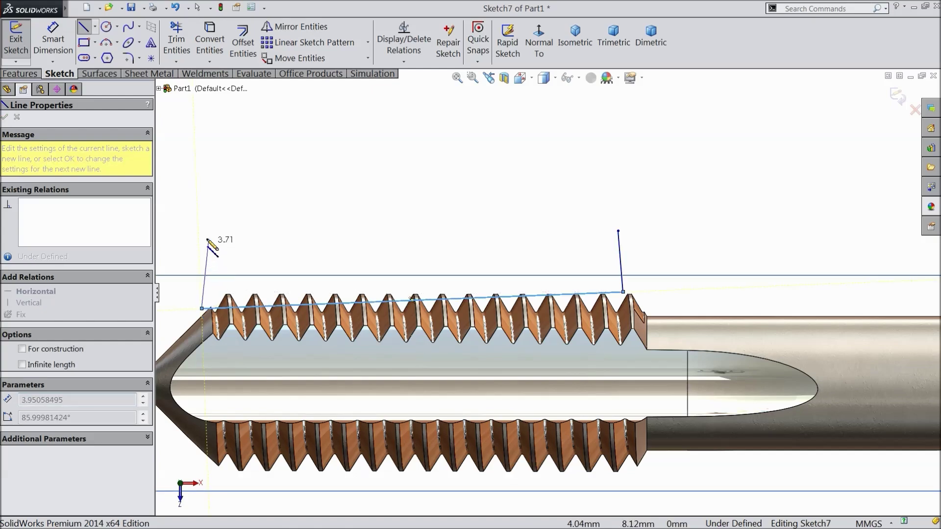
pyautogui.click(199, 242)
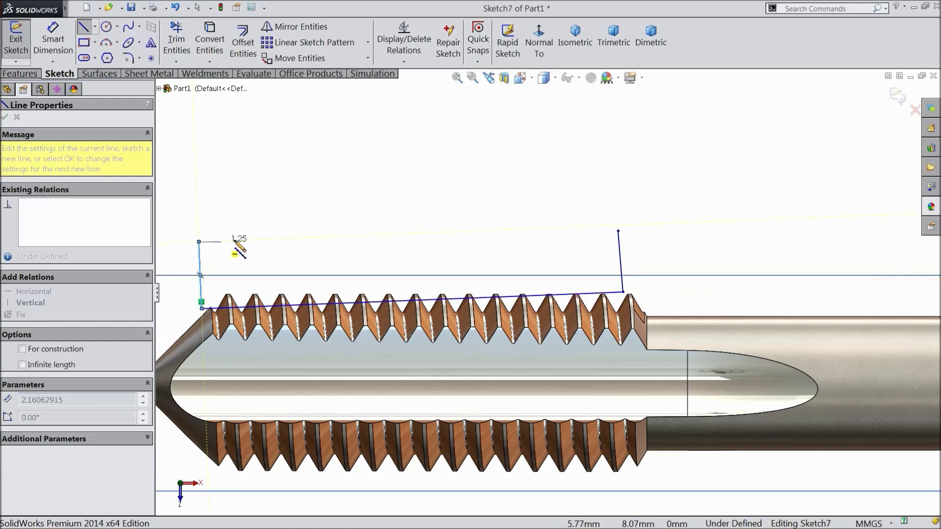
pyautogui.click(618, 231)
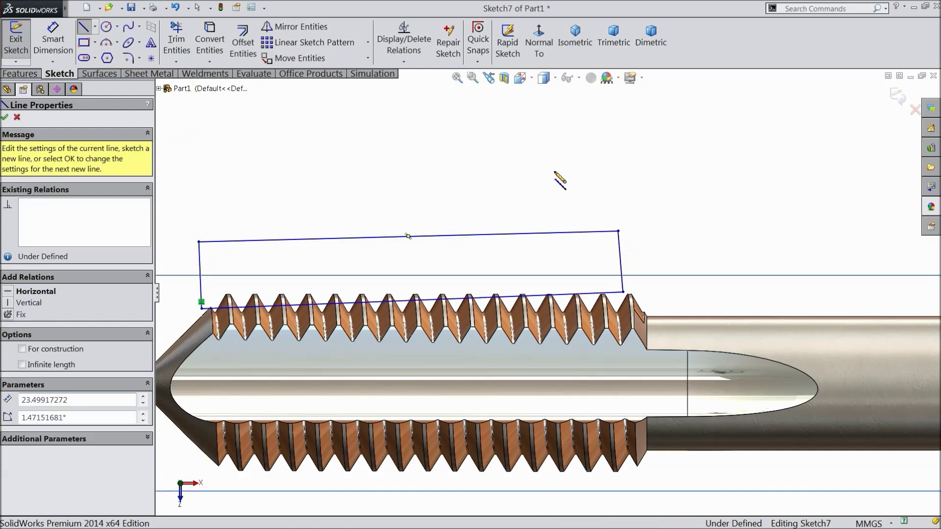
pyautogui.rightClick(554, 172)
pyautogui.click(586, 152)
pyautogui.scroll(2, 543, 281)
pyautogui.scroll(-1, 519, 336)
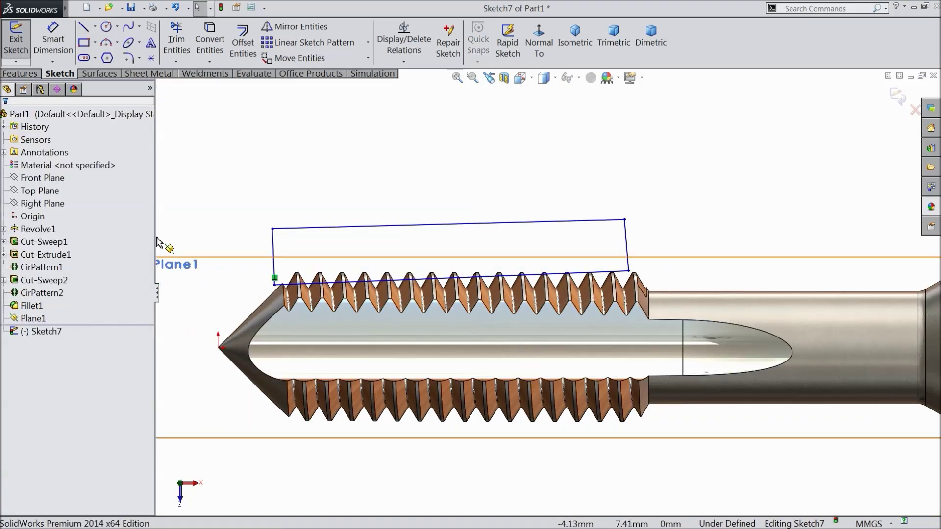
# Step: Sketch a horizontal construction centerline from the origin at the tap's tip along the tool axis
pyautogui.click(94, 26)
pyautogui.click(107, 58)
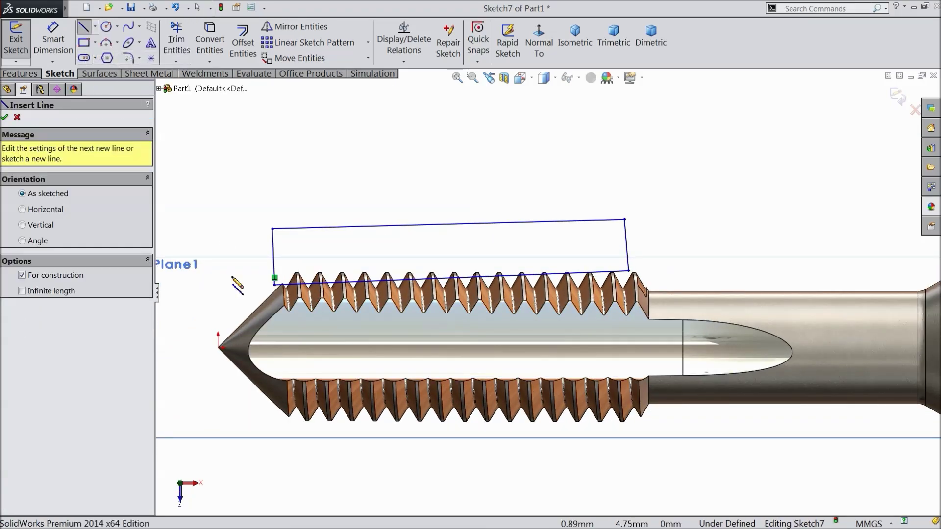
pyautogui.click(218, 347)
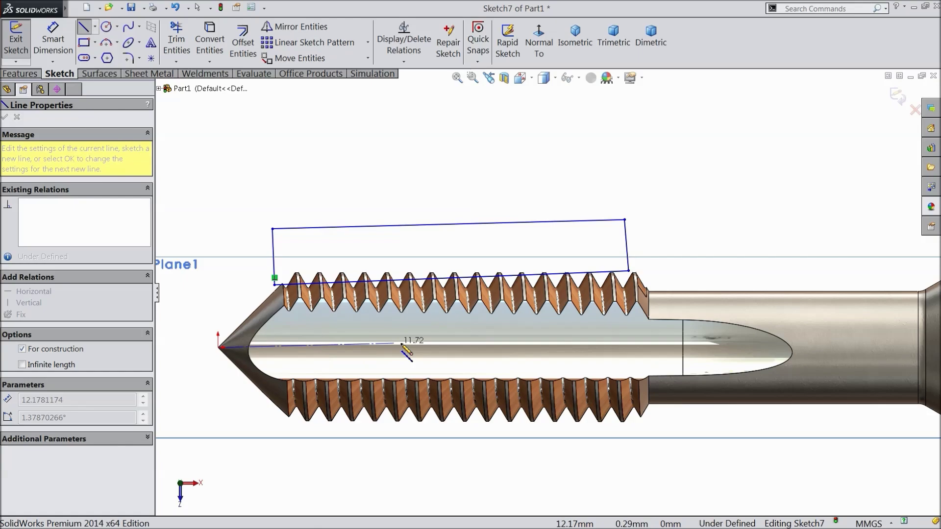
pyautogui.click(450, 347)
pyautogui.rightClick(485, 323)
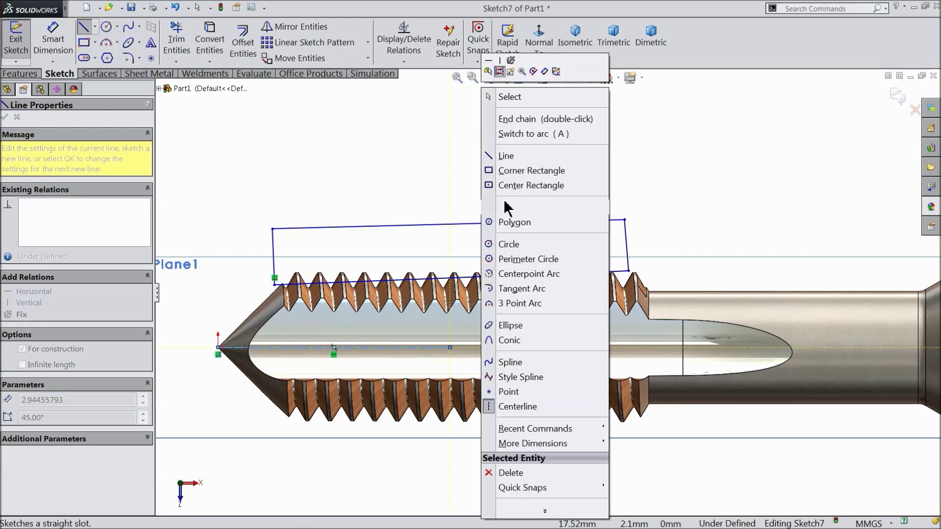
pyautogui.click(504, 97)
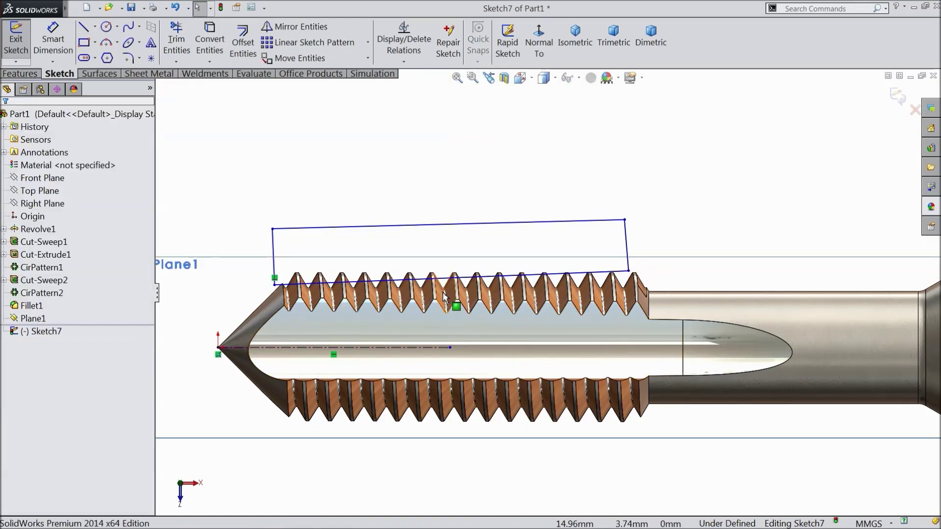
# Step: Dimension the horizontal distance from the tap's tip to the profile's lower tip-end corner as 2.9 mm
pyautogui.click(53, 39)
pyautogui.scroll(-3, 281, 300)
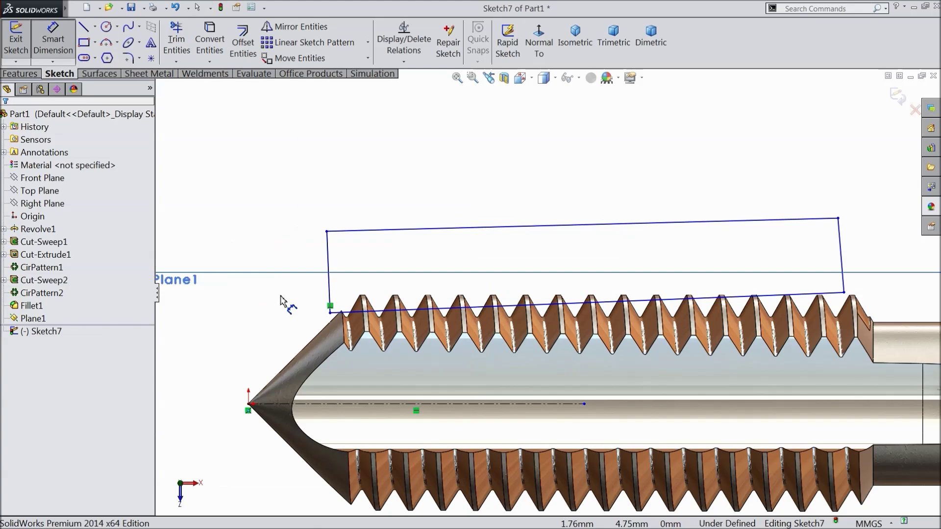
pyautogui.click(249, 406)
pyautogui.click(330, 312)
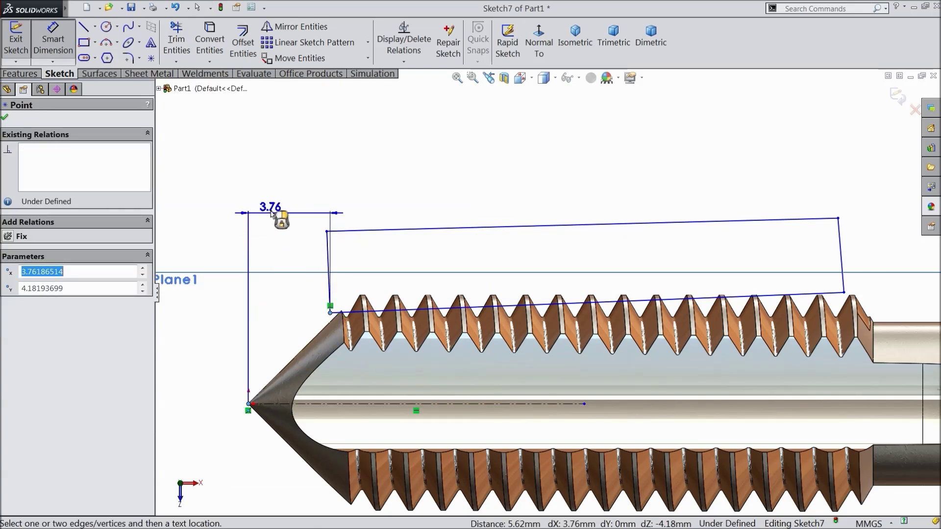
pyautogui.click(277, 209)
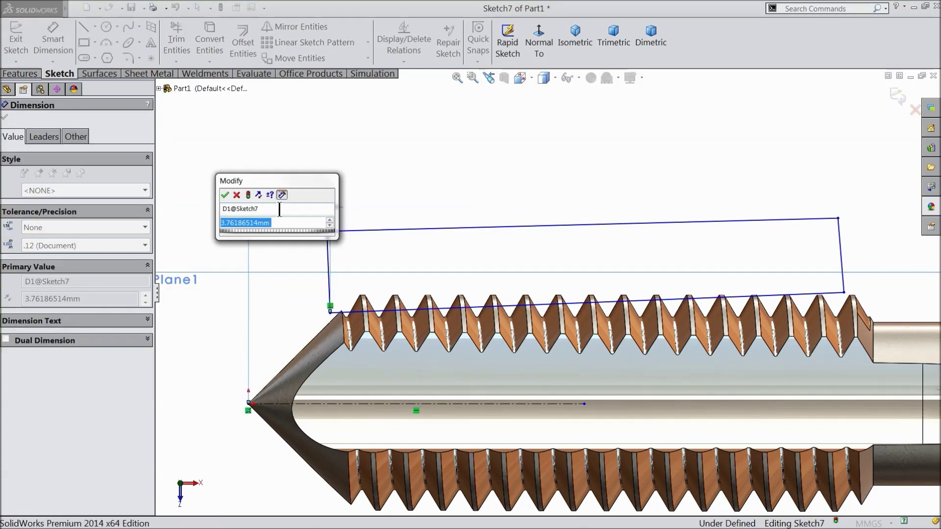
pyautogui.write('2.9')
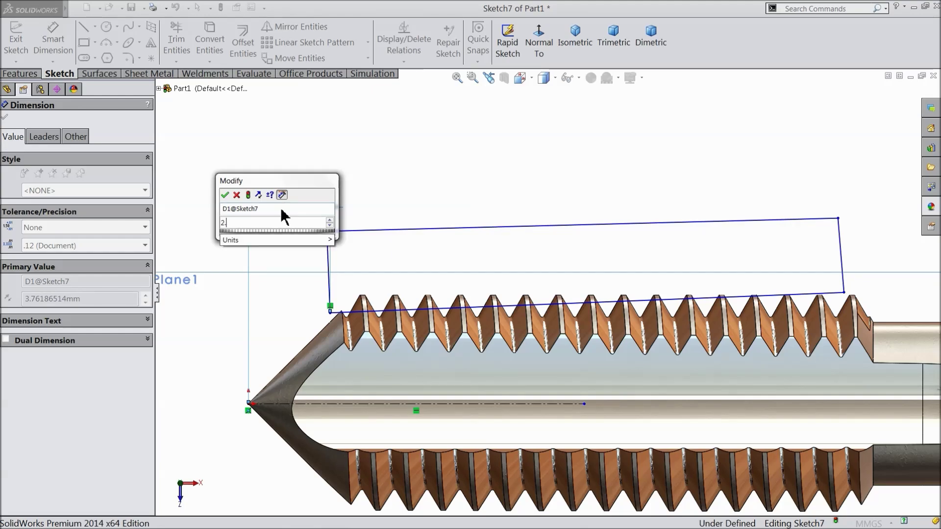
pyautogui.press('Return')
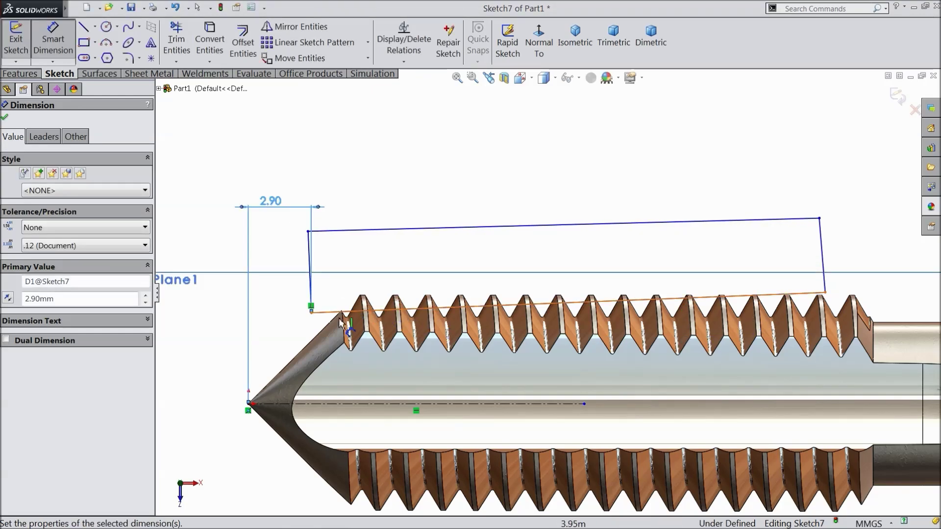
# Step: Dimension the height of the profile's lower tip-end corner above the centerline as 4.25 mm
pyautogui.click(312, 313)
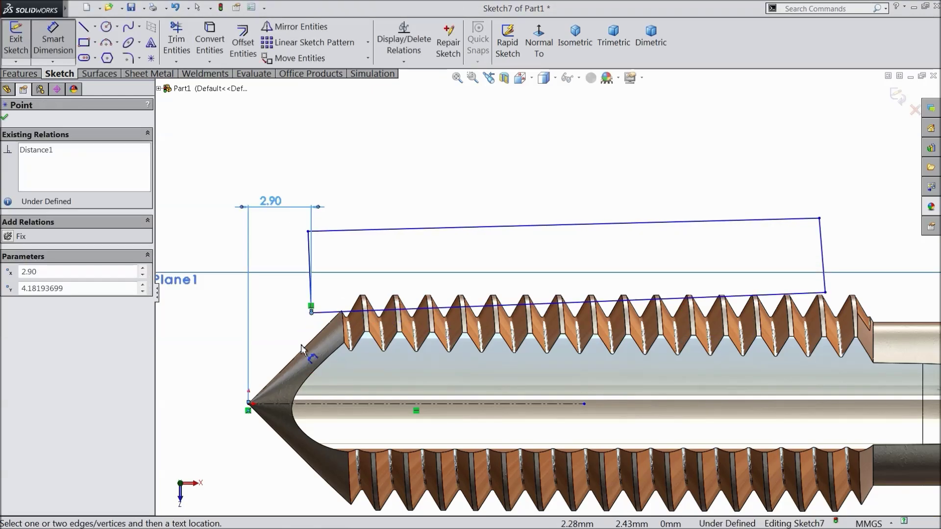
pyautogui.click(264, 405)
pyautogui.click(196, 365)
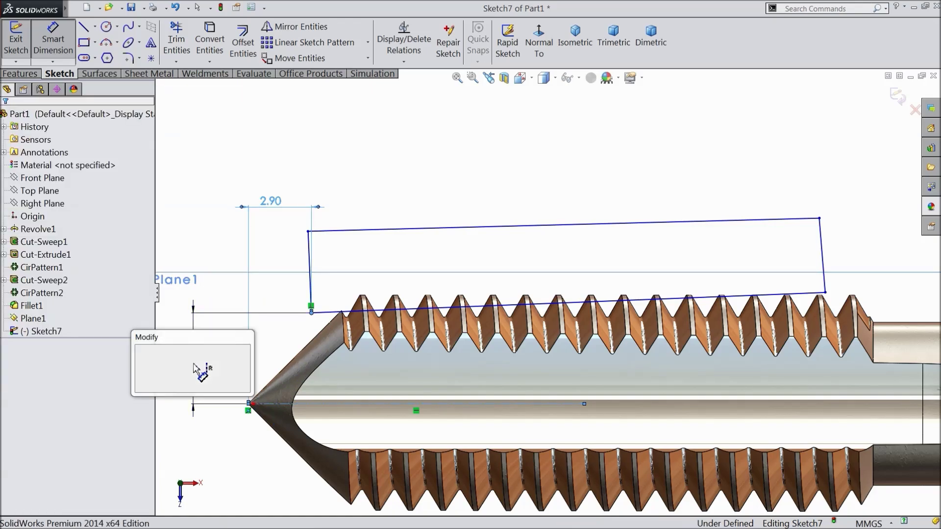
pyautogui.write('4')
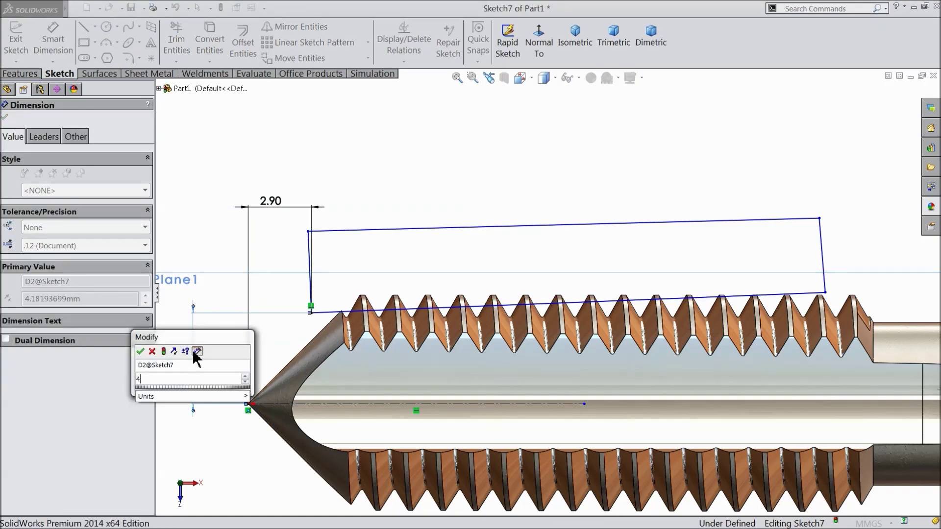
pyautogui.write('.25')
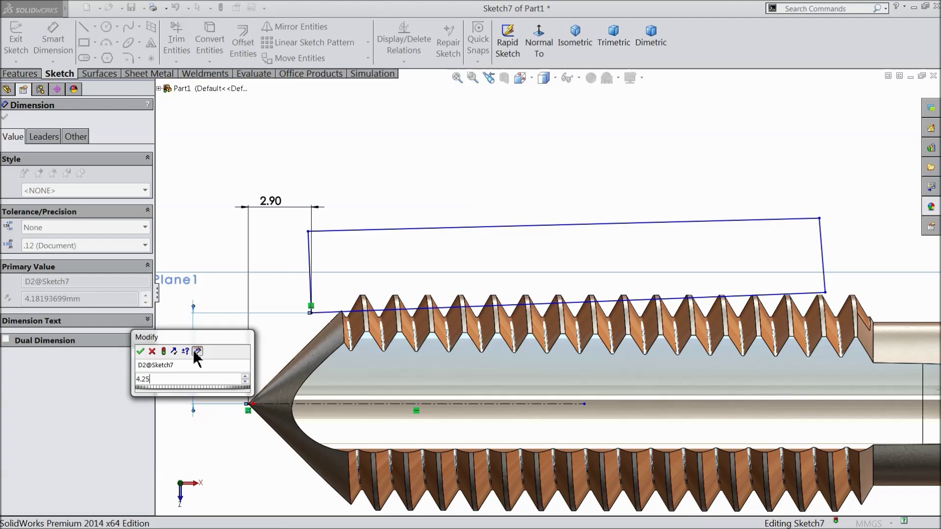
pyautogui.press('Return')
# Step: Dimension the height of the profile's lower shank-end corner above the centerline as 5.92 mm
pyautogui.scroll(2, 539, 360)
pyautogui.scroll(-2, 733, 343)
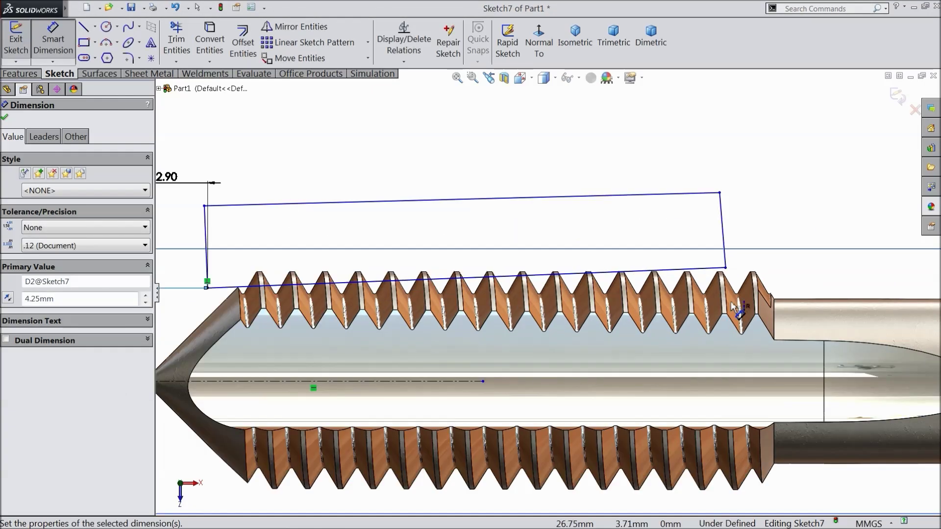
pyautogui.click(726, 269)
pyautogui.click(471, 381)
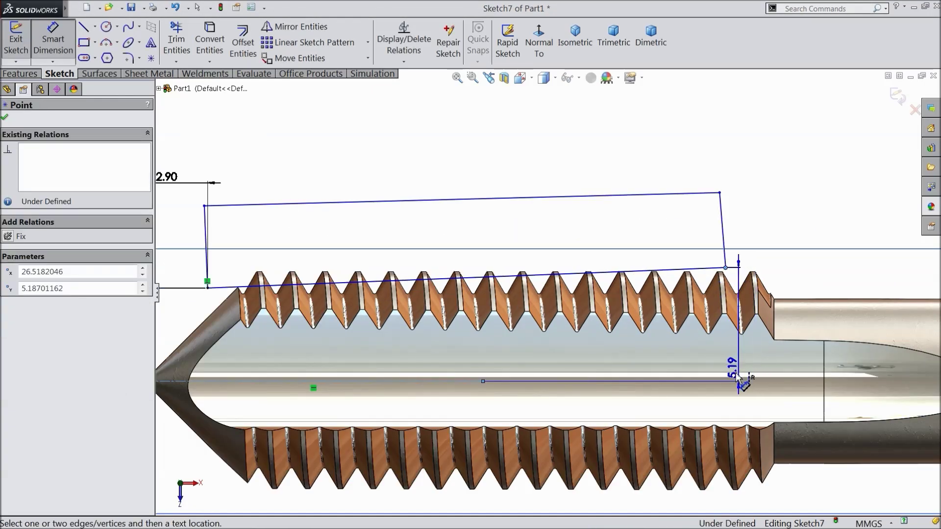
pyautogui.click(795, 283)
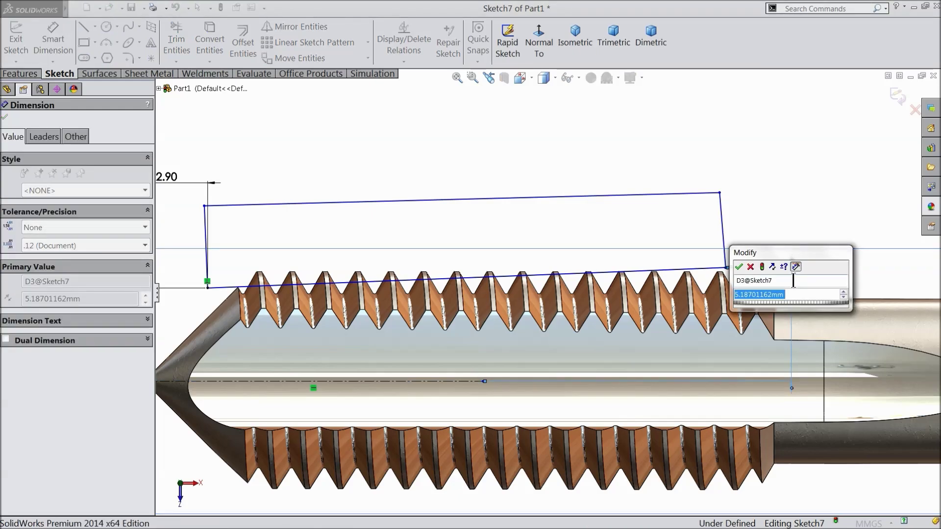
pyautogui.write('5.92')
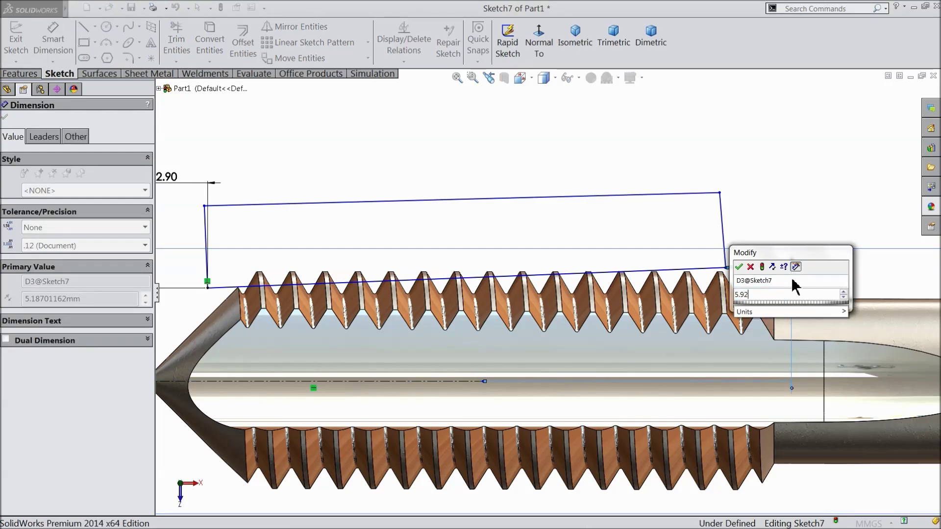
pyautogui.press('Return')
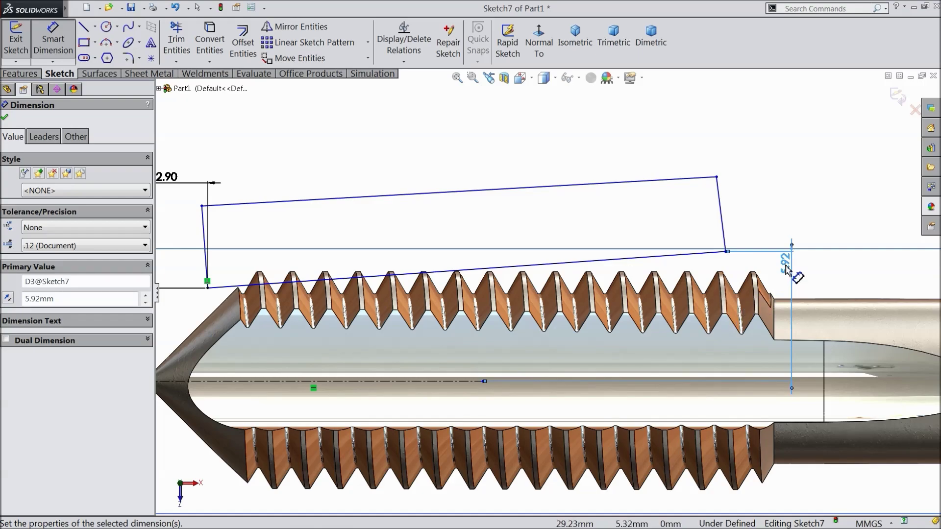
# Step: Change the shank-end corner's height above the centerline to 5.5 mm and finish dimensioning
pyautogui.doubleClick(786, 267)
pyautogui.write('5.5')
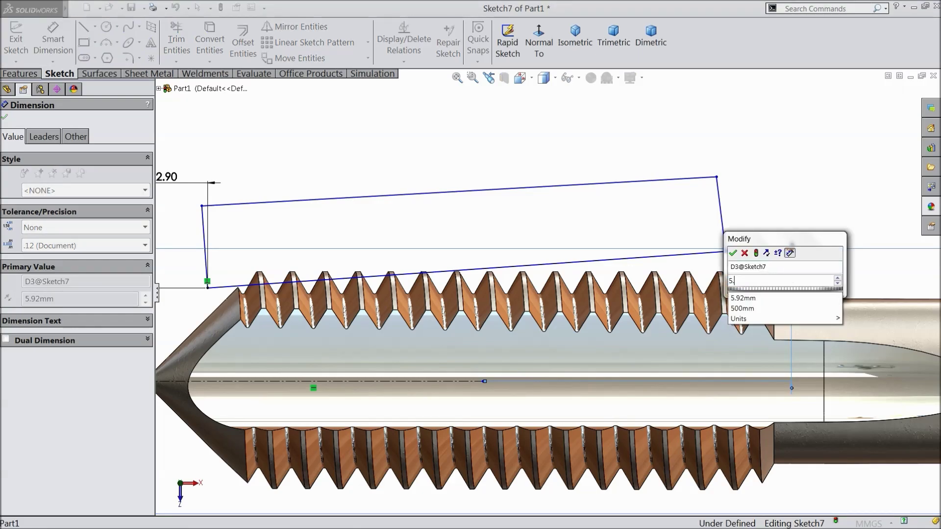
pyautogui.press('Return')
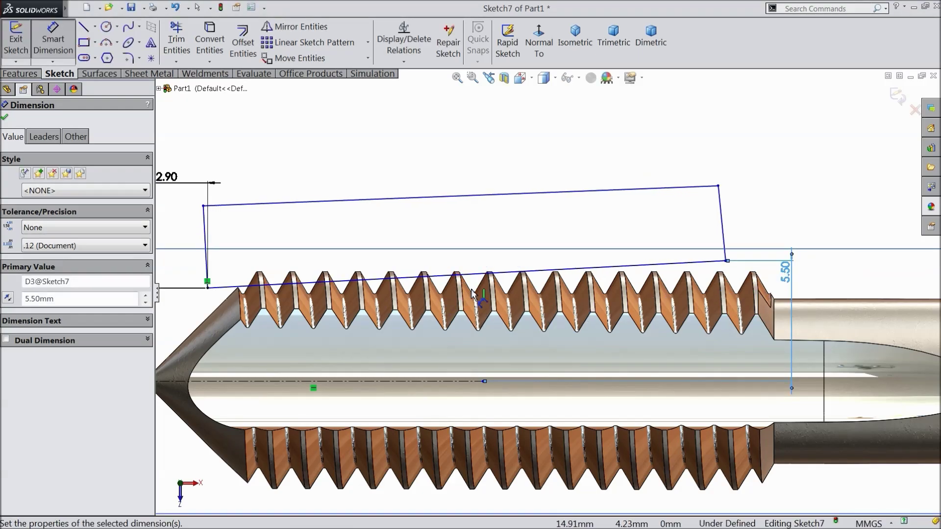
pyautogui.scroll(2, 412, 318)
pyautogui.scroll(-2, 458, 319)
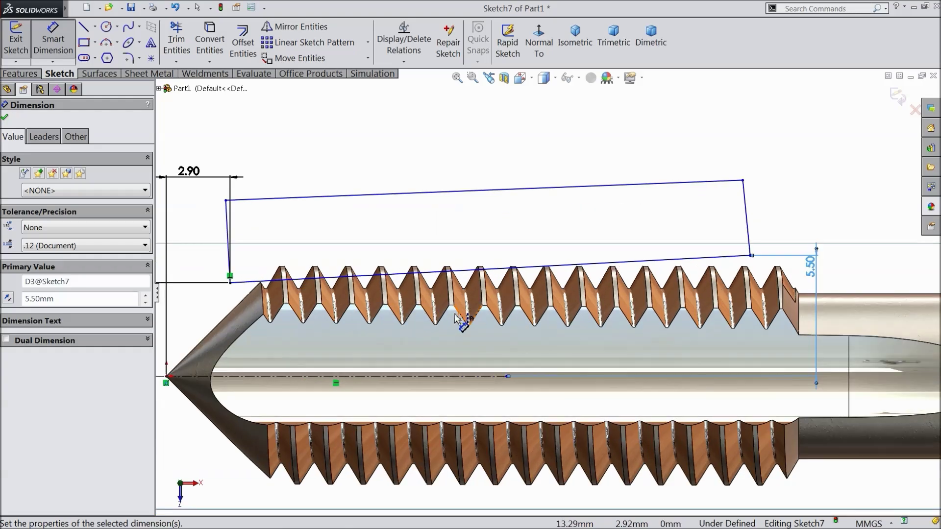
pyautogui.click(5, 118)
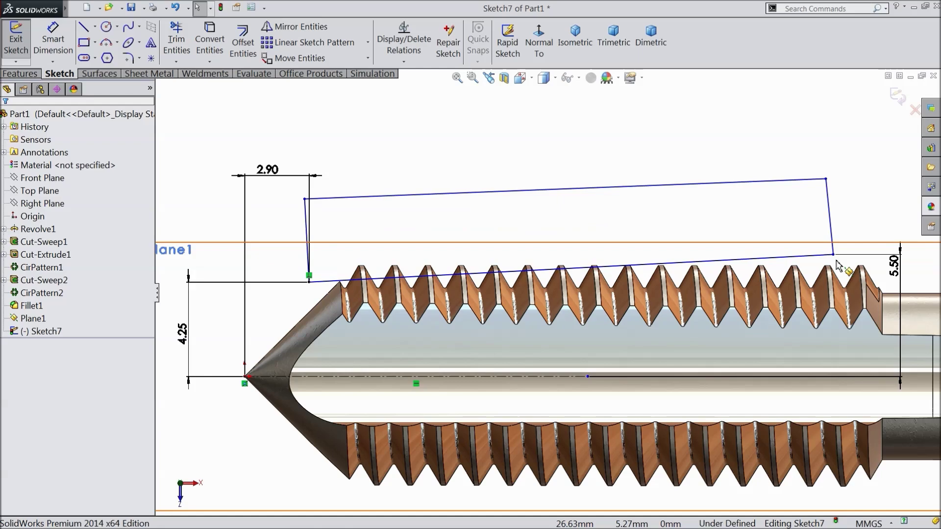
# Step: Set up a revolved cut of the tapered profile about the centerline with a blind first direction of 70°
pyautogui.scroll(-2, 376, 290)
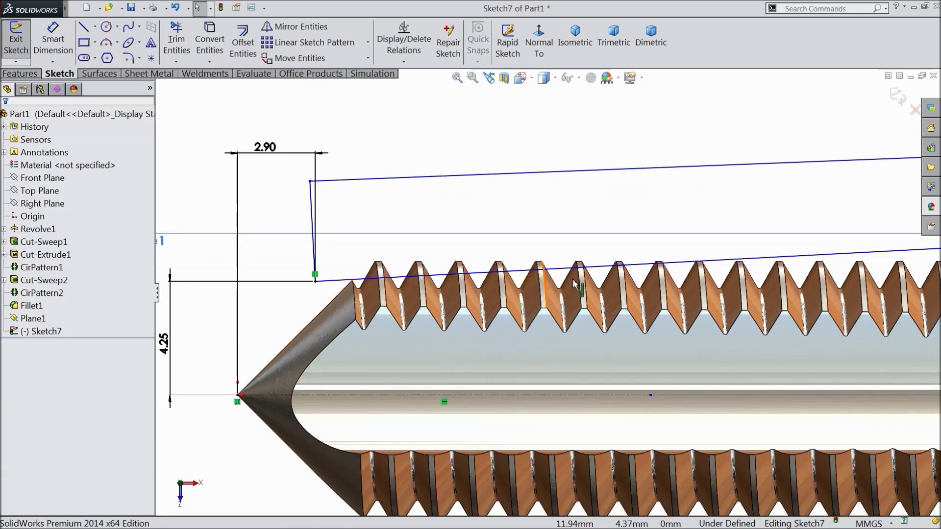
pyautogui.scroll(1, 609, 285)
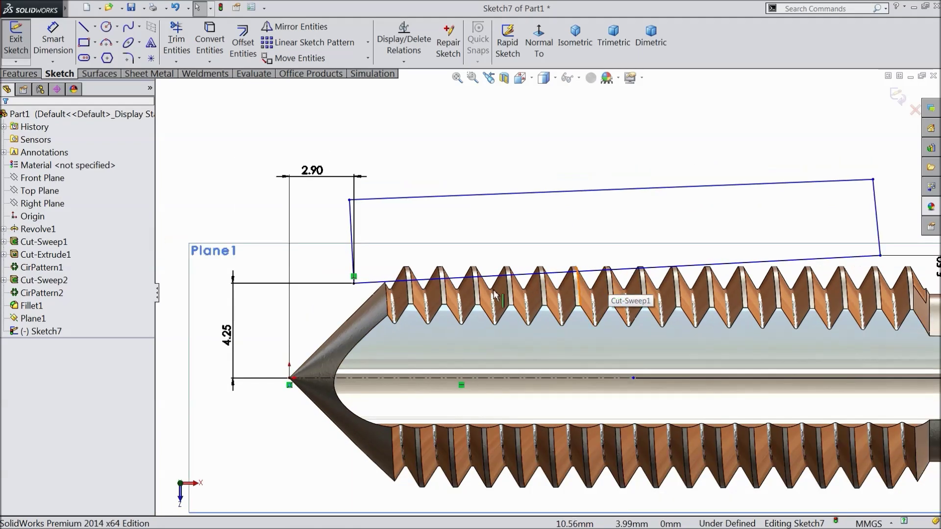
pyautogui.click(20, 73)
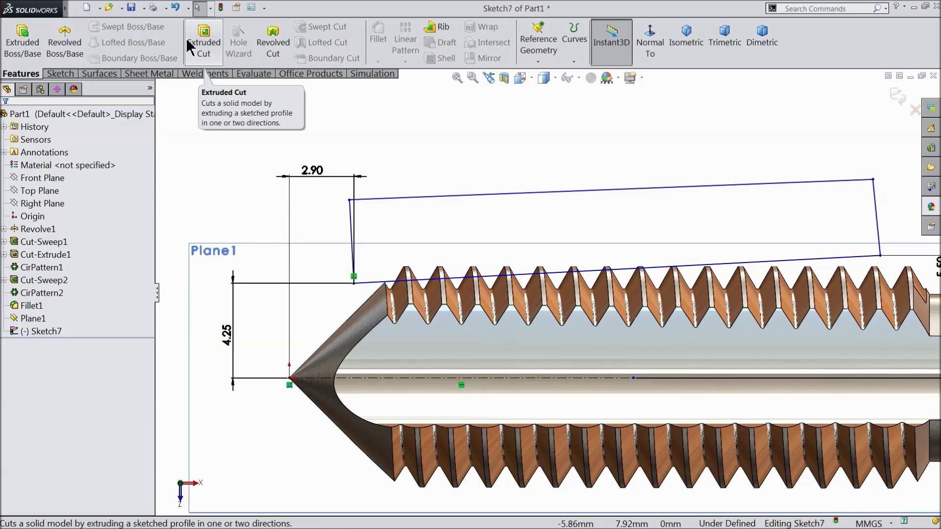
pyautogui.click(274, 48)
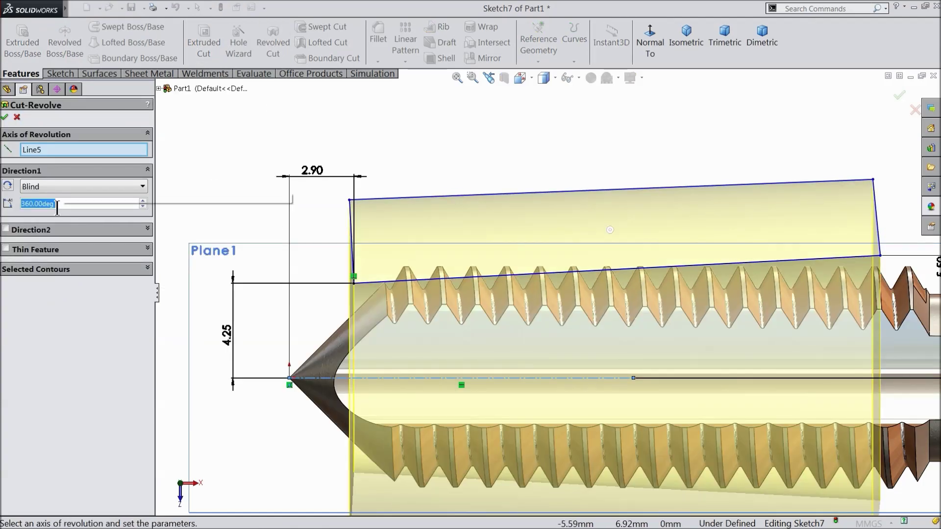
pyautogui.write('70')
# Step: Examine the revolved cut preview closely along the profile plane to check how it covers the edges of the thread crests
pyautogui.moveTo(259, 203); pyautogui.dragTo(466, 241, button='middle')
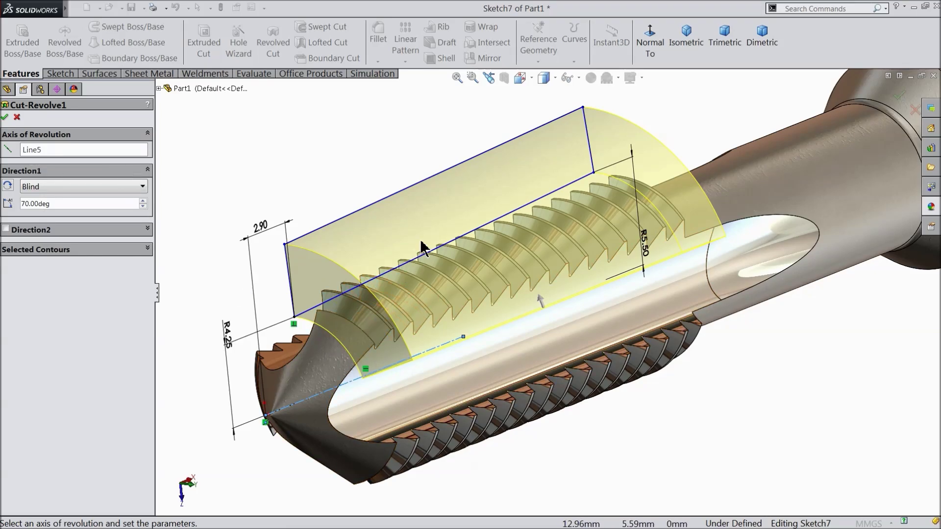
pyautogui.moveTo(420, 246)
pyautogui.mouseDown(button='middle')
pyautogui.moveTo(447, 272)
pyautogui.moveTo(465, 322)
pyautogui.mouseUp(button='middle')
pyautogui.scroll(-3, 396, 252)
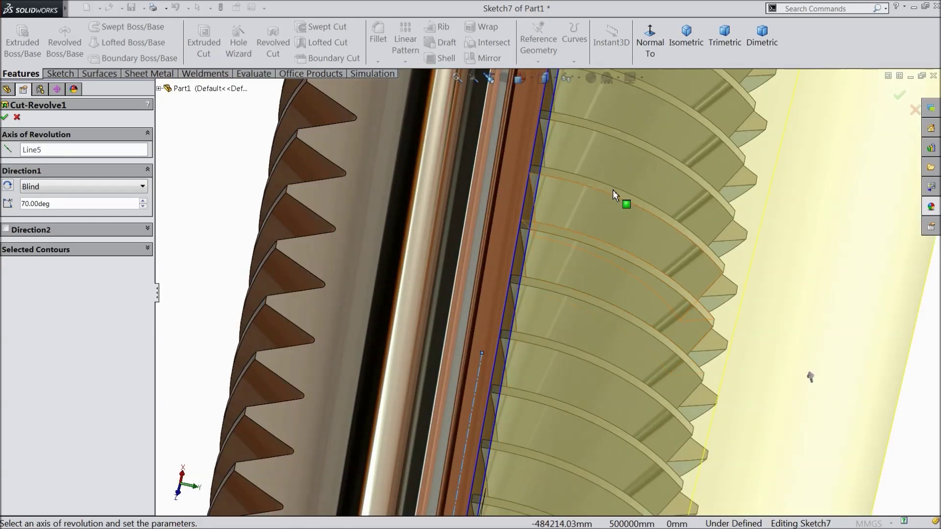
pyautogui.scroll(1, 613, 191)
pyautogui.scroll(-1, 604, 175)
pyautogui.scroll(-5, 556, 142)
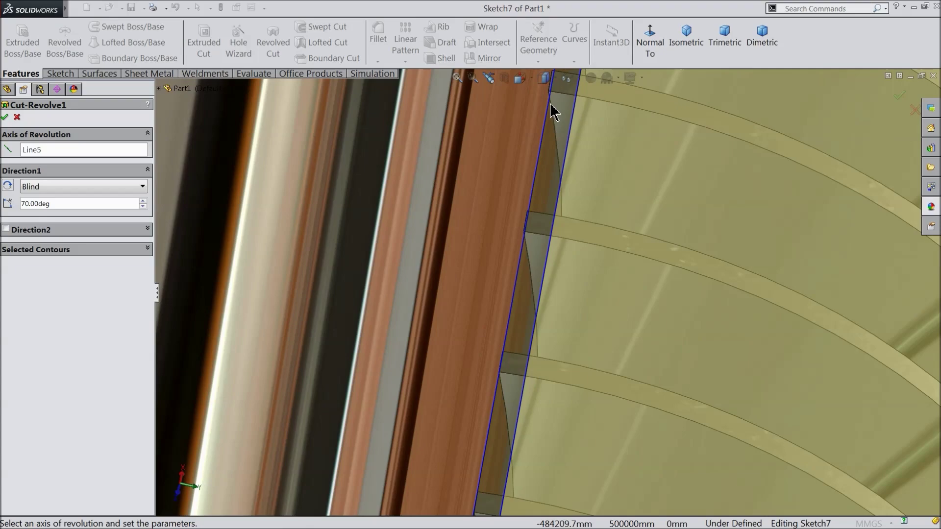
pyautogui.scroll(-5, 573, 114)
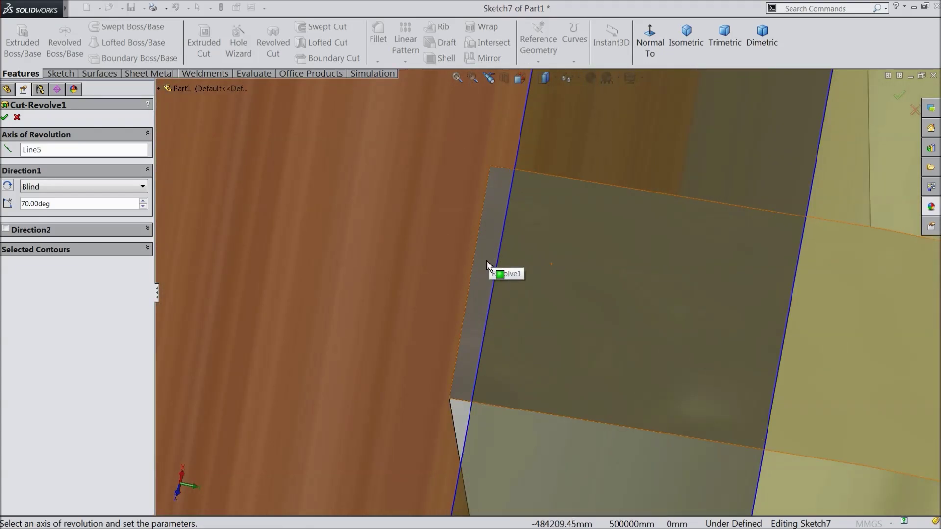
pyautogui.scroll(5, 486, 260)
pyautogui.scroll(3, 554, 225)
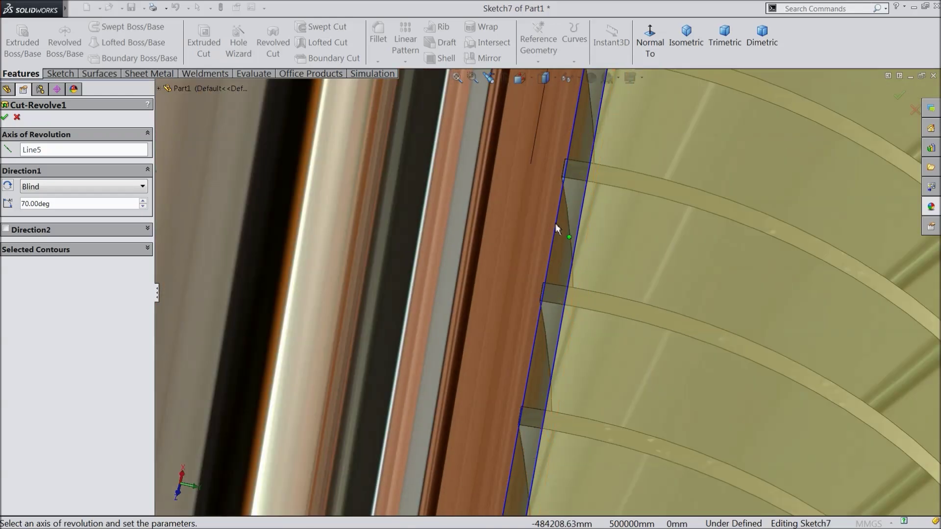
pyautogui.scroll(-5, 568, 181)
pyautogui.scroll(5, 545, 193)
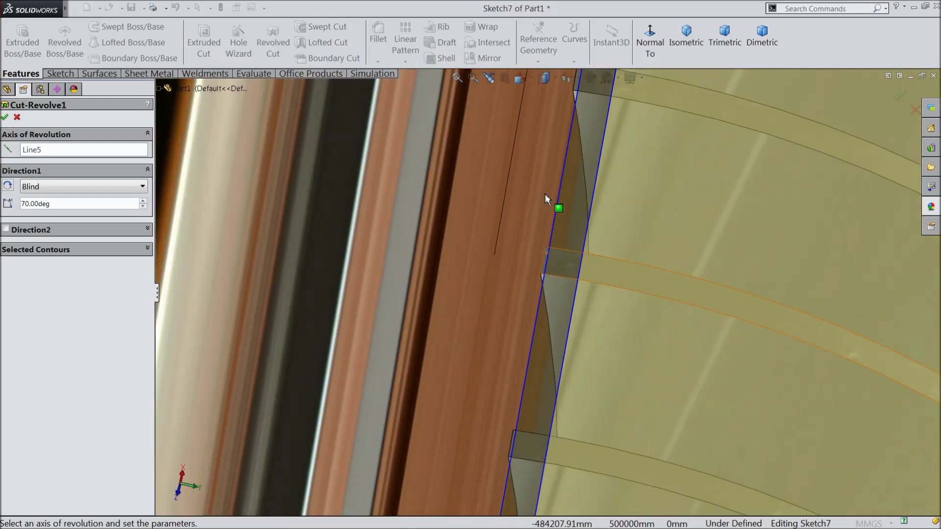
pyautogui.scroll(-4, 573, 162)
pyautogui.scroll(-3, 573, 167)
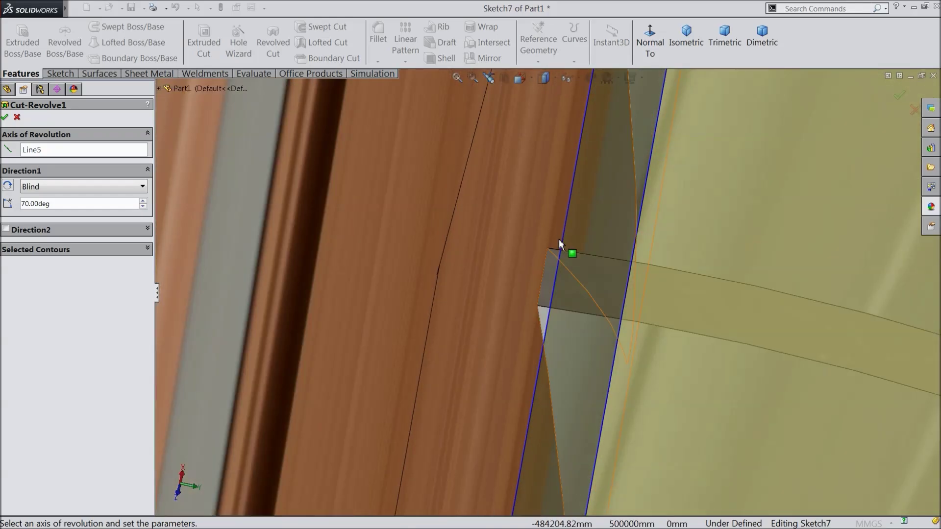
pyautogui.scroll(10, 556, 254)
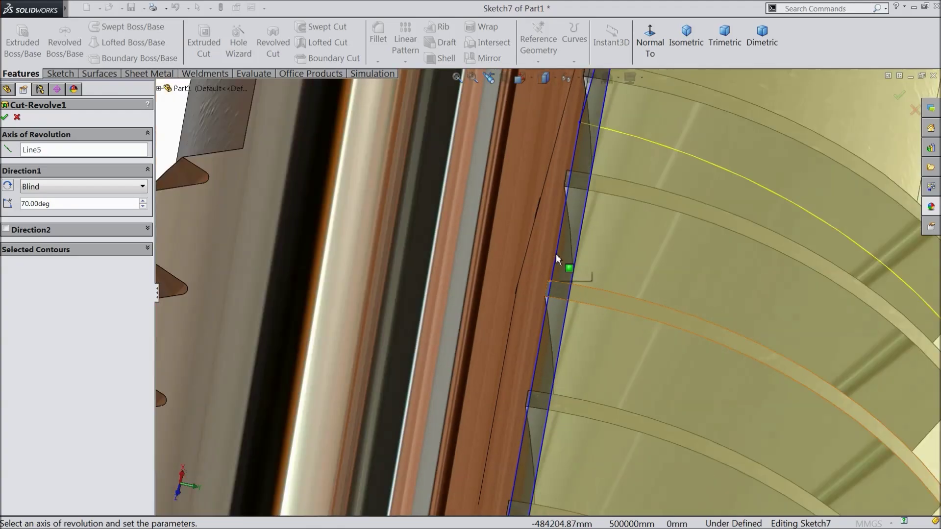
pyautogui.moveTo(541, 343); pyautogui.dragTo(502, 262, button='middle')
pyautogui.scroll(-8, 473, 373)
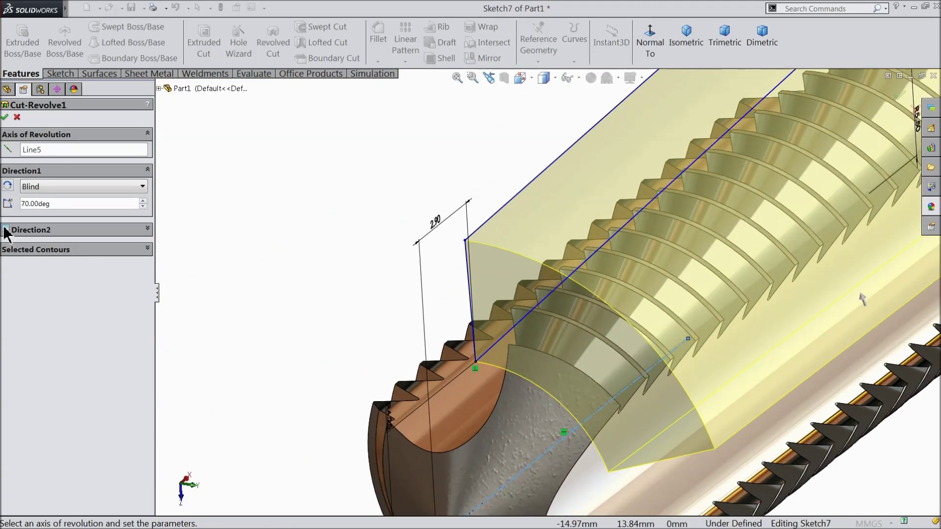
# Step: Extend the revolved cut by 5° in a second blind direction and create the feature
pyautogui.click(6, 231)
pyautogui.scroll(3, 610, 319)
pyautogui.scroll(-1, 610, 319)
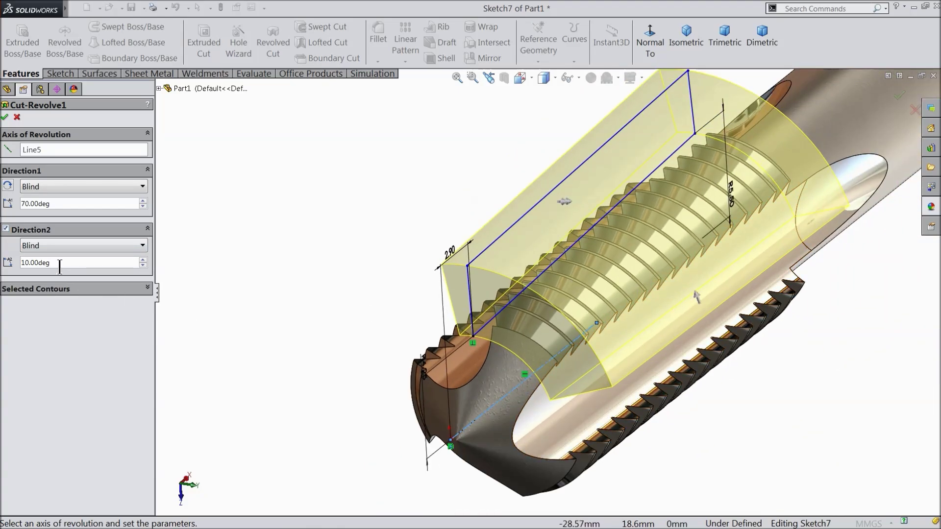
pyautogui.write('5')
pyautogui.press('Return')
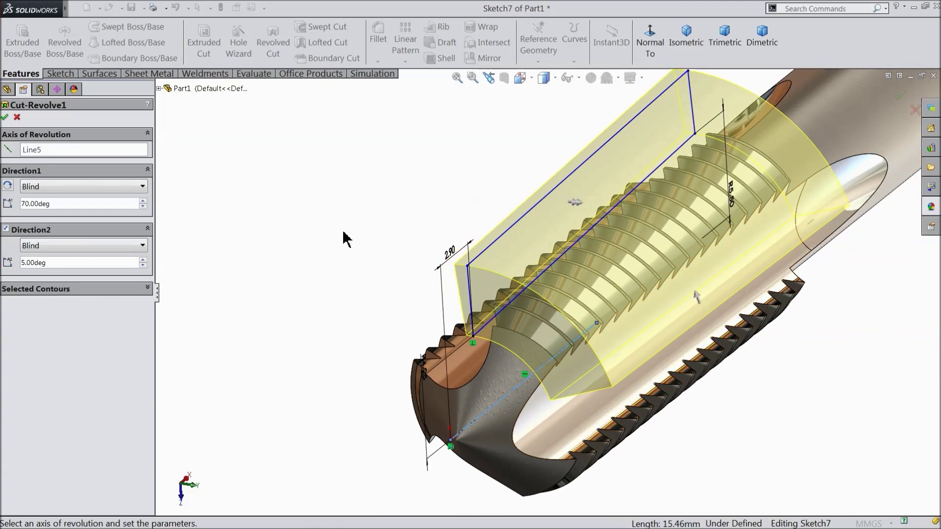
pyautogui.moveTo(342, 237)
pyautogui.mouseDown(button='middle')
pyautogui.moveTo(369, 263)
pyautogui.moveTo(354, 246)
pyautogui.mouseUp(button='middle')
pyautogui.scroll(-8, 678, 270)
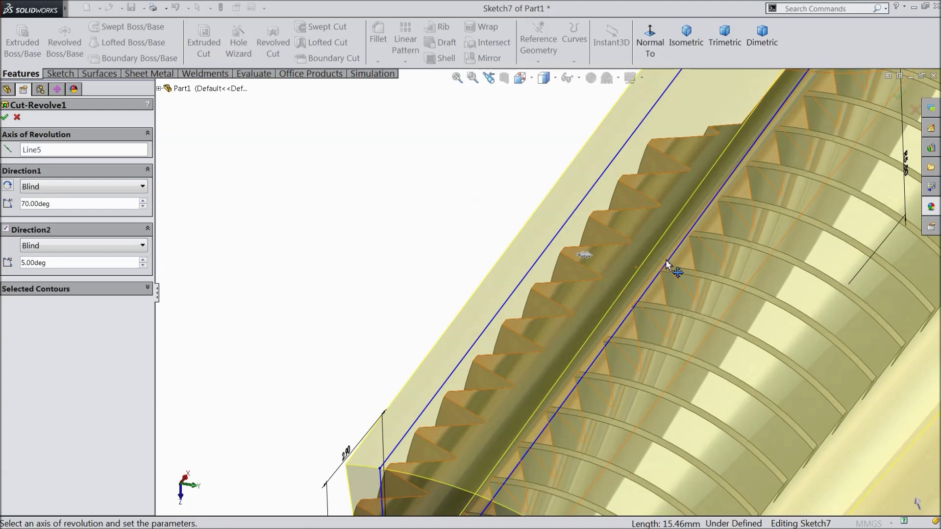
pyautogui.scroll(8, 685, 271)
pyautogui.scroll(-4, 668, 245)
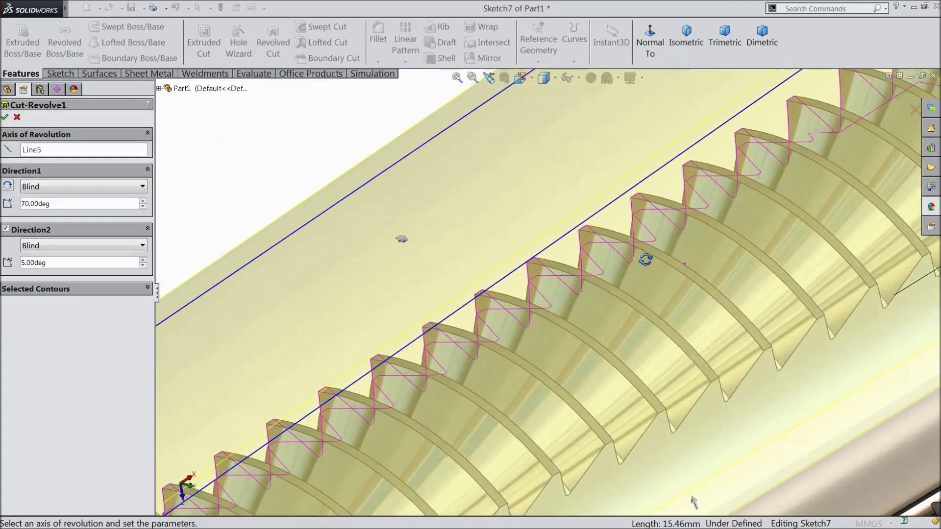
pyautogui.scroll(4, 644, 258)
pyautogui.scroll(-2, 557, 288)
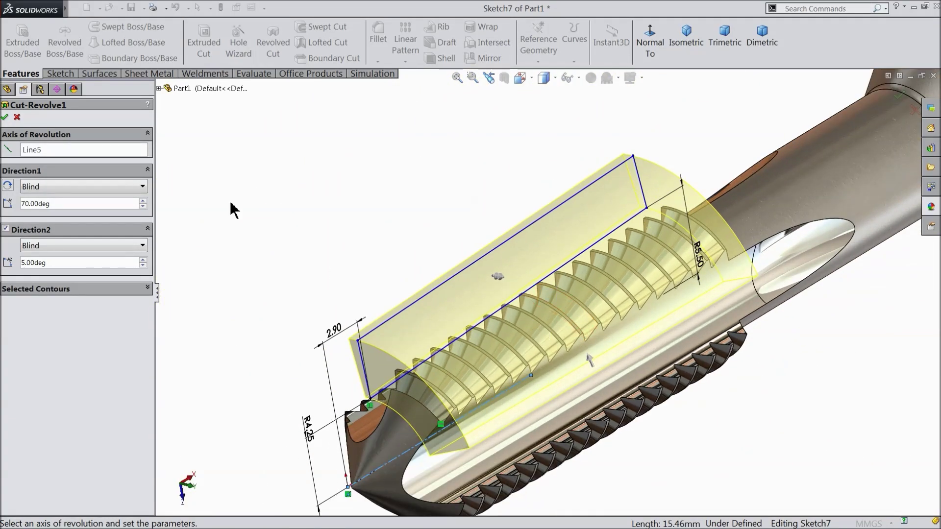
pyautogui.moveTo(294, 227); pyautogui.dragTo(294, 196, button='middle')
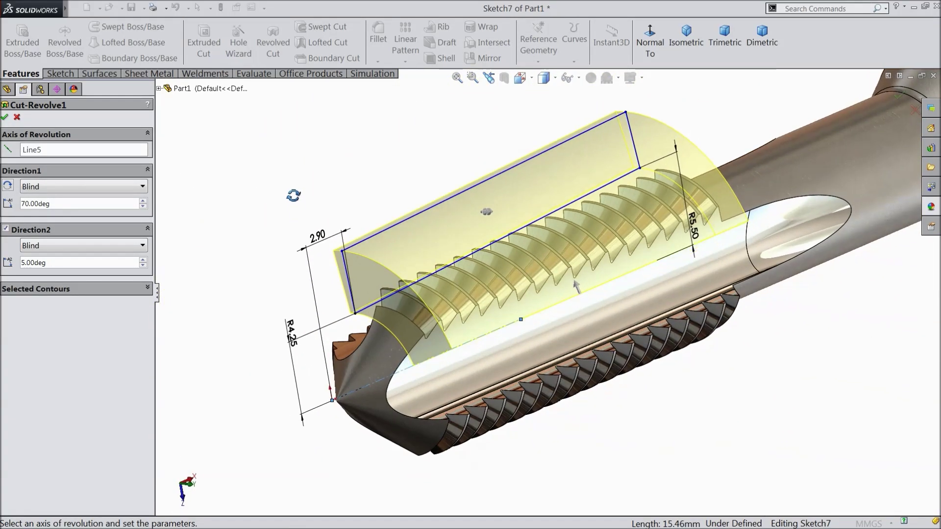
pyautogui.click(6, 117)
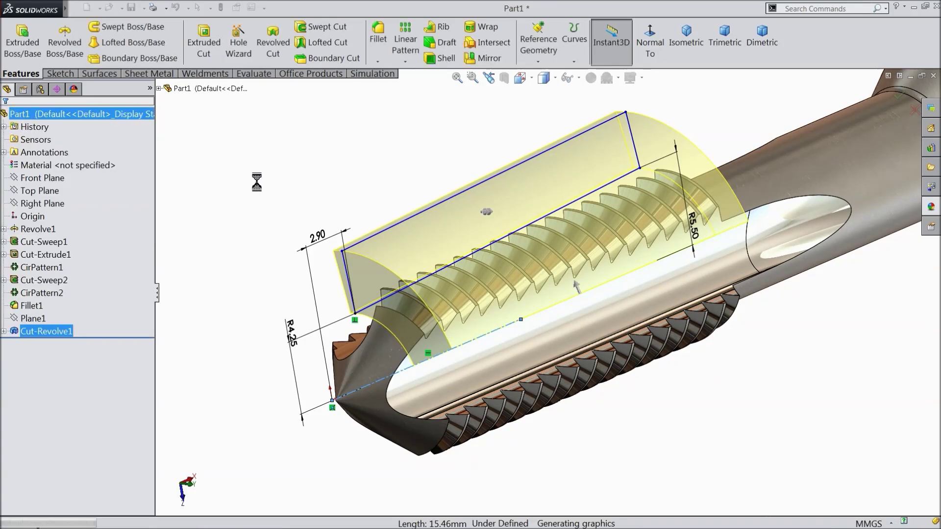
# Step: Inspect the tapered thread crests from the tip to the shank end on the newly cut land
pyautogui.scroll(-5, 539, 282)
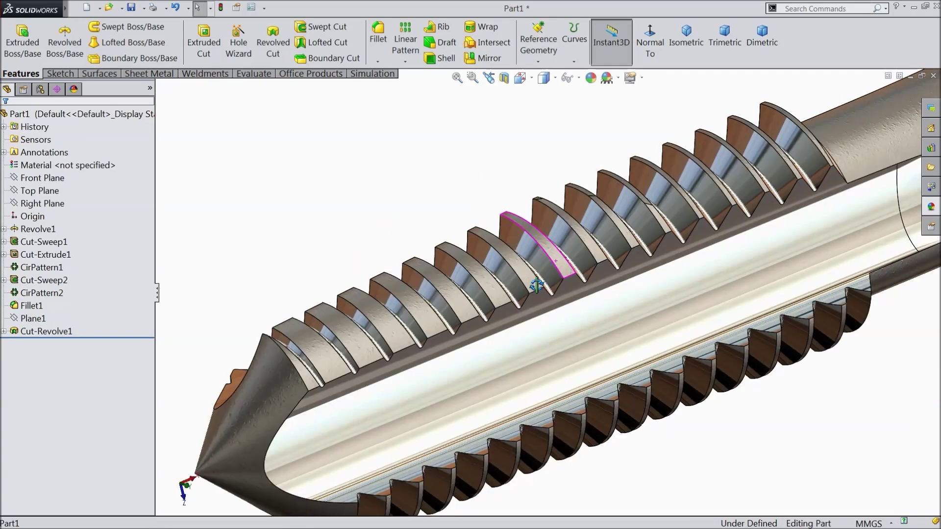
pyautogui.scroll(-3, 353, 345)
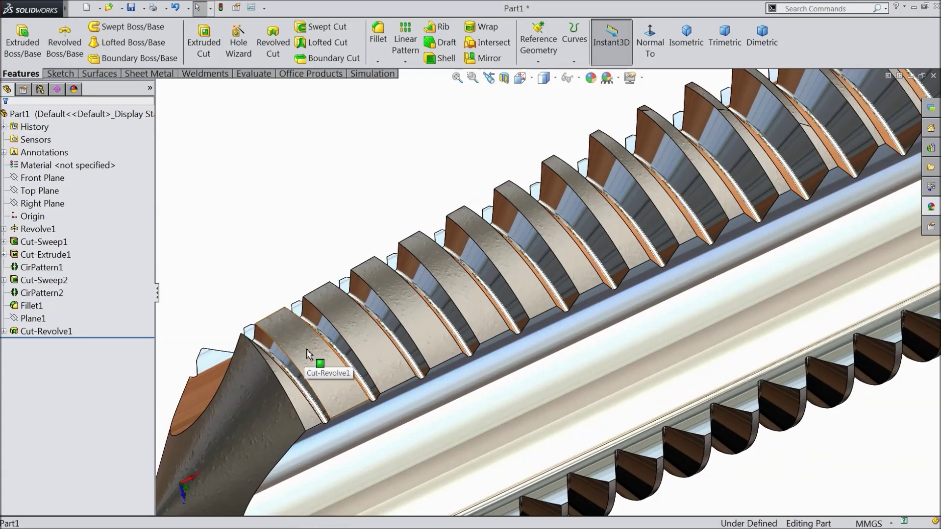
pyautogui.scroll(5, 666, 228)
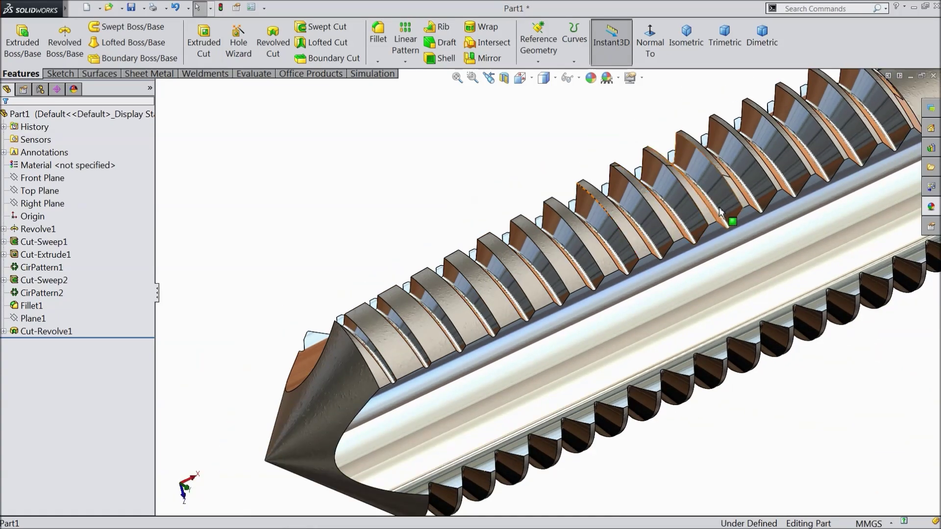
pyautogui.scroll(-2, 799, 182)
pyautogui.scroll(2, 651, 236)
pyautogui.scroll(-3, 402, 354)
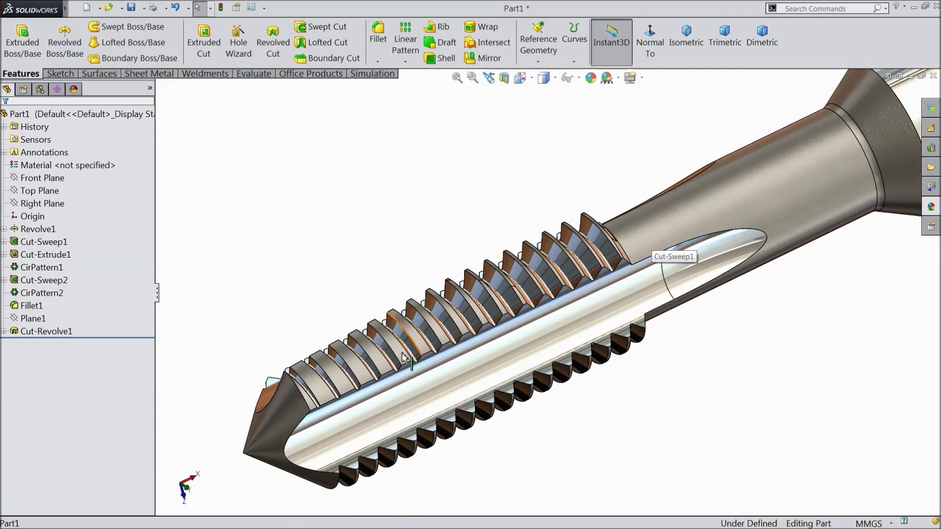
pyautogui.scroll(-2, 410, 338)
pyautogui.scroll(1, 410, 339)
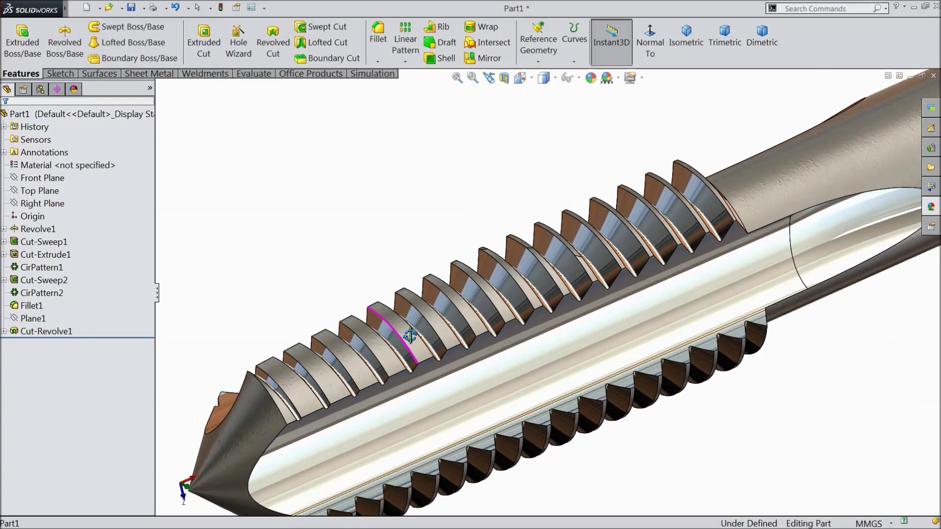
pyautogui.scroll(2, 417, 353)
pyautogui.scroll(-3, 490, 192)
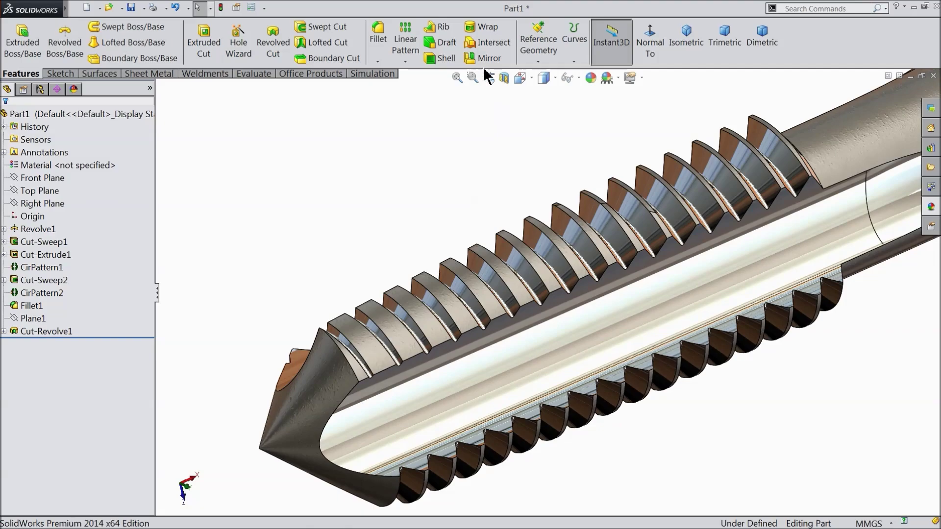
# Step: Circular-pattern the revolved cut around the cylindrical shank face with 3 equally spaced instances over 360°
pyautogui.click(405, 62)
pyautogui.click(427, 89)
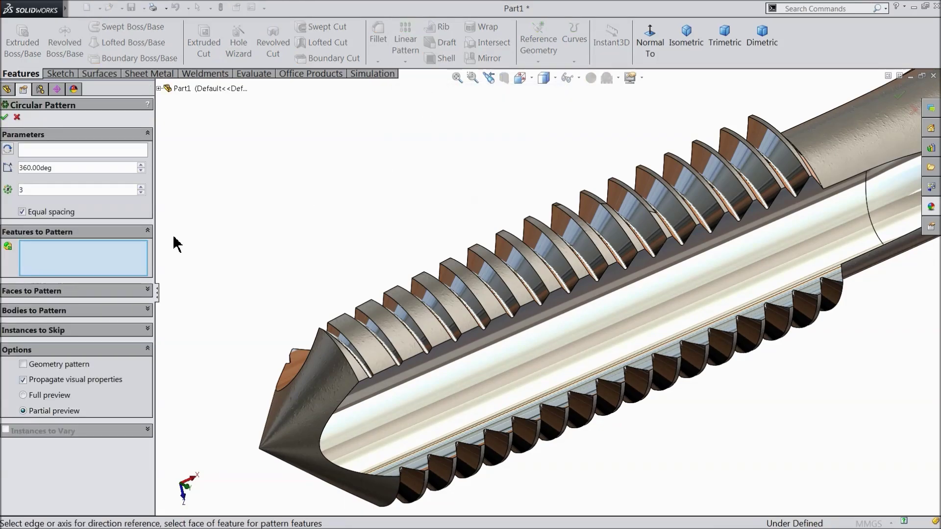
pyautogui.click(159, 88)
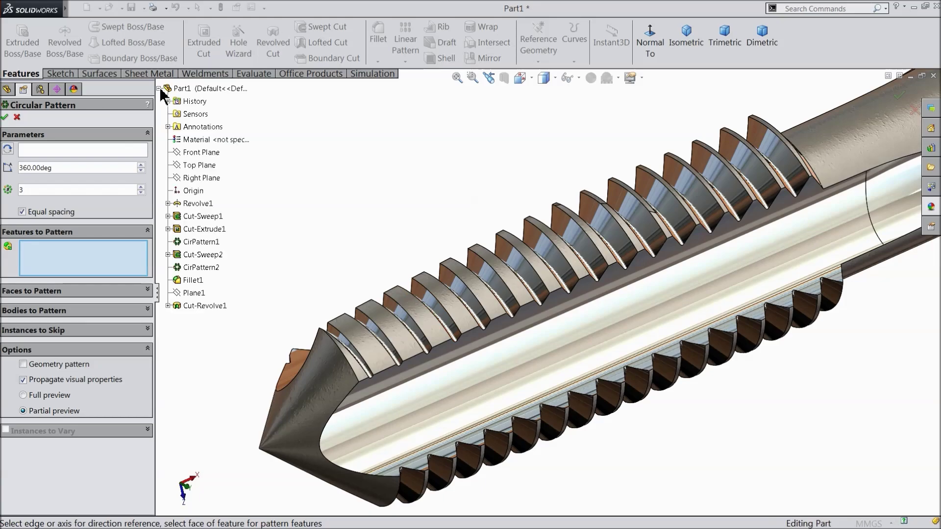
pyautogui.click(201, 306)
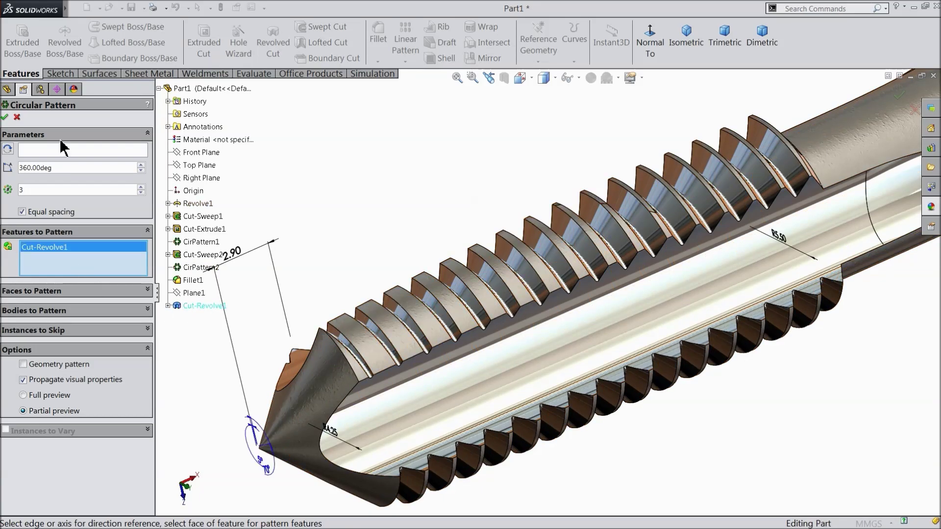
pyautogui.click(59, 155)
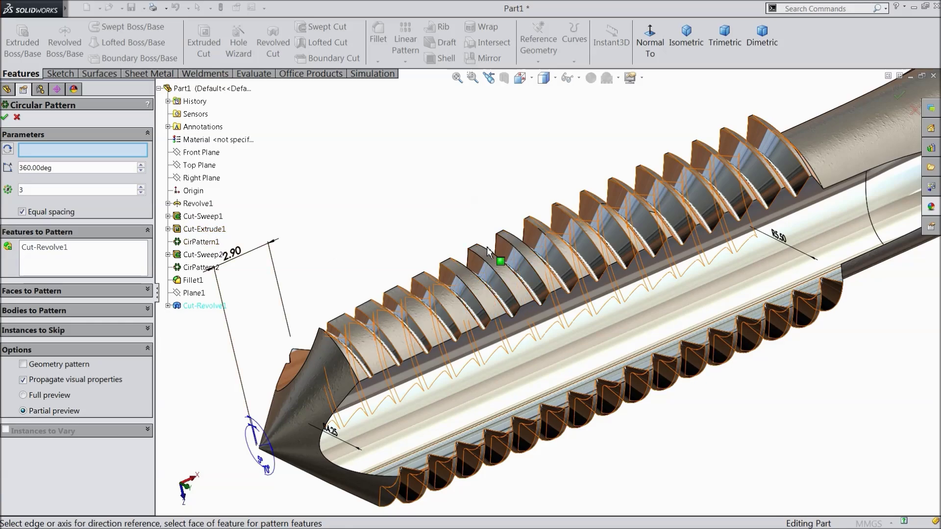
pyautogui.press('f')
pyautogui.scroll(3, 753, 253)
pyautogui.click(757, 223)
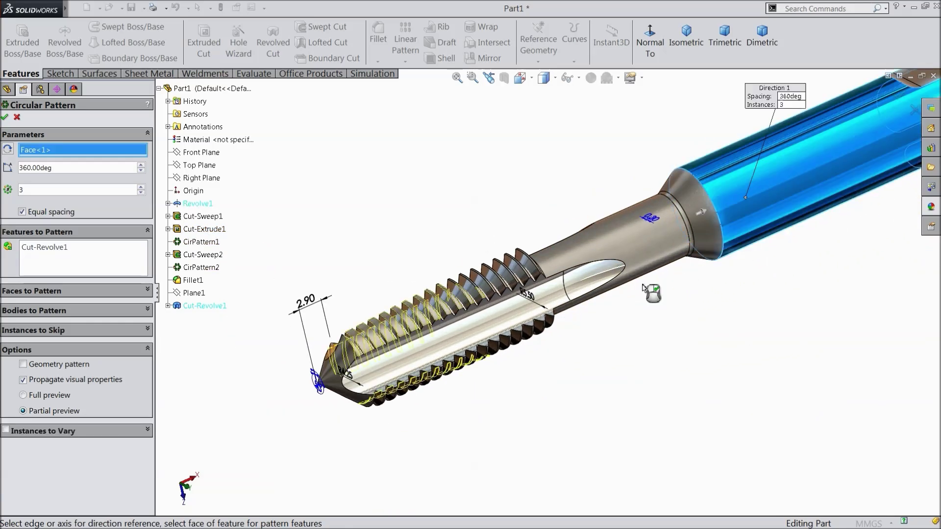
pyautogui.scroll(4, 436, 342)
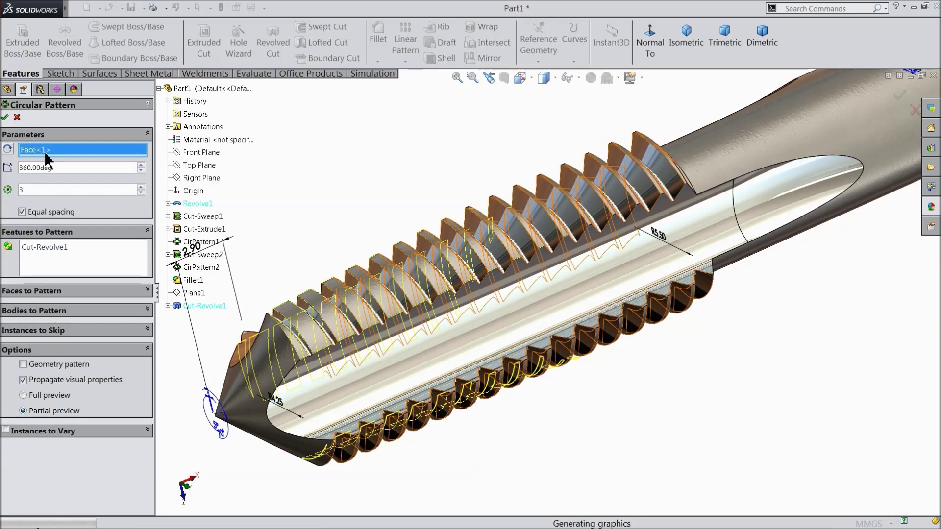
pyautogui.click(347, 201)
# Step: Inspect the patterned taper cuts on the other lands and the whole tap
pyautogui.scroll(-3, 460, 322)
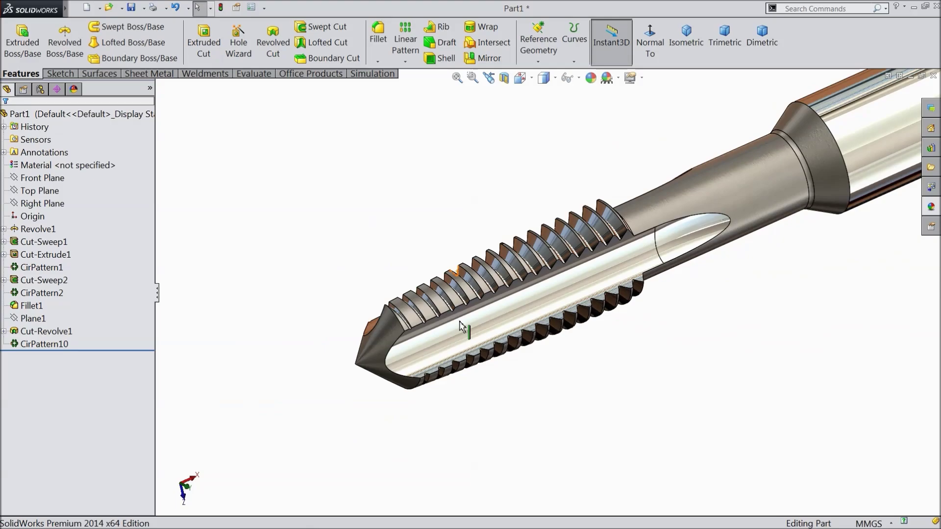
pyautogui.moveTo(460, 326); pyautogui.dragTo(449, 241, button='middle')
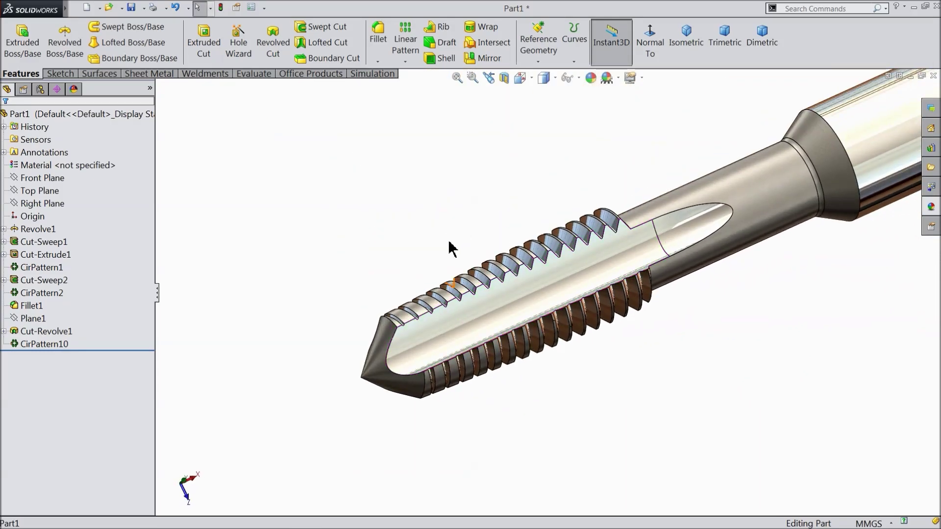
pyautogui.scroll(5, 450, 243)
pyautogui.scroll(-4, 657, 267)
pyautogui.scroll(1, 643, 276)
pyautogui.moveTo(642, 275); pyautogui.dragTo(650, 264, button='middle')
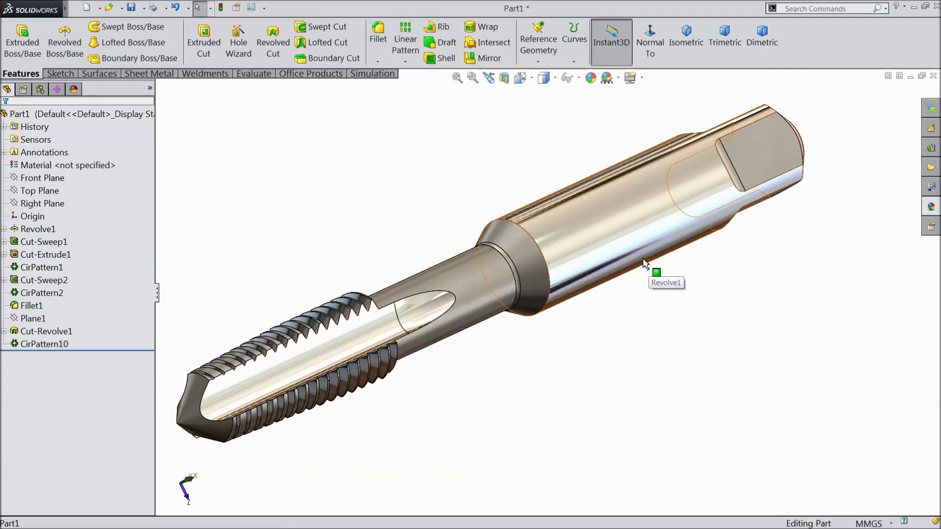
# Step: Start a new sketch on the Top Plane and view the shank normal to it
pyautogui.scroll(-2, 616, 238)
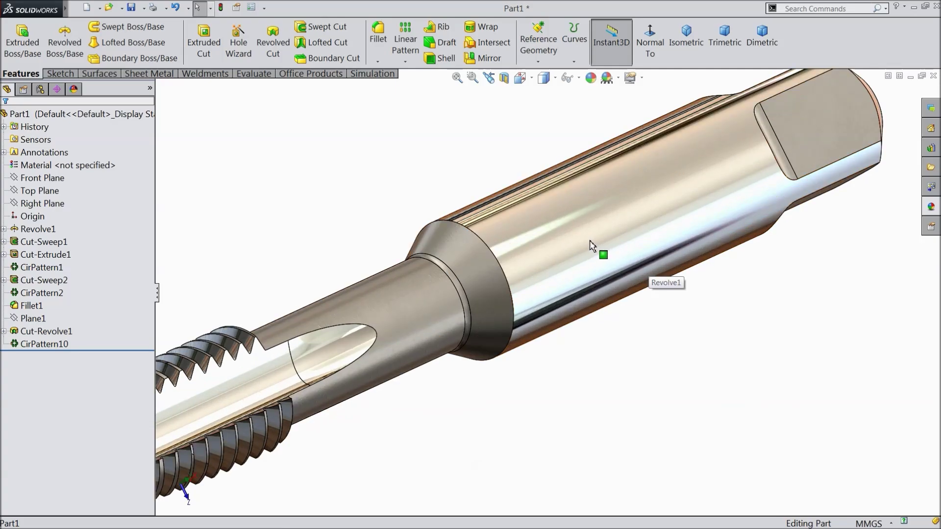
pyautogui.click(40, 190)
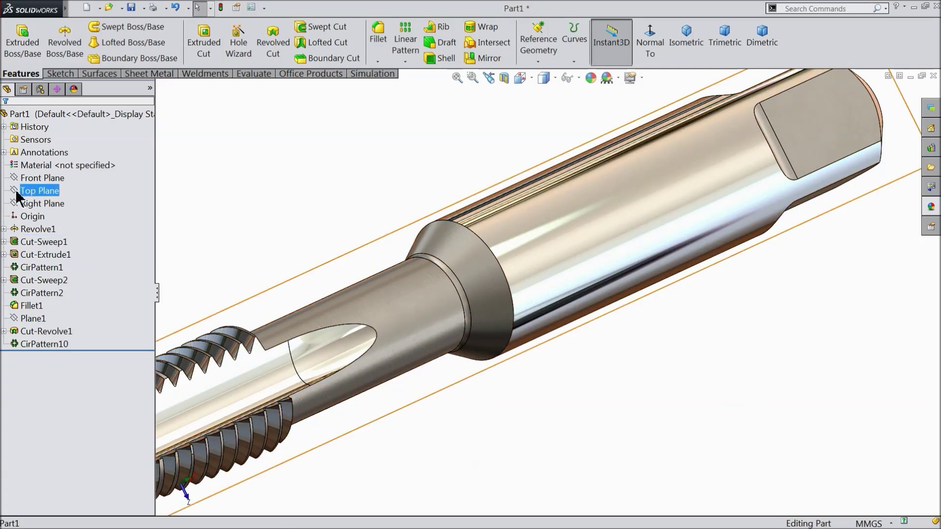
pyautogui.click(18, 204)
pyautogui.click(17, 192)
pyautogui.click(16, 179)
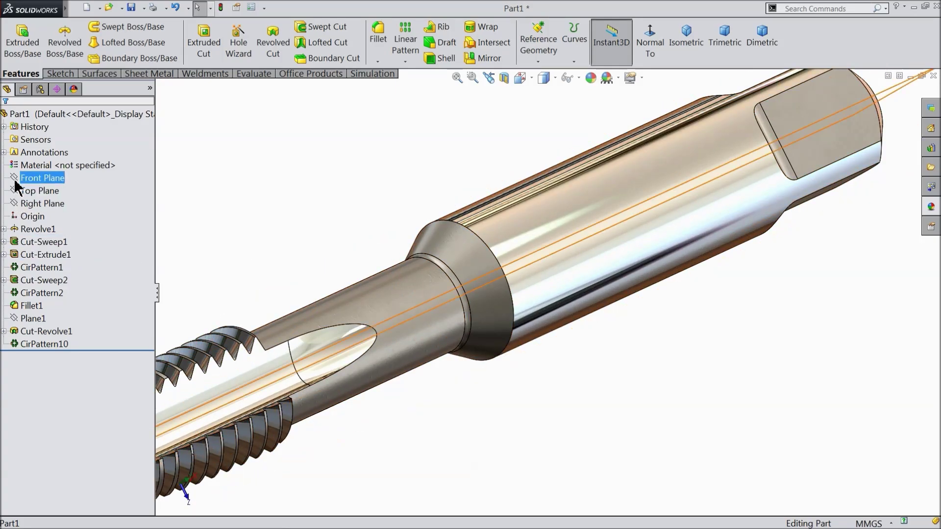
pyautogui.click(16, 192)
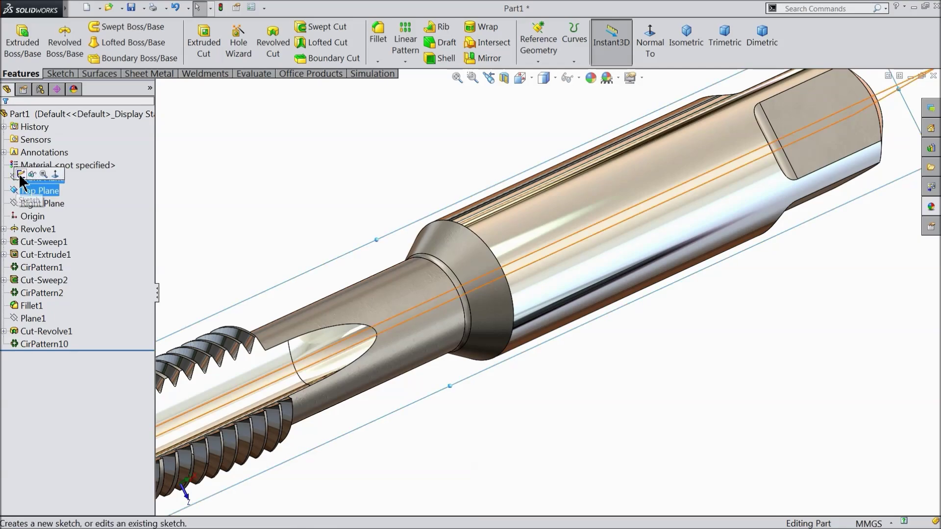
pyautogui.click(19, 177)
pyautogui.click(648, 45)
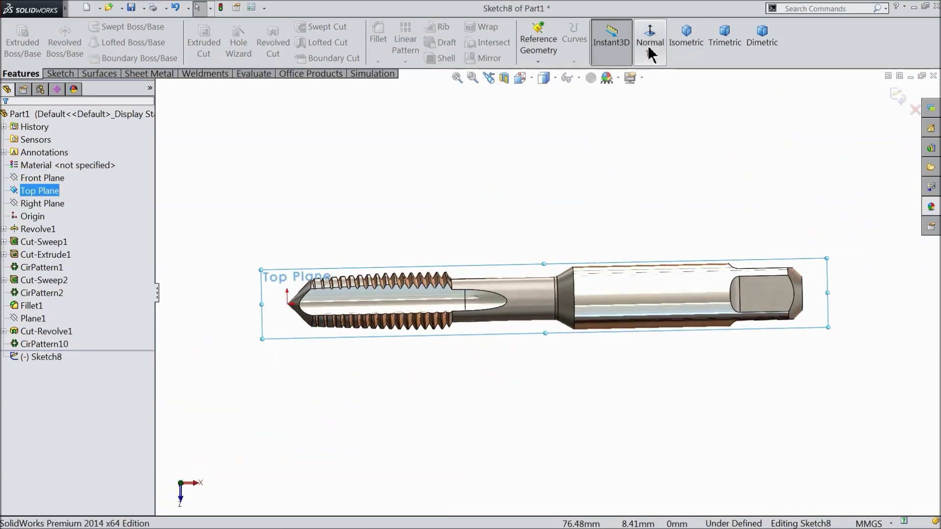
pyautogui.scroll(-2, 671, 286)
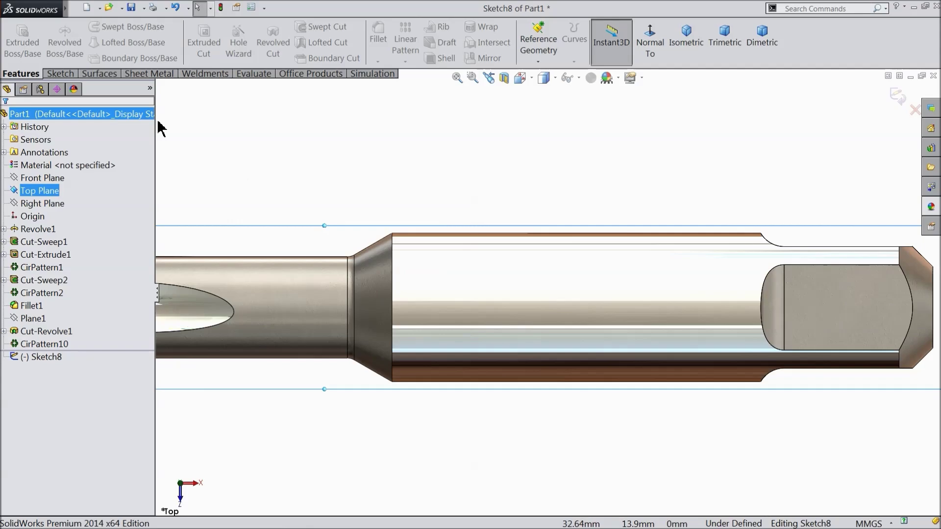
# Step: Sketch a horizontal centerline about 25 mm long along the cylindrical shank, between the conical shoulder and the square end
pyautogui.click(59, 75)
pyautogui.click(95, 27)
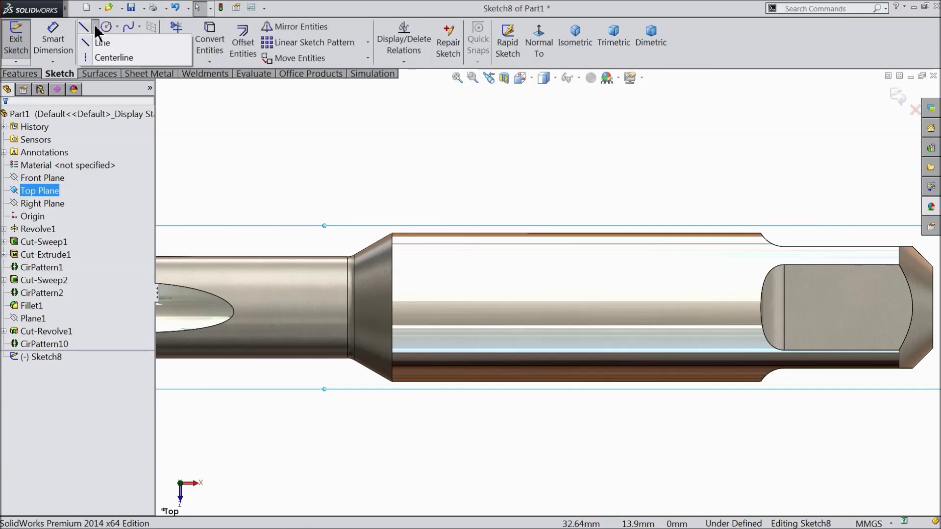
pyautogui.click(111, 57)
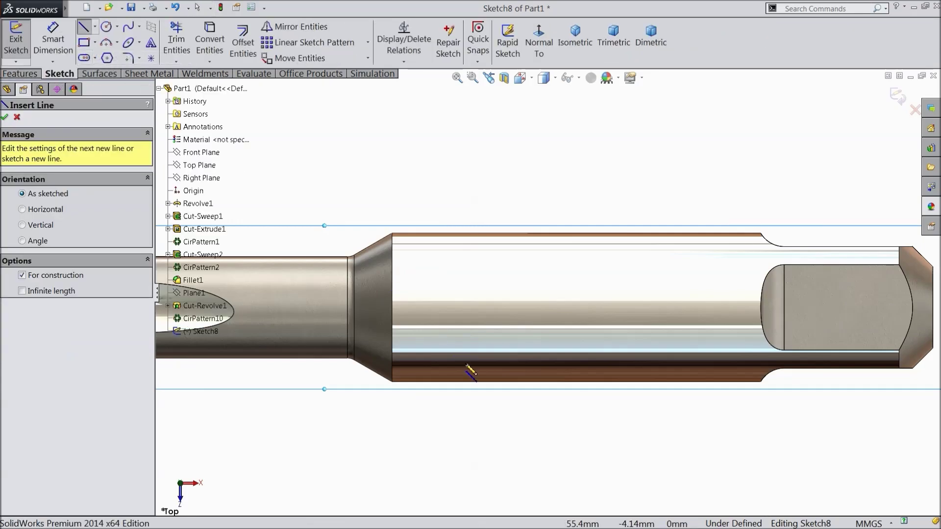
pyautogui.click(413, 324)
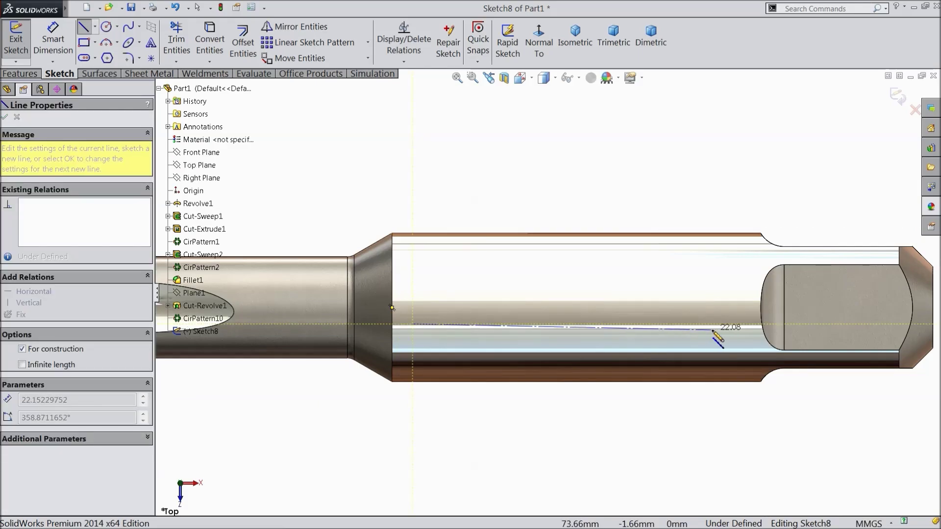
pyautogui.click(751, 324)
pyautogui.rightClick(711, 178)
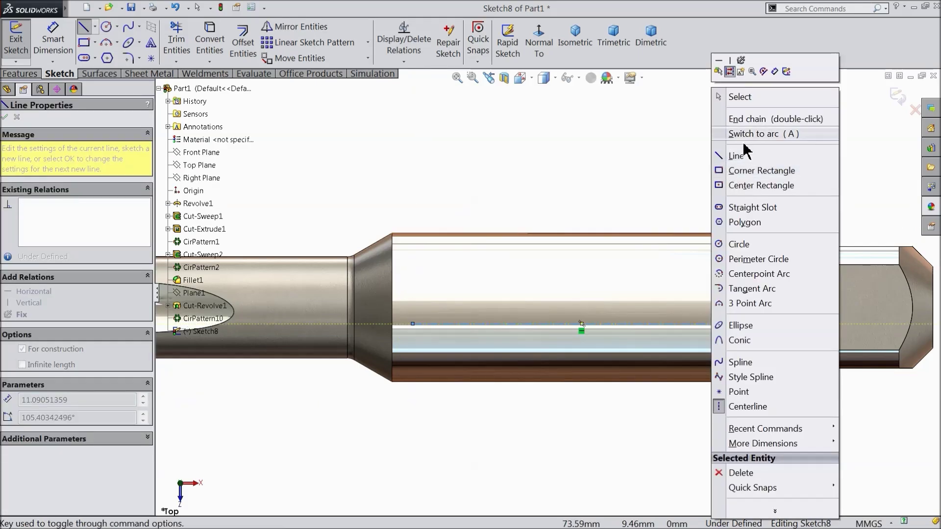
pyautogui.click(741, 97)
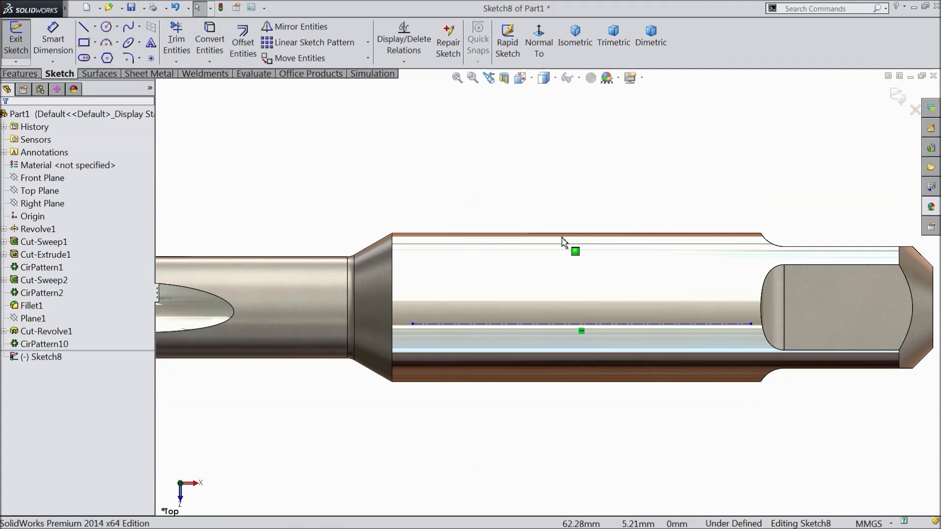
# Step: Add the sketch text "DORMER M10X1.5" along the centerline on the shank
pyautogui.click(151, 45)
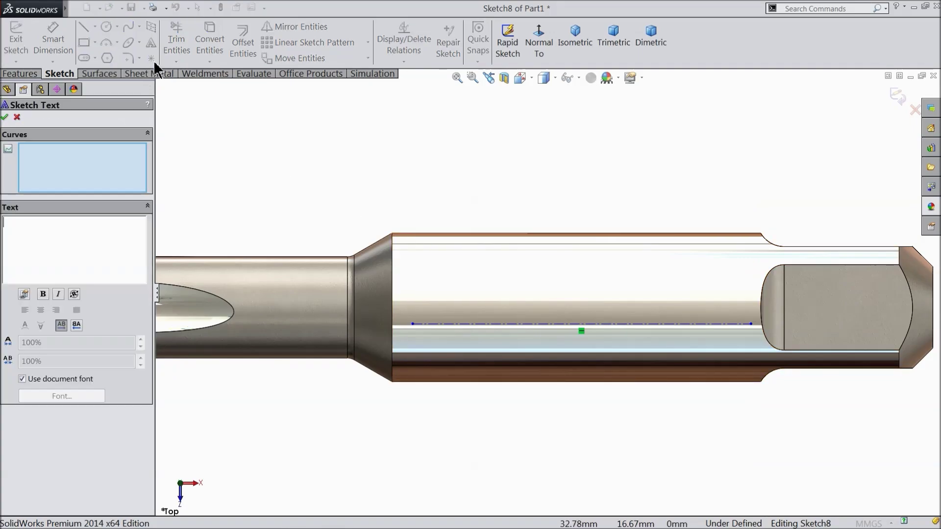
pyautogui.click(480, 325)
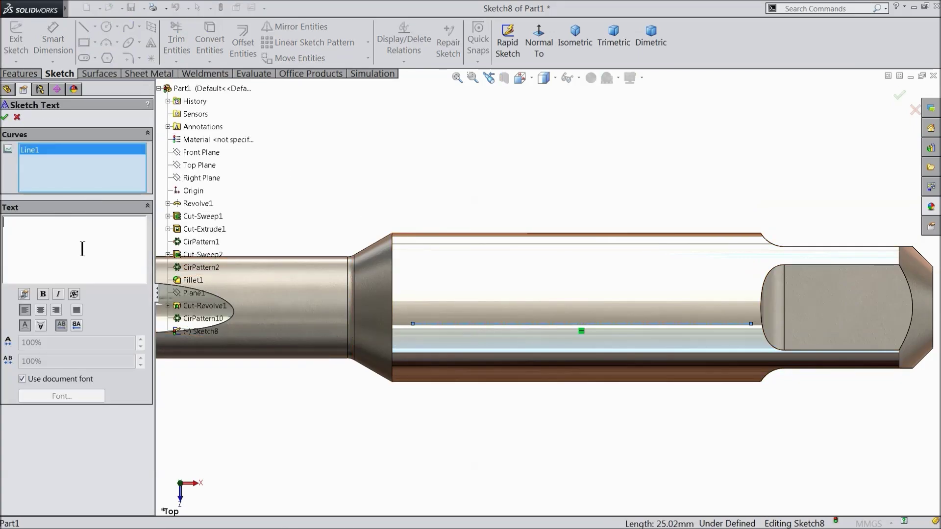
pyautogui.write('DOR')
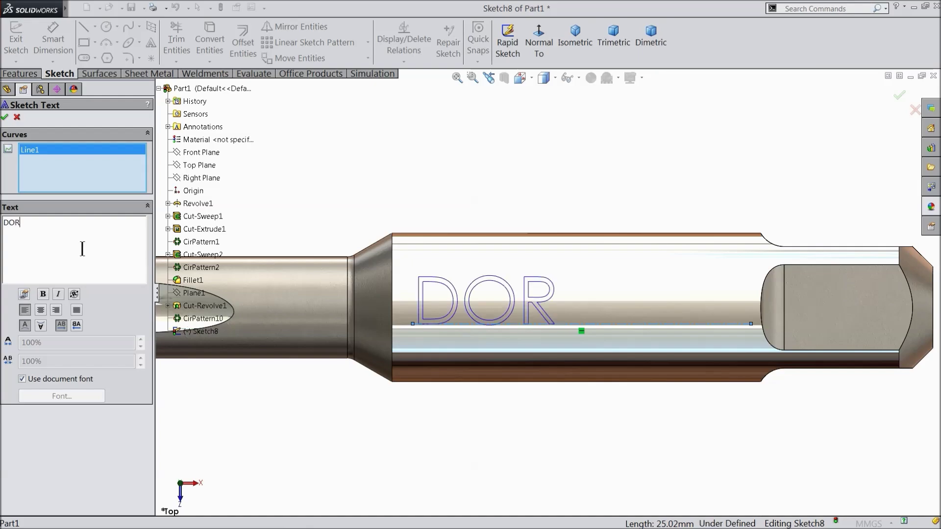
pyautogui.write('MER')
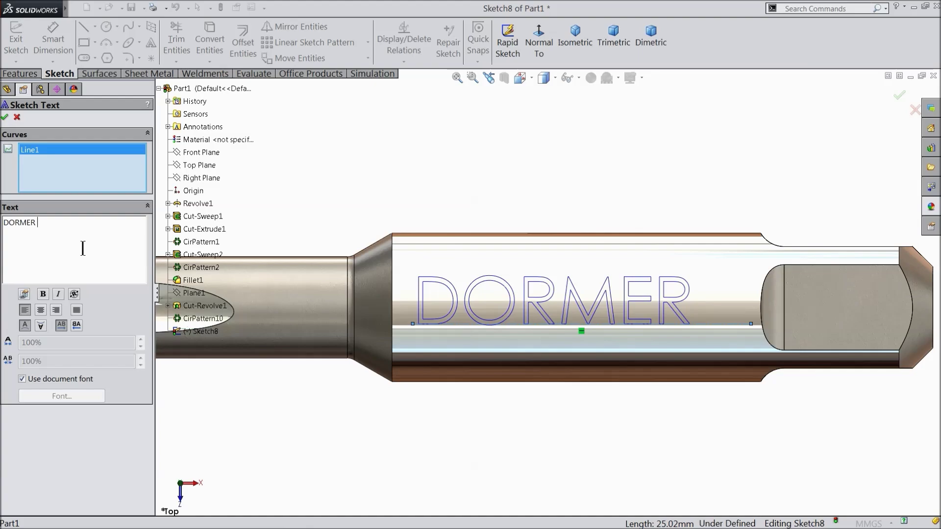
pyautogui.write('M10X1.5')
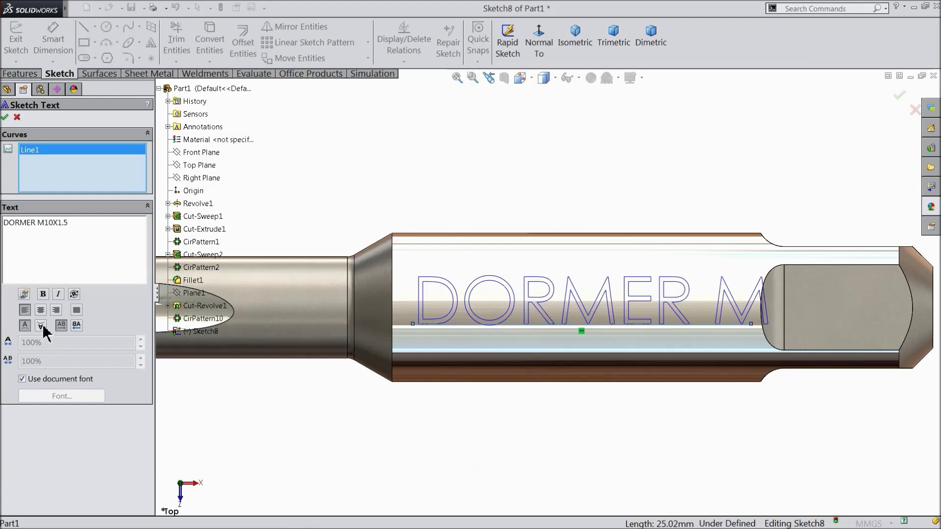
# Step: Override the document font of the sketch text with Century Gothic Bold at 2 mm height and accept the text
pyautogui.click(21, 379)
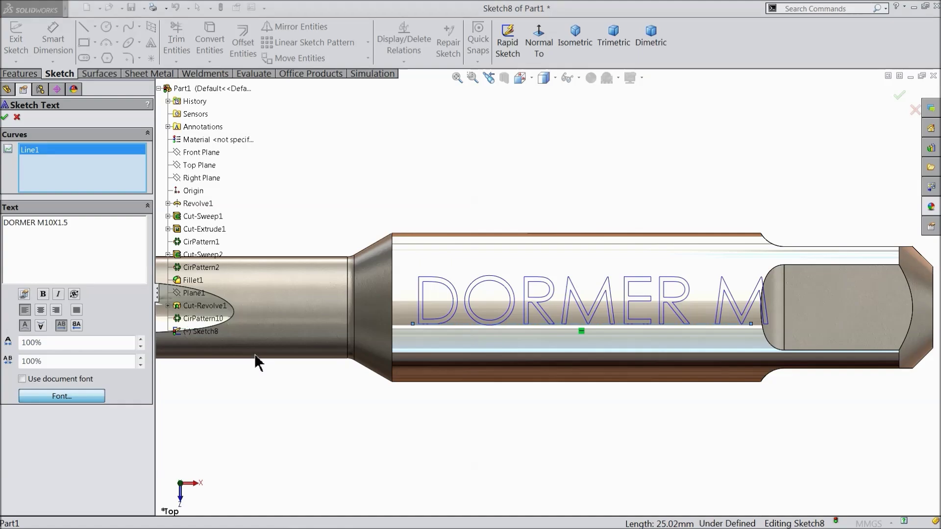
pyautogui.click(440, 240)
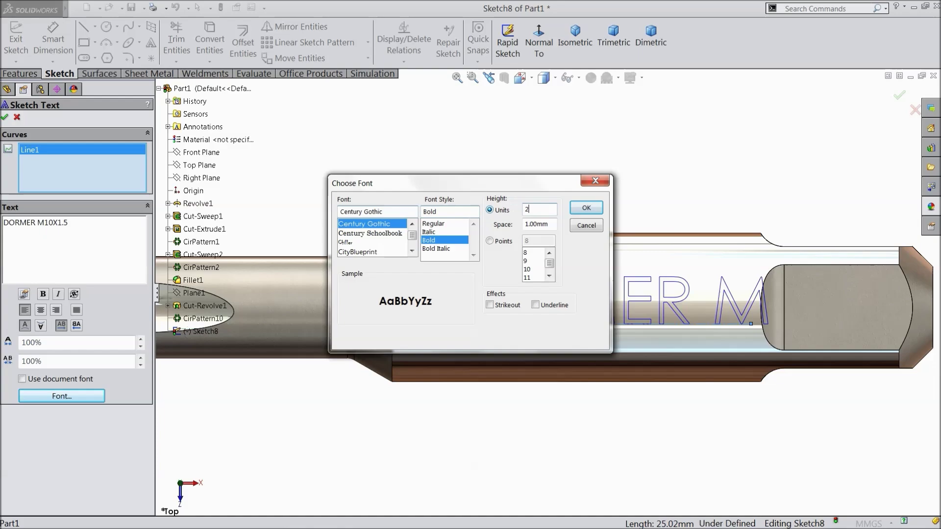
pyautogui.press('Return')
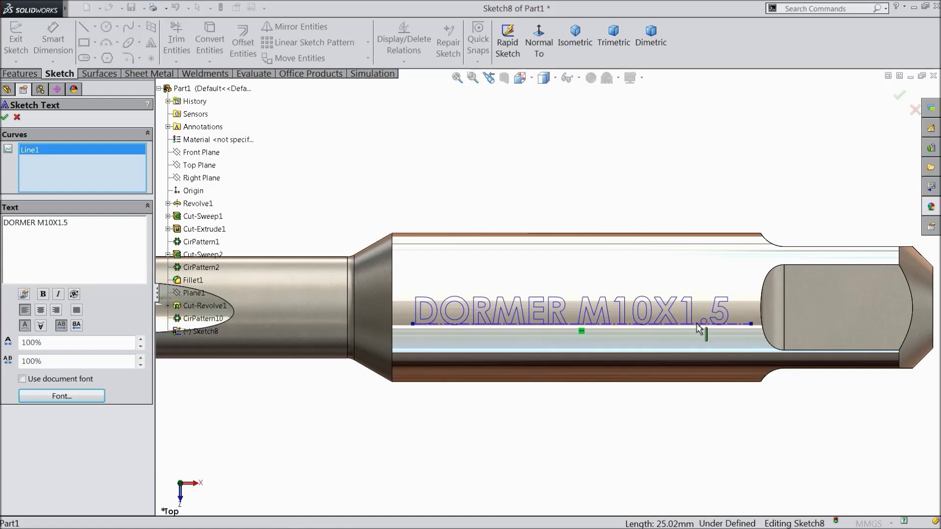
pyautogui.click(5, 118)
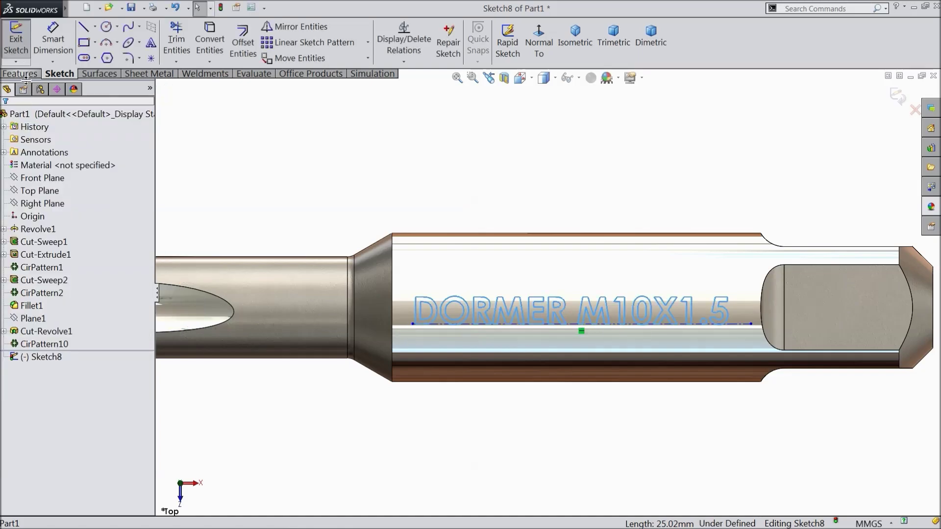
# Step: Set up a projection split line with the current text sketch and the cylindrical shank face as the face to split
pyautogui.click(26, 76)
pyautogui.click(572, 60)
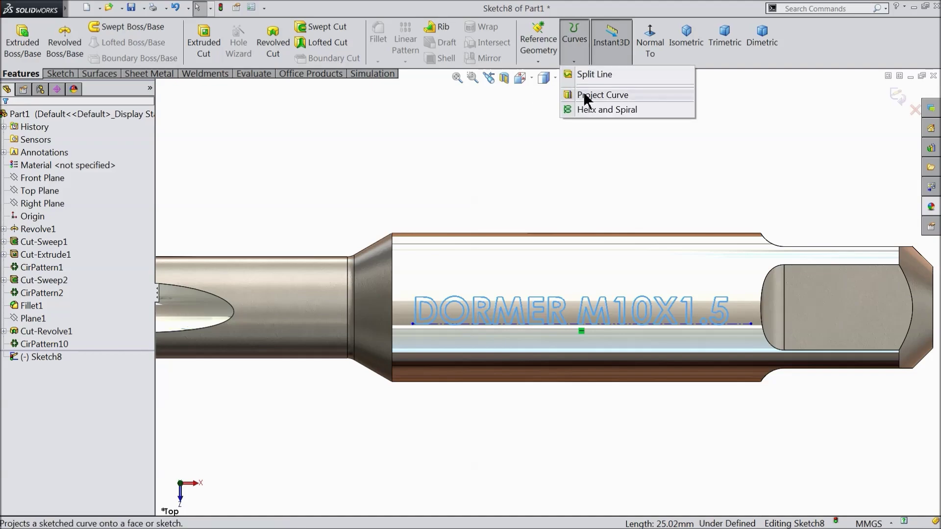
pyautogui.click(599, 75)
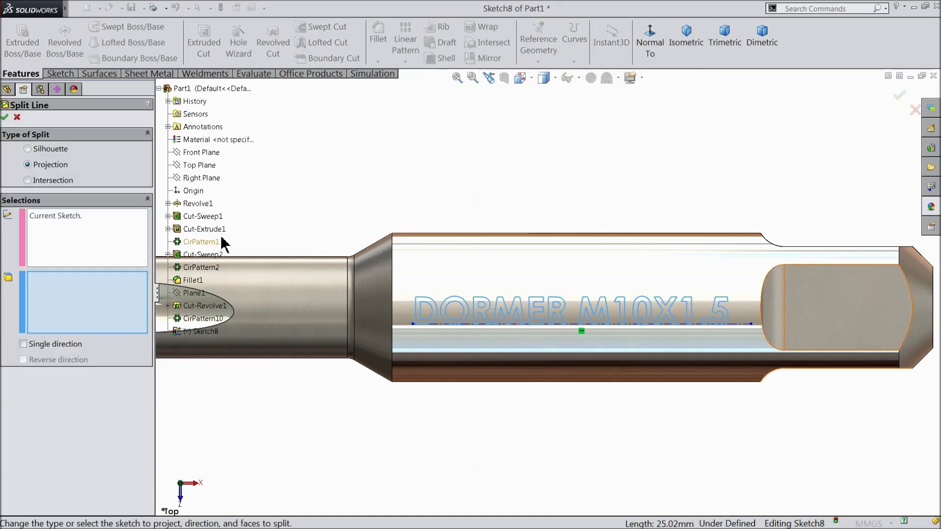
pyautogui.moveTo(350, 325); pyautogui.dragTo(491, 257, button='middle')
pyautogui.scroll(-4, 483, 252)
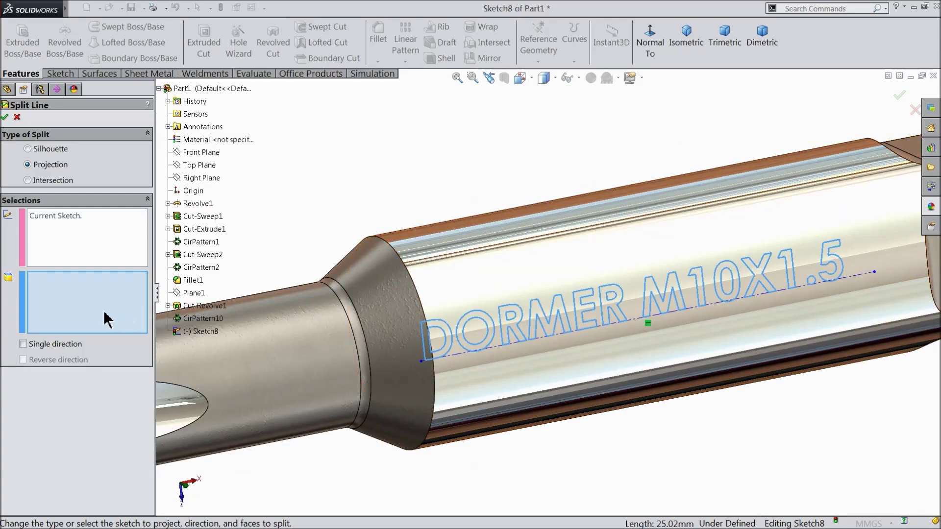
pyautogui.click(58, 213)
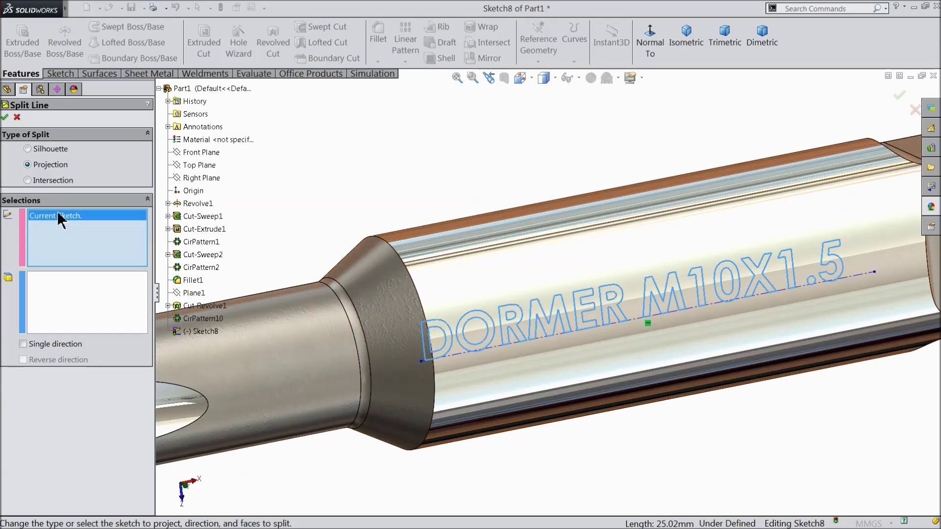
pyautogui.click(119, 321)
pyautogui.click(544, 273)
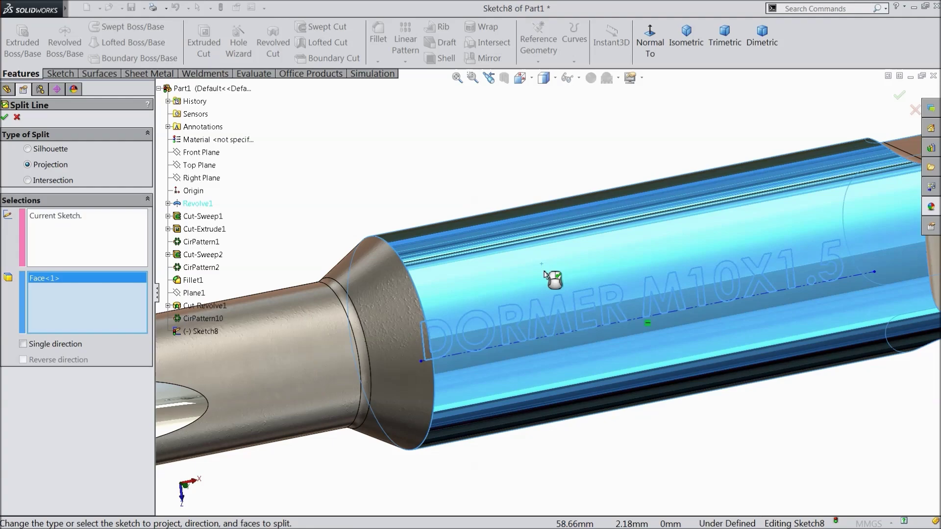
# Step: Limit the split line to a single, reversed direction and create the feature
pyautogui.scroll(3, 542, 284)
pyautogui.scroll(-1, 612, 319)
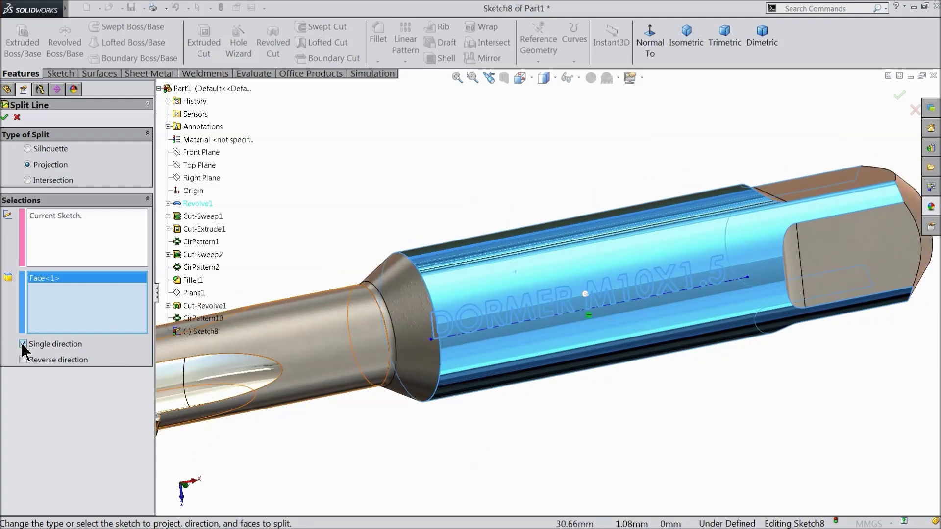
pyautogui.scroll(2, 588, 333)
pyautogui.moveTo(606, 353); pyautogui.dragTo(621, 369, button='middle')
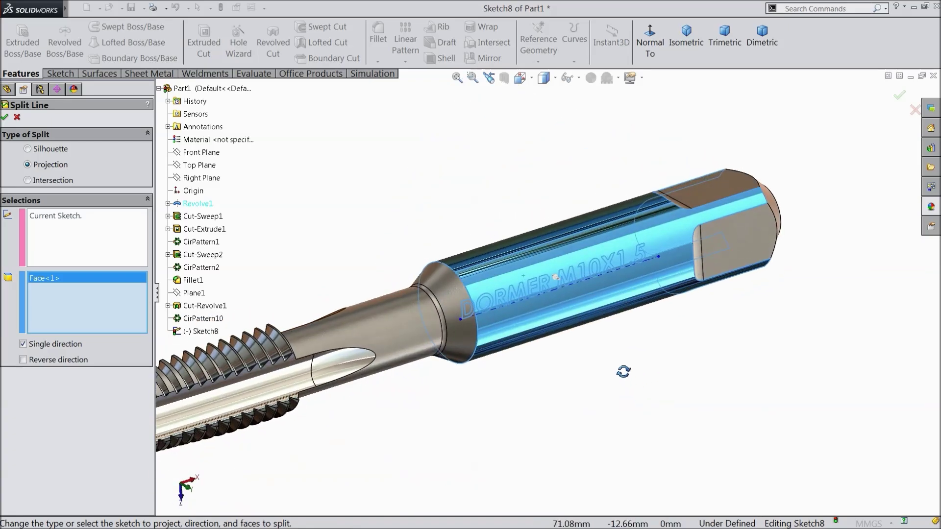
pyautogui.scroll(-3, 548, 321)
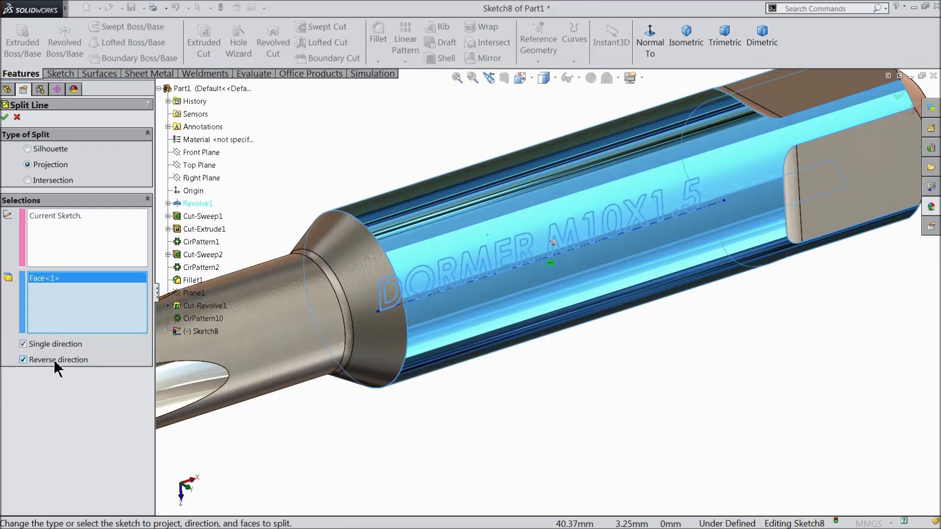
pyautogui.click(4, 117)
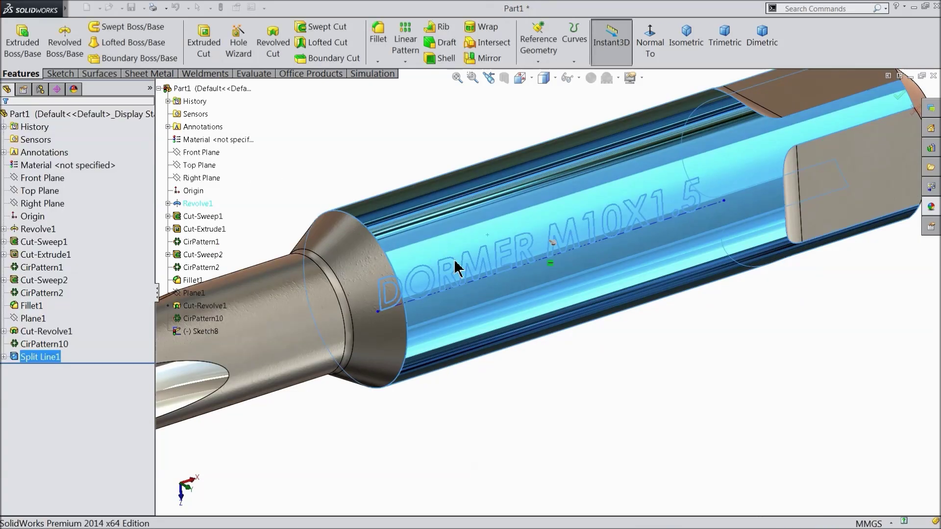
pyautogui.click(574, 359)
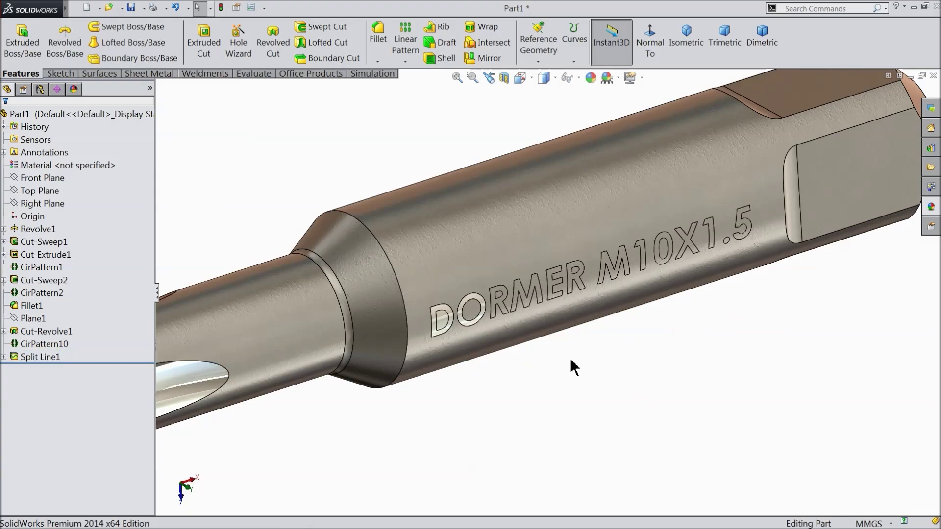
pyautogui.moveTo(575, 368); pyautogui.dragTo(563, 350, button='middle')
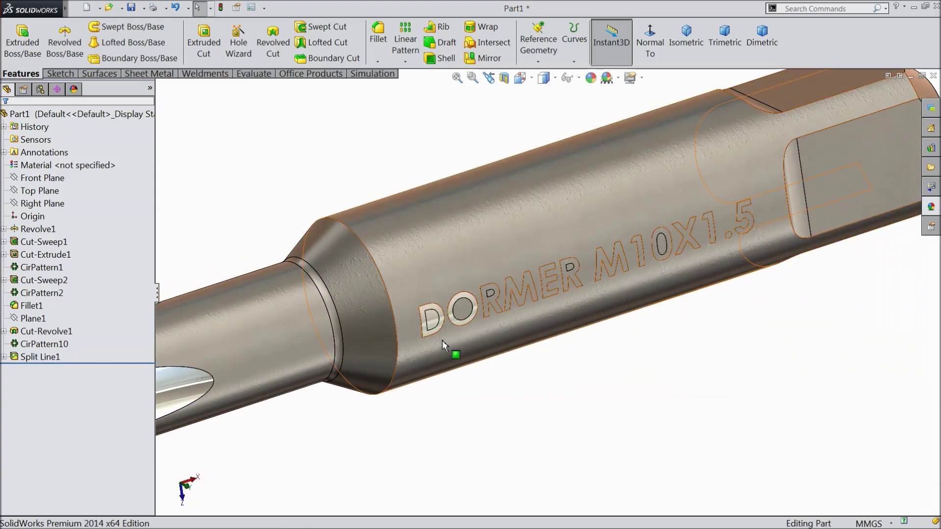
pyautogui.moveTo(442, 340); pyautogui.dragTo(466, 326, button='middle')
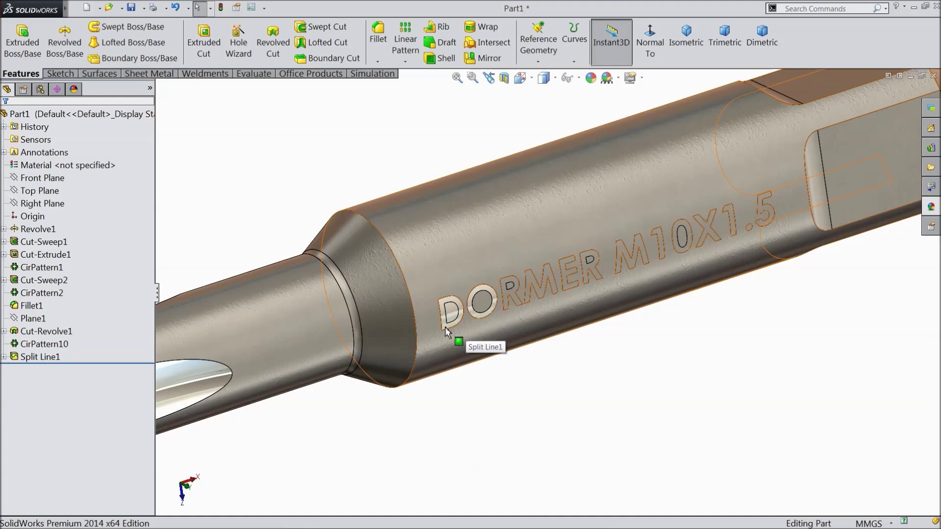
pyautogui.scroll(3, 454, 298)
pyautogui.scroll(-3, 571, 277)
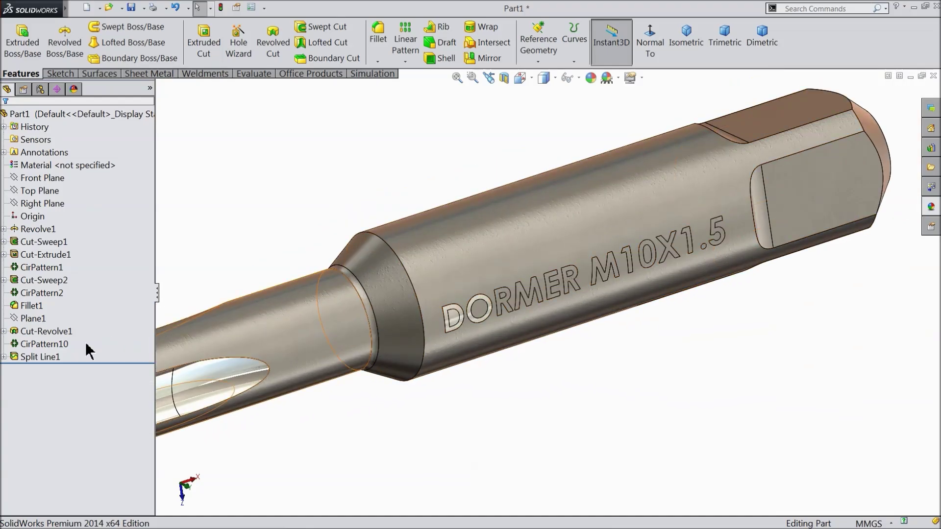
pyautogui.click(32, 358)
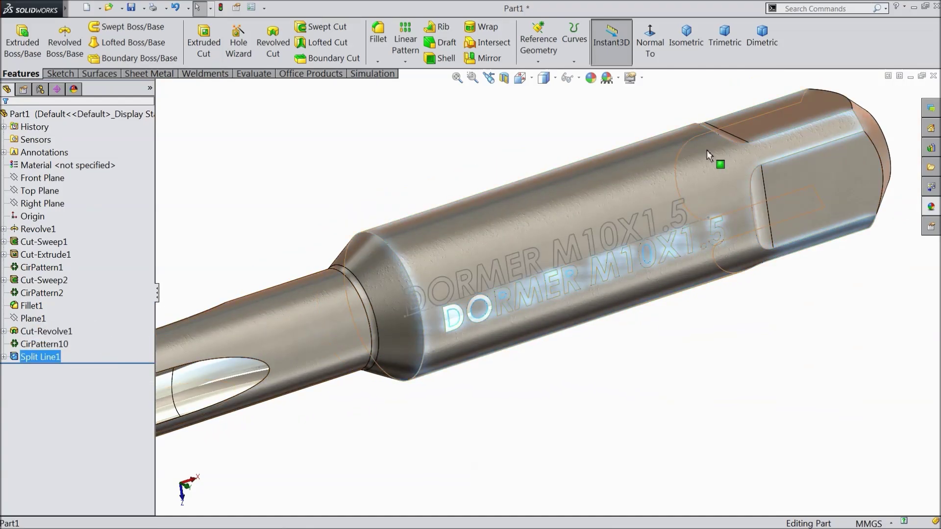
pyautogui.click(592, 78)
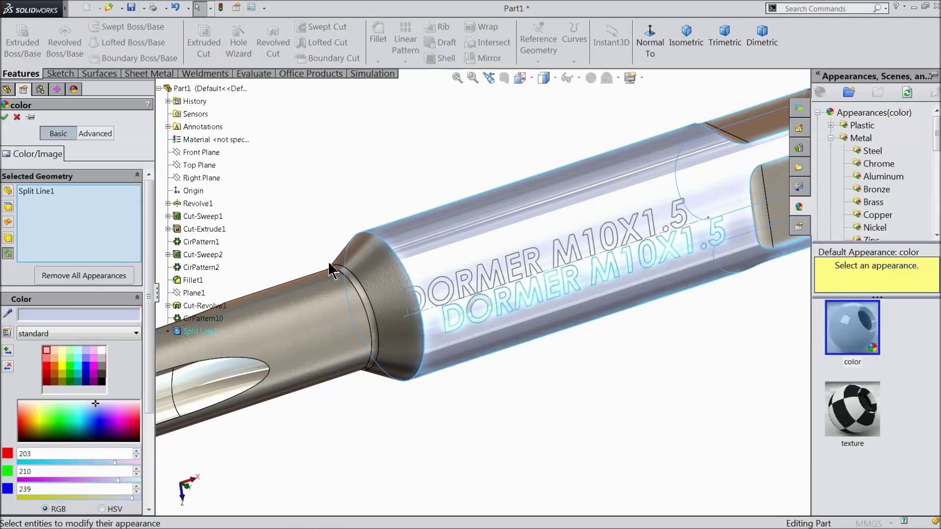
pyautogui.scroll(-3, 412, 333)
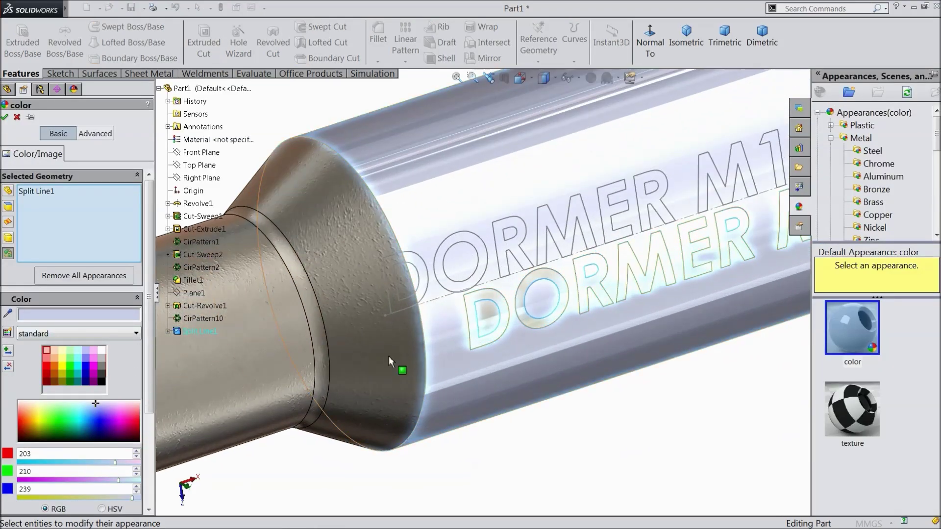
pyautogui.click(476, 342)
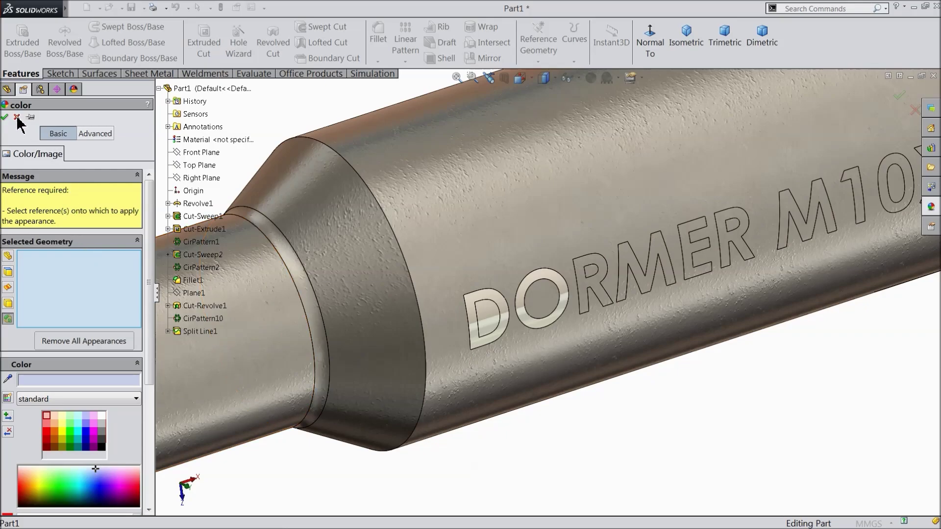
pyautogui.click(17, 118)
# Step: Edit the appearance of the split letter "D" face on the shank and set its color to black
pyautogui.click(490, 340)
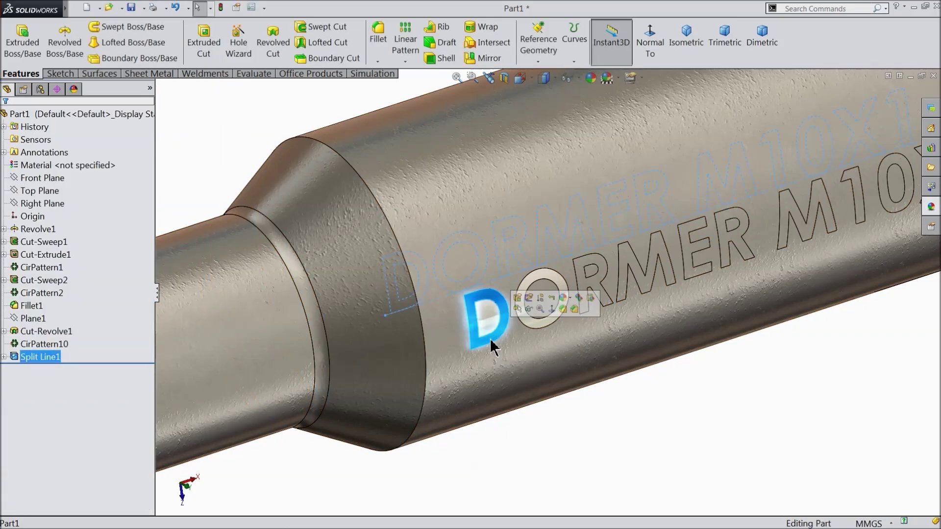
pyautogui.click(590, 77)
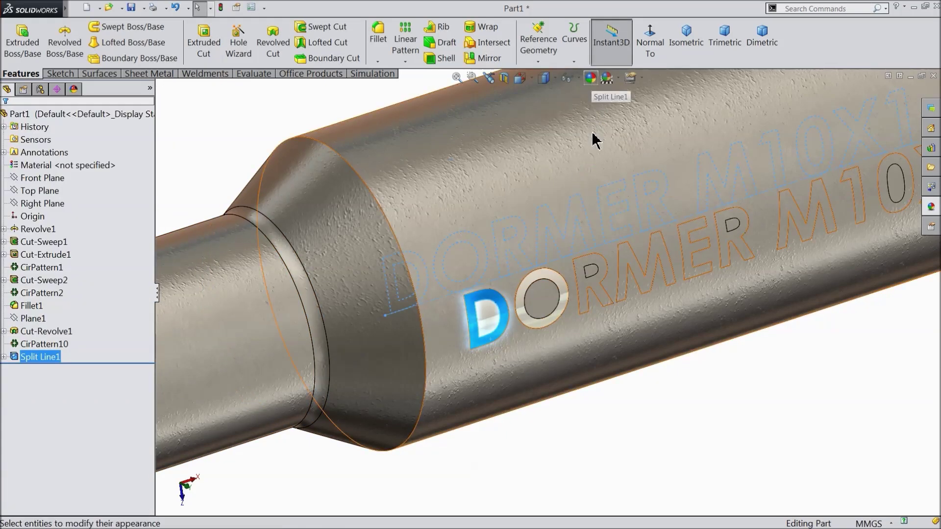
pyautogui.click(102, 397)
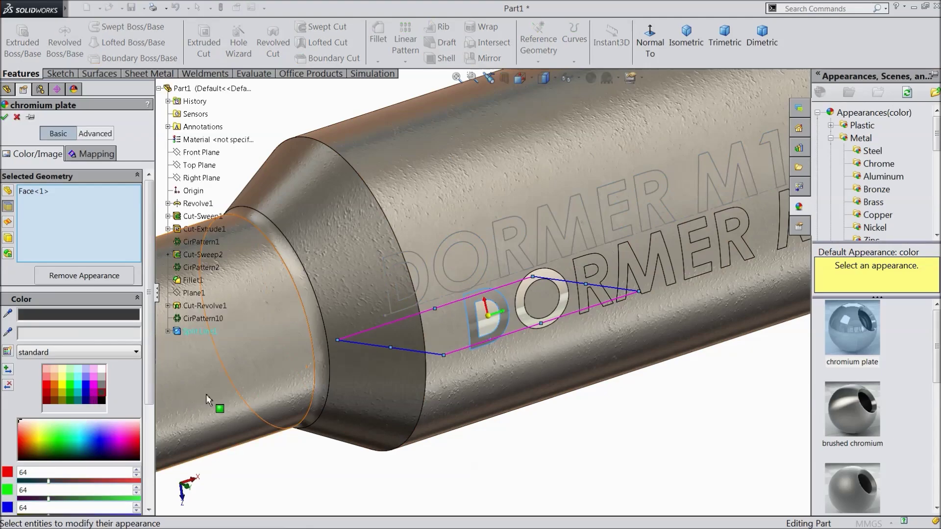
pyautogui.click(101, 400)
pyautogui.scroll(-5, 640, 353)
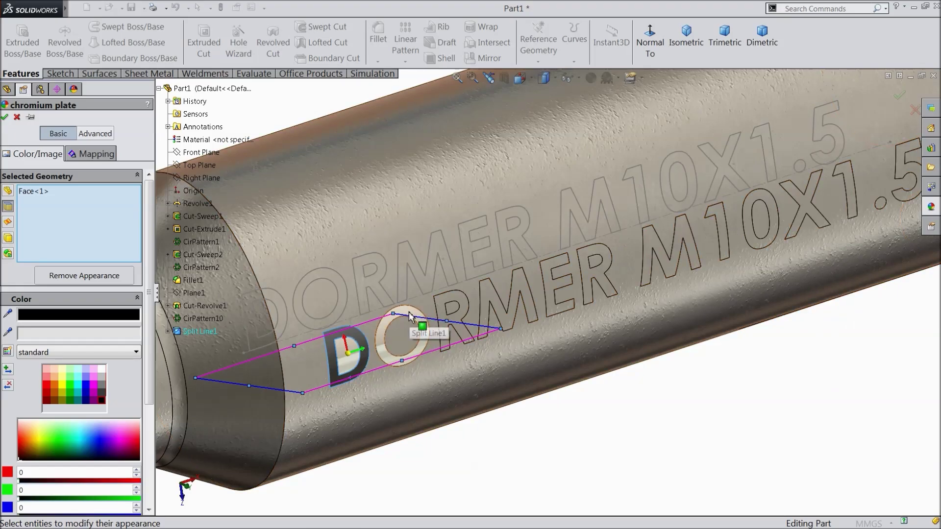
# Step: Add the remaining letter faces of "DORMER M10X1.5" to the black color selection and accept the appearance
pyautogui.click(420, 329)
pyautogui.click(446, 298)
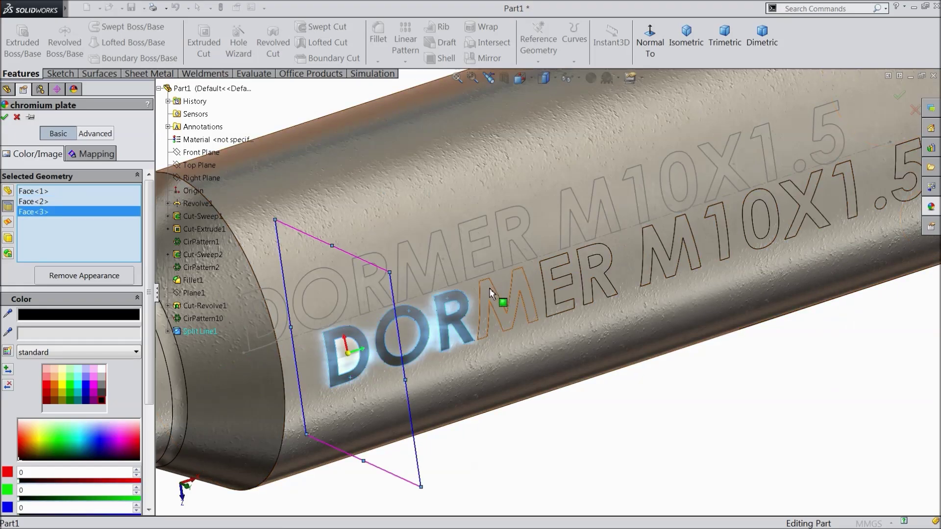
pyautogui.click(490, 289)
pyautogui.click(547, 266)
pyautogui.click(600, 251)
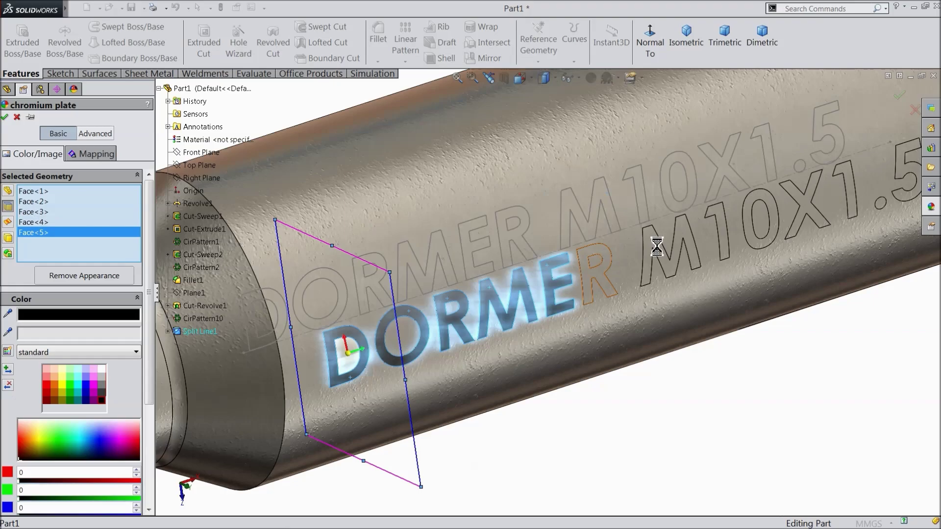
pyautogui.click(651, 240)
pyautogui.click(723, 217)
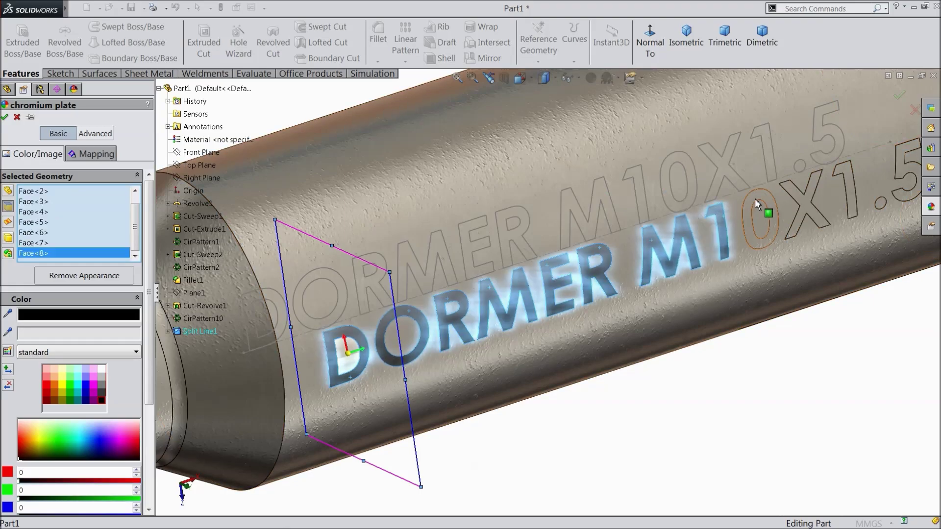
pyautogui.click(757, 202)
pyautogui.click(797, 192)
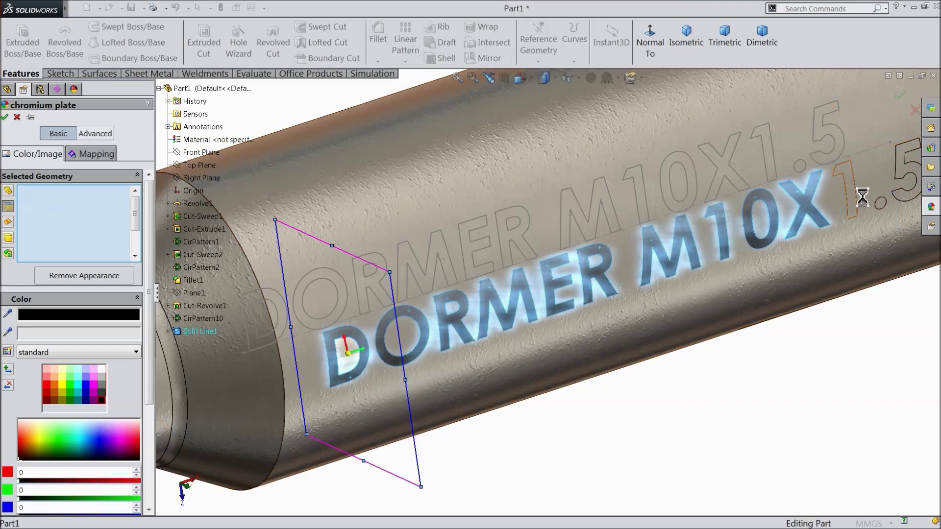
pyautogui.click(845, 179)
pyautogui.click(881, 204)
pyautogui.click(900, 194)
pyautogui.scroll(2, 819, 207)
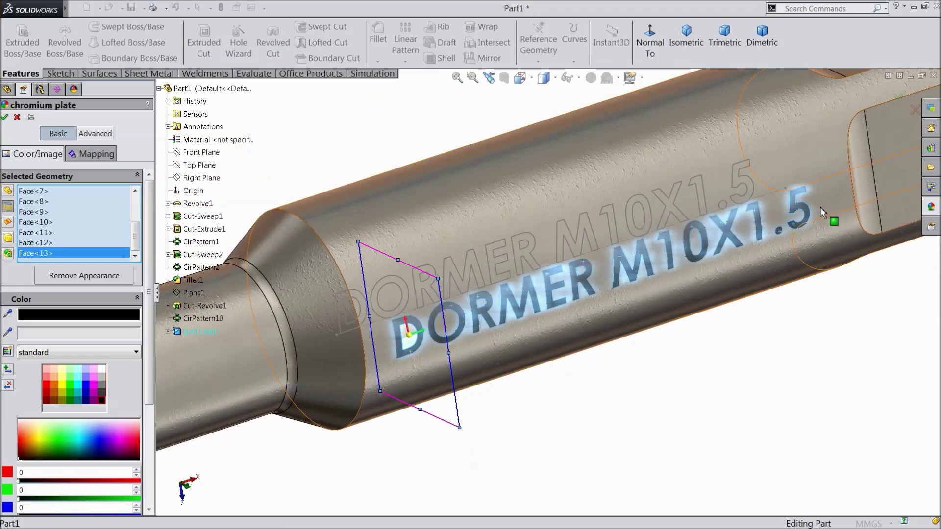
pyautogui.click(6, 116)
# Step: Apply the chromium plate appearance to the cylindrical shank face around the lettering
pyautogui.moveTo(588, 300); pyautogui.dragTo(401, 343, button='middle')
pyautogui.scroll(3, 630, 363)
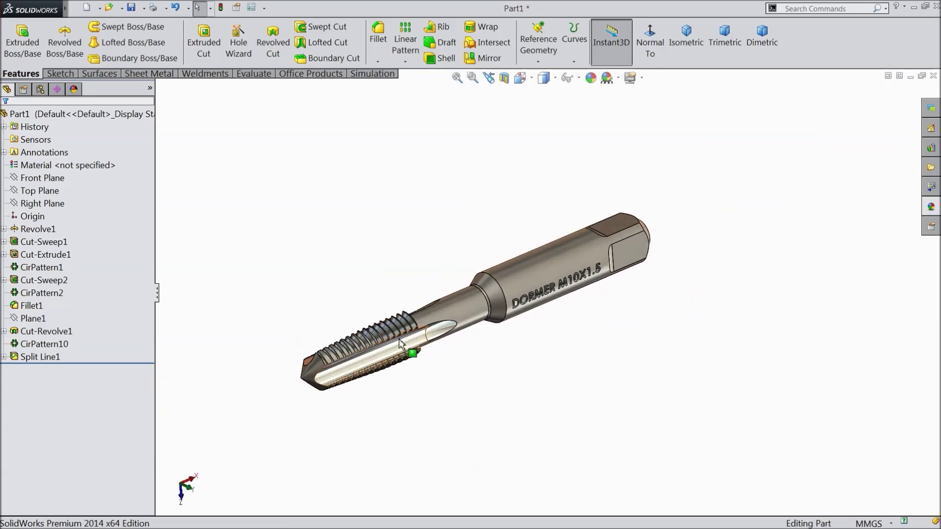
pyautogui.scroll(-3, 400, 343)
pyautogui.scroll(-3, 613, 309)
pyautogui.click(642, 211)
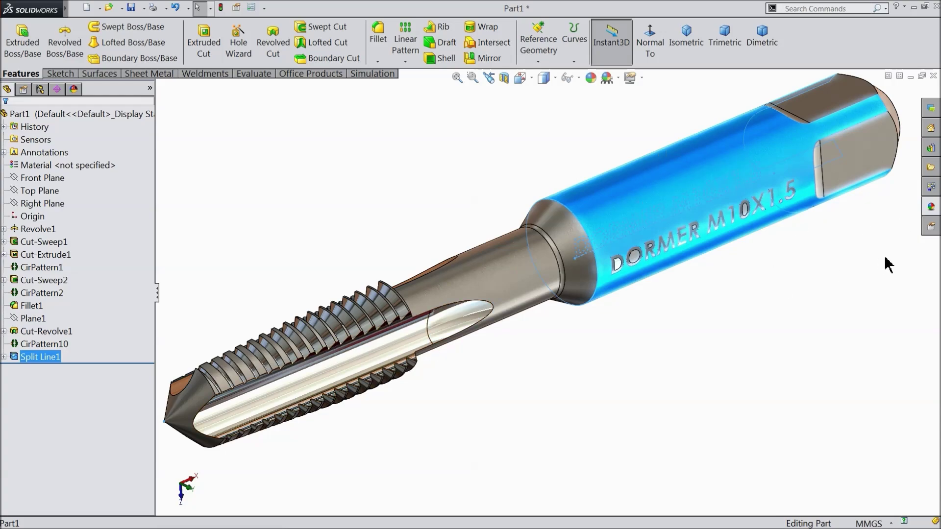
pyautogui.click(931, 207)
pyautogui.click(852, 327)
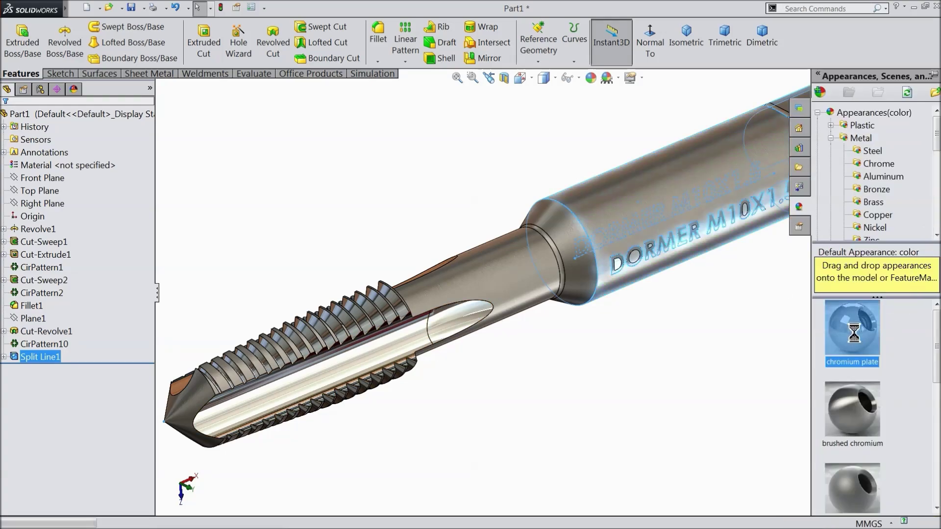
pyautogui.scroll(1, 691, 319)
pyautogui.moveTo(690, 320); pyautogui.dragTo(711, 312, button='middle')
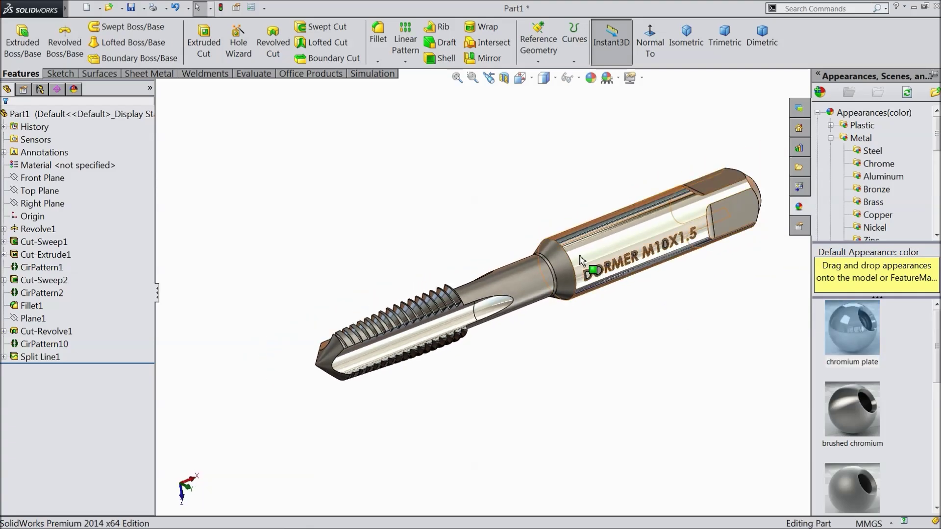
pyautogui.scroll(-3, 594, 265)
pyautogui.press('Escape')
# Step: Examine the tap's chrome shank, lettering, flutes and threads from several angles and distances
pyautogui.scroll(3, 621, 360)
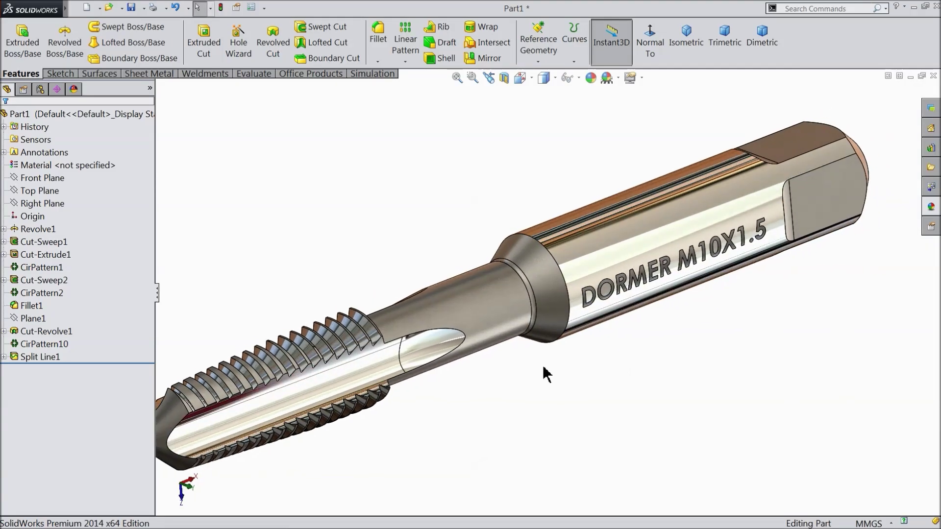
pyautogui.scroll(2, 543, 365)
pyautogui.scroll(-4, 568, 373)
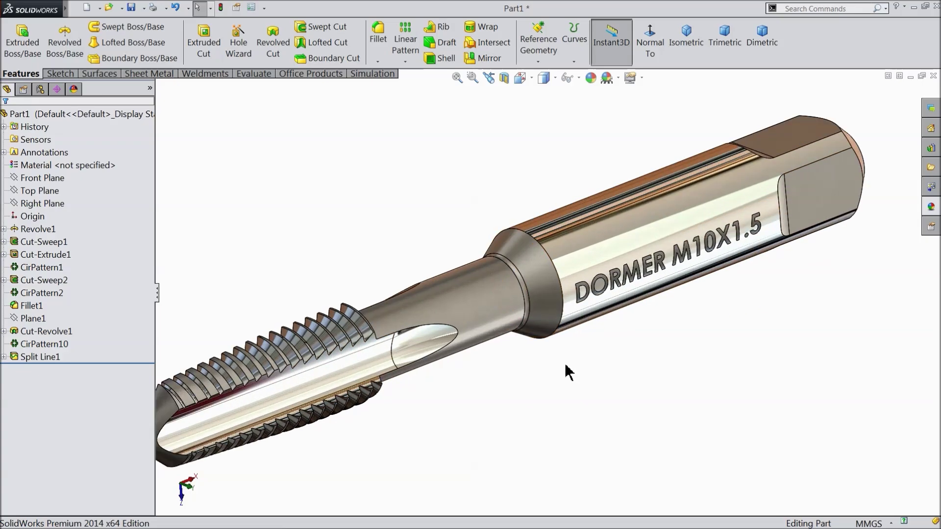
pyautogui.moveTo(568, 363); pyautogui.dragTo(518, 363, button='middle')
pyautogui.scroll(3, 564, 355)
pyautogui.scroll(1, 527, 358)
pyautogui.scroll(-2, 497, 334)
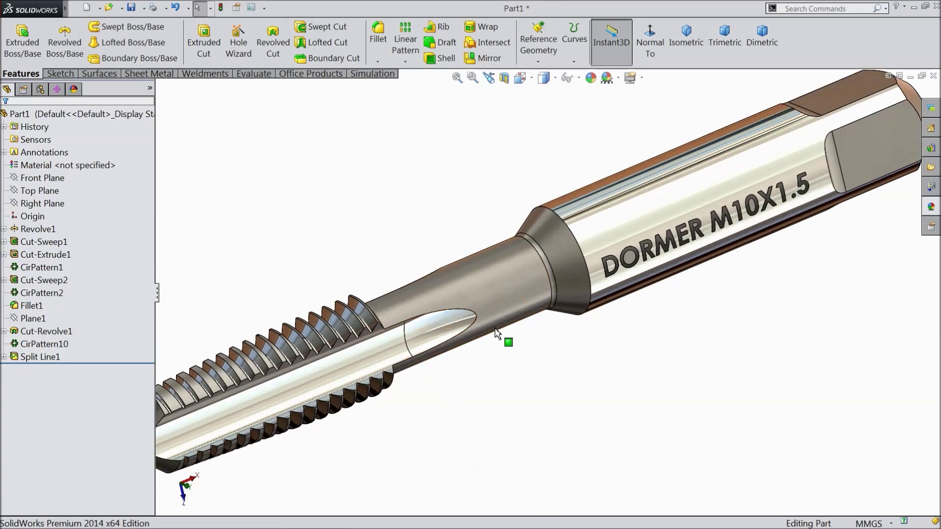
pyautogui.scroll(2, 534, 351)
pyautogui.moveTo(501, 309); pyautogui.dragTo(526, 315, button='middle')
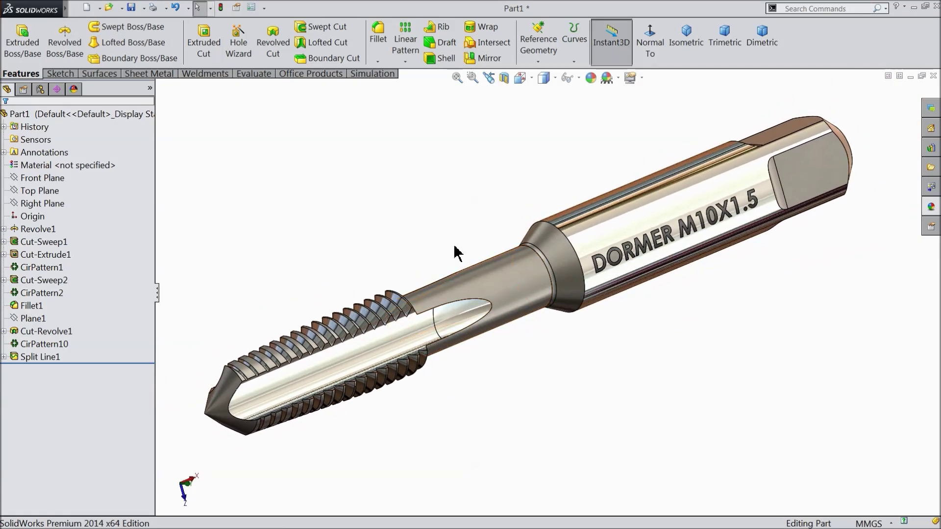
# Step: Load the PhotoView 360 add-in and bring up its render tools
pyautogui.click(286, 73)
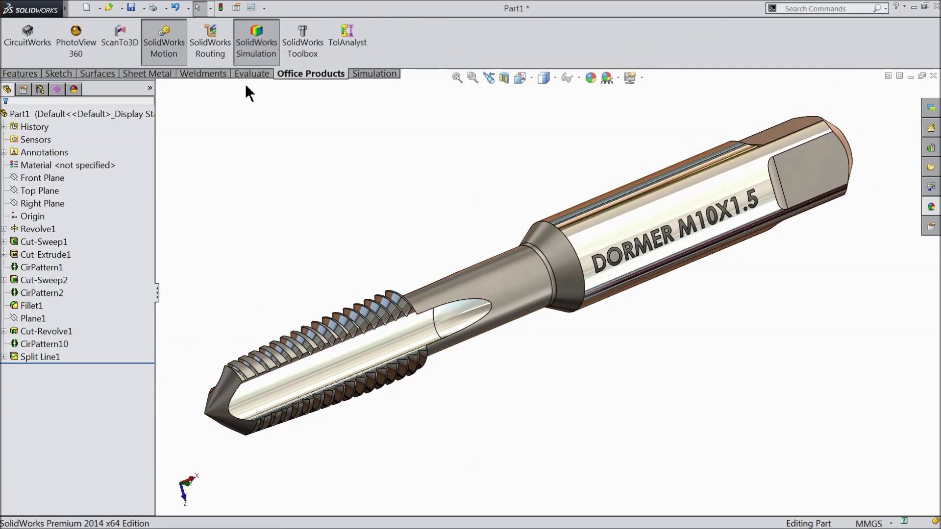
pyautogui.click(76, 43)
pyautogui.click(293, 74)
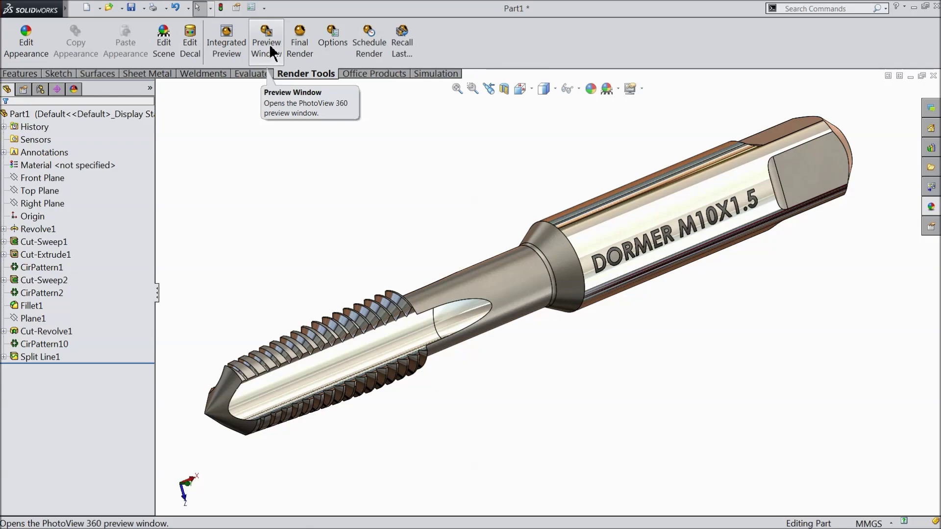
# Step: Preview the rendered tap in the graphics area with the Integrated Preview, dismissing the perspective notice, and turn the preview off
pyautogui.click(226, 49)
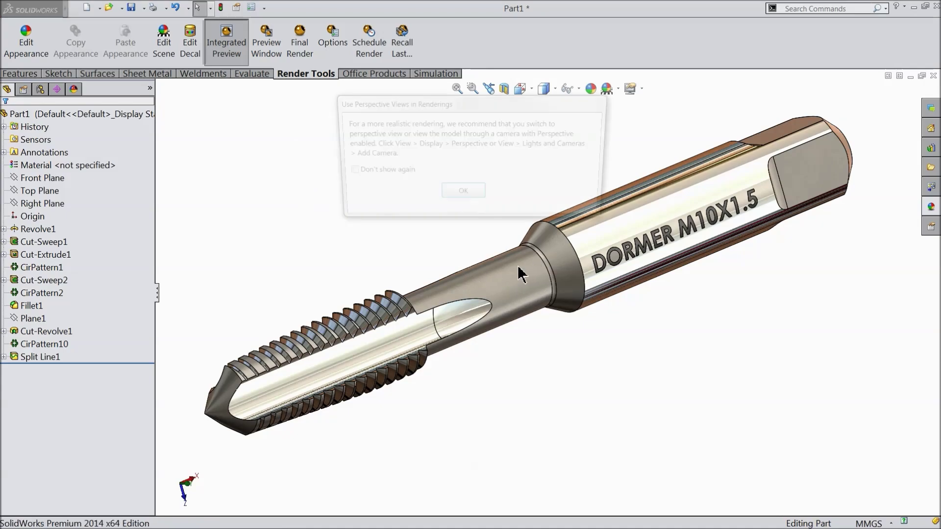
pyautogui.click(449, 194)
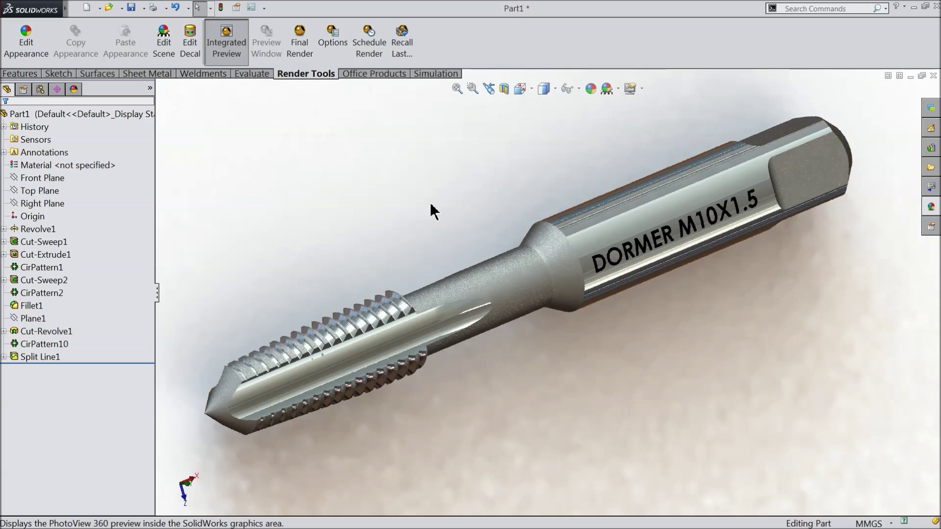
pyautogui.click(217, 52)
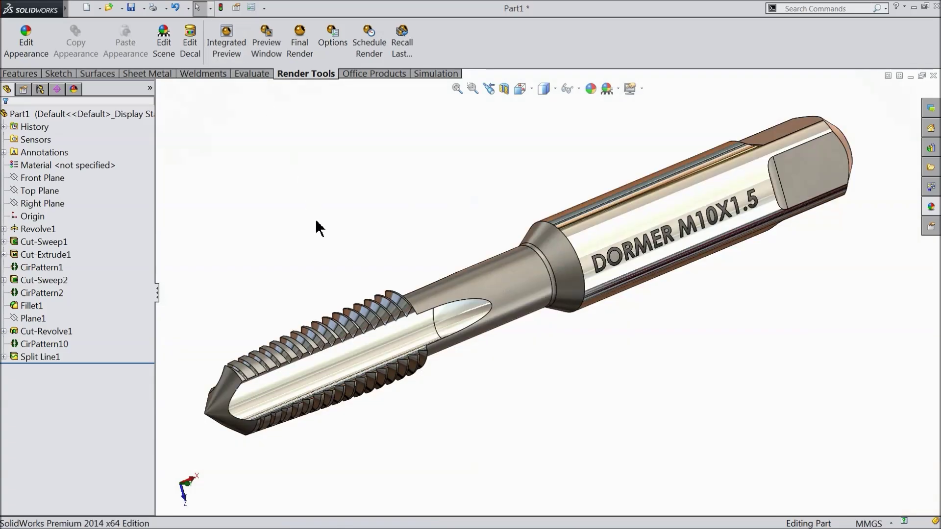